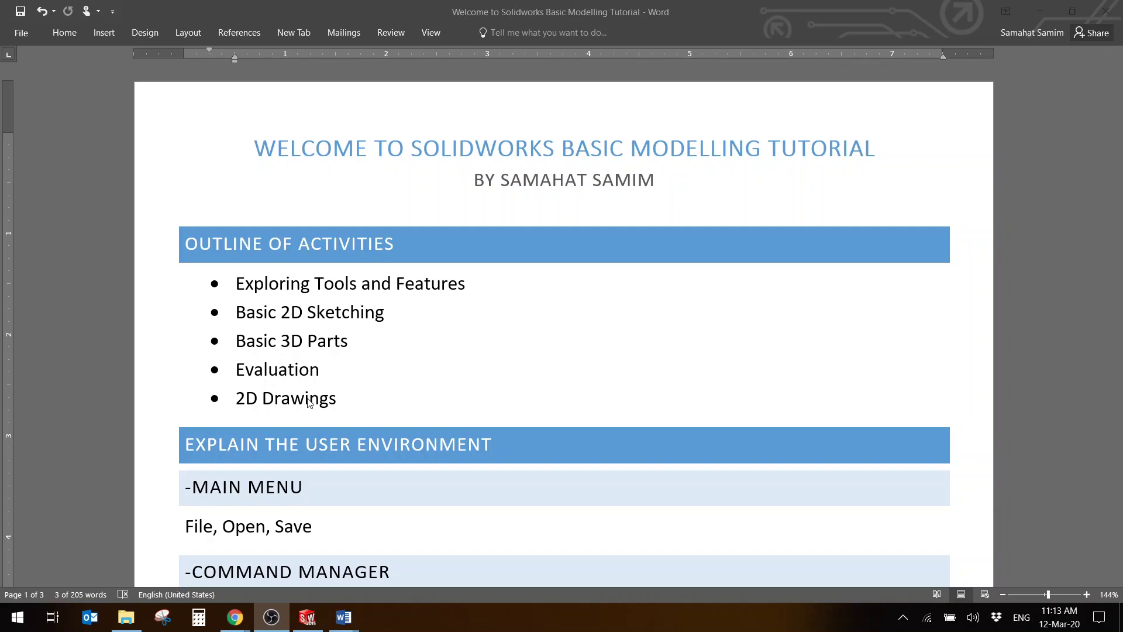
Step: Arrange the Word tutorial outline and SOLIDWORKS side by side, each filling half of the screen, with the OBS window minimized
key(alt+Tab)
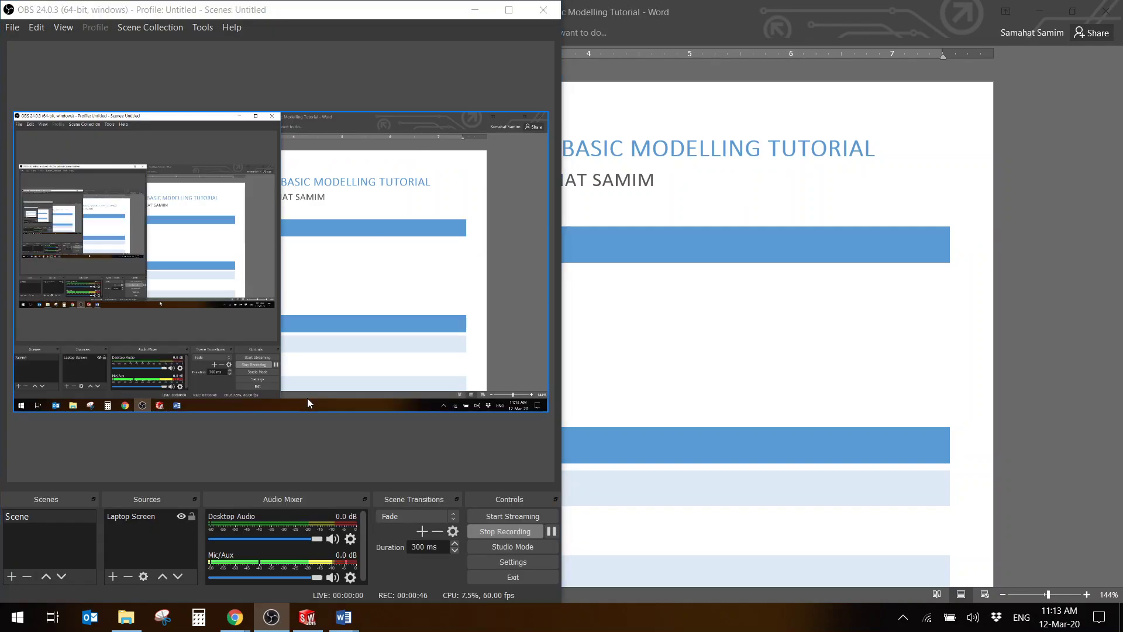
key(super+Left)
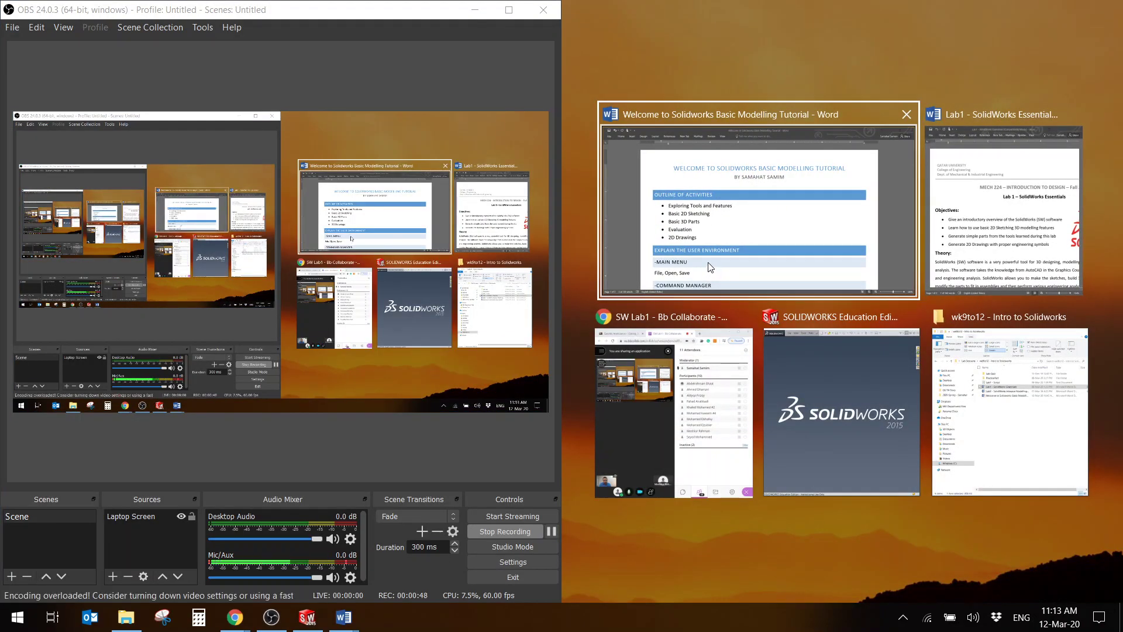
click(768, 378)
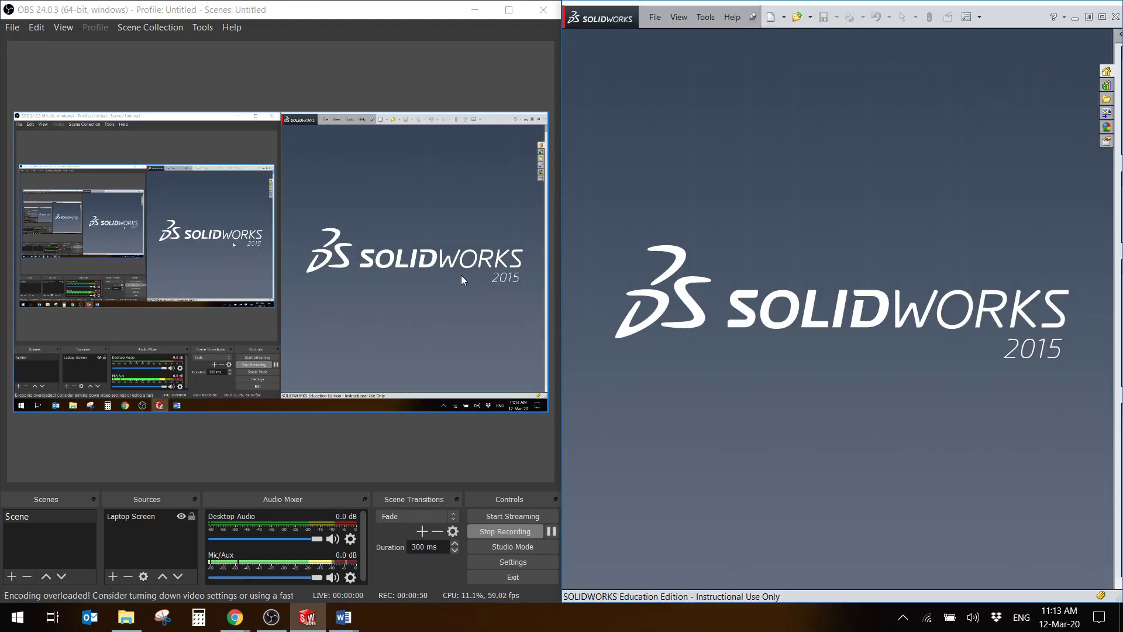
click(475, 10)
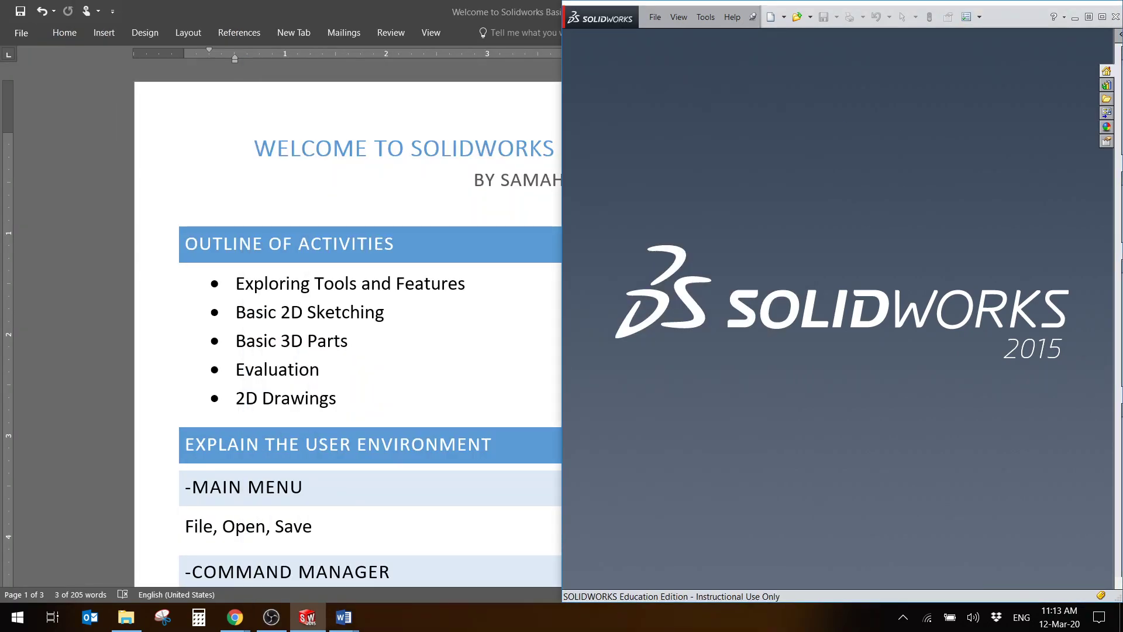
key(super+Up)
key(super+Left)
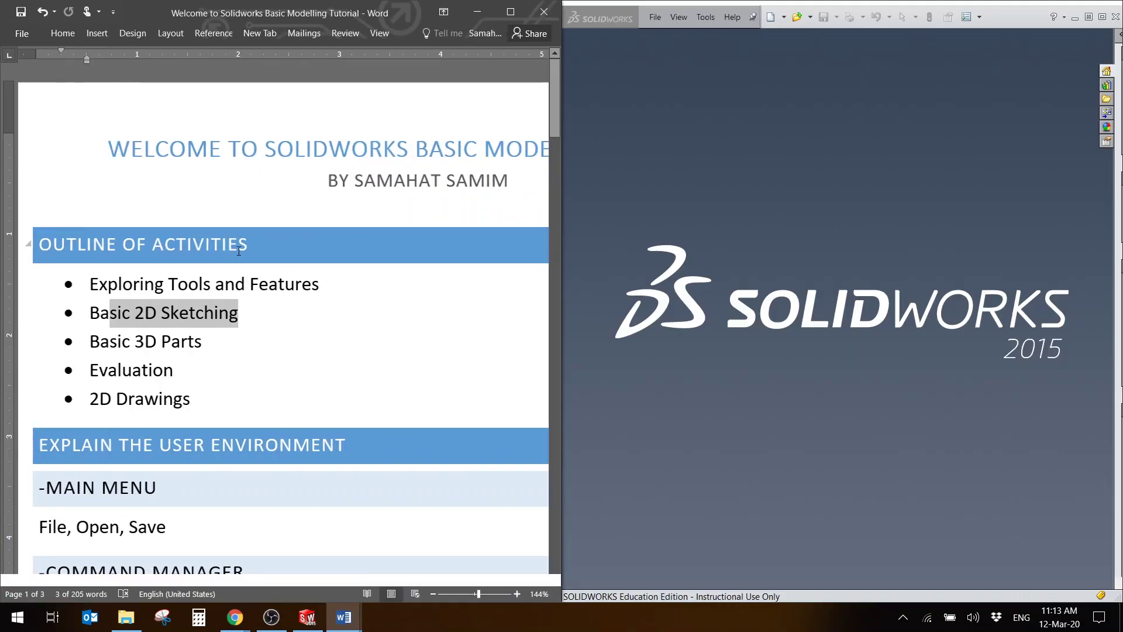
click(277, 349)
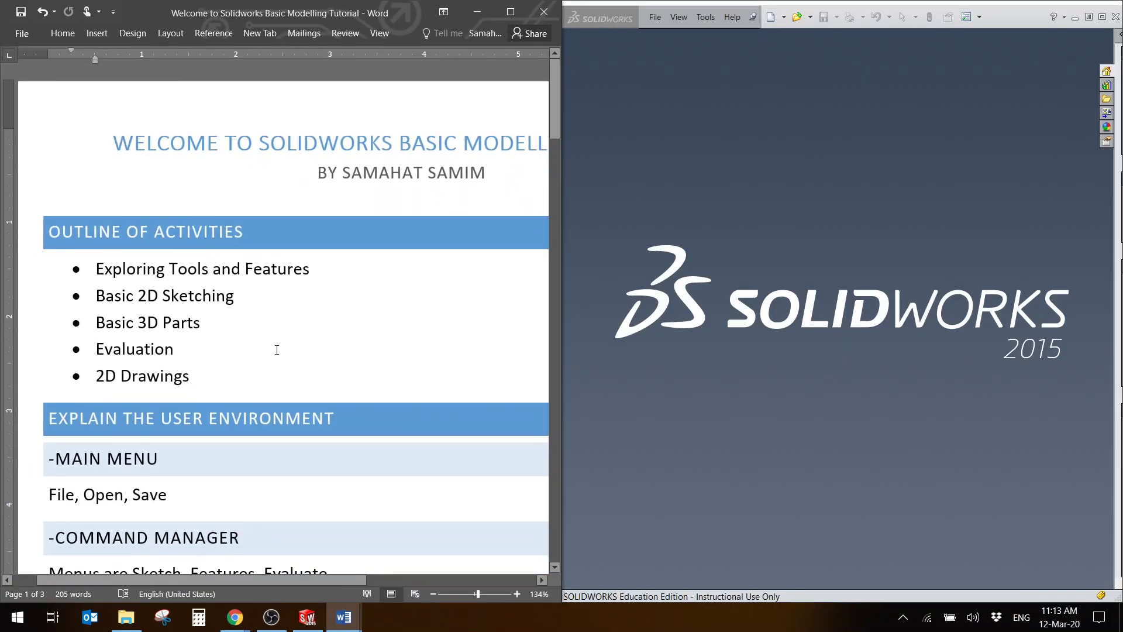
ctrl+scroll(277, 350, down, 3)
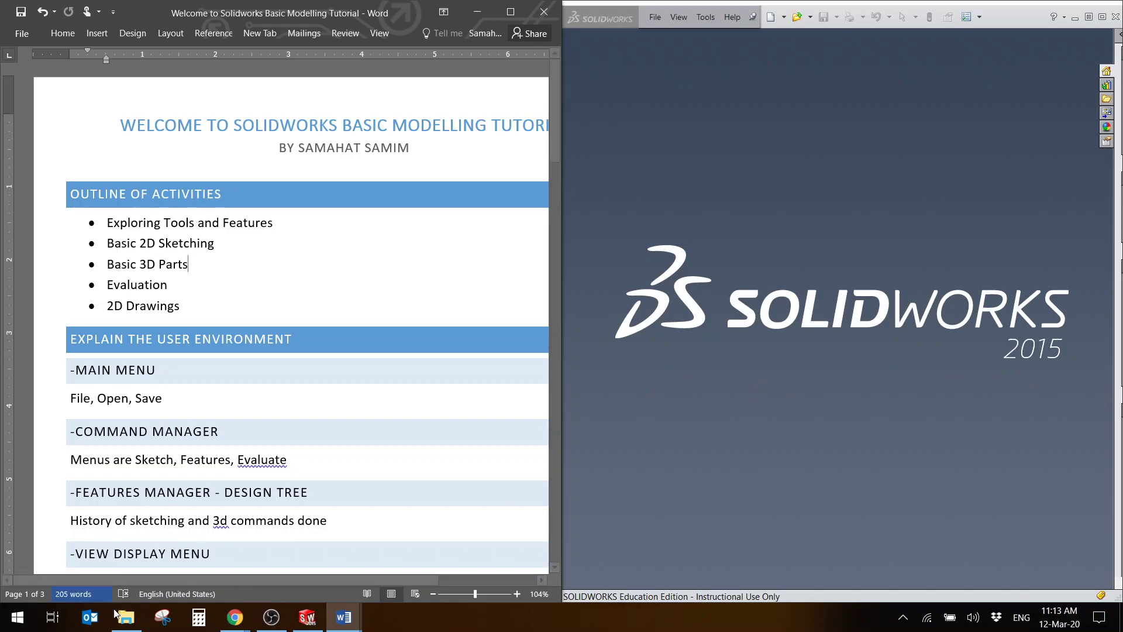
Step: Narrow the Word outline to about a quarter of the screen and widen SOLIDWORKS to fill the rest
mouse_move(279, 628)
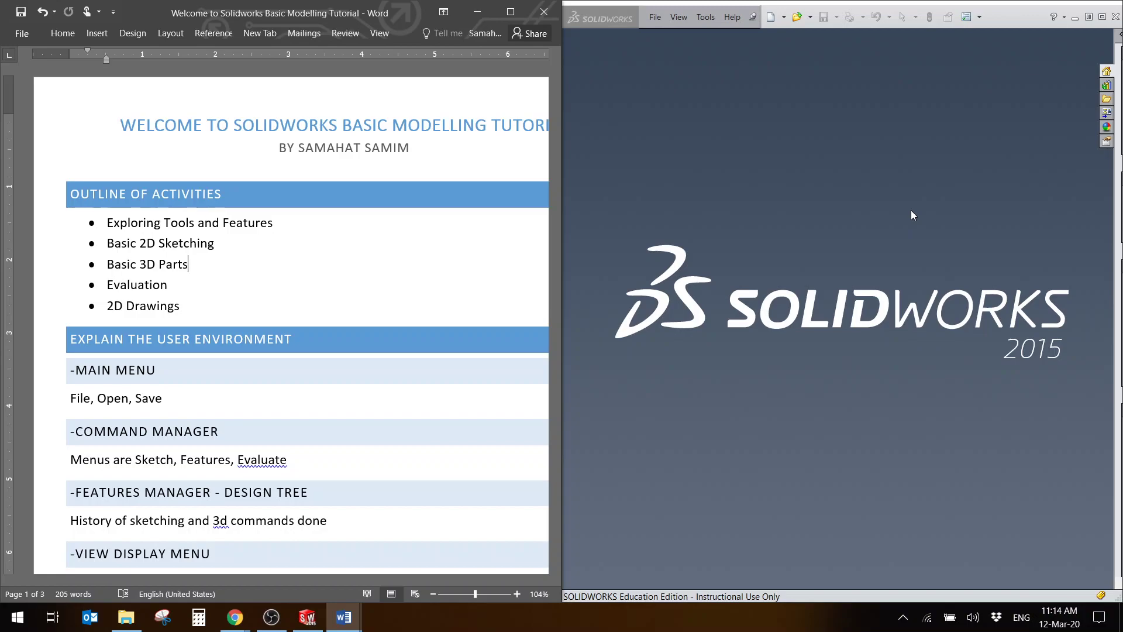
click(235, 618)
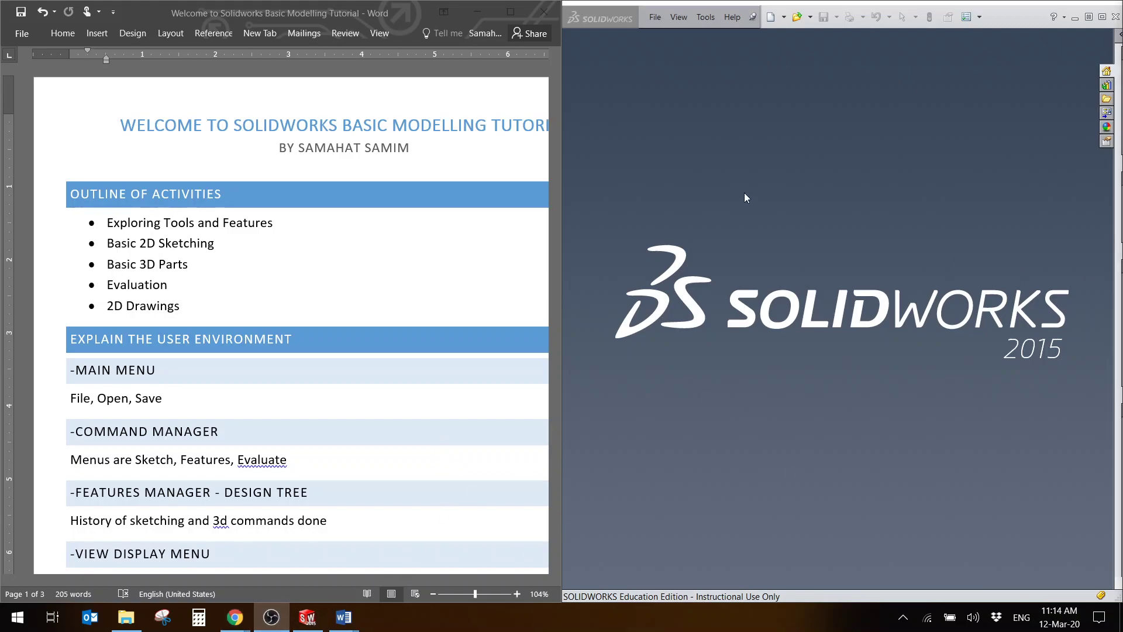
click(739, 176)
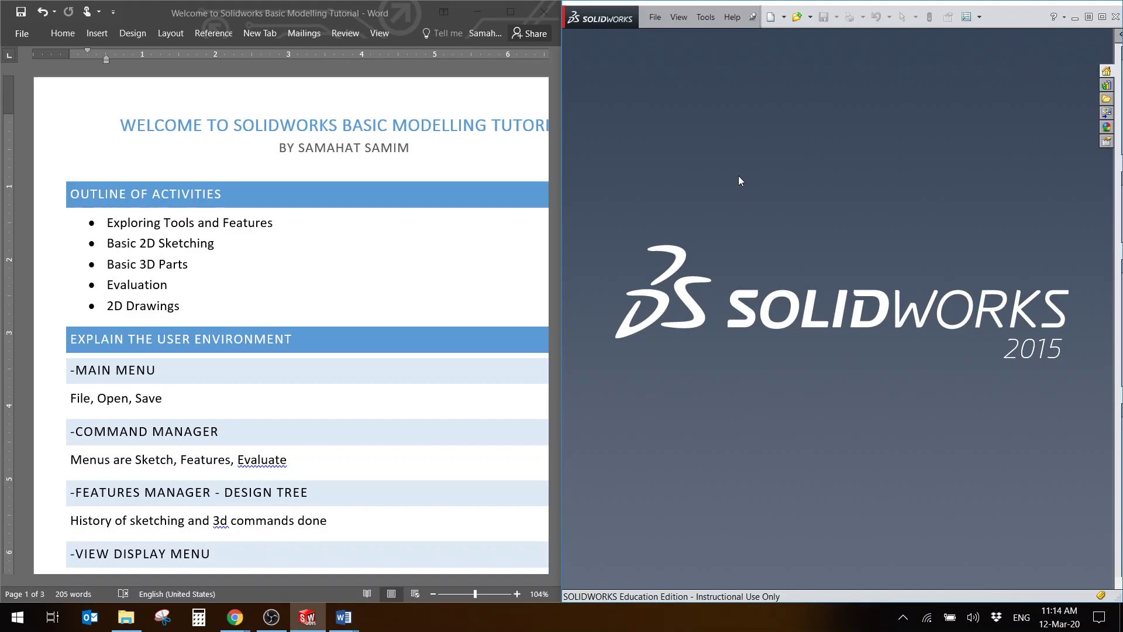
click(509, 20)
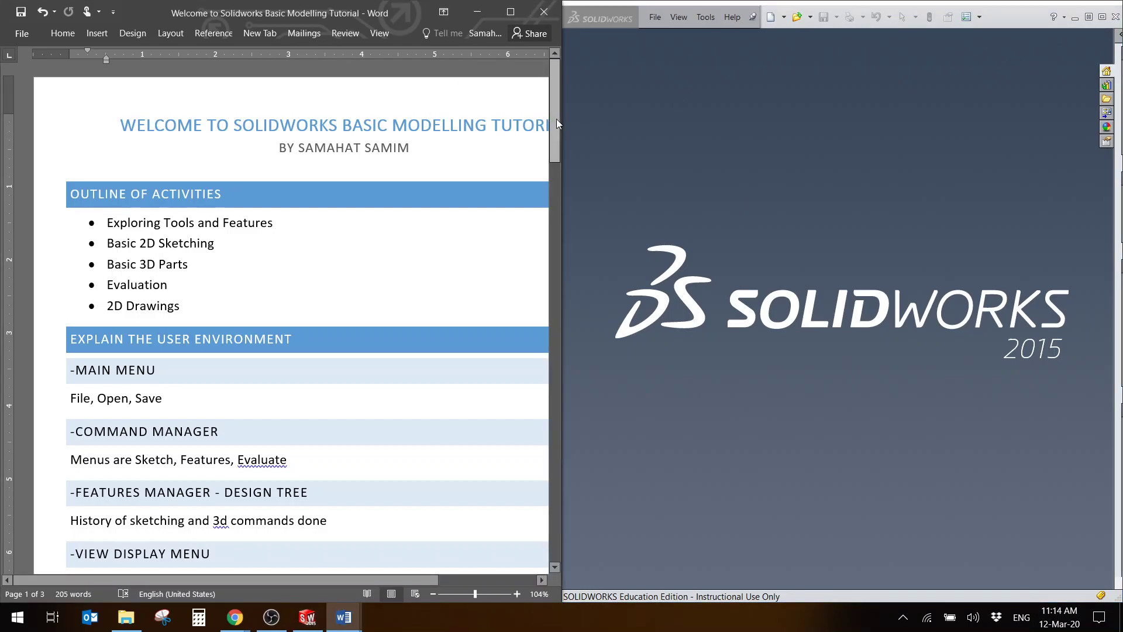
drag(557, 119, 301, 116)
click(532, 136)
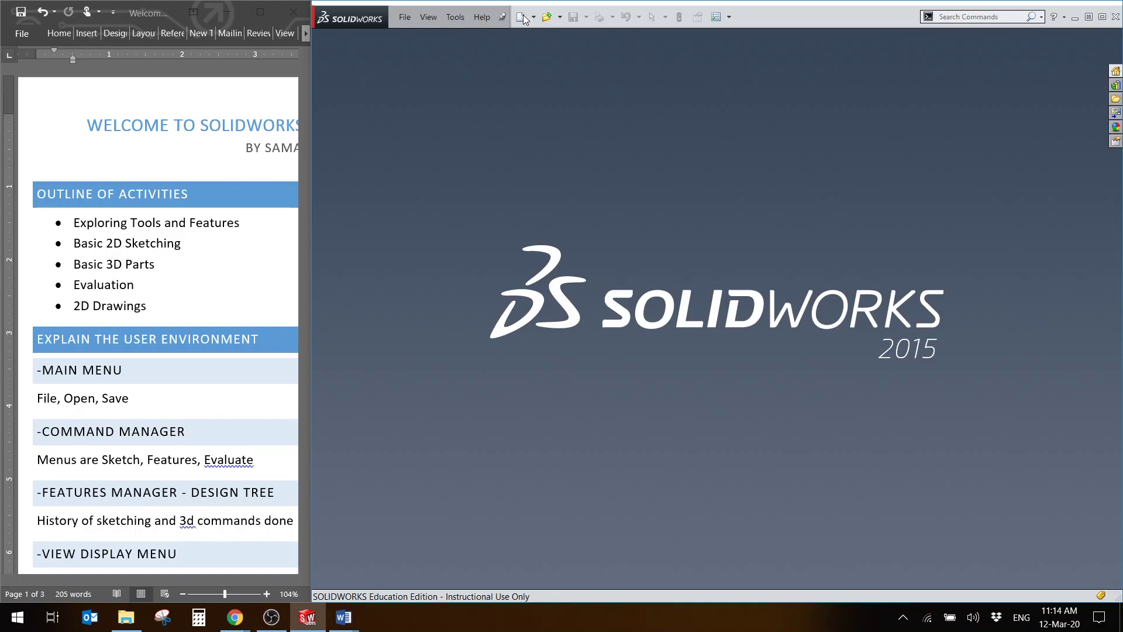
Step: Create a new SOLIDWORKS part document and maximize its window
click(404, 17)
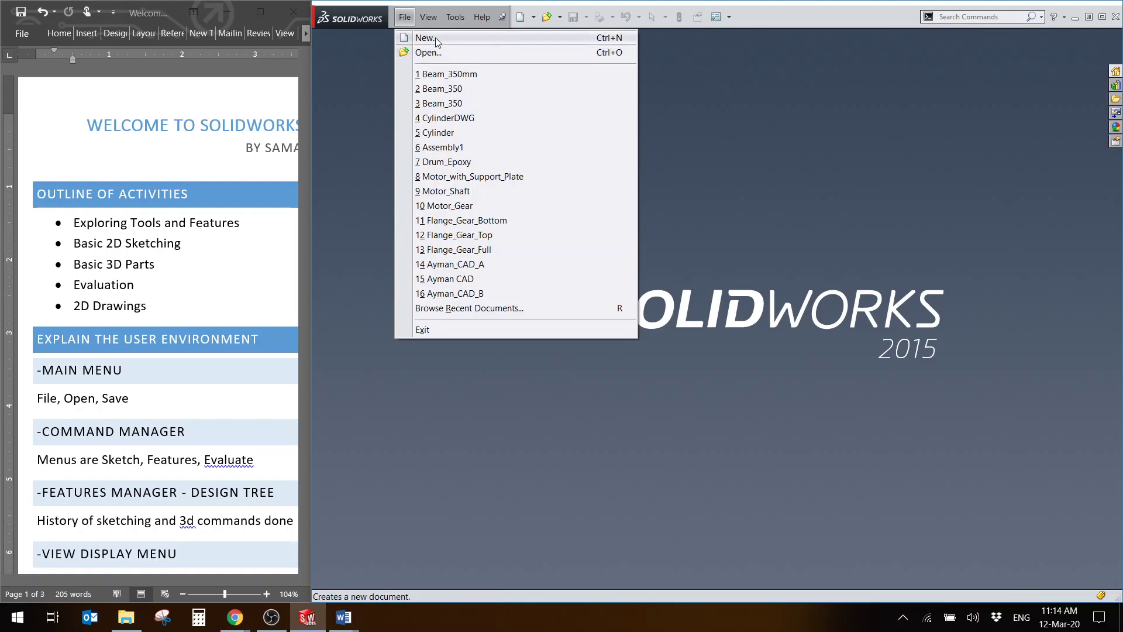
click(436, 39)
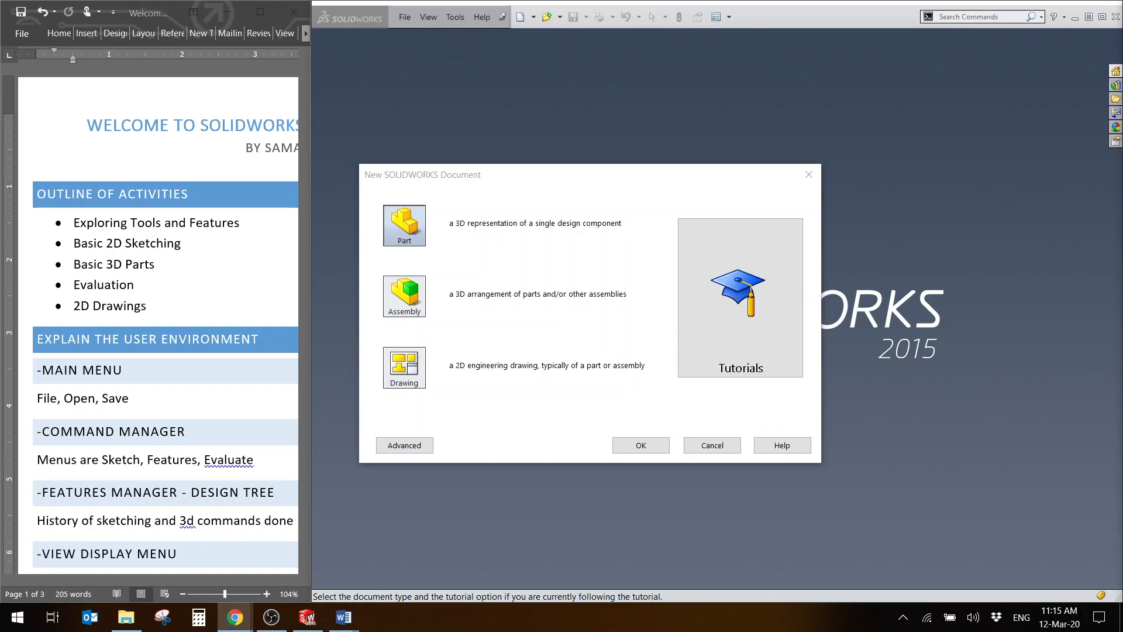
click(419, 234)
click(420, 234)
click(654, 445)
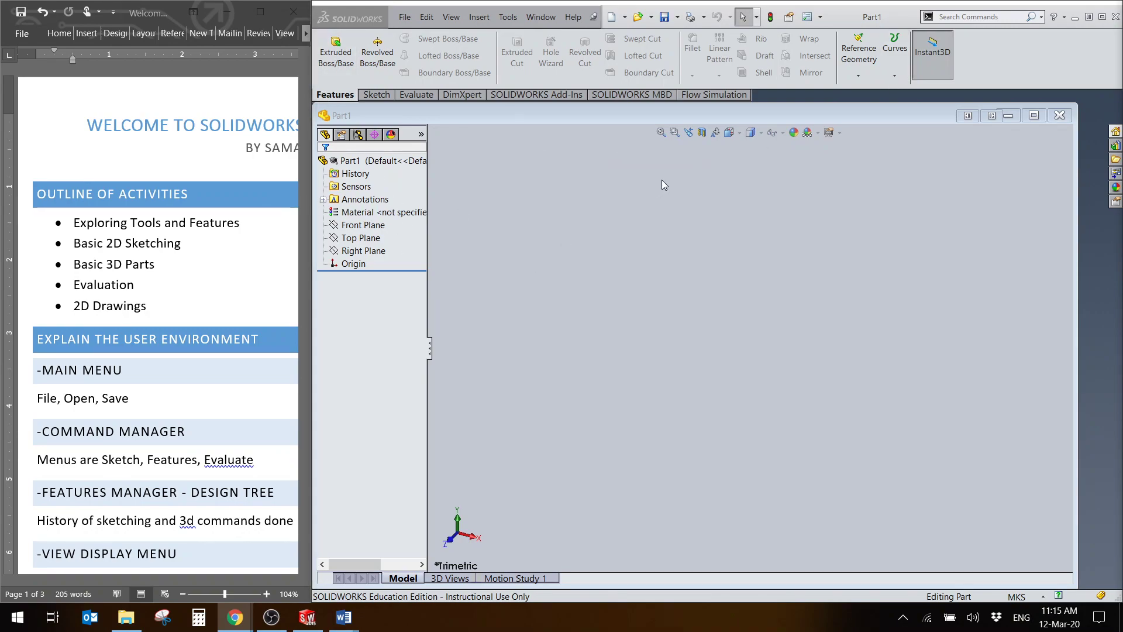
click(1047, 118)
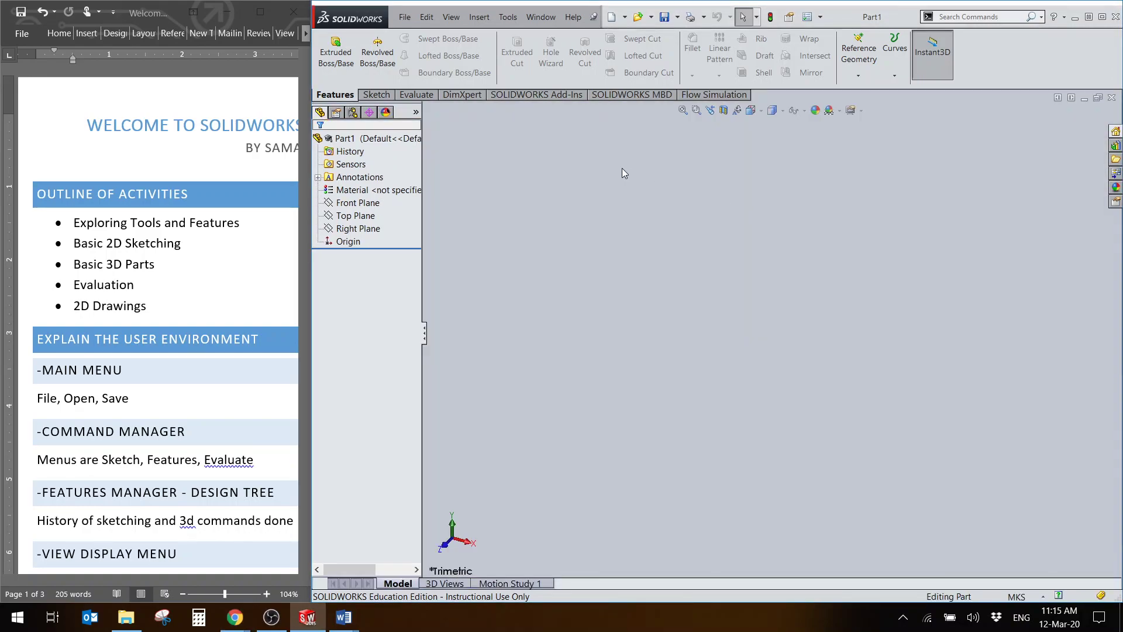
Step: Look through the file, edit and view commands of the new part and bring up its sketch tools
click(403, 17)
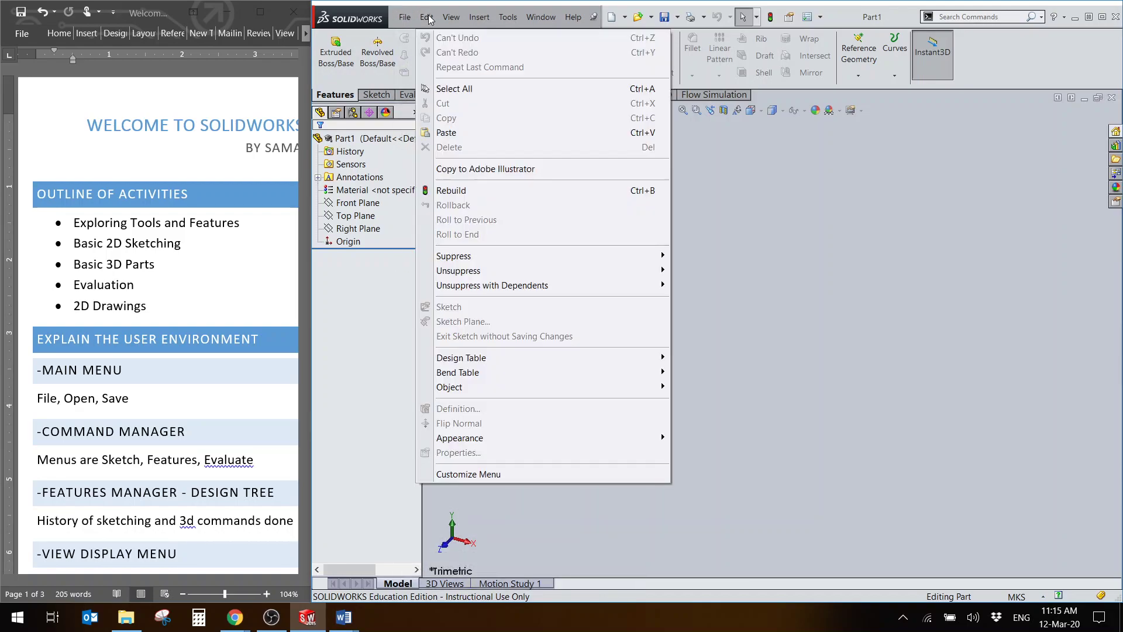
click(429, 18)
click(452, 18)
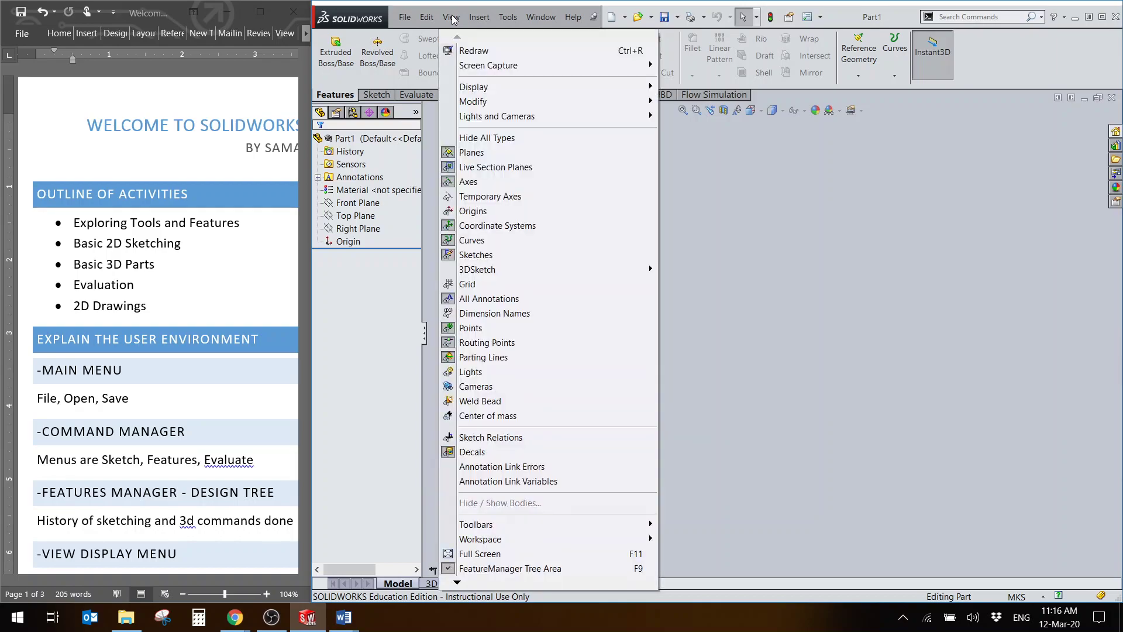
click(452, 18)
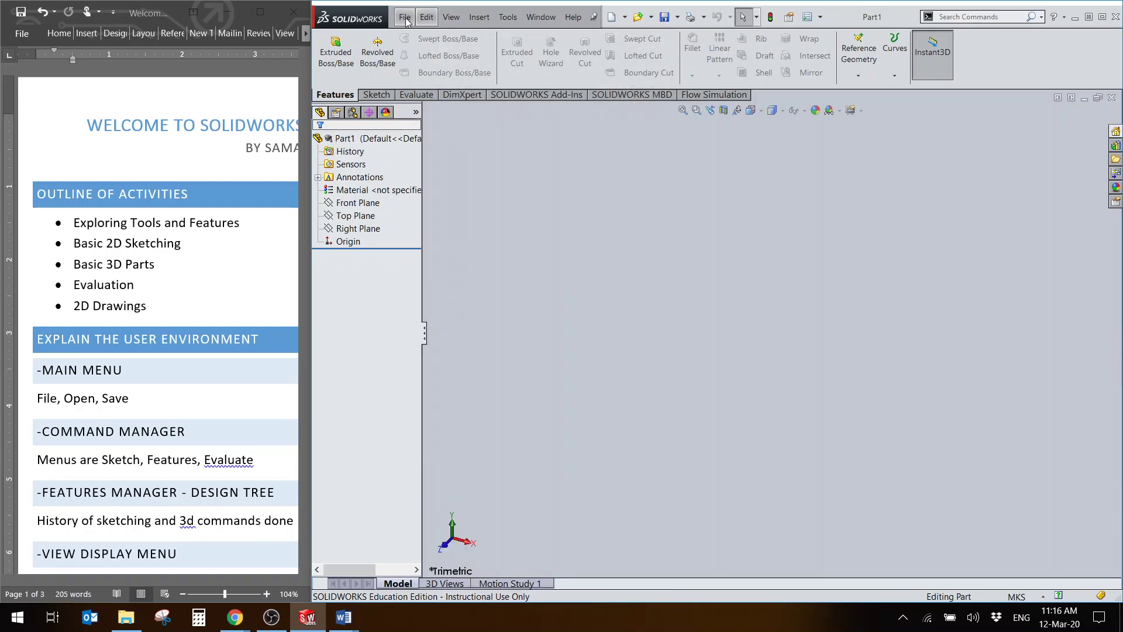
click(404, 18)
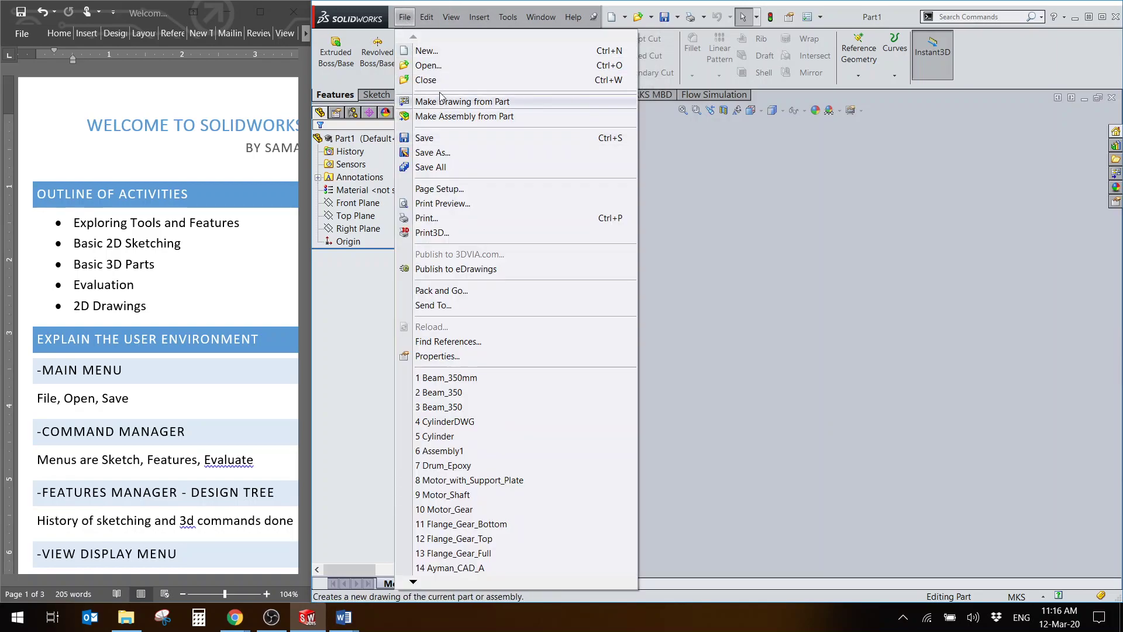
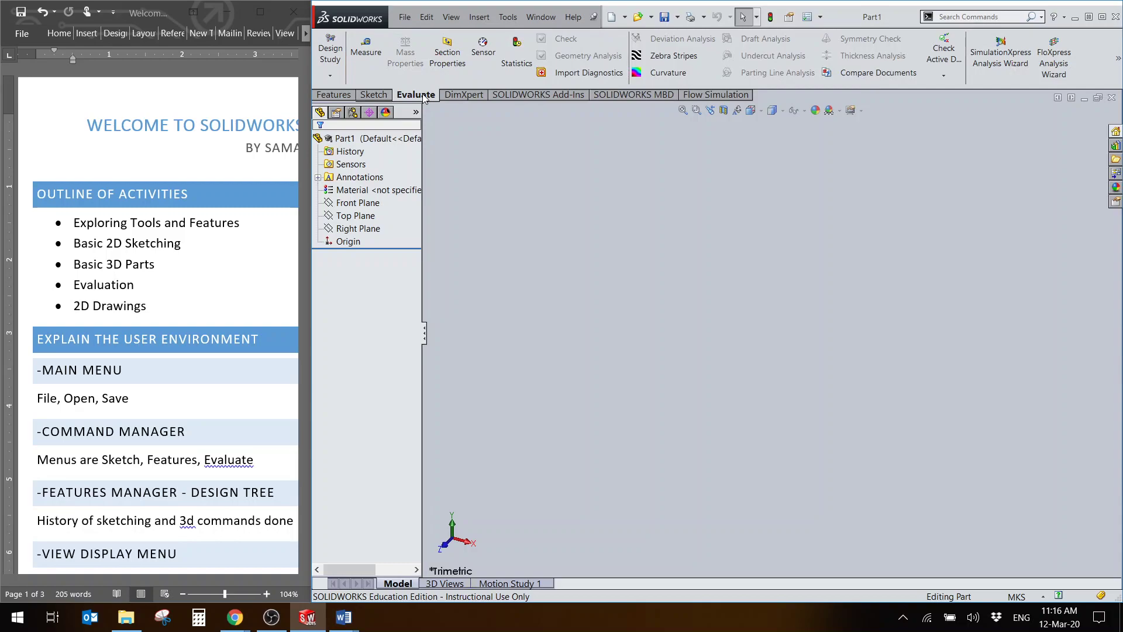
click(377, 95)
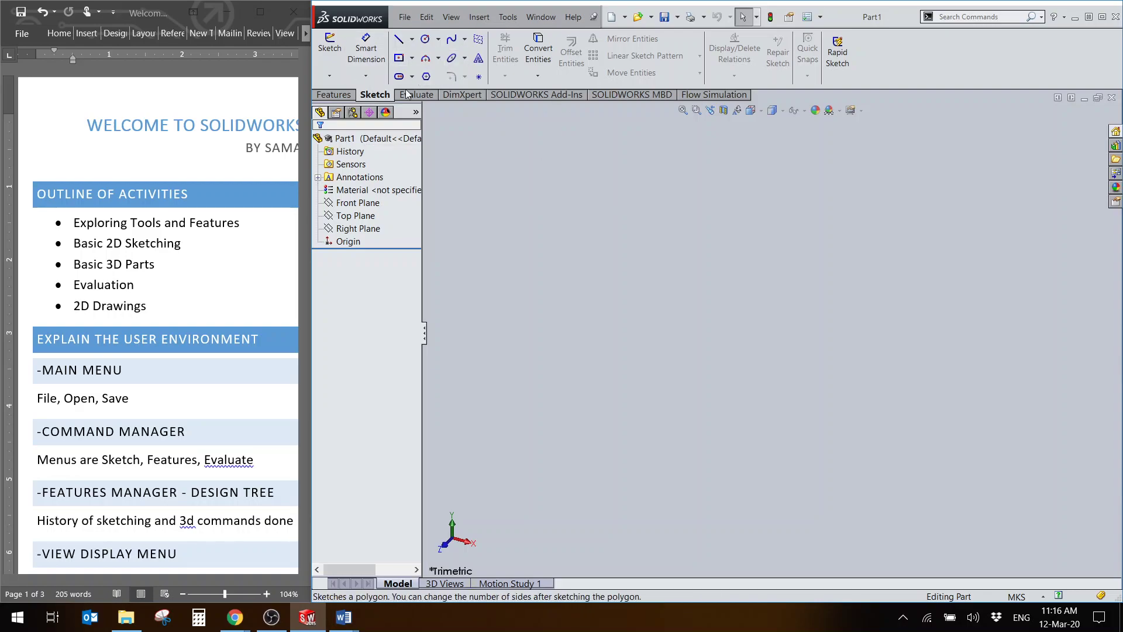
Step: Highlight the words "DESIGN TREE" in the Features Manager heading of the Word outline
click(155, 264)
scroll(143, 472, down, 1)
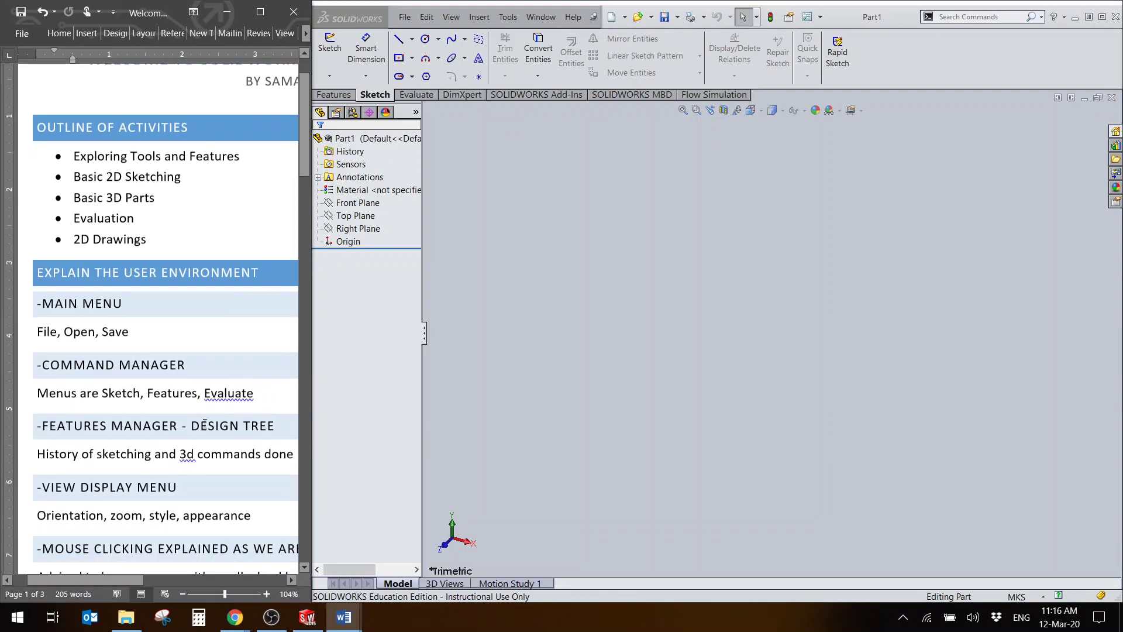
drag(190, 422, 276, 421)
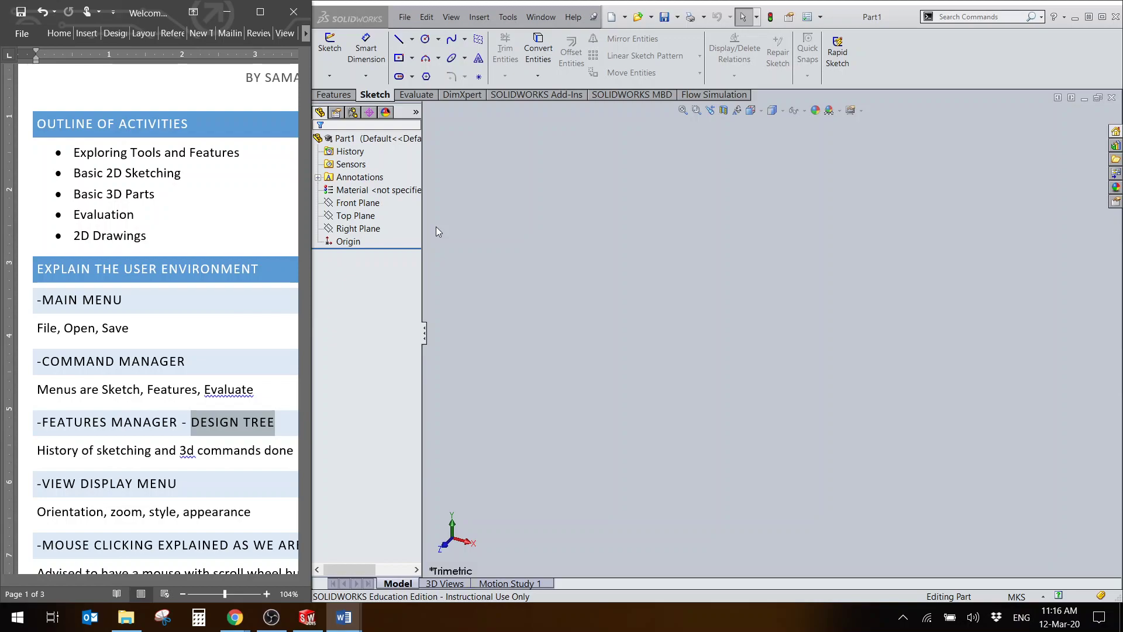
Step: Examine the part's Top Plane, Right Plane and Origin in the SOLIDWORKS design tree
click(367, 216)
click(369, 229)
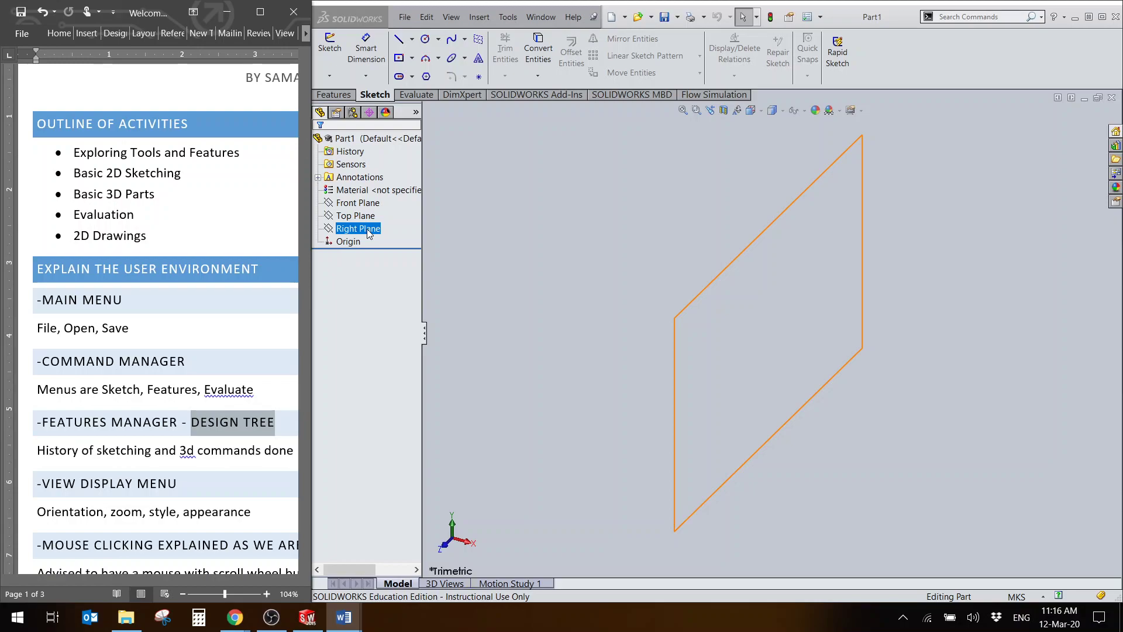
click(369, 176)
click(351, 165)
click(332, 215)
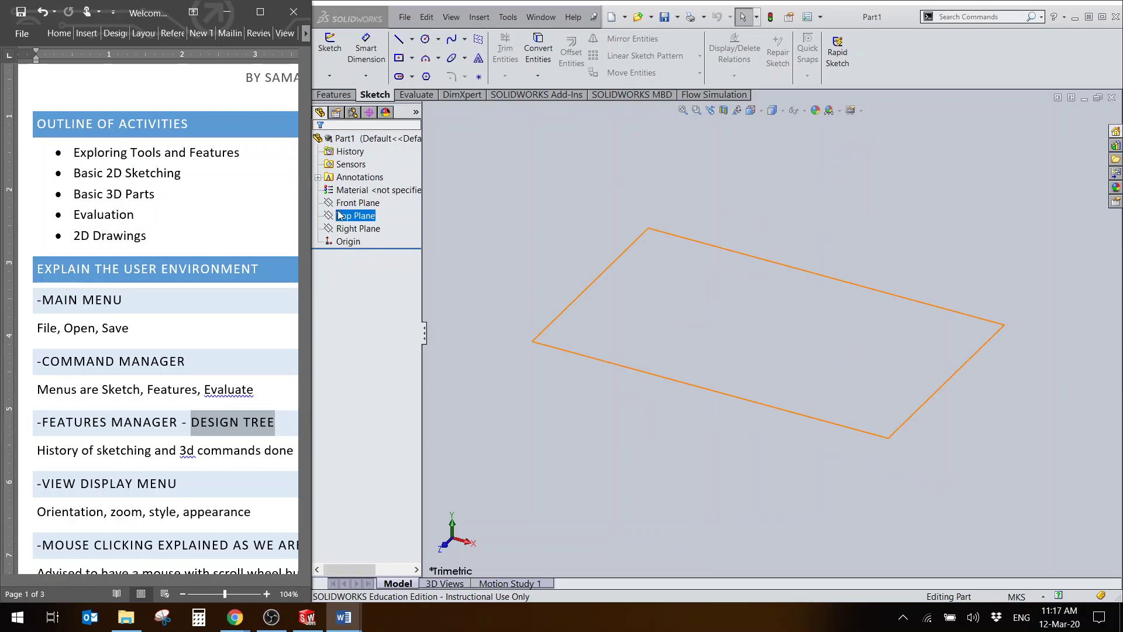
click(358, 254)
click(360, 229)
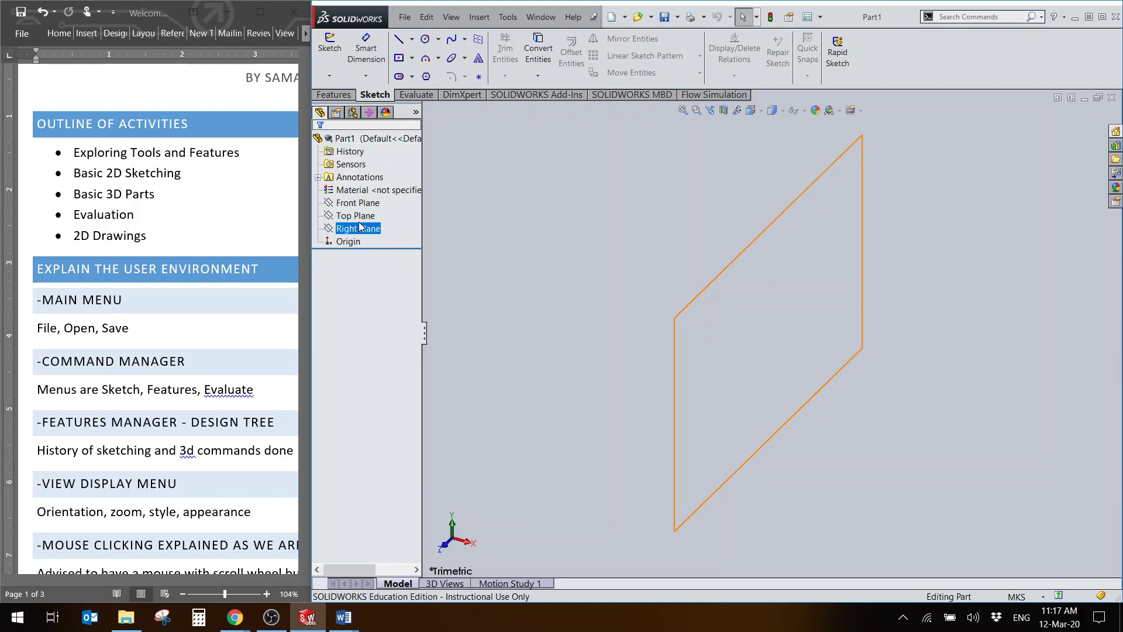
click(357, 242)
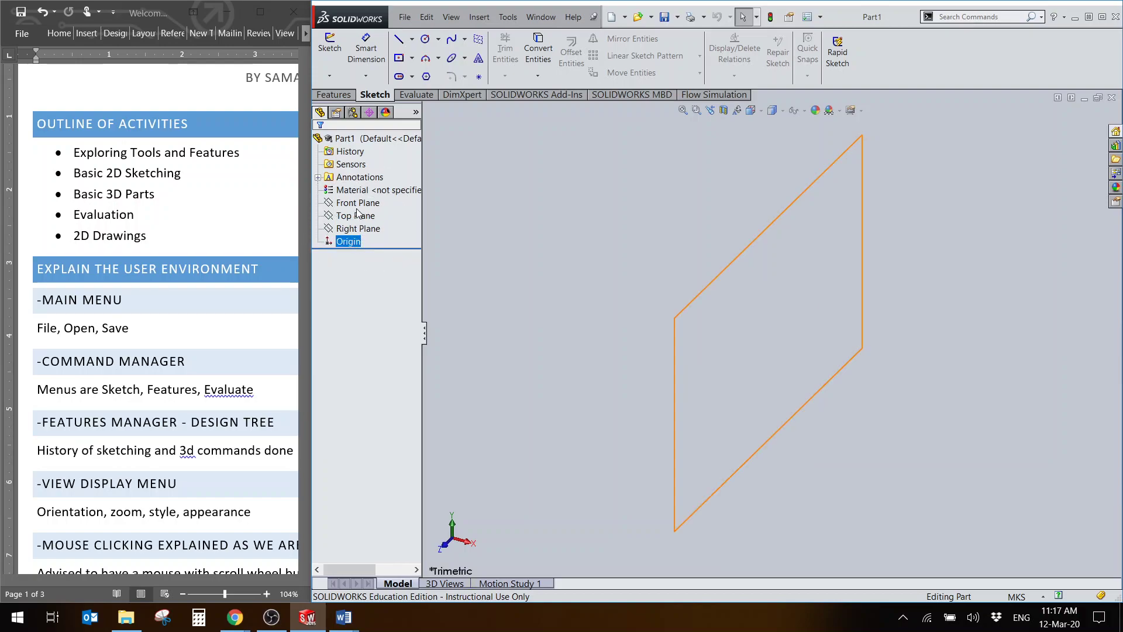
click(363, 230)
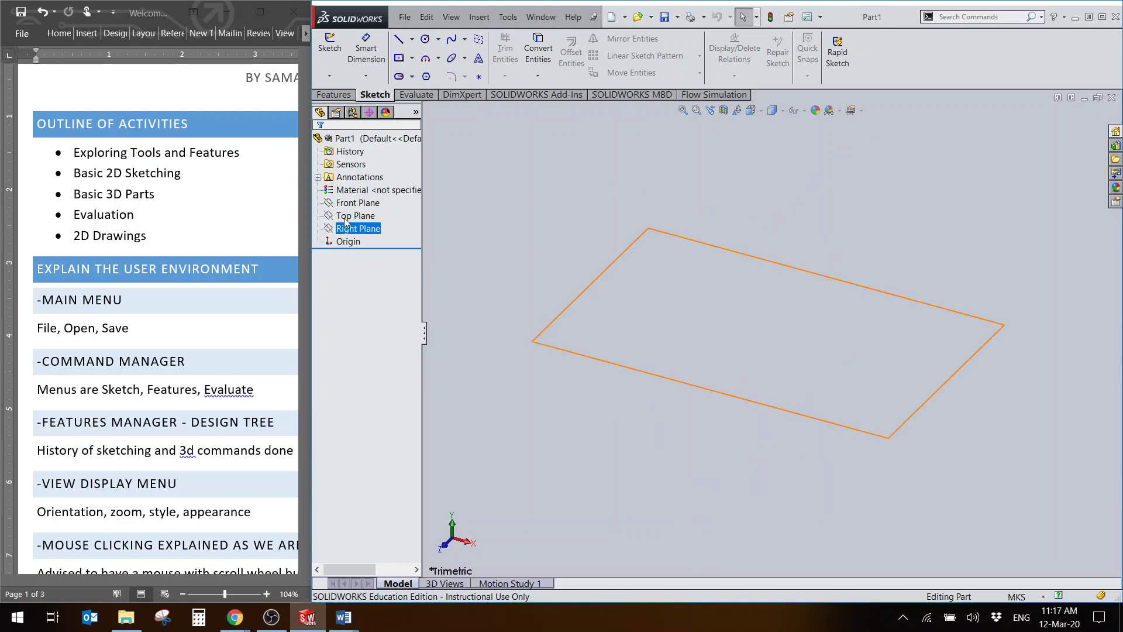
click(346, 221)
click(343, 286)
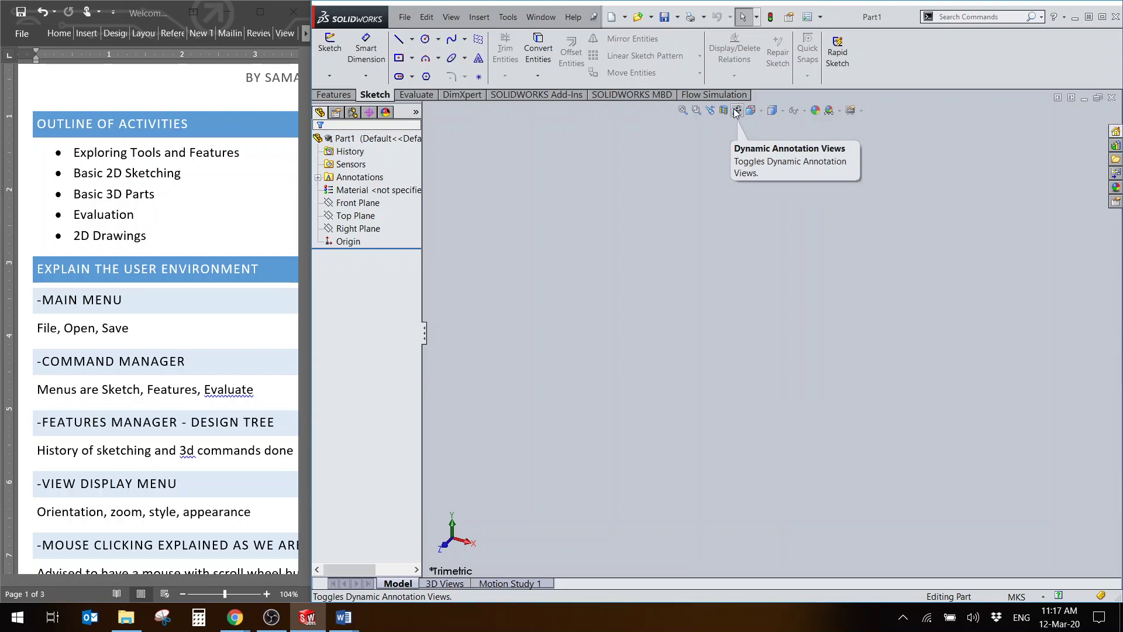
Step: Read on in the Word outline to the section "Sketching Mode for 2D Sketching", and return to the SOLIDWORKS part
scroll(182, 438, down, 3)
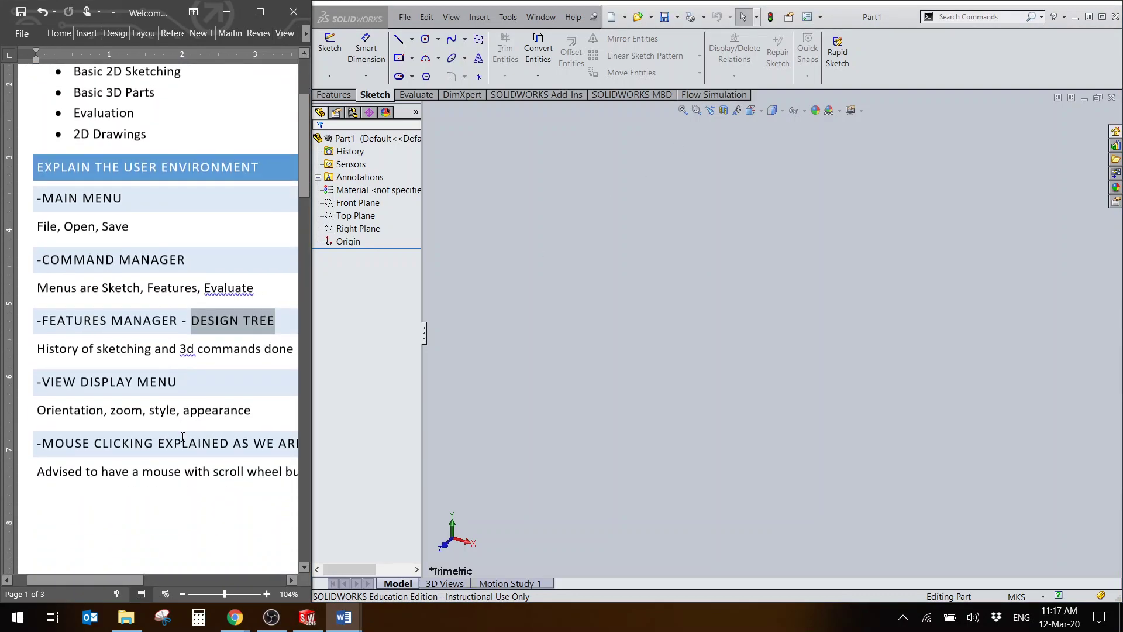
click(792, 289)
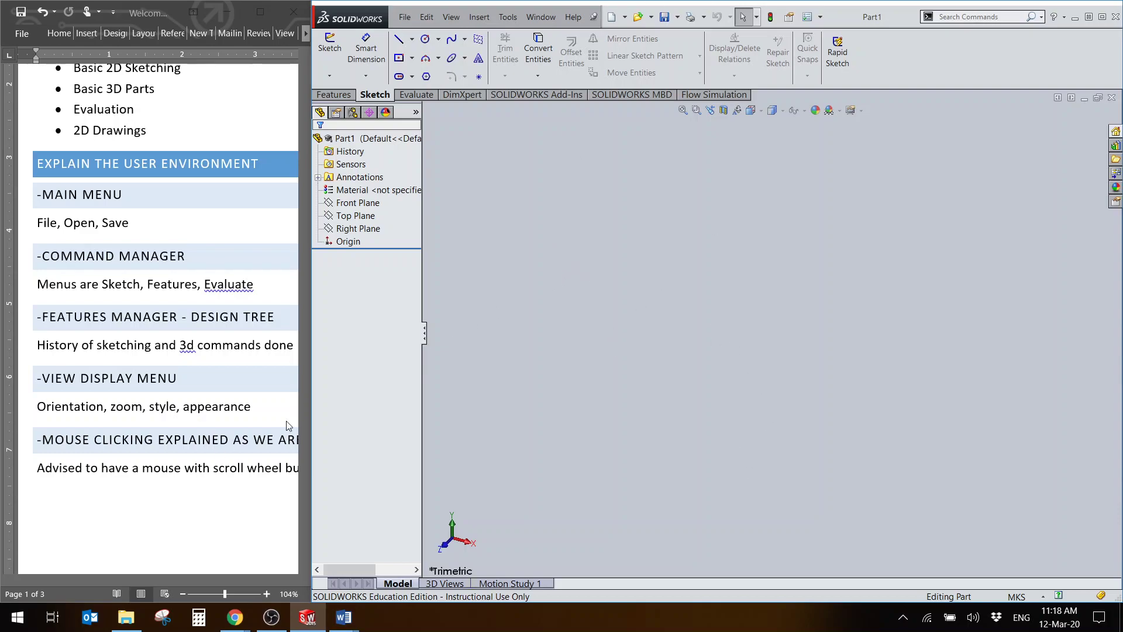
drag(191, 317, 274, 317)
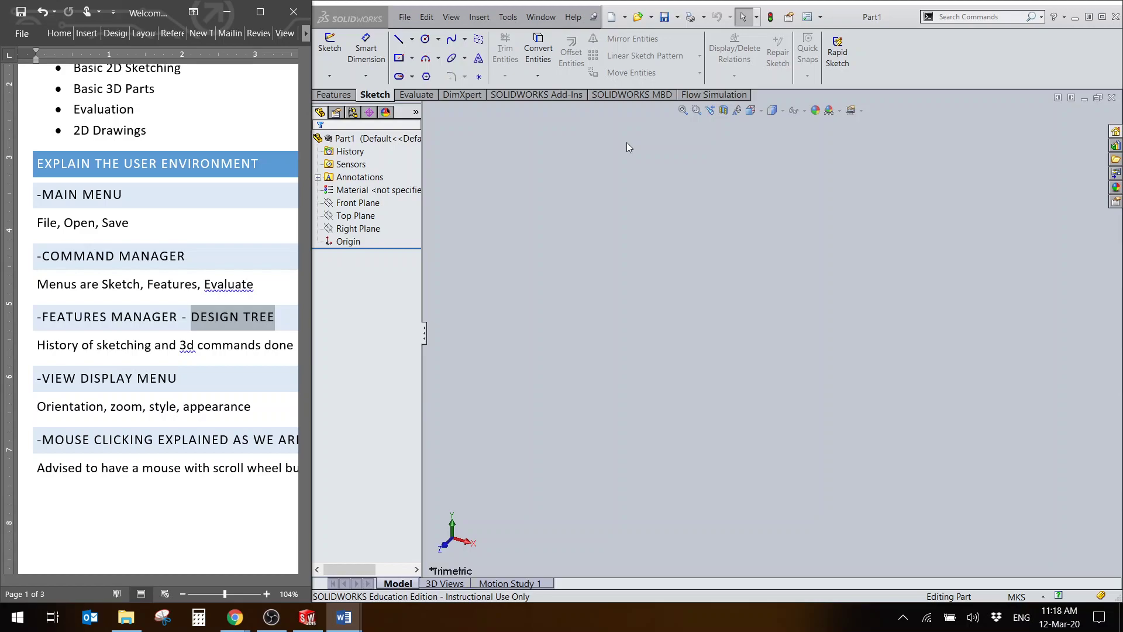
click(86, 344)
scroll(120, 403, down, 5)
scroll(120, 408, down, 3)
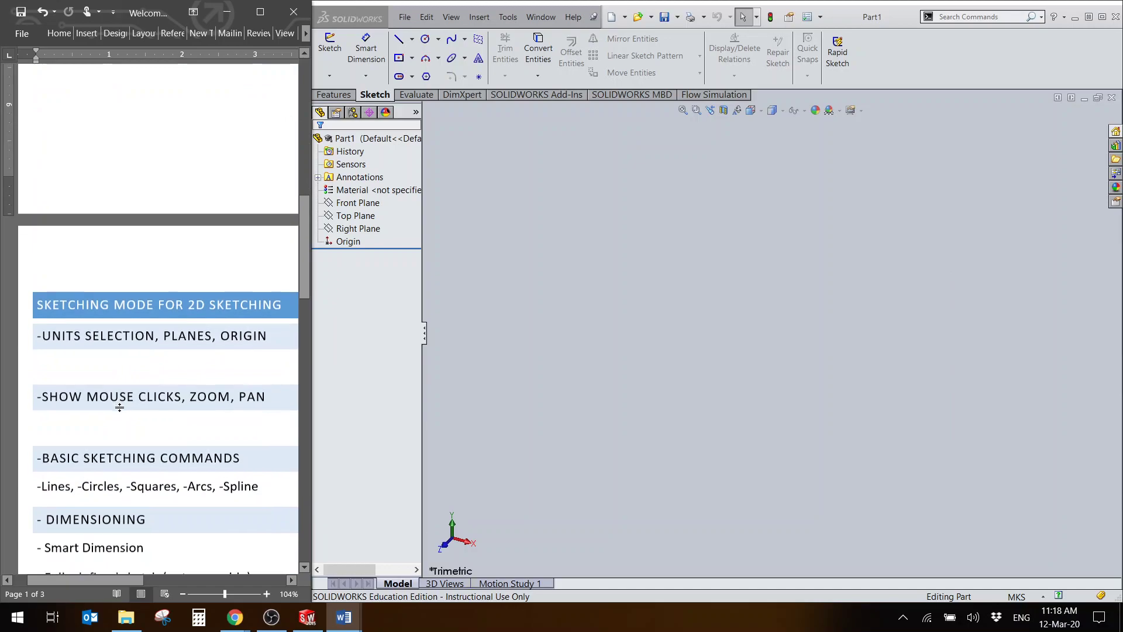
click(587, 323)
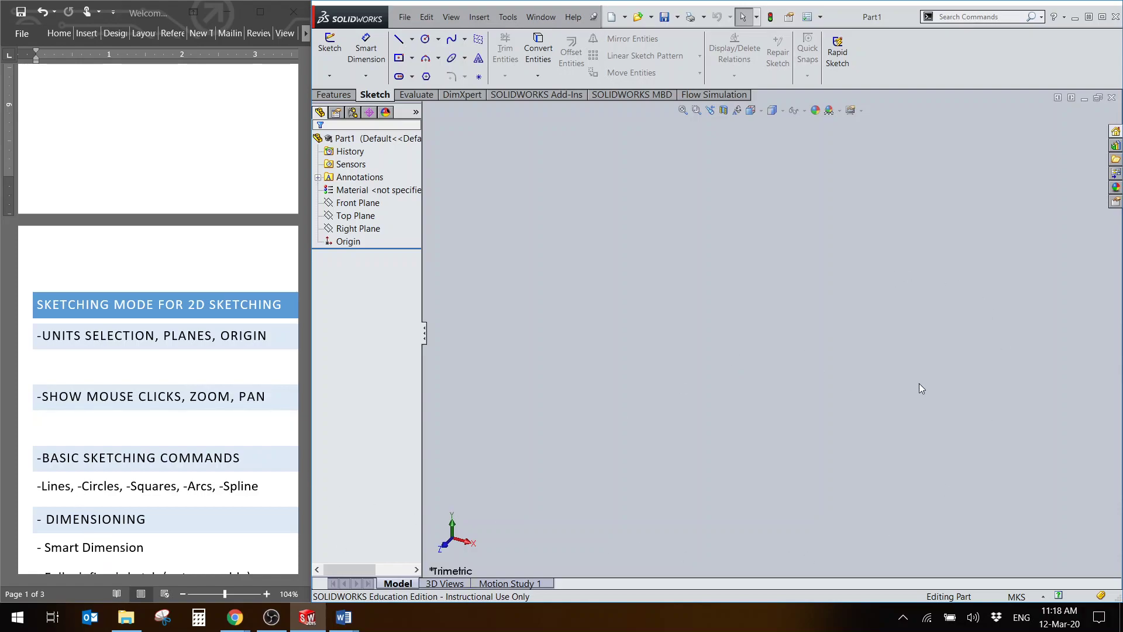
Step: Set the part's unit system to CGS (centimeter, gram, second)
click(235, 618)
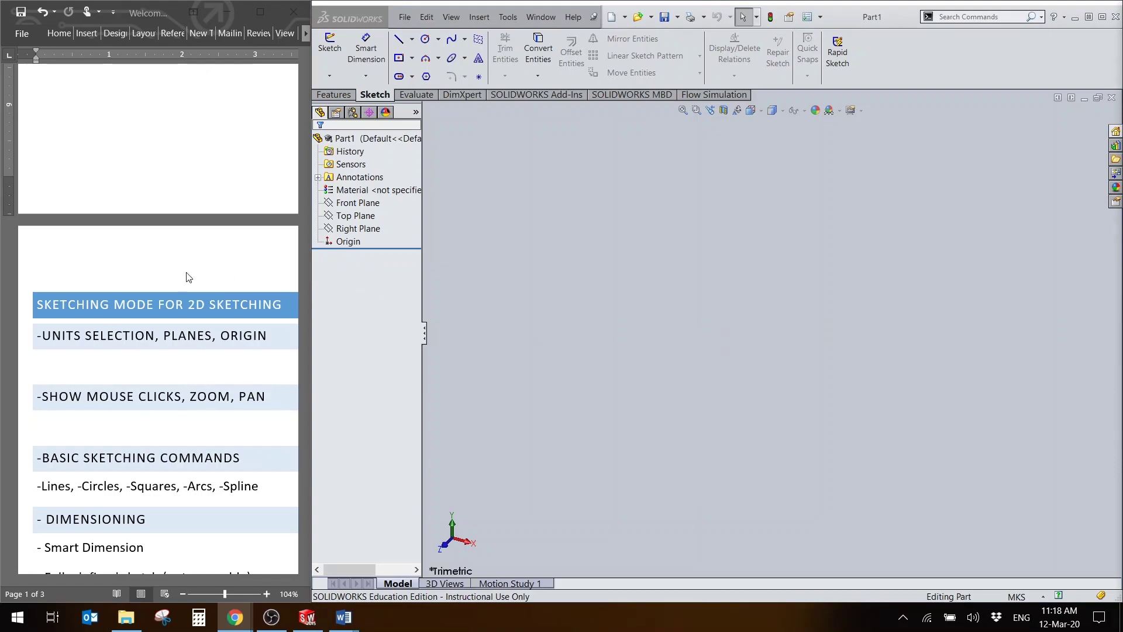
click(668, 247)
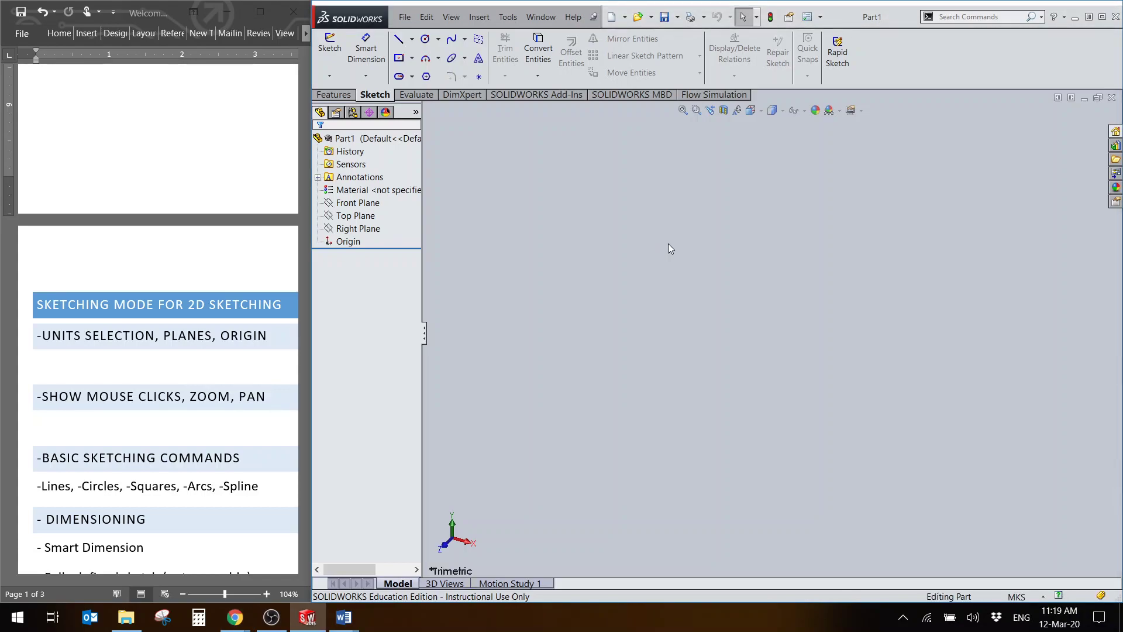
click(1038, 601)
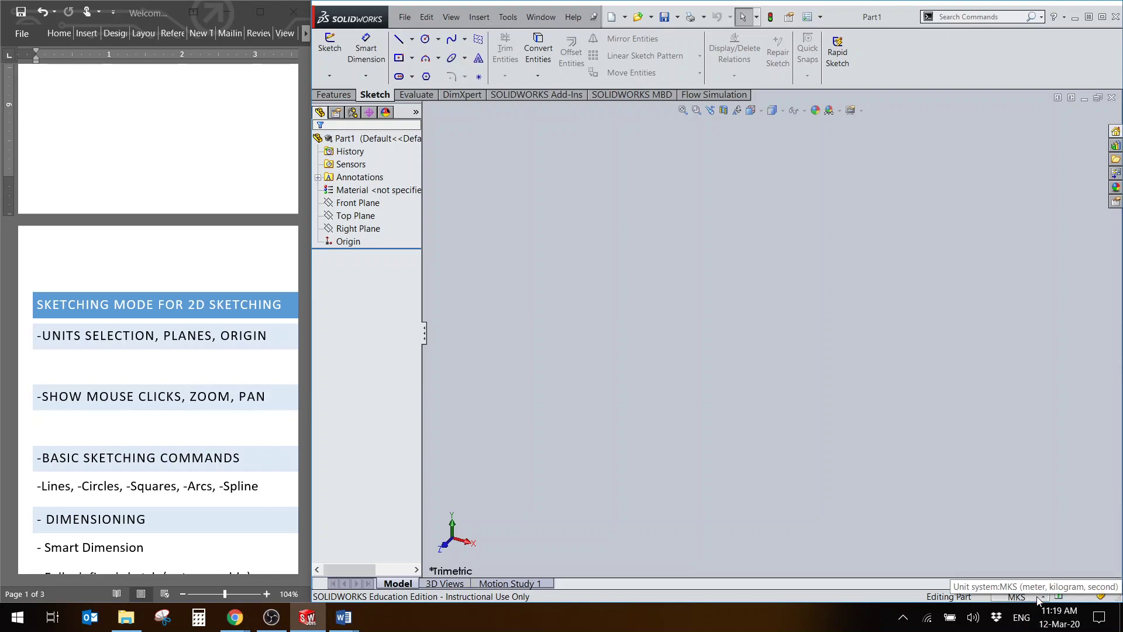
click(1039, 600)
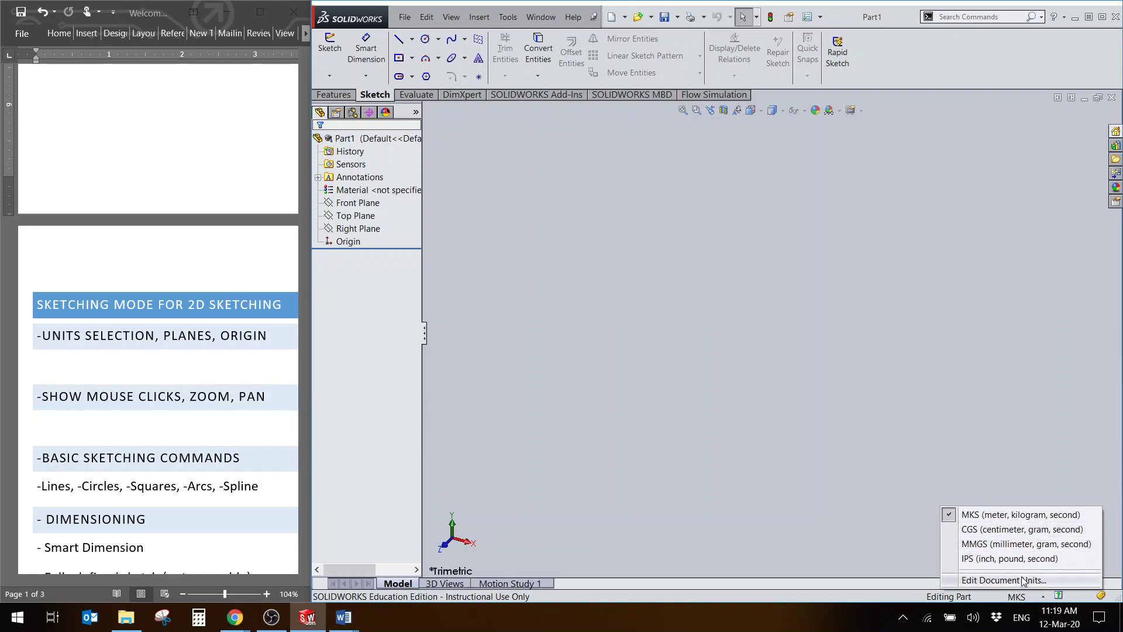
click(1025, 530)
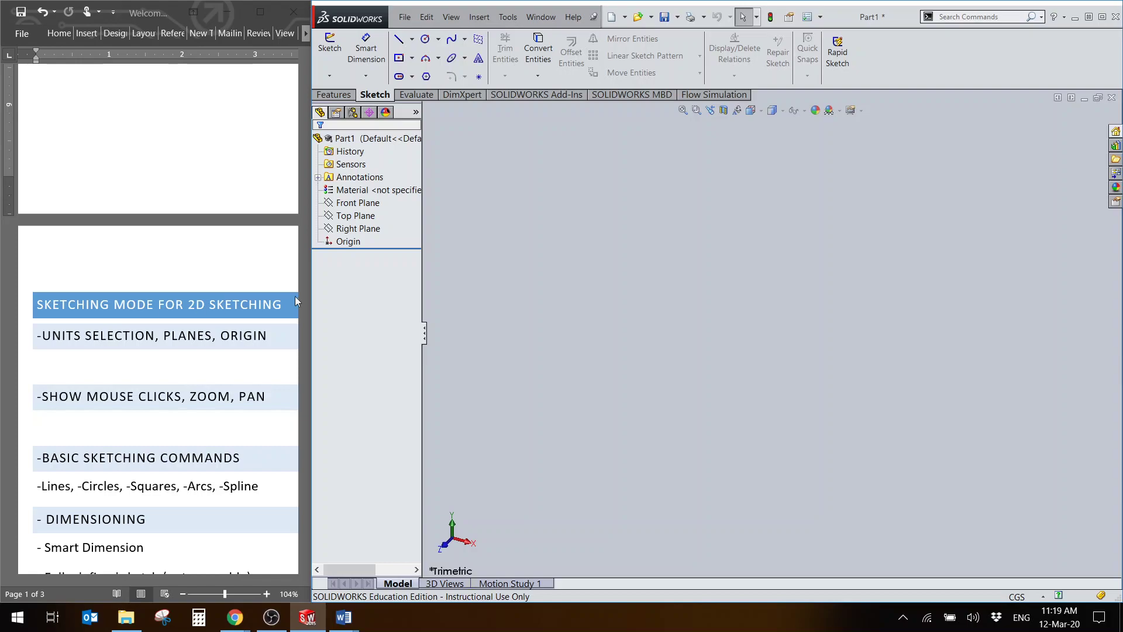
Step: Examine the Front, Top and Right planes one at a time and all three together, and clear the selection
click(355, 215)
click(356, 204)
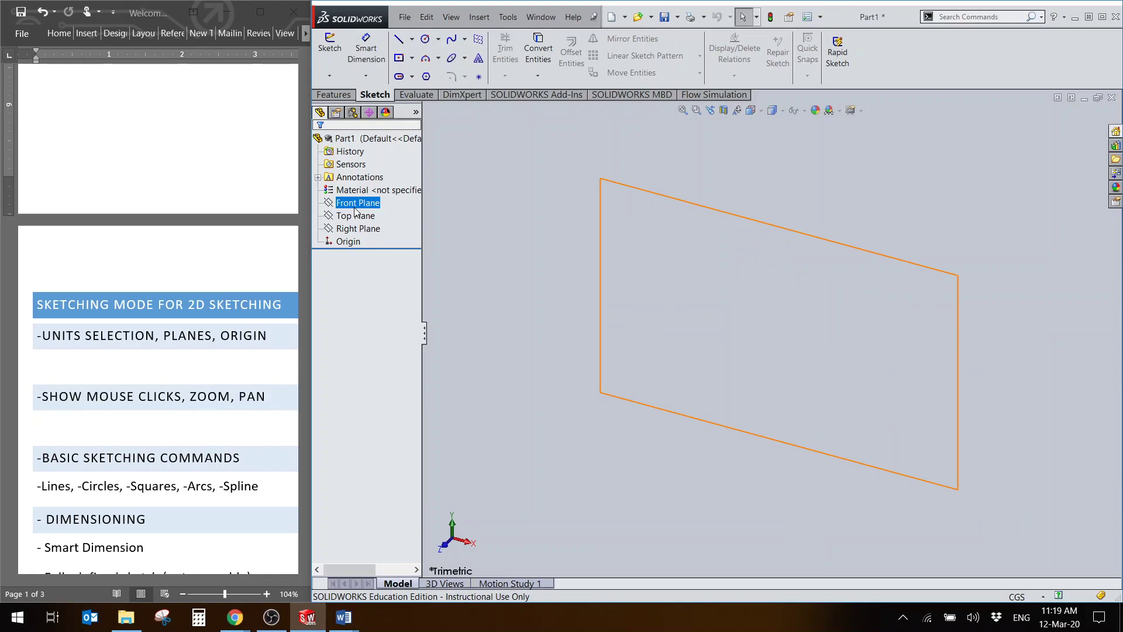
click(356, 205)
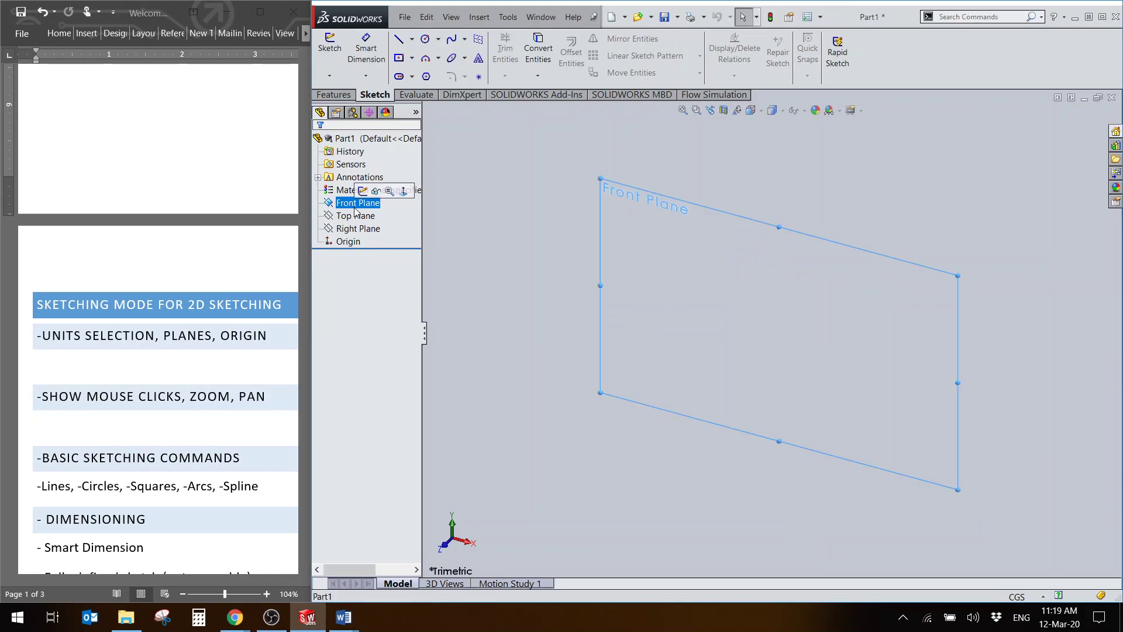
click(355, 215)
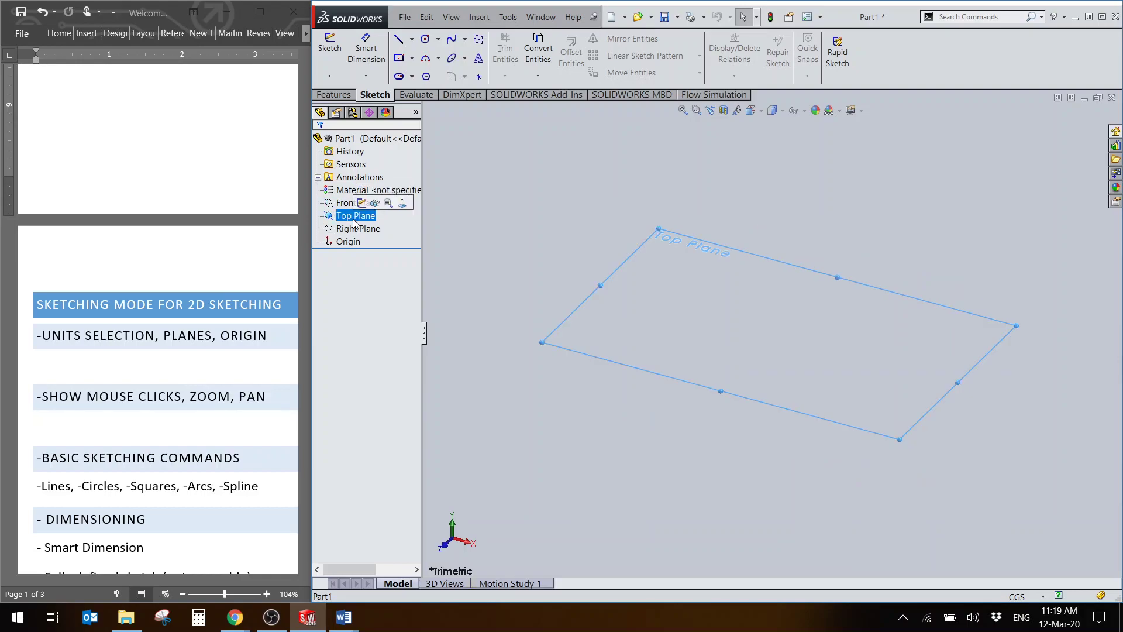
click(352, 228)
ctrl+click(348, 216)
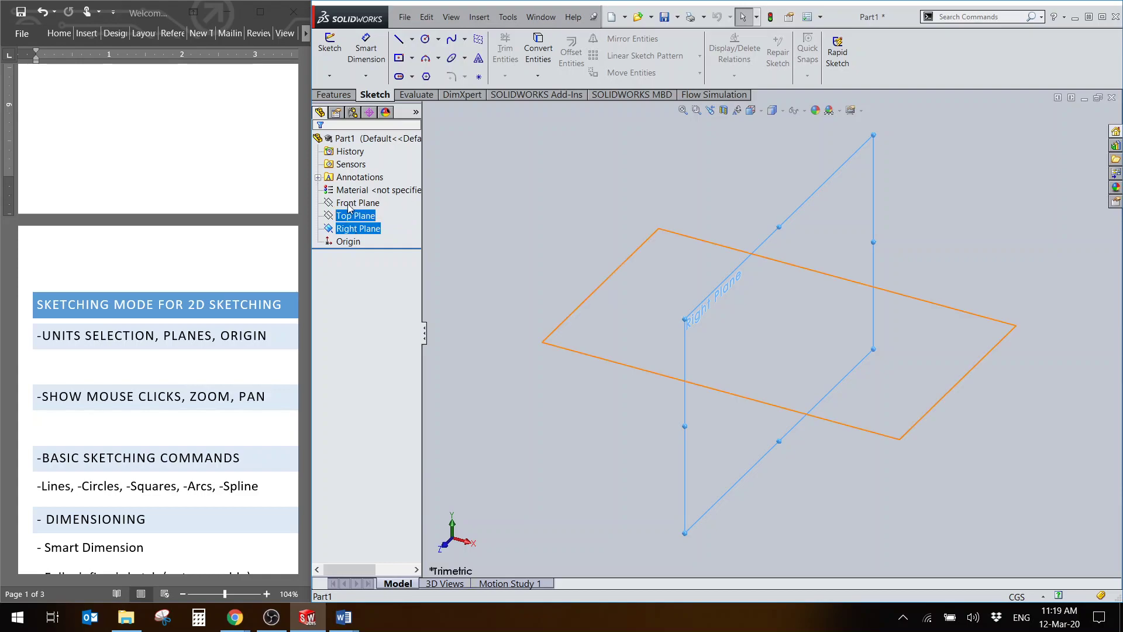
ctrl+click(351, 205)
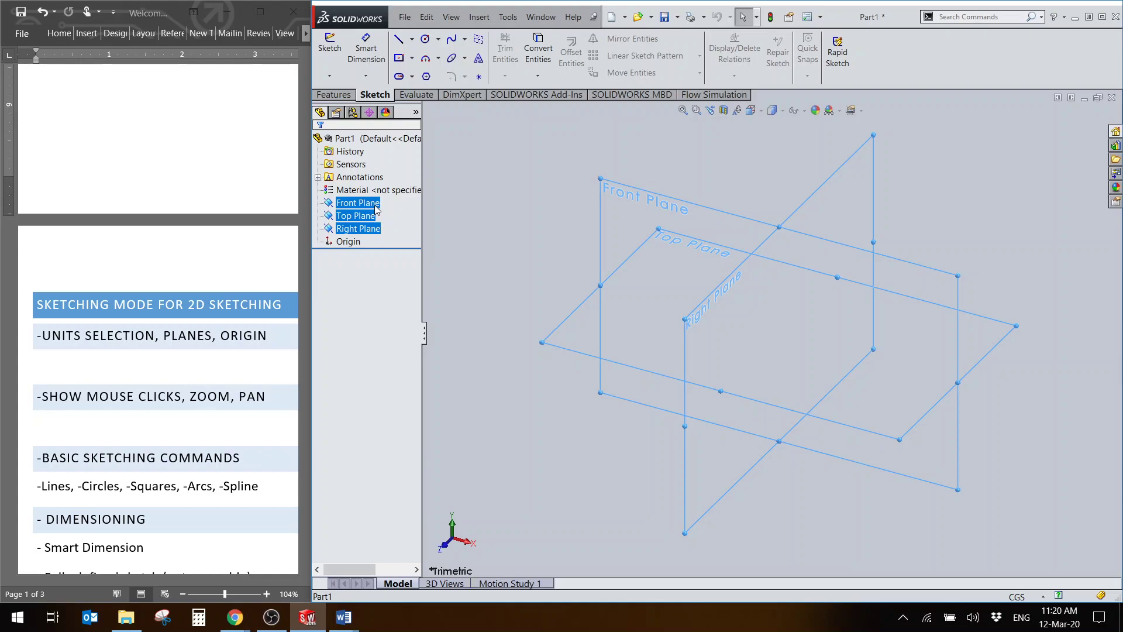
click(425, 222)
Step: Create a new sketch on the Front Plane and point out its origin
click(358, 203)
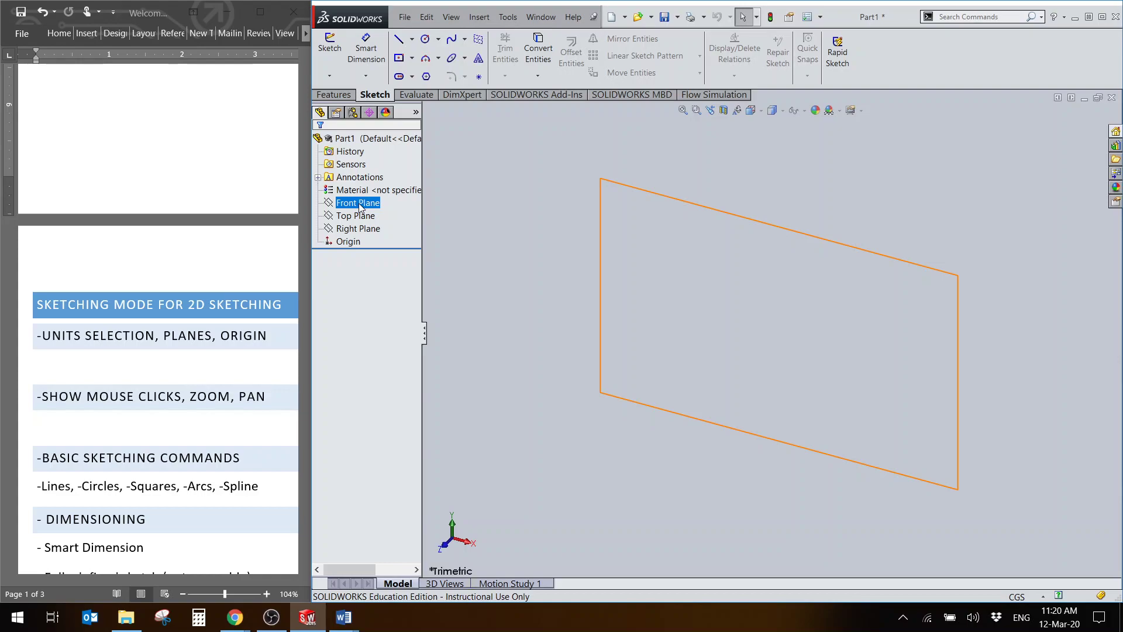
right_click(360, 207)
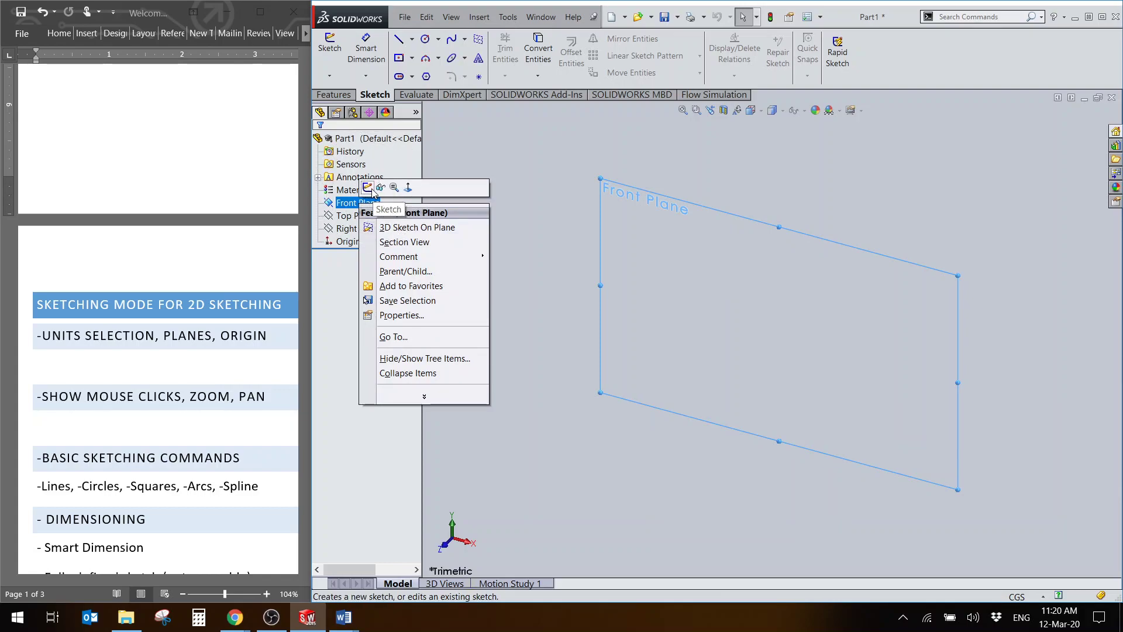
click(513, 194)
right_click(353, 207)
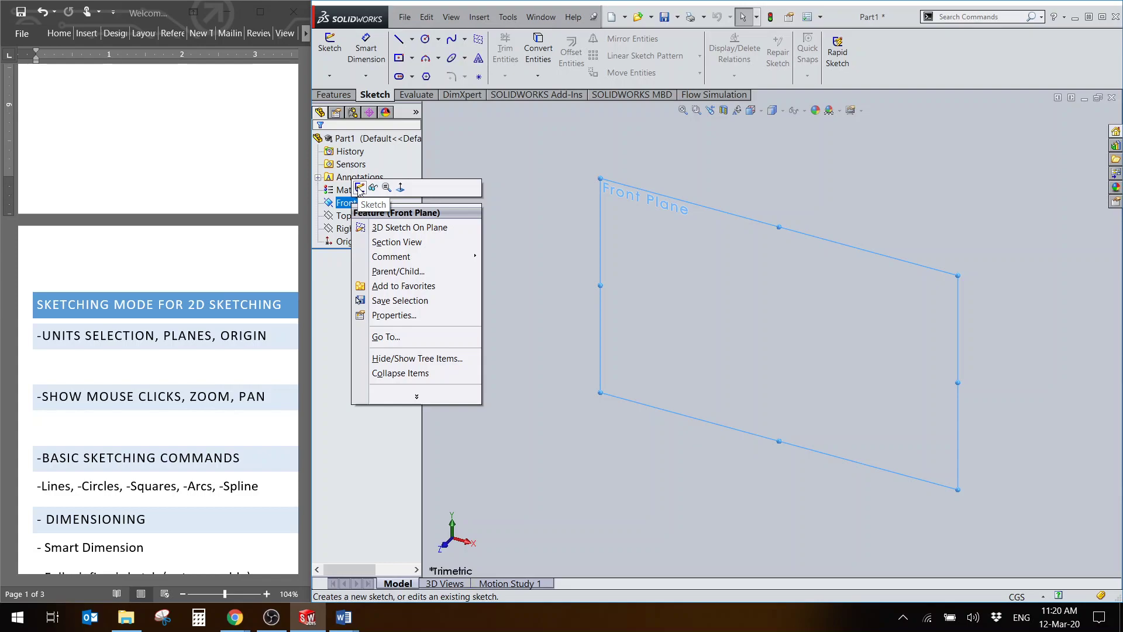
click(360, 188)
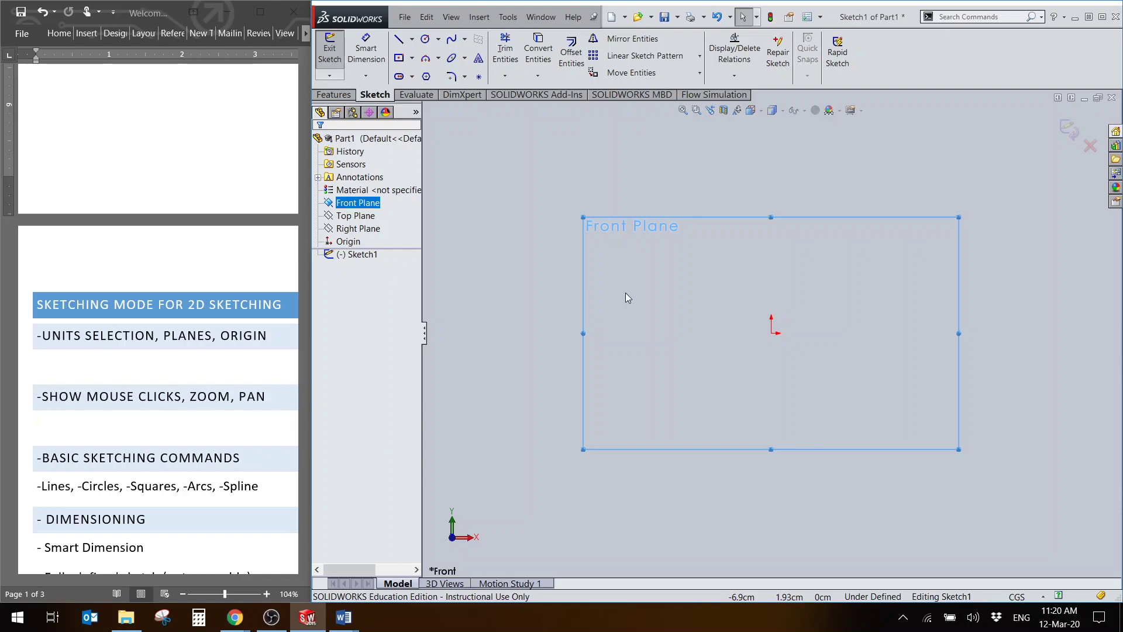
click(776, 340)
click(777, 340)
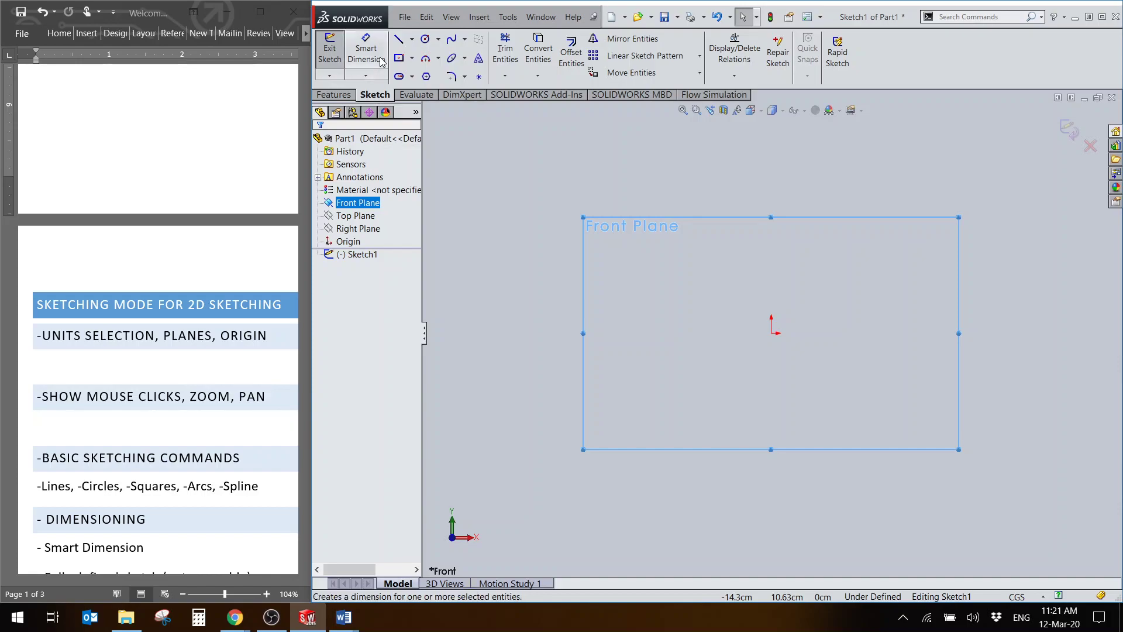
Step: Sketch a circle centred on the origin with a radius of about 4.26 cm, and delete it
click(438, 40)
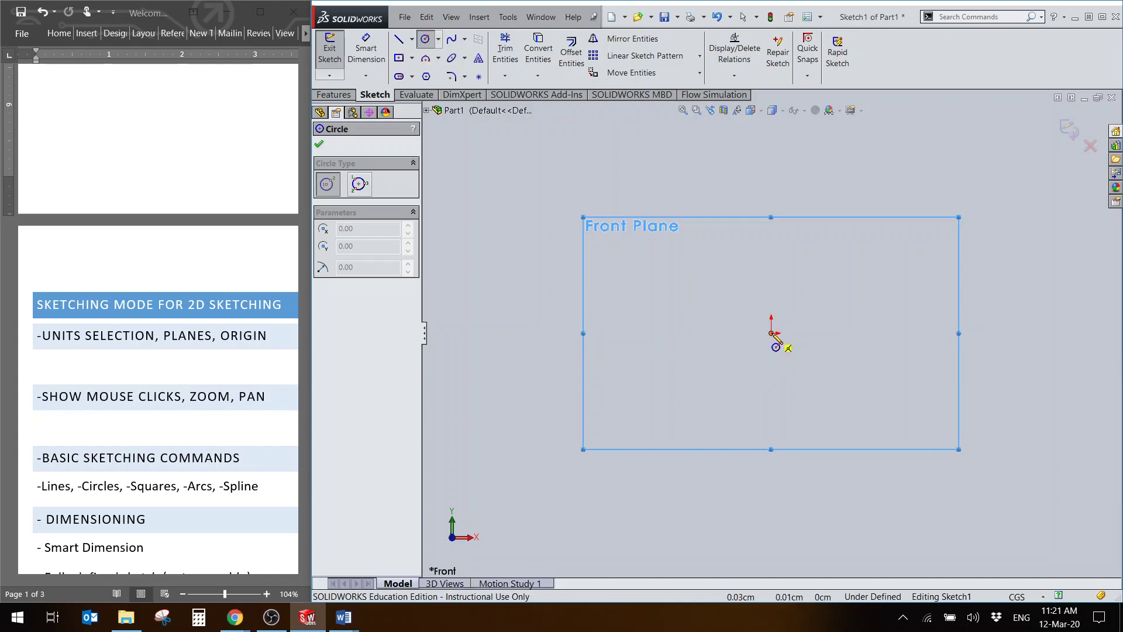
click(771, 333)
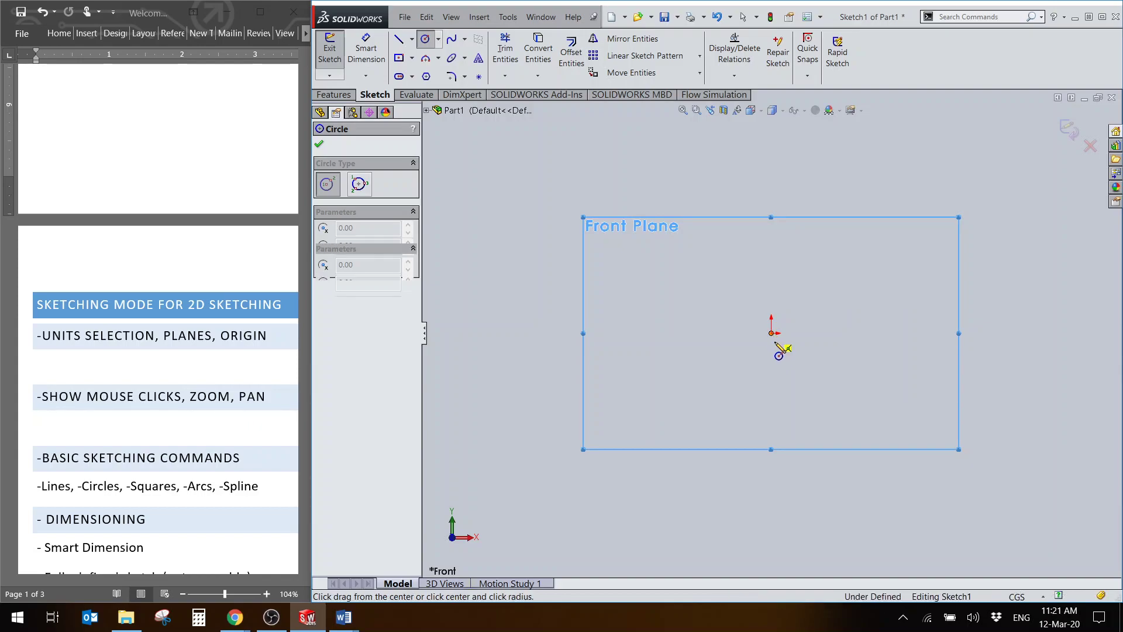
click(853, 391)
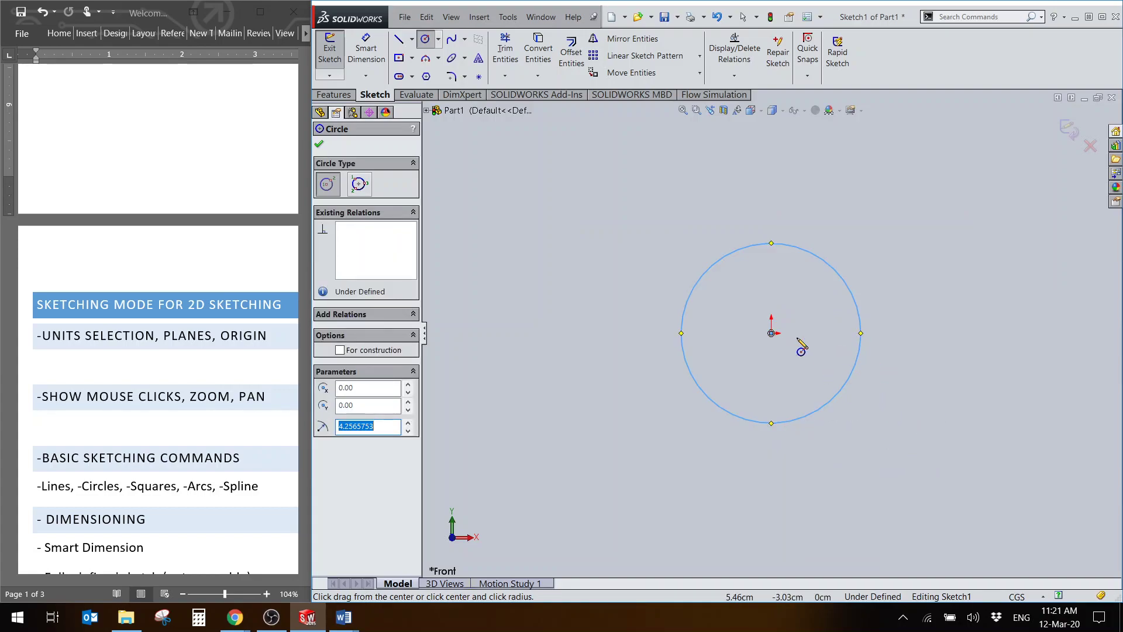
click(319, 144)
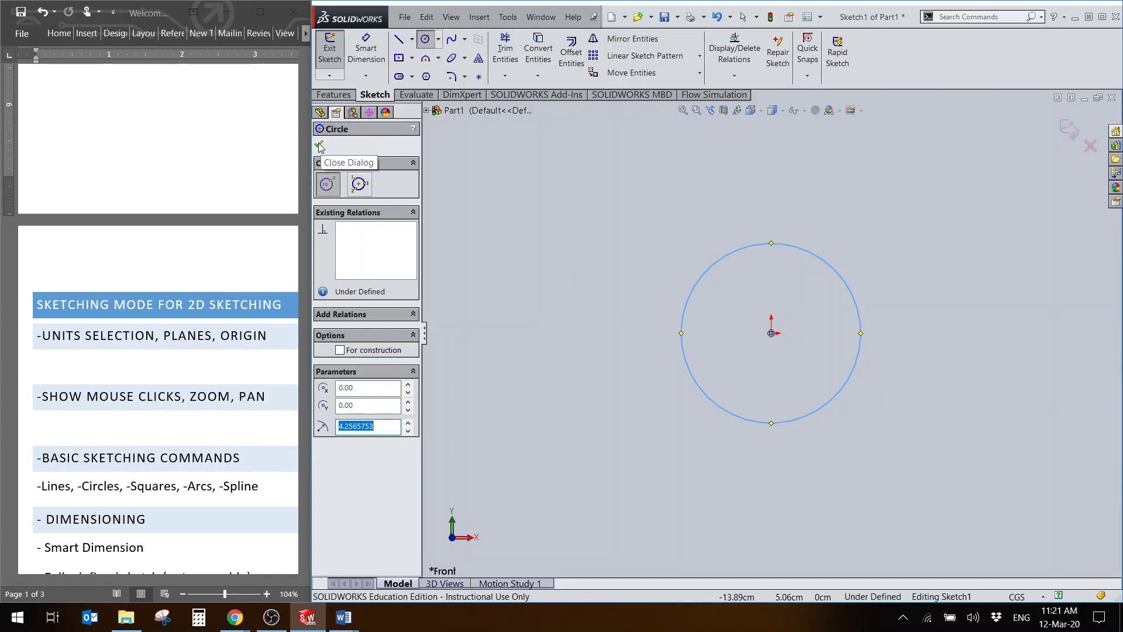
click(319, 146)
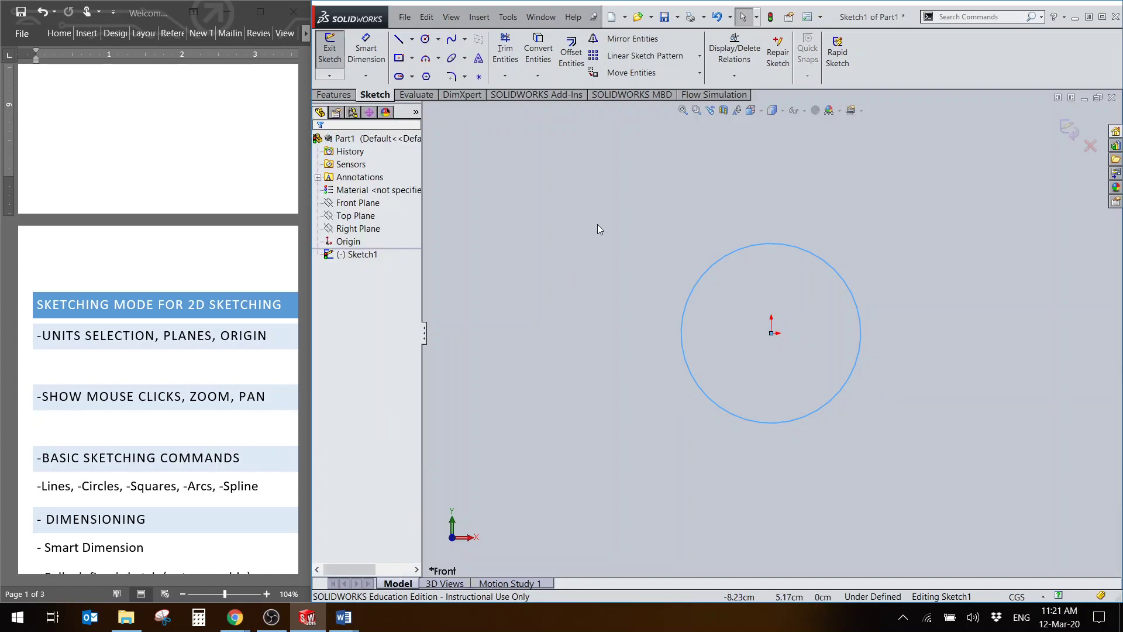
drag(599, 204, 876, 432)
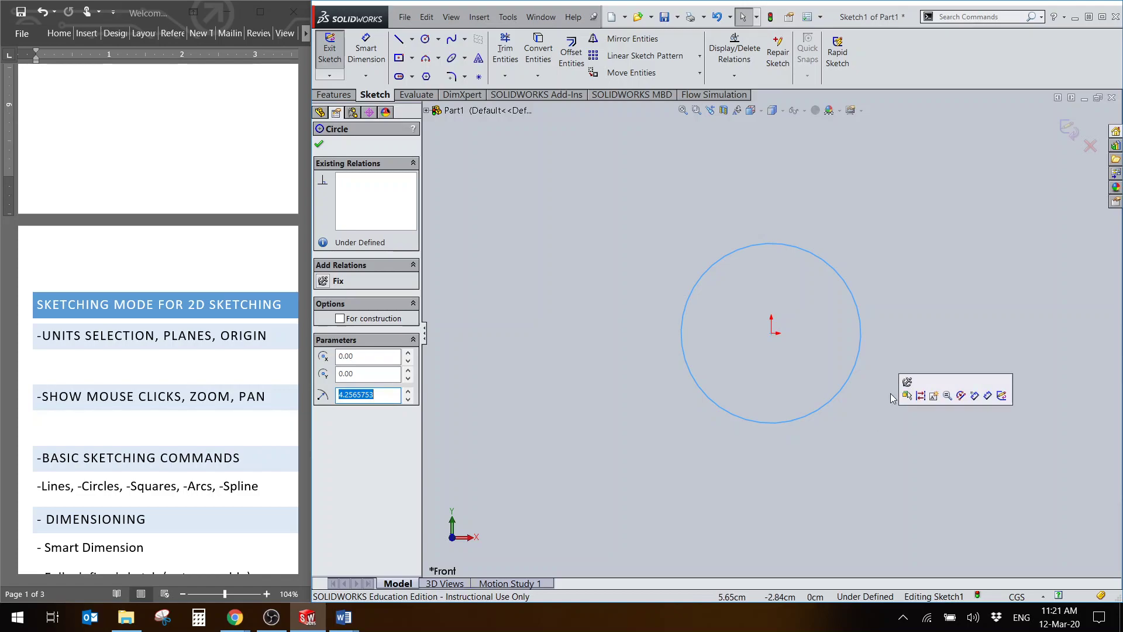
key(Delete)
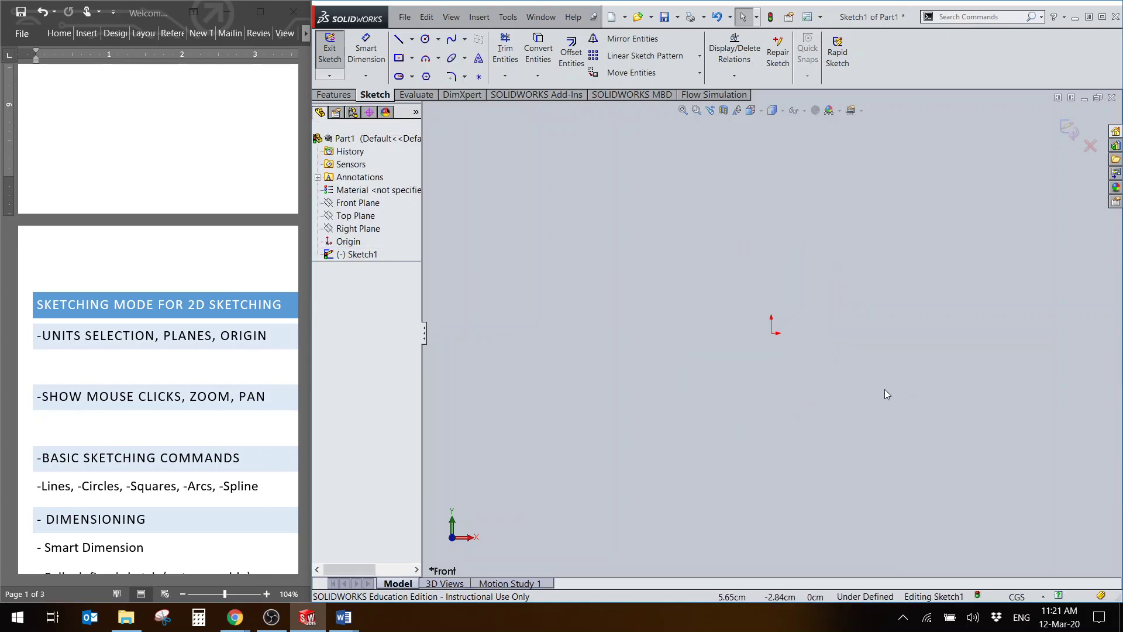
Step: Examine the Sketch1 entry in the design tree and its link to the Front Plane
click(367, 256)
click(369, 267)
click(369, 256)
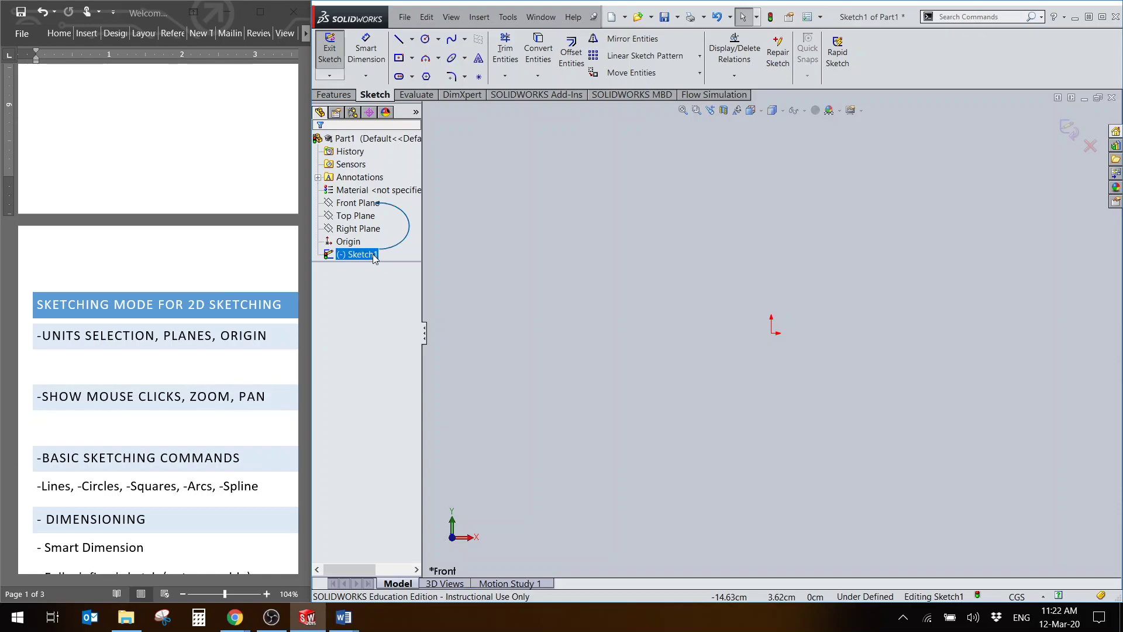
click(355, 263)
click(329, 258)
click(381, 265)
click(380, 255)
click(380, 267)
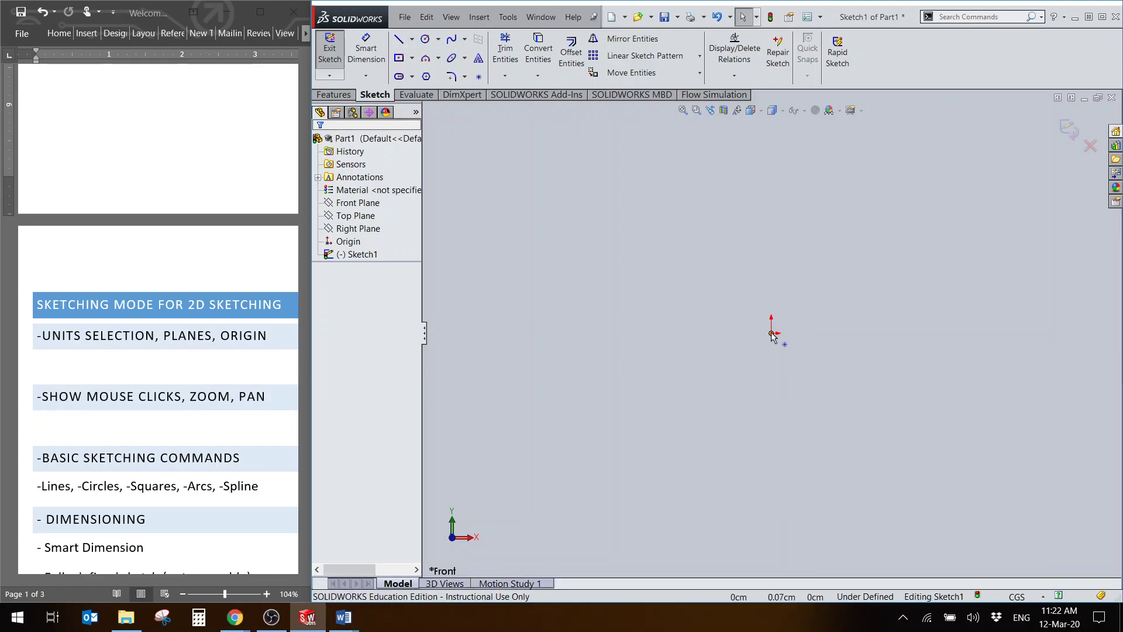
Step: Sketch a rectangle of four lines starting at the origin, about 9.12 cm wide and 6.8 cm high, and delete all its lines
click(399, 41)
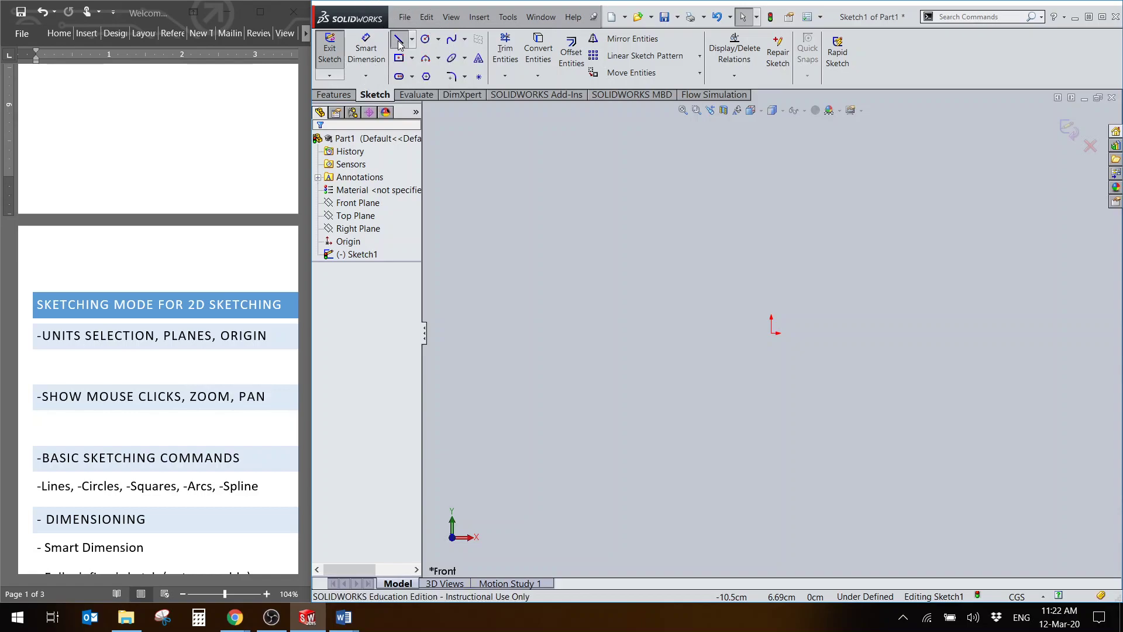
click(773, 334)
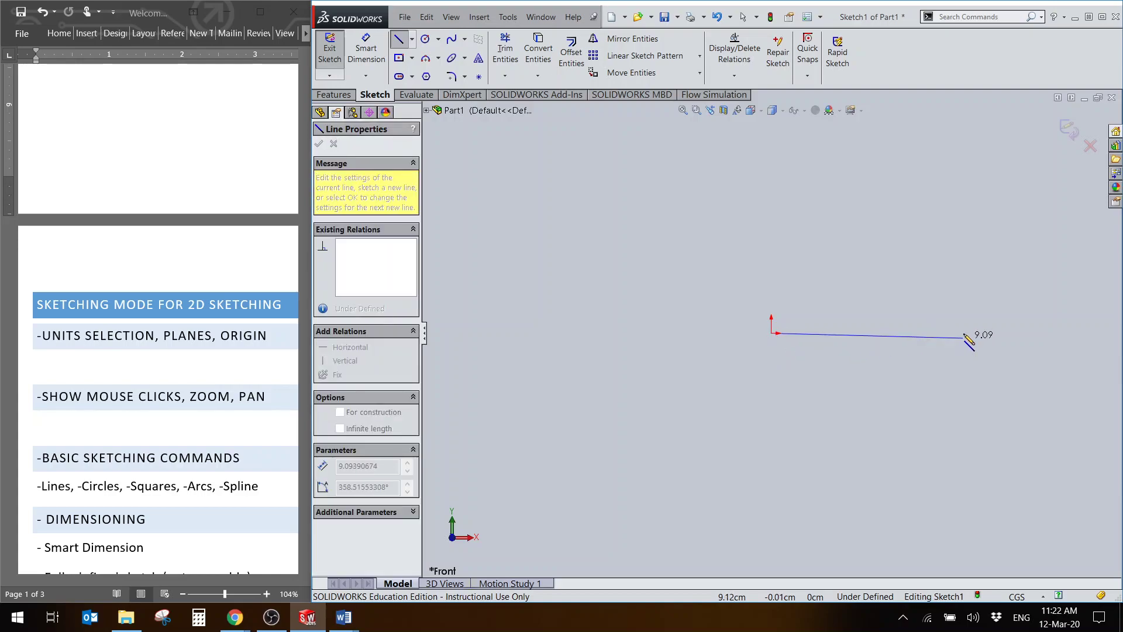
click(965, 334)
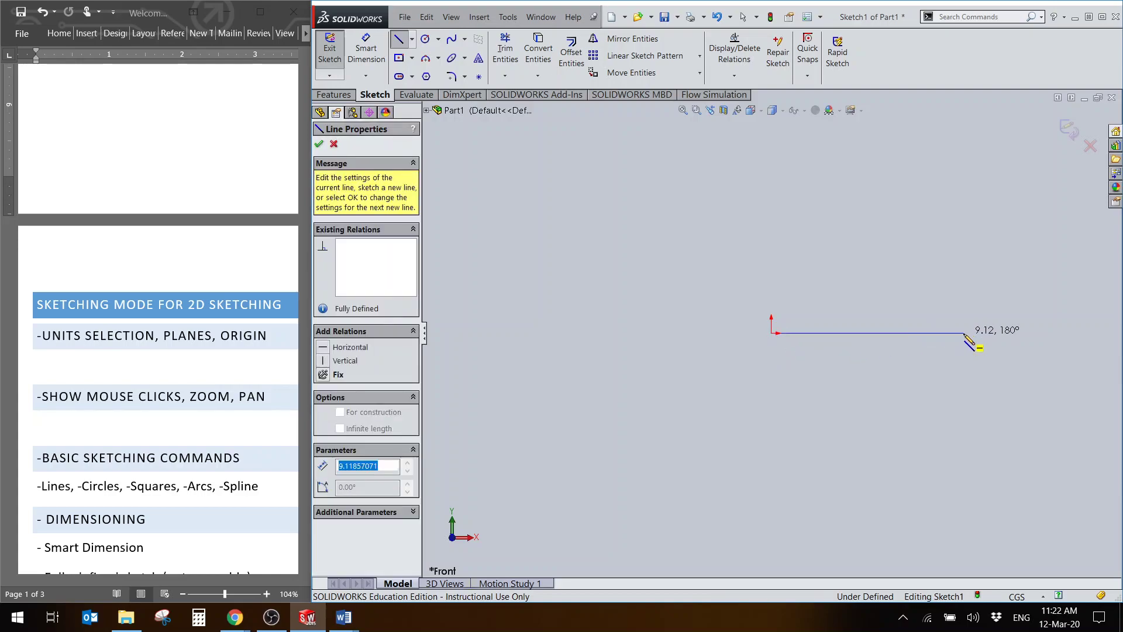
click(964, 189)
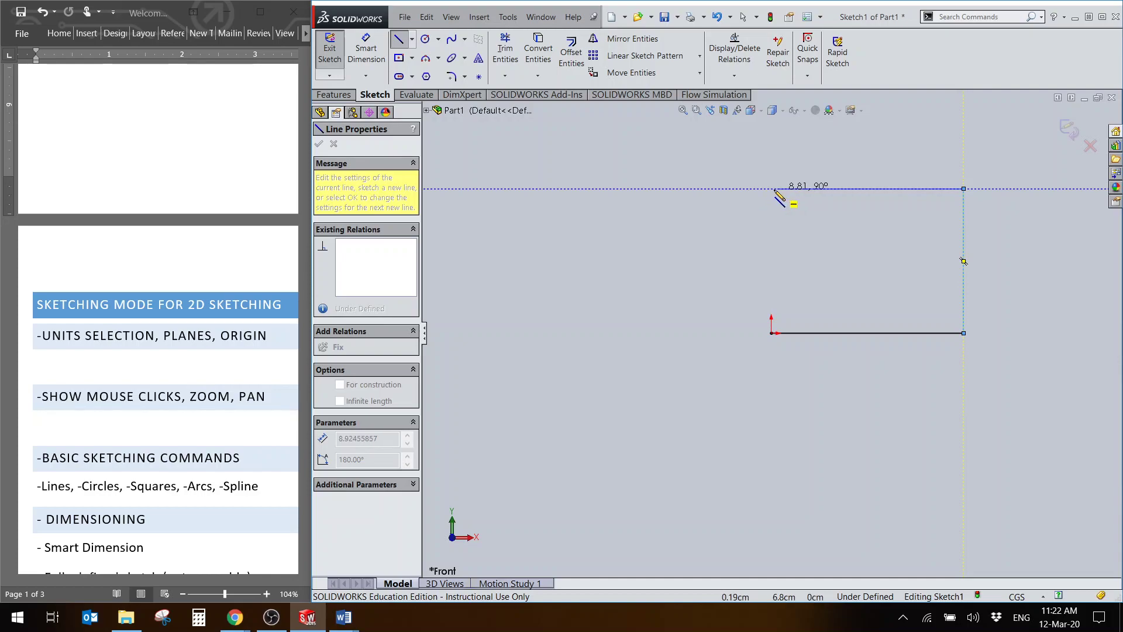
click(772, 189)
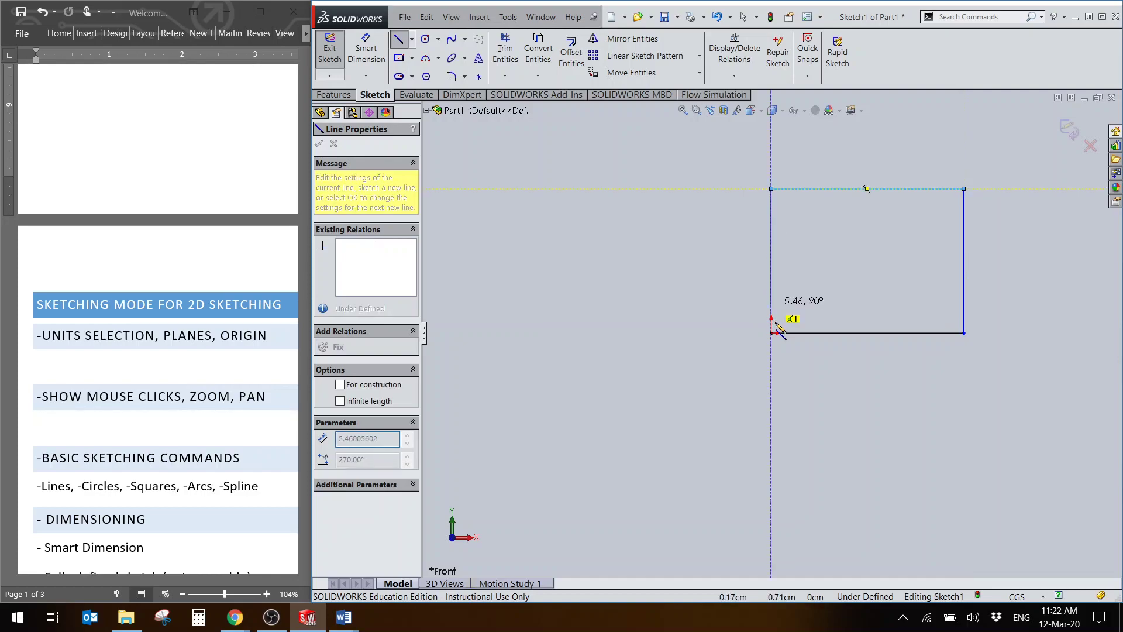
click(772, 332)
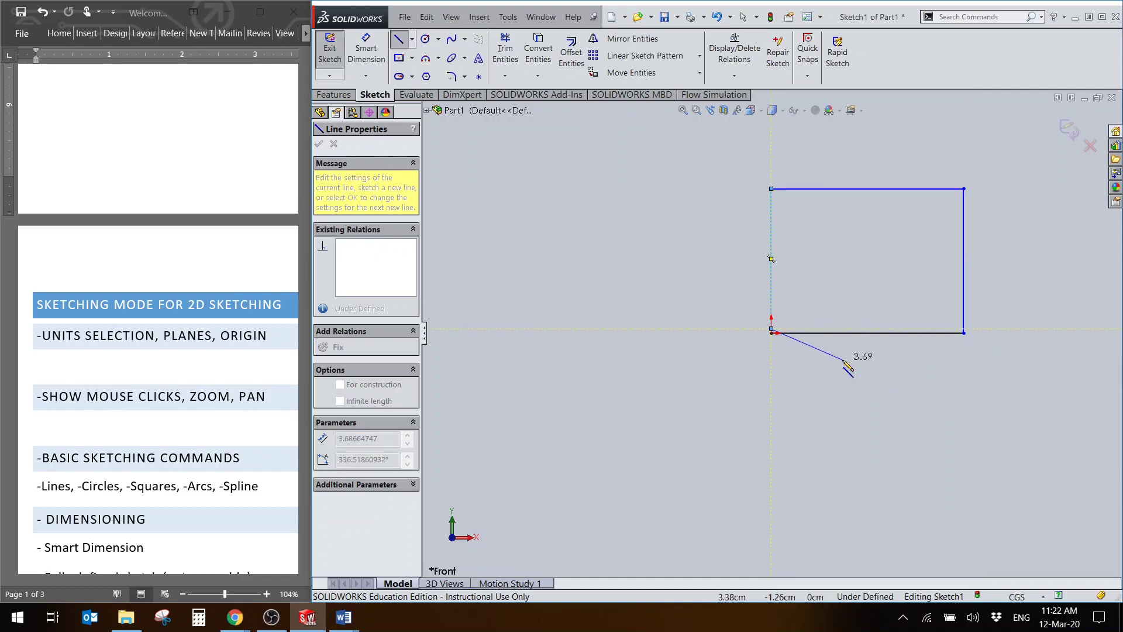
key(Escape)
key(Escape)
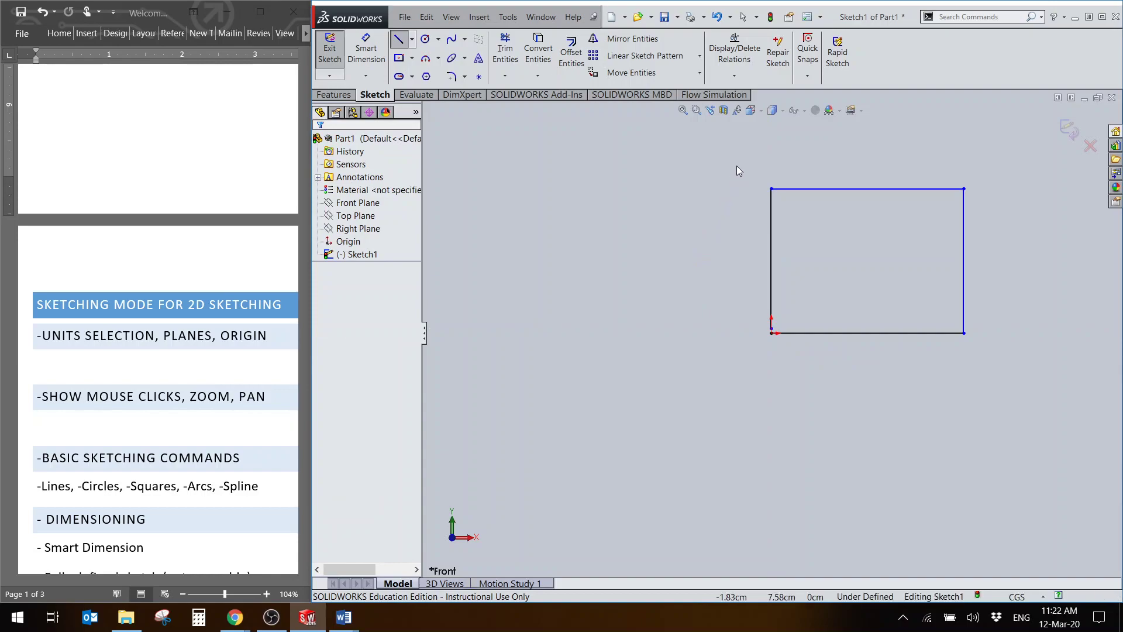
mouse_move(730, 161)
mouse_down()
mouse_move(870, 247)
mouse_move(977, 363)
mouse_up()
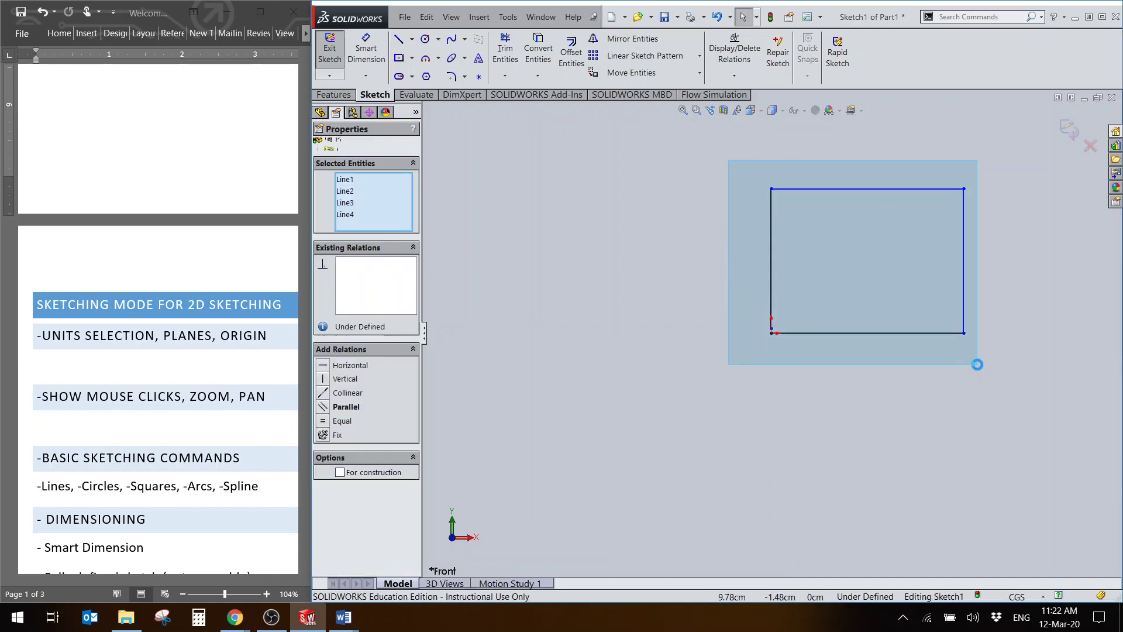
key(Delete)
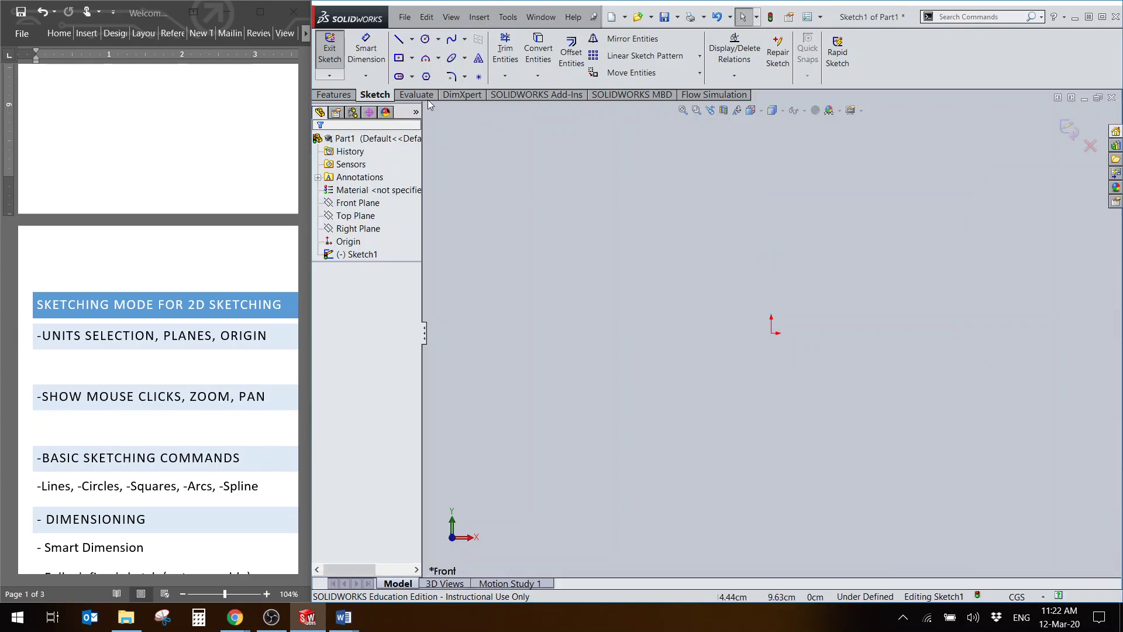
Step: Sketch a center rectangle on the origin, about 9.7 cm wide and 7.12 cm high
click(413, 60)
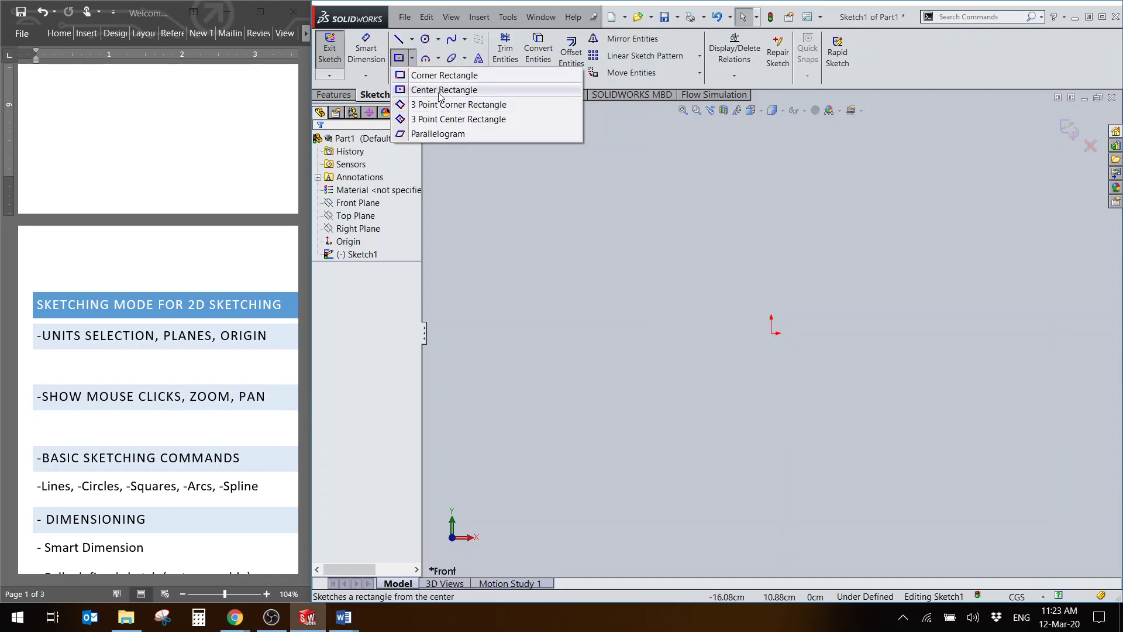
key(Escape)
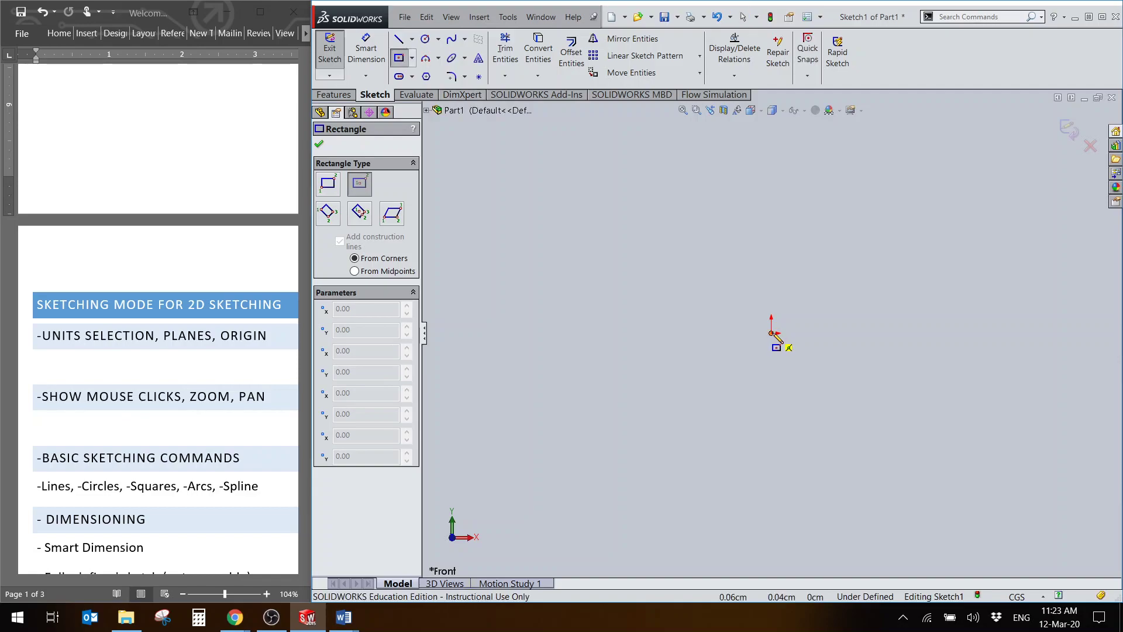
click(772, 333)
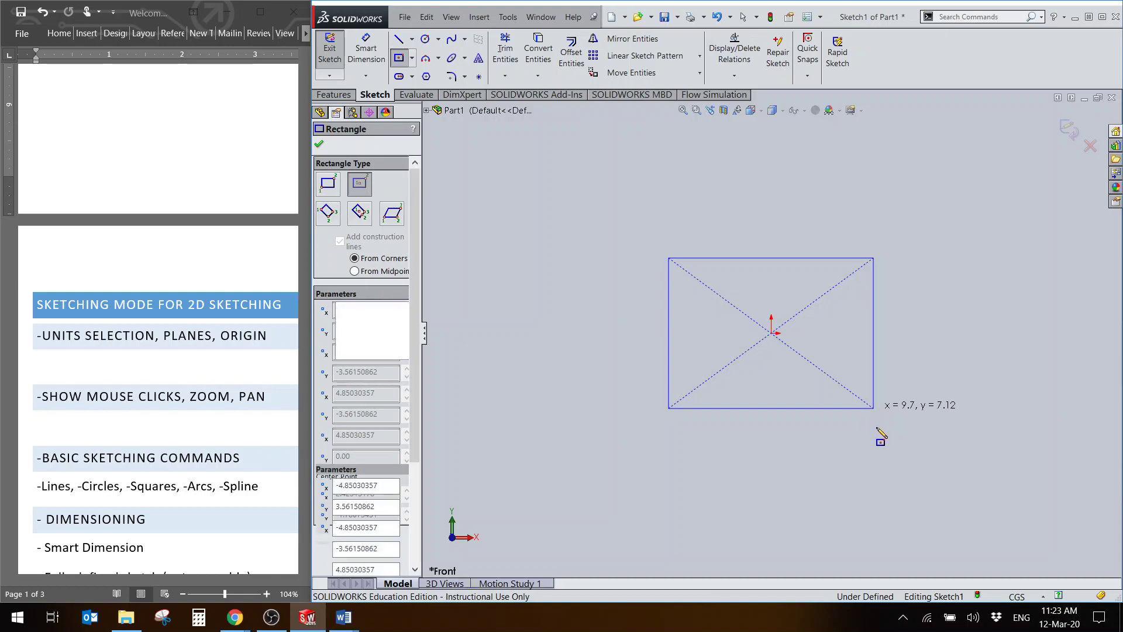
click(875, 409)
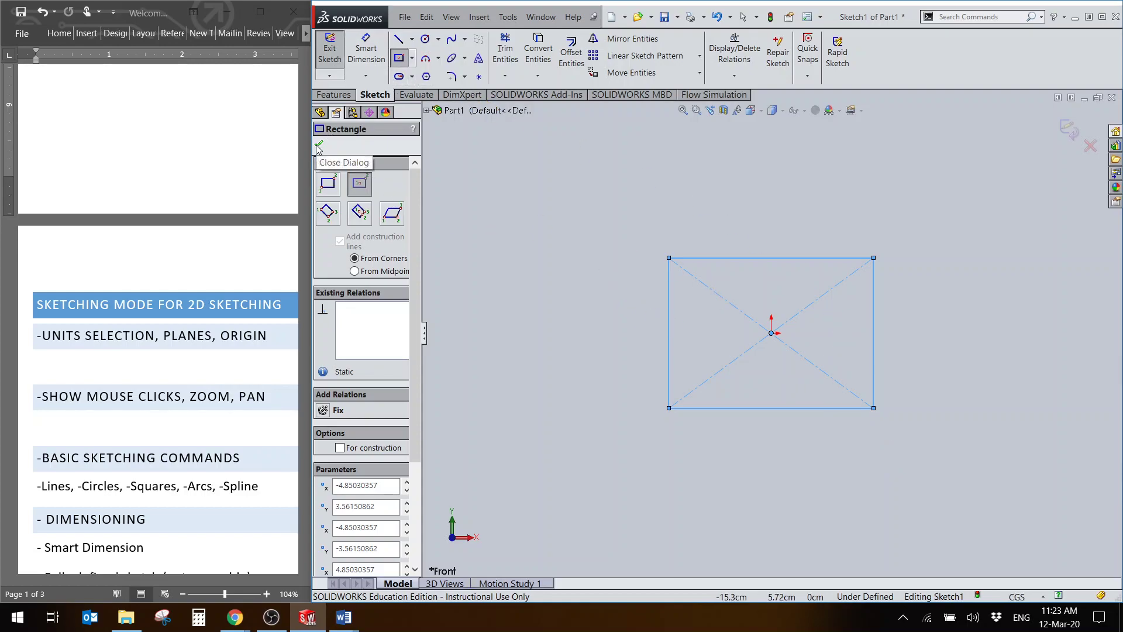
click(319, 146)
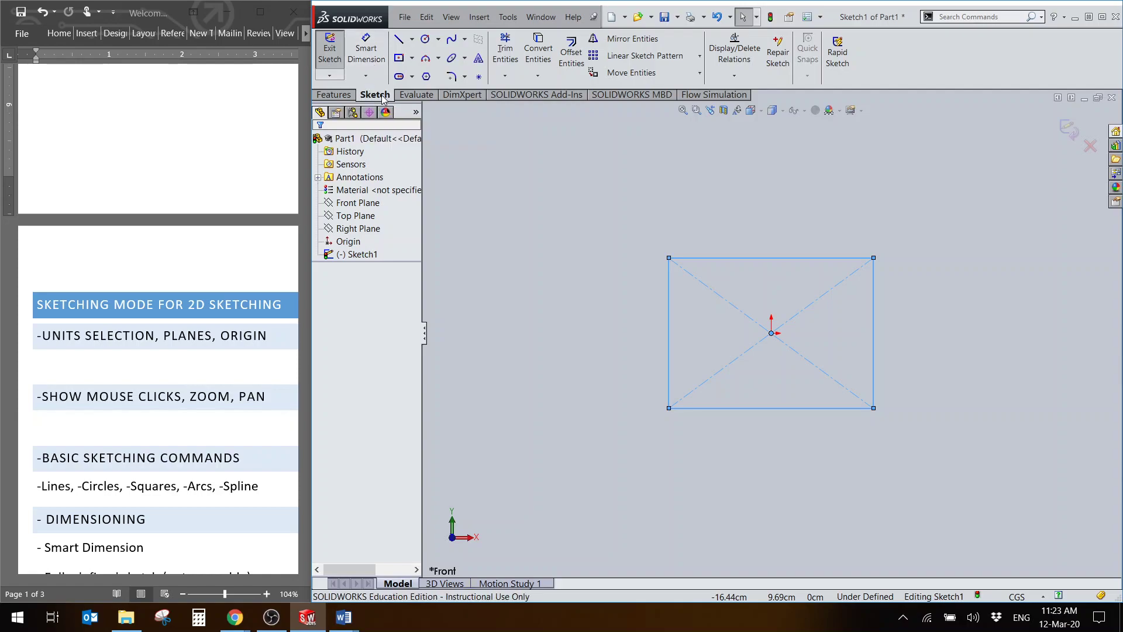
Step: Add a Smart Dimension to the rectangle's left side and set its height to 10 cm
click(368, 64)
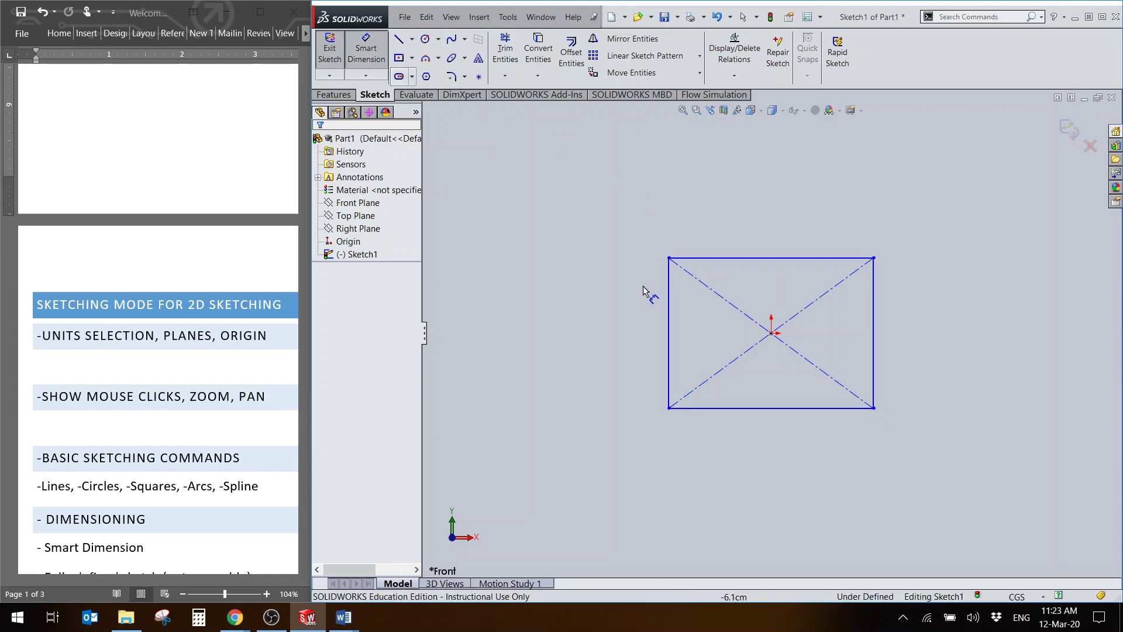
click(670, 321)
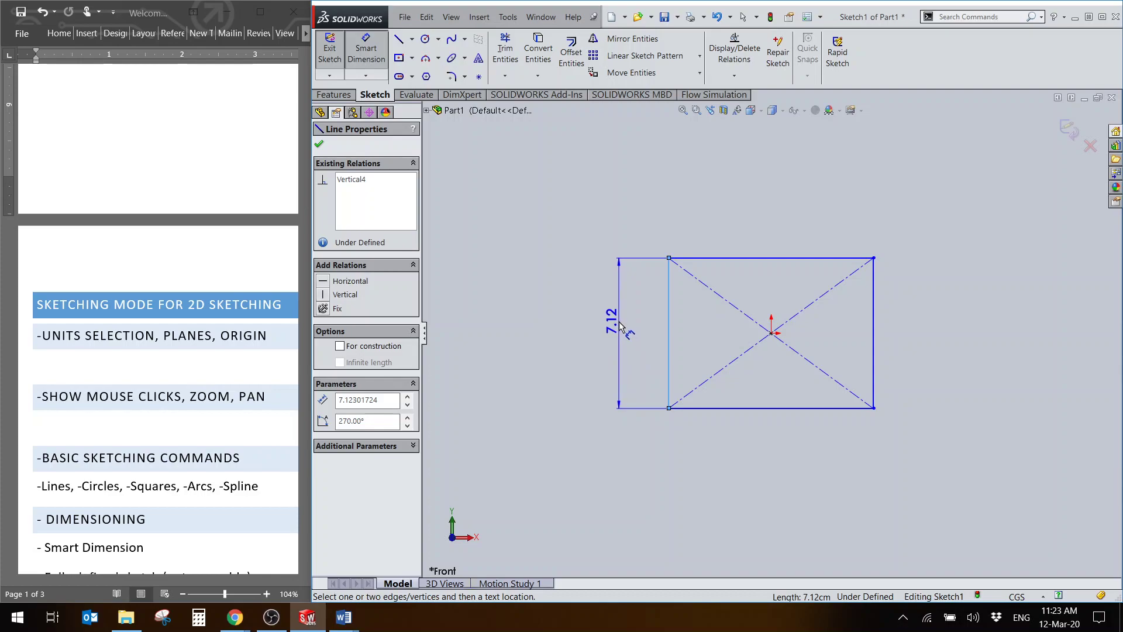
click(619, 326)
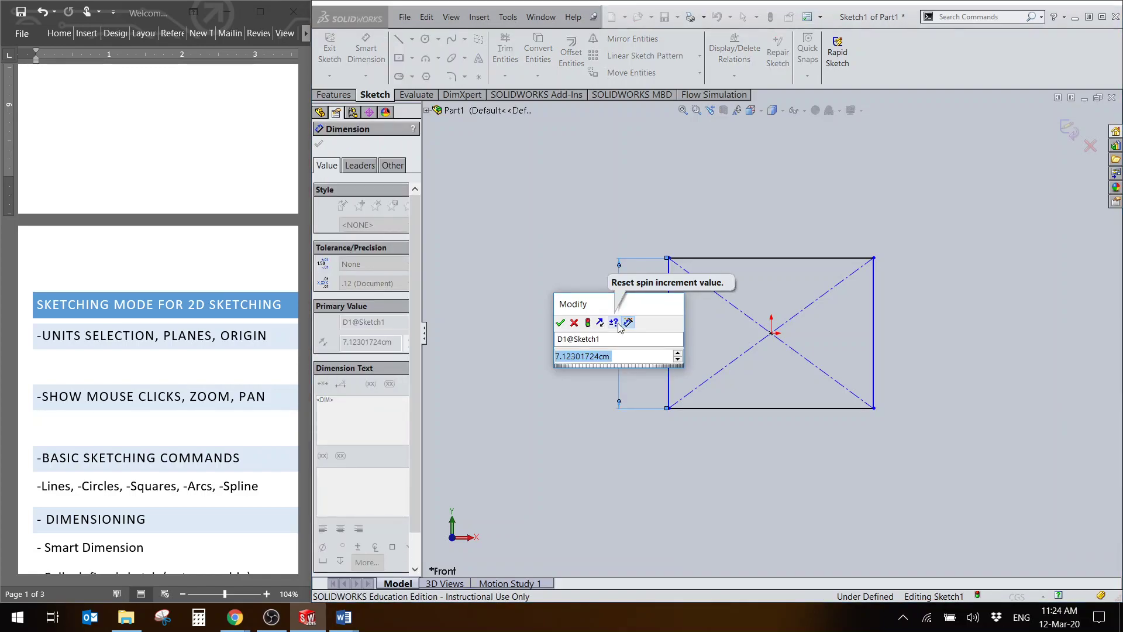
text(10)
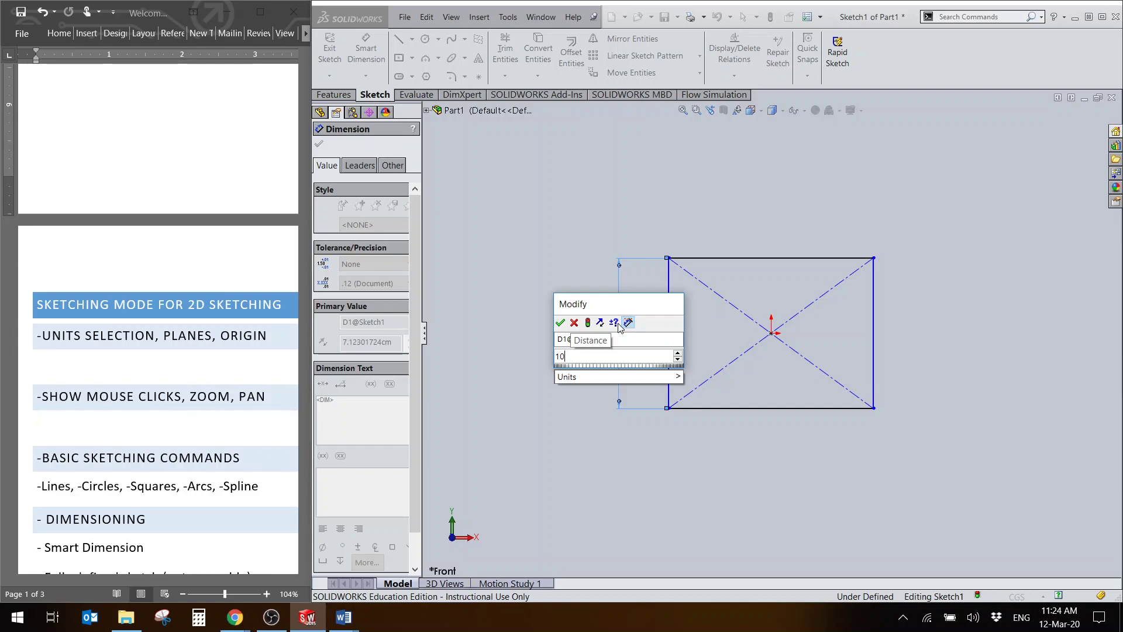
click(560, 322)
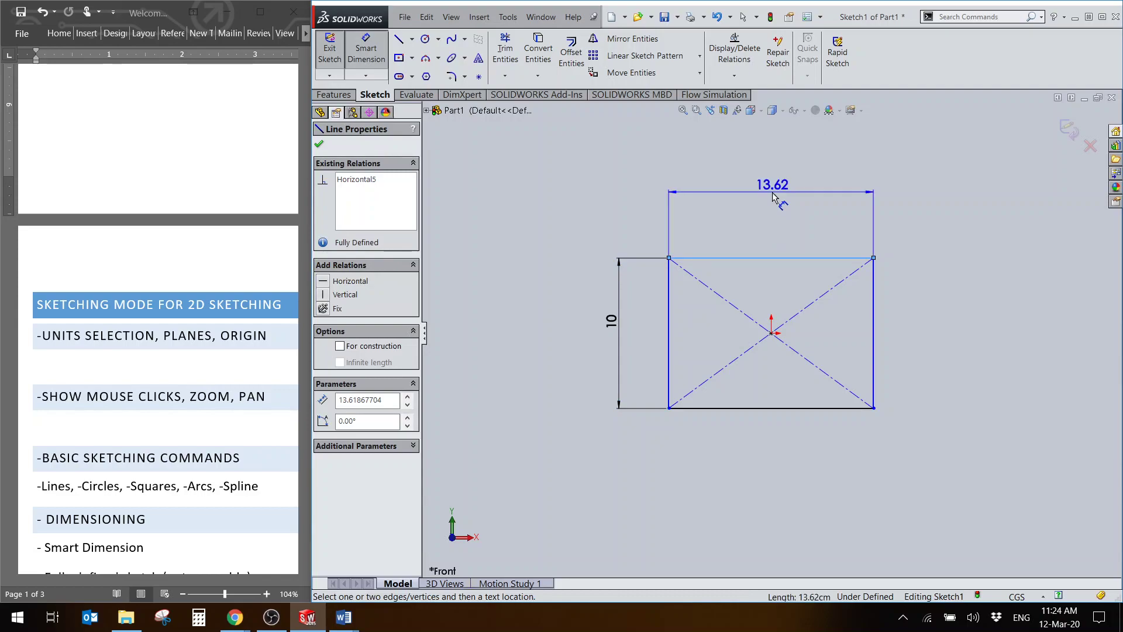
Step: Dimension the rectangle's top edge, set its width to 10 cm, and finish dimensioning
click(773, 197)
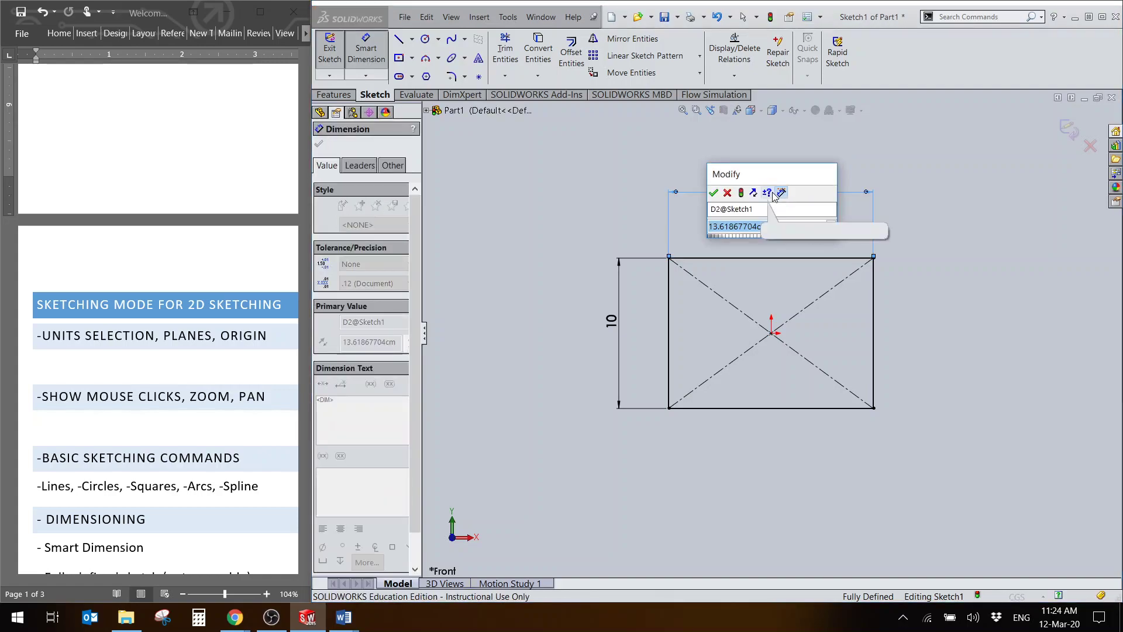
text(10)
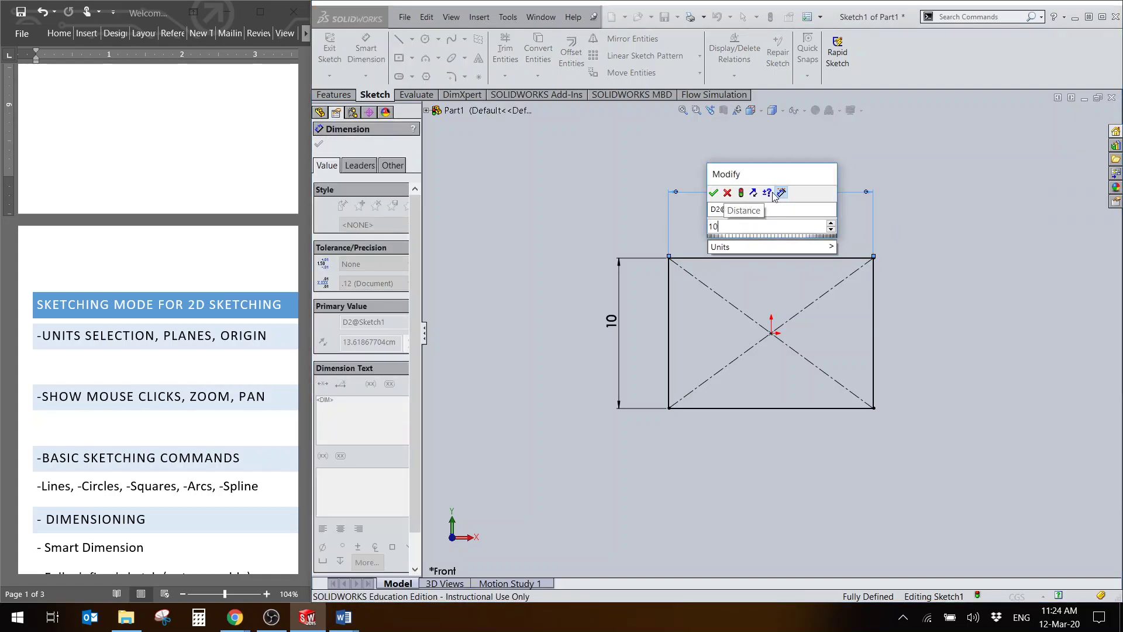
click(715, 193)
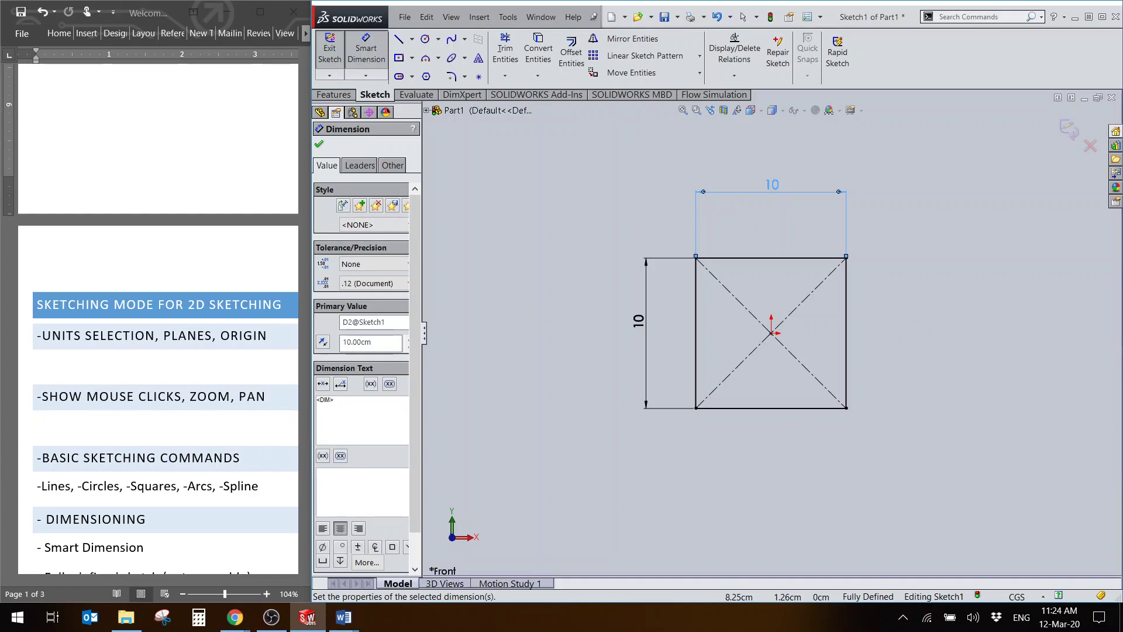
key(alt+Tab)
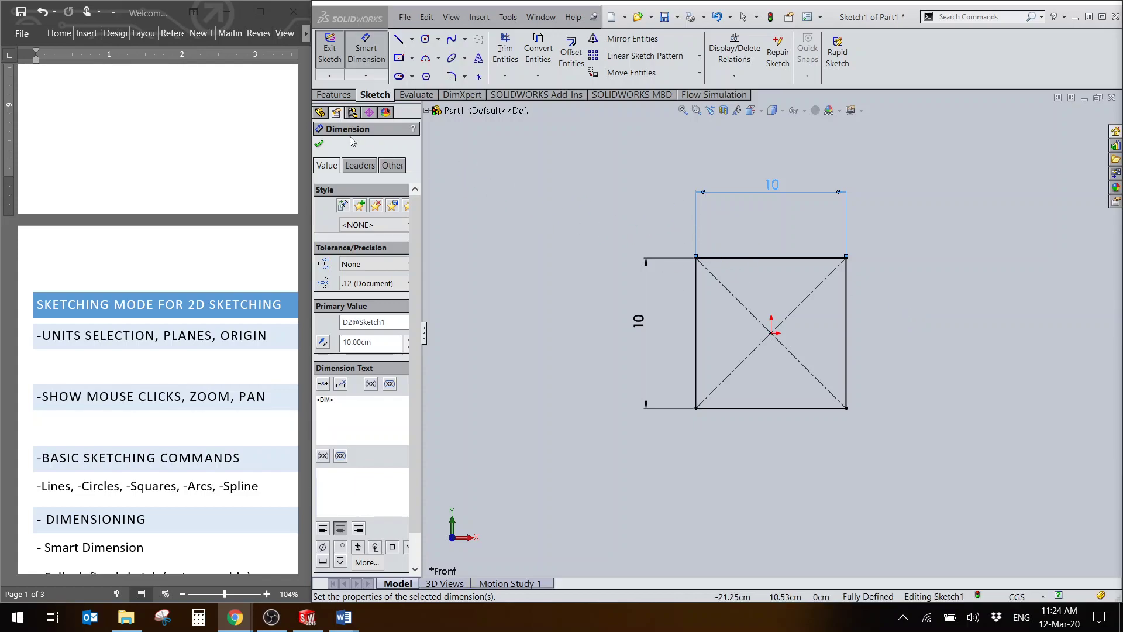
click(320, 145)
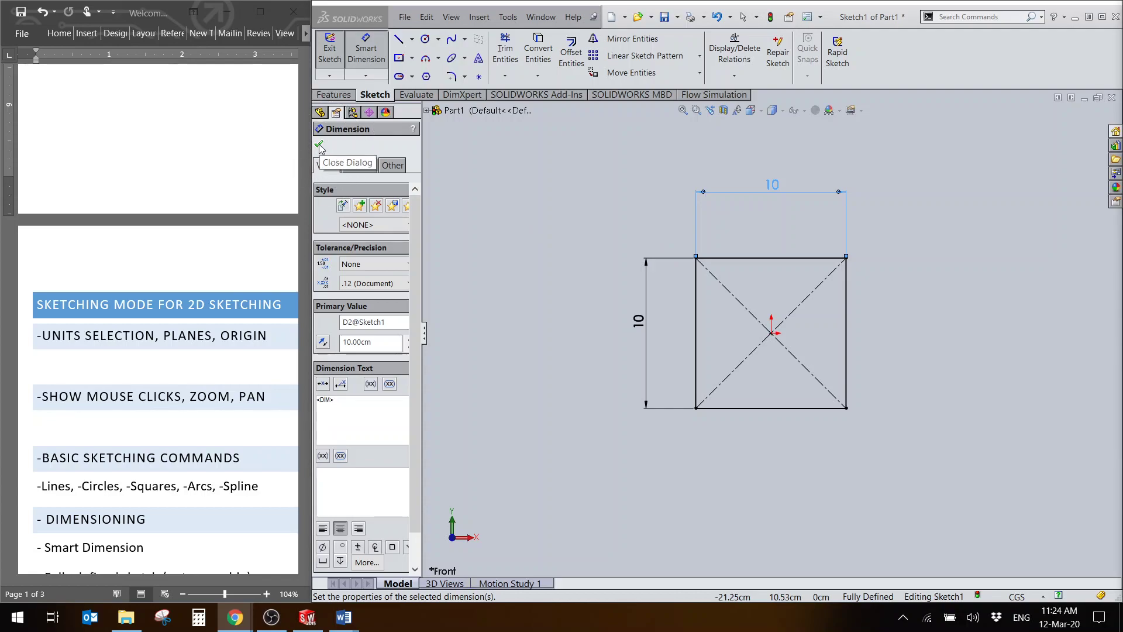
Step: Inspect the upper-right corner point of the square to check how it is defined
click(718, 274)
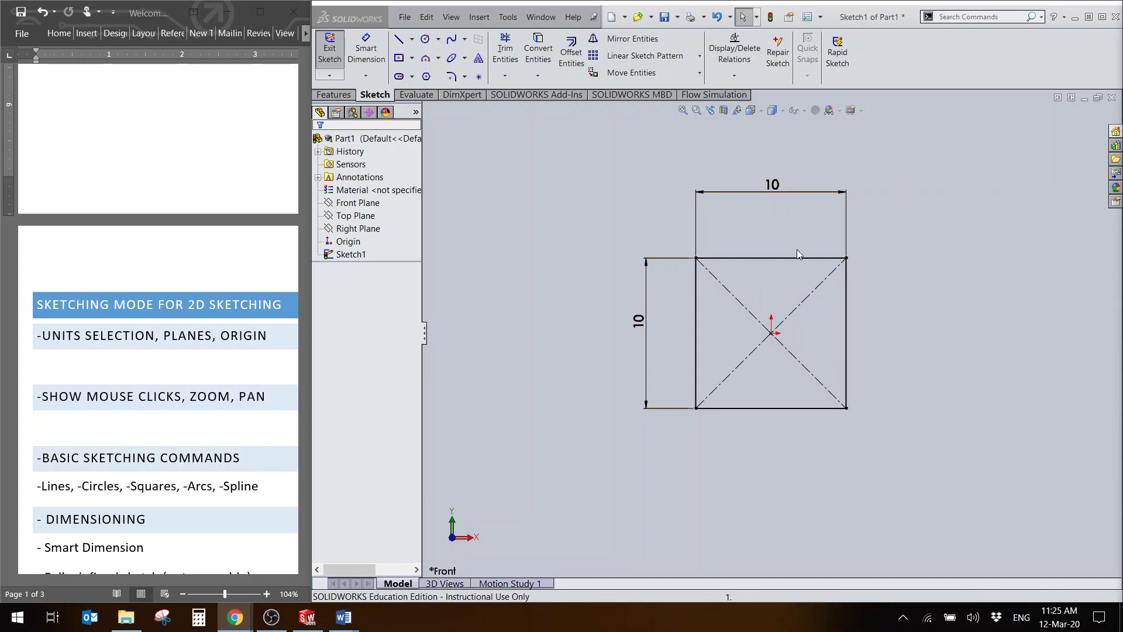
click(848, 258)
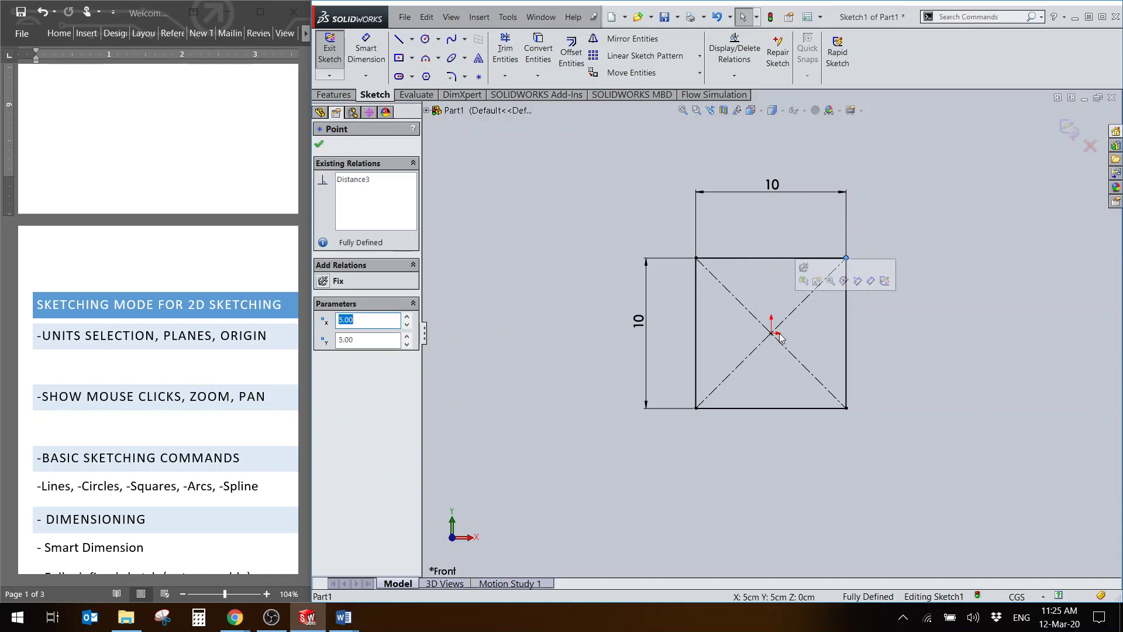
click(875, 309)
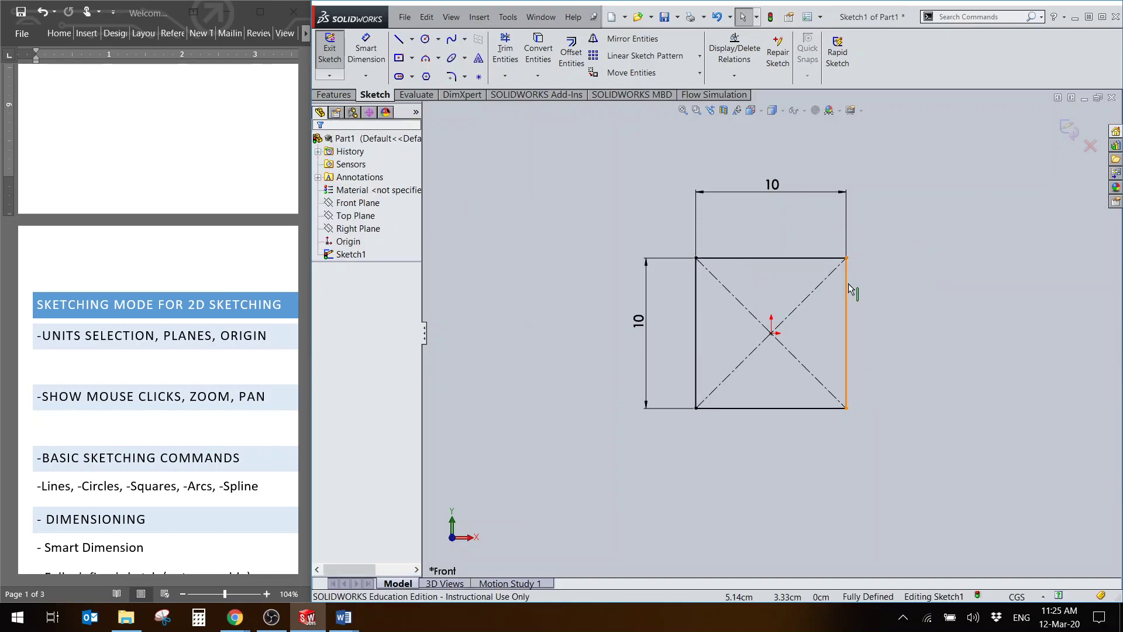
Step: Switch to the Word outline and point out the line "Fully defined sketch (not moveable)" under Dimensioning
click(205, 399)
scroll(205, 400, down, 5)
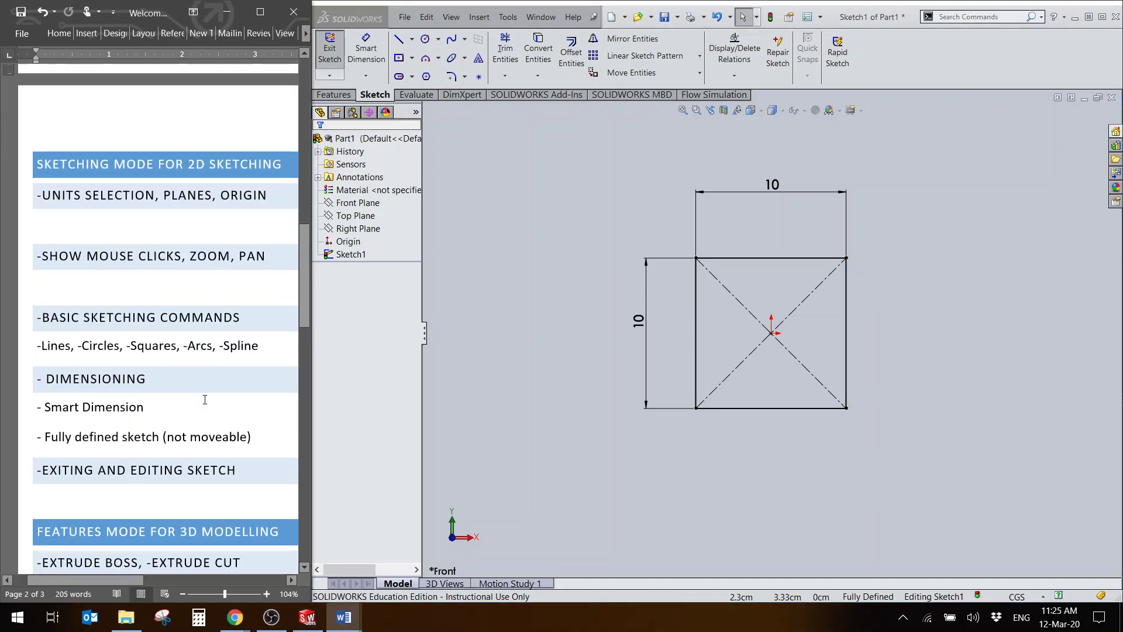
drag(255, 438, 45, 442)
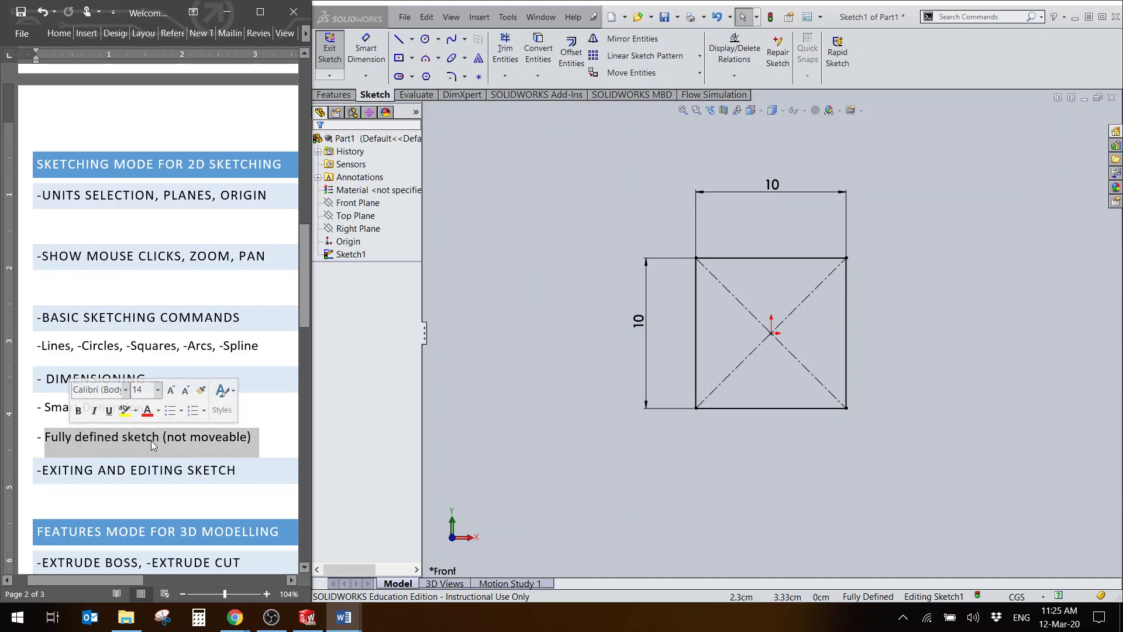
click(262, 446)
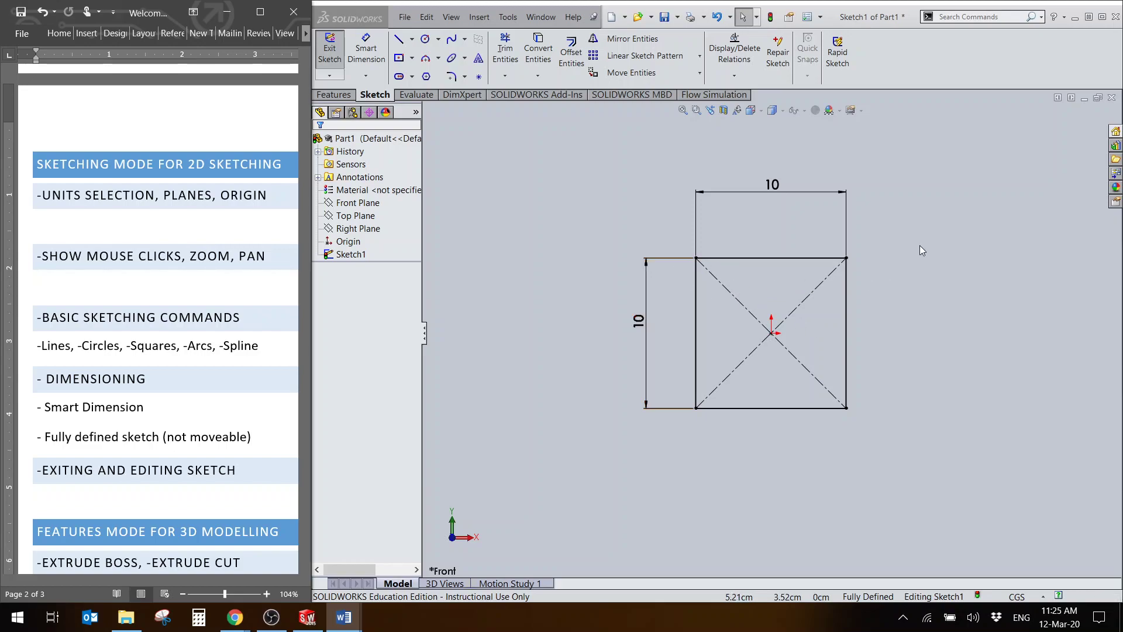
Step: Return to SOLIDWORKS, exit the finished square sketch, and clear its selection
click(550, 216)
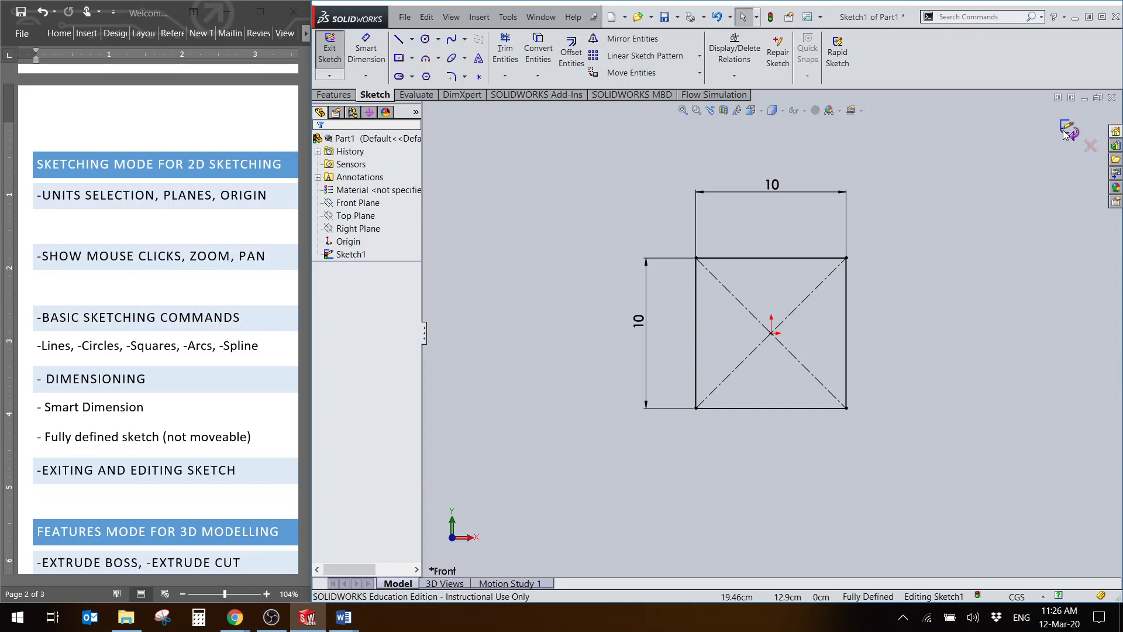
click(1066, 134)
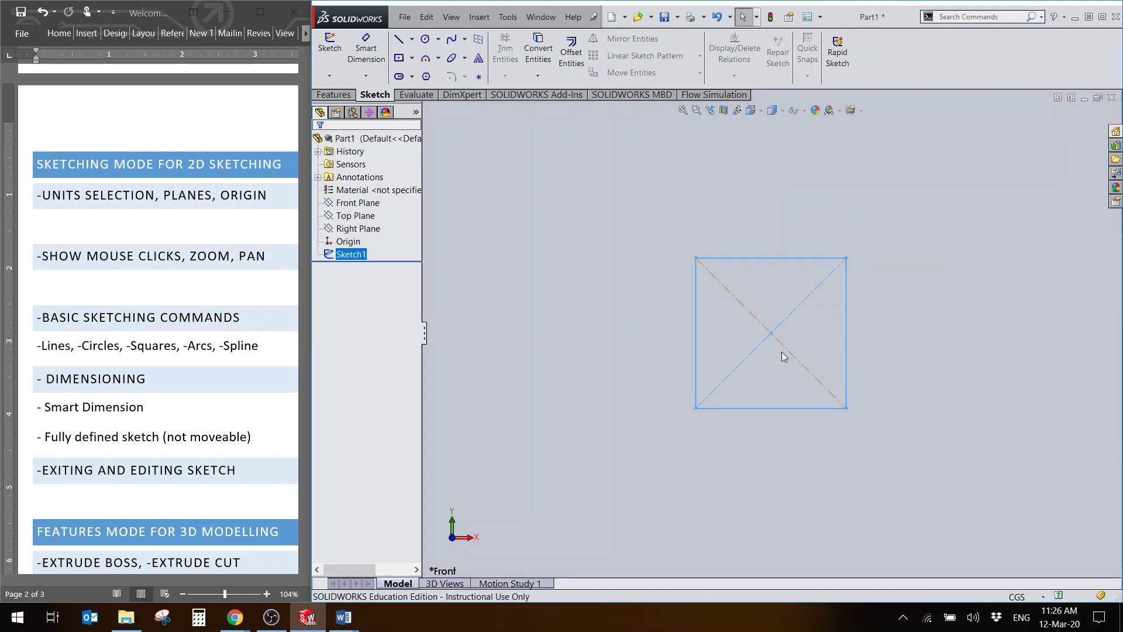
click(535, 332)
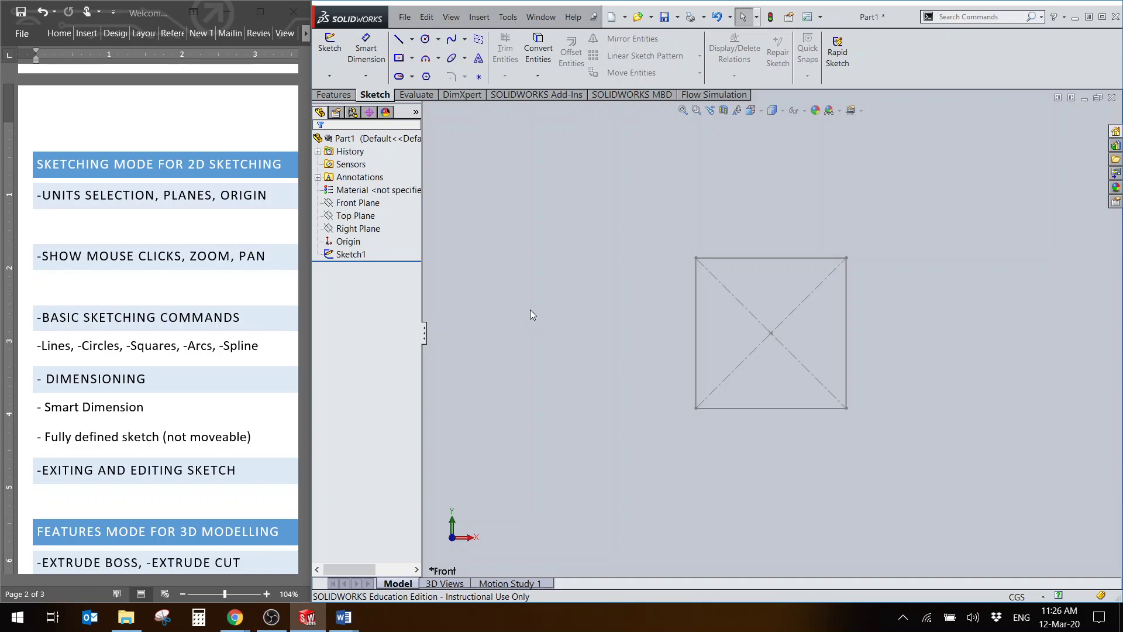
Step: Show the dimensions and parent references of Sketch1 from the design tree
click(357, 256)
double_click(358, 256)
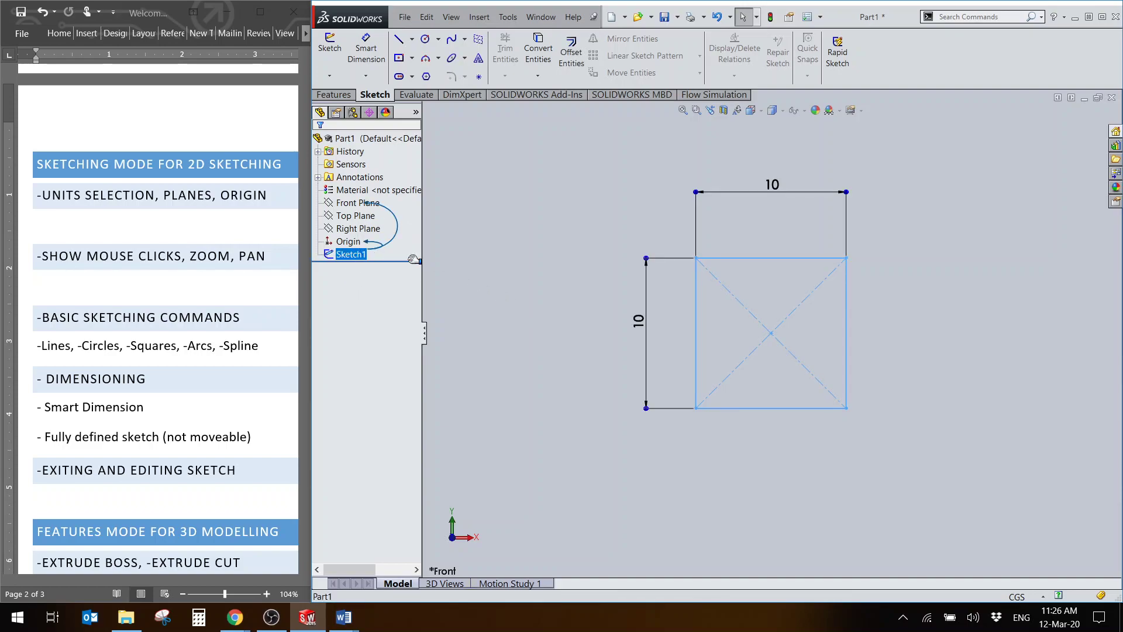
click(490, 280)
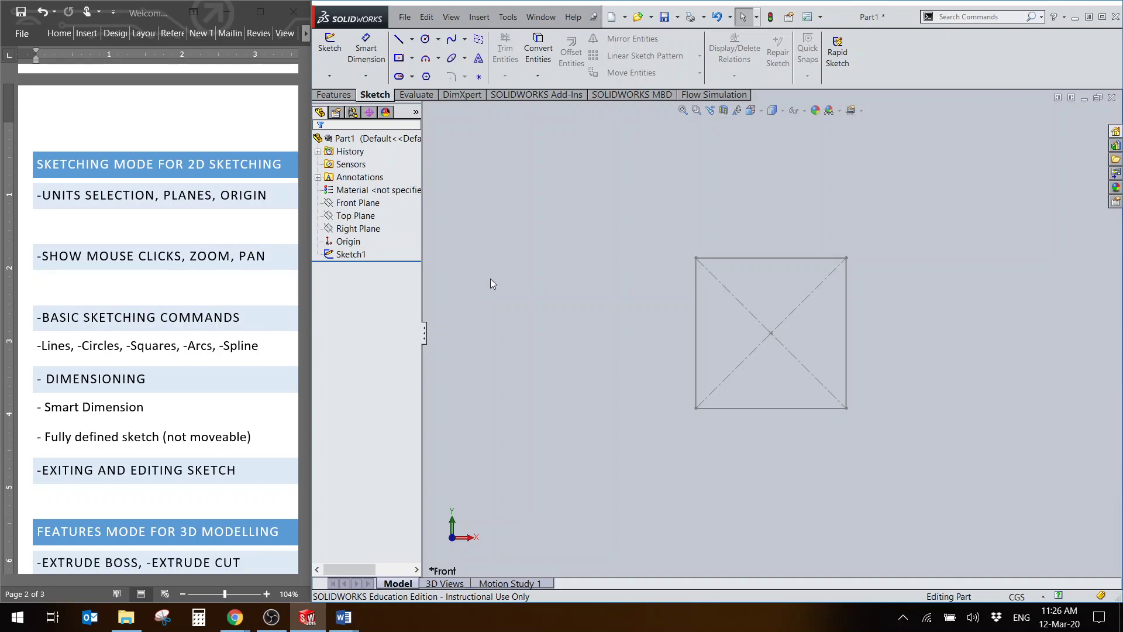
click(351, 255)
key(Escape)
key(alt+Tab)
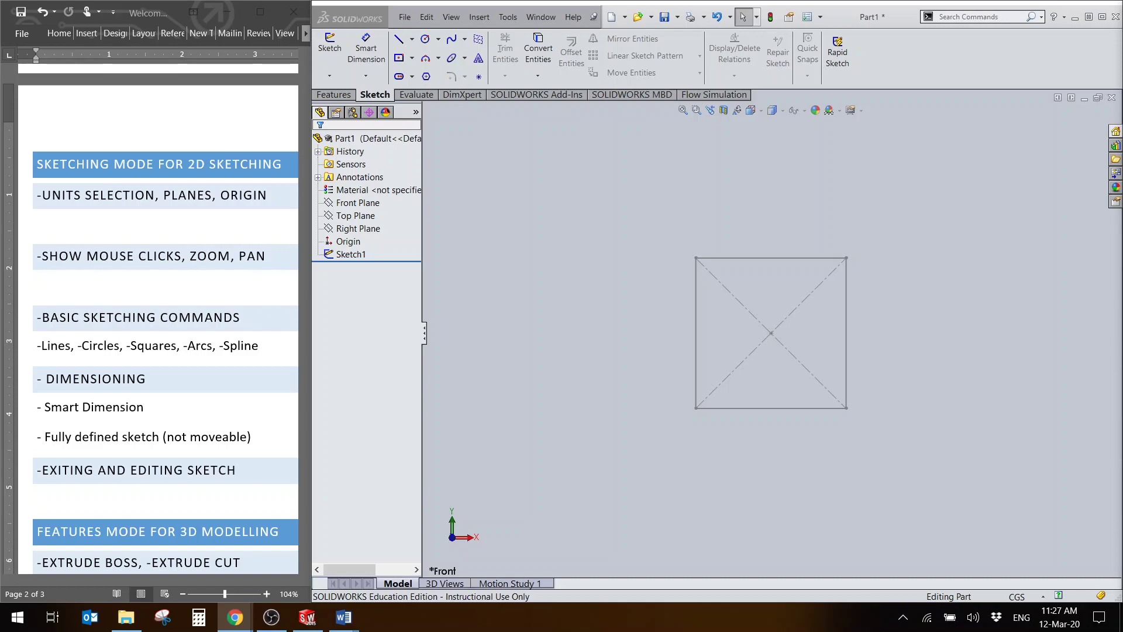
Step: Reopen Sketch1 for editing from the design tree
click(871, 327)
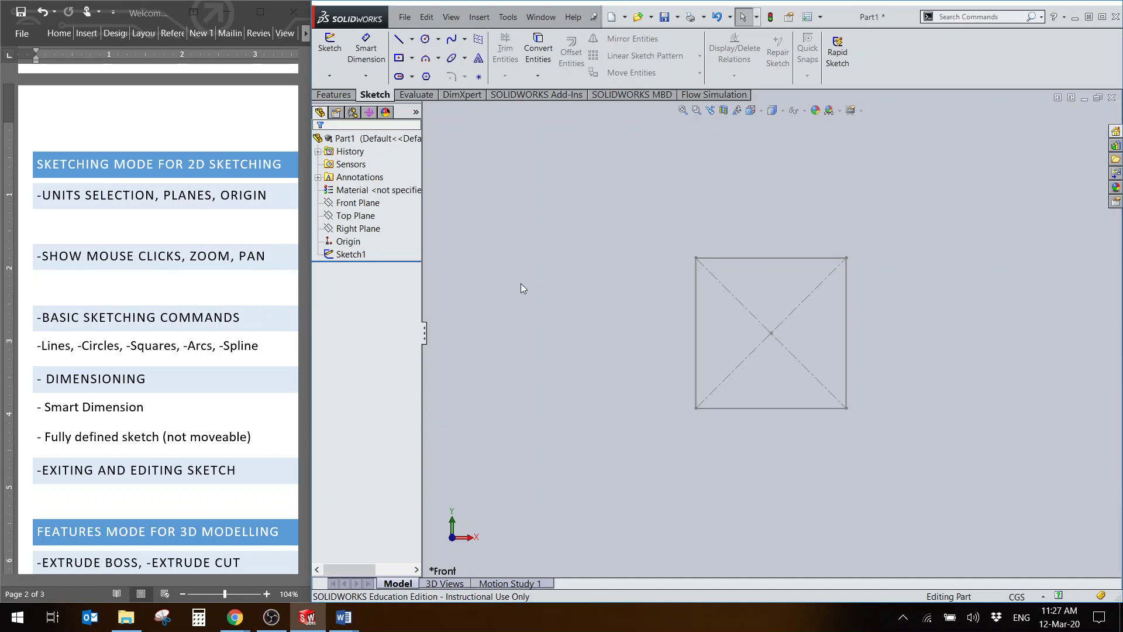
click(360, 255)
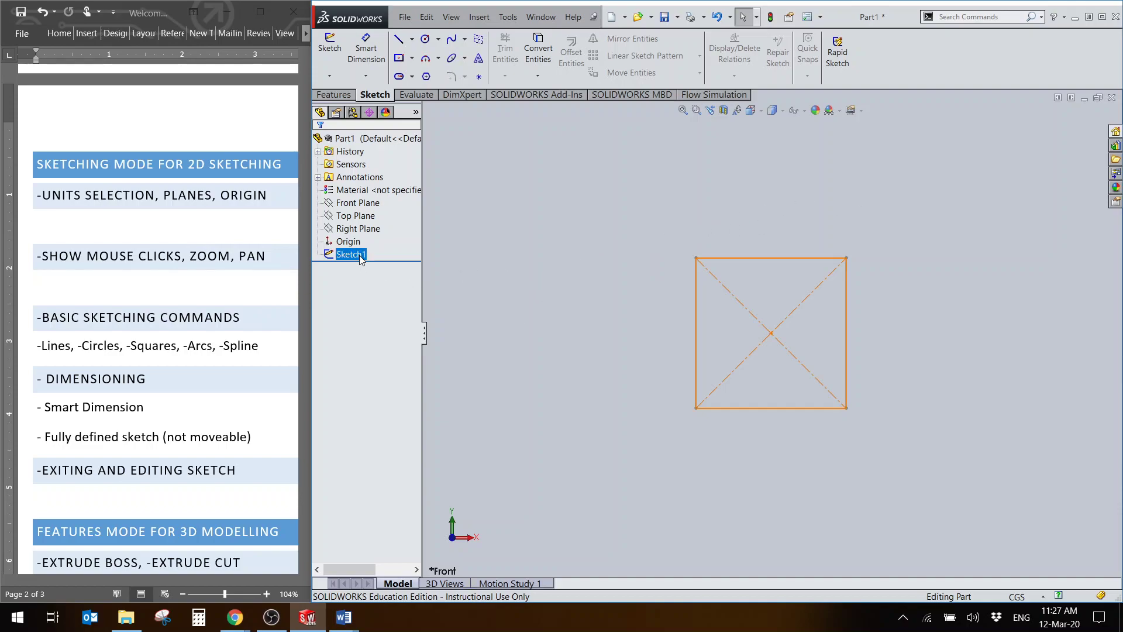
right_click(360, 256)
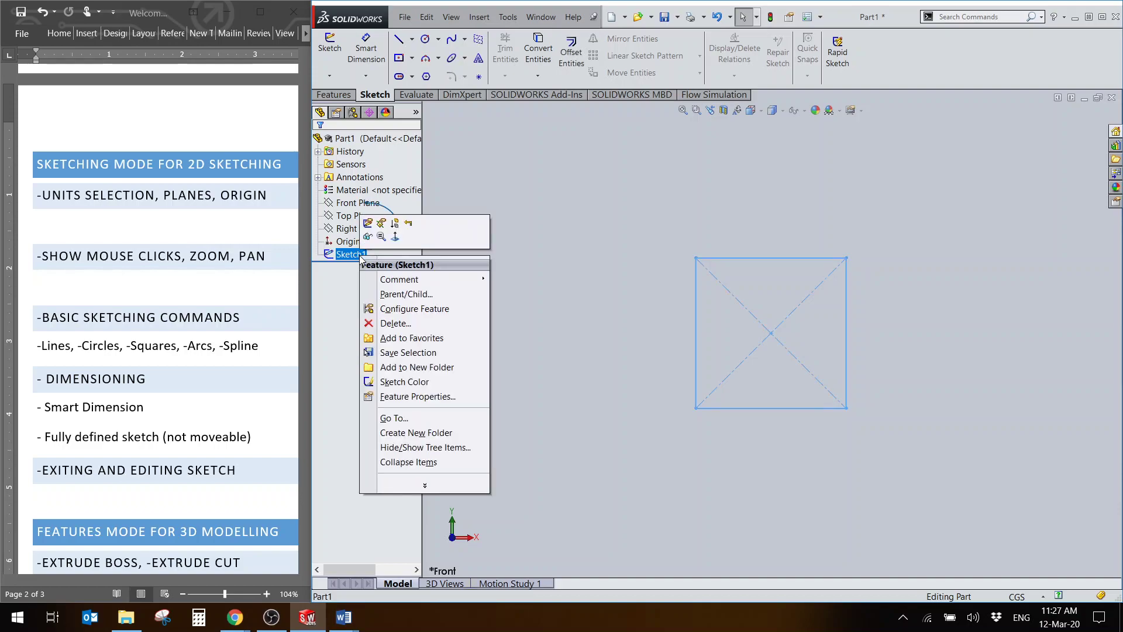
click(368, 223)
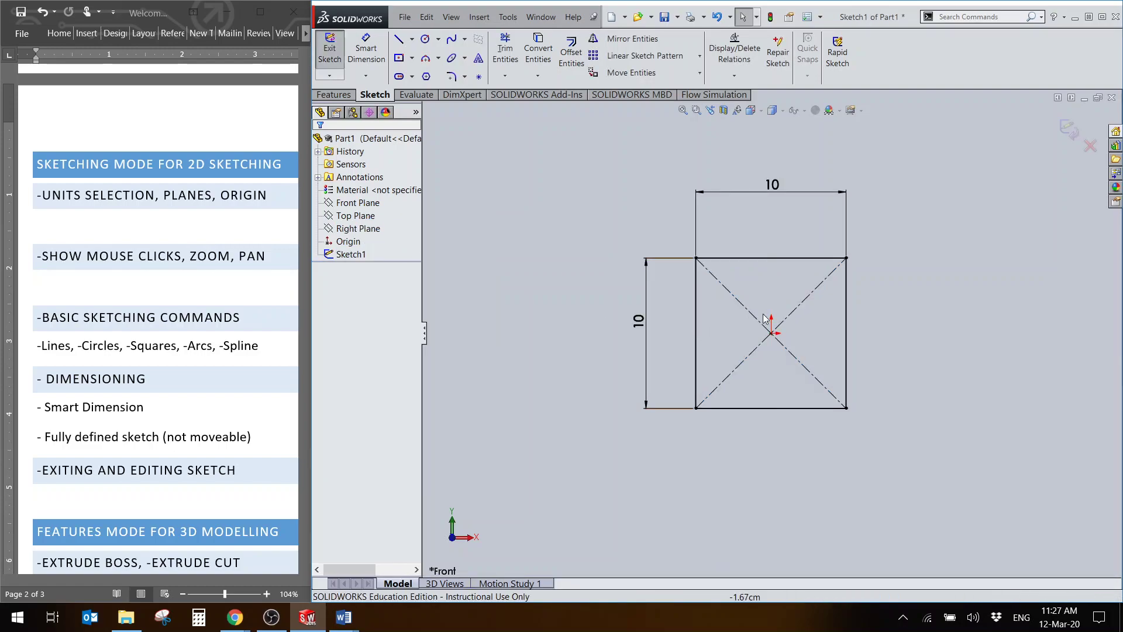
Step: Delete the square's horizontal width dimension and stretch the rectangle wider by moving its right side outward
click(784, 194)
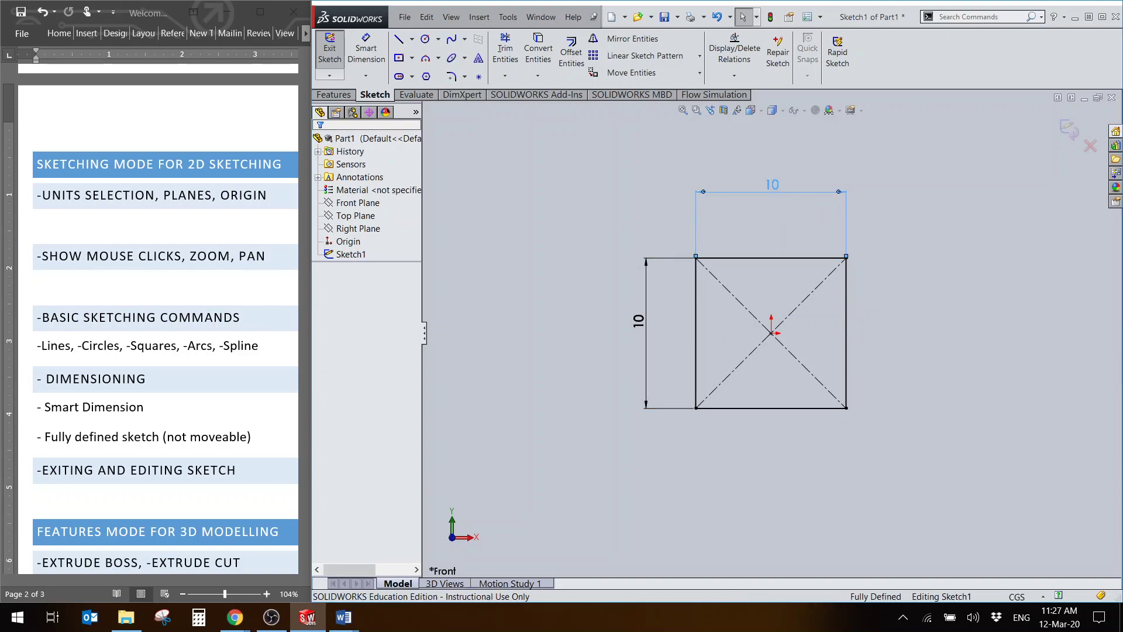
click(784, 188)
key(Delete)
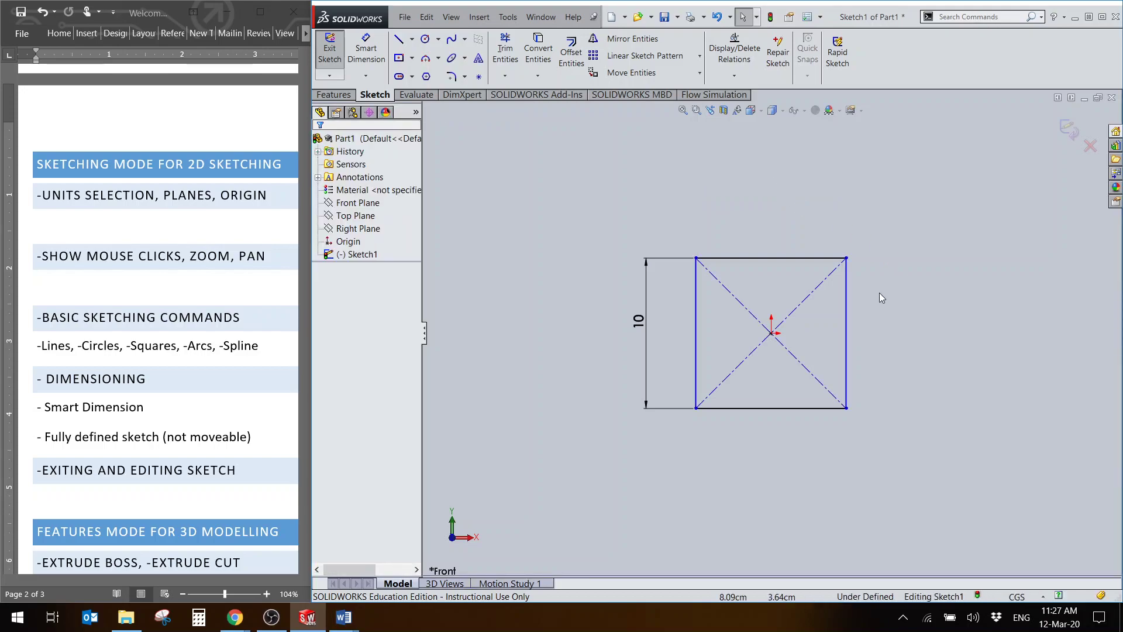
click(846, 343)
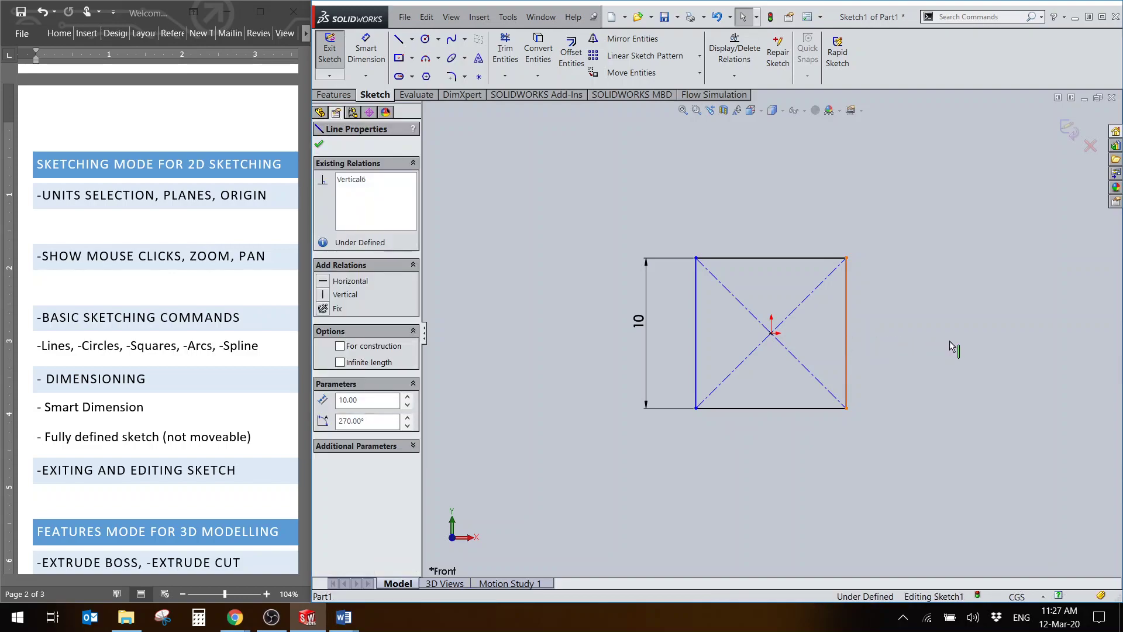
drag(950, 347, 949, 345)
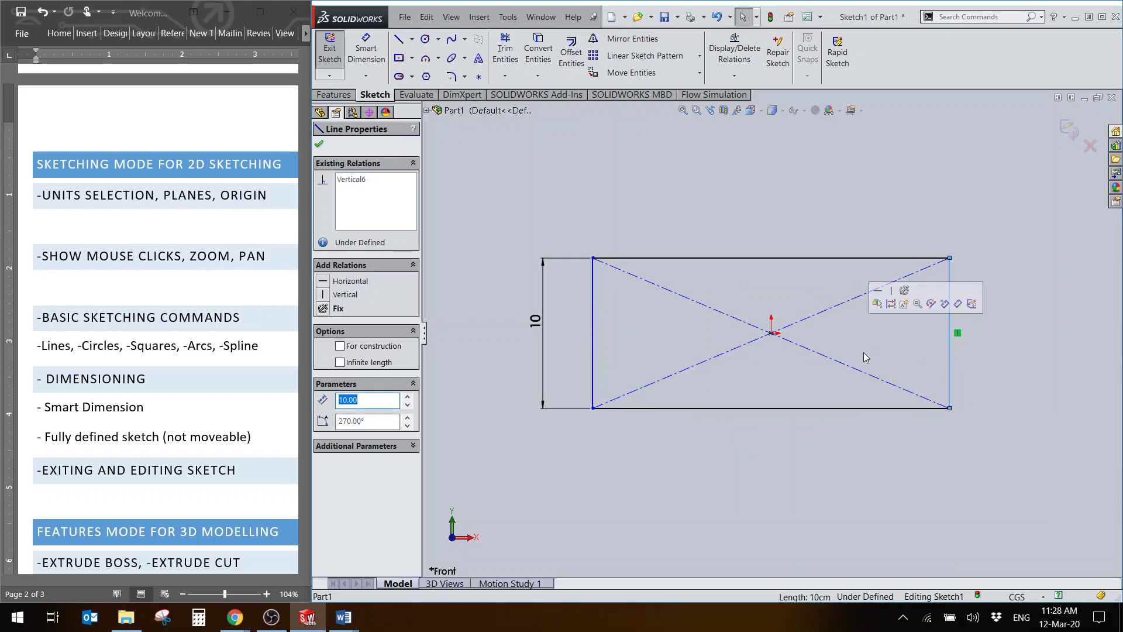
Step: Add a Smart Dimension to the rectangle's upper horizontal edge and set its width to 12 cm
mouse_move(944, 360)
mouse_down()
mouse_move(774, 350)
mouse_move(951, 347)
mouse_up()
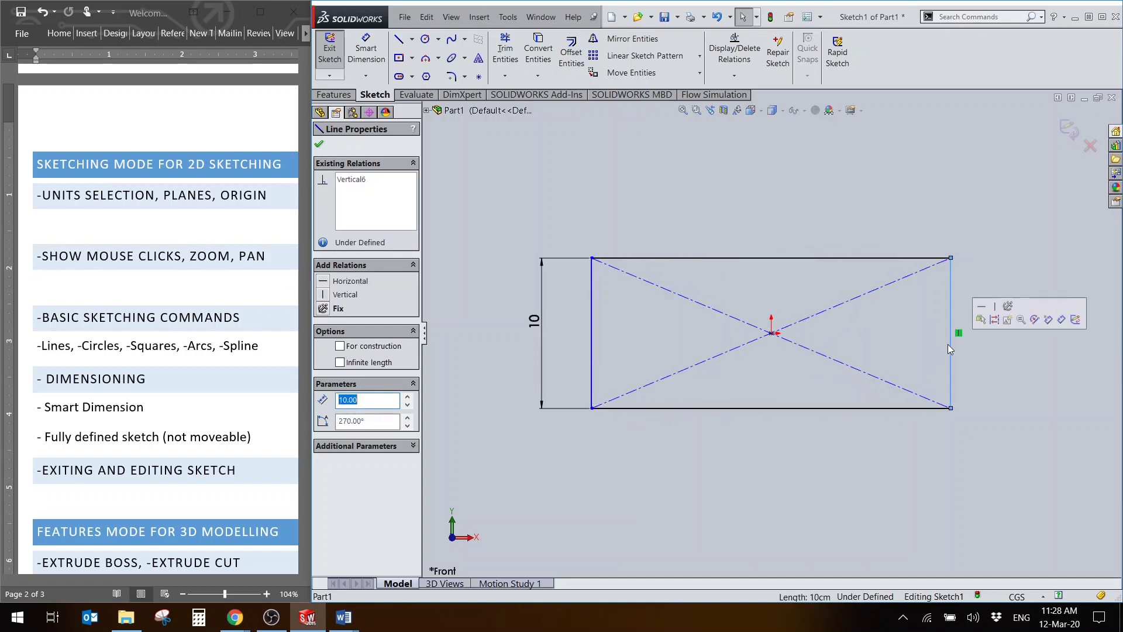
click(779, 226)
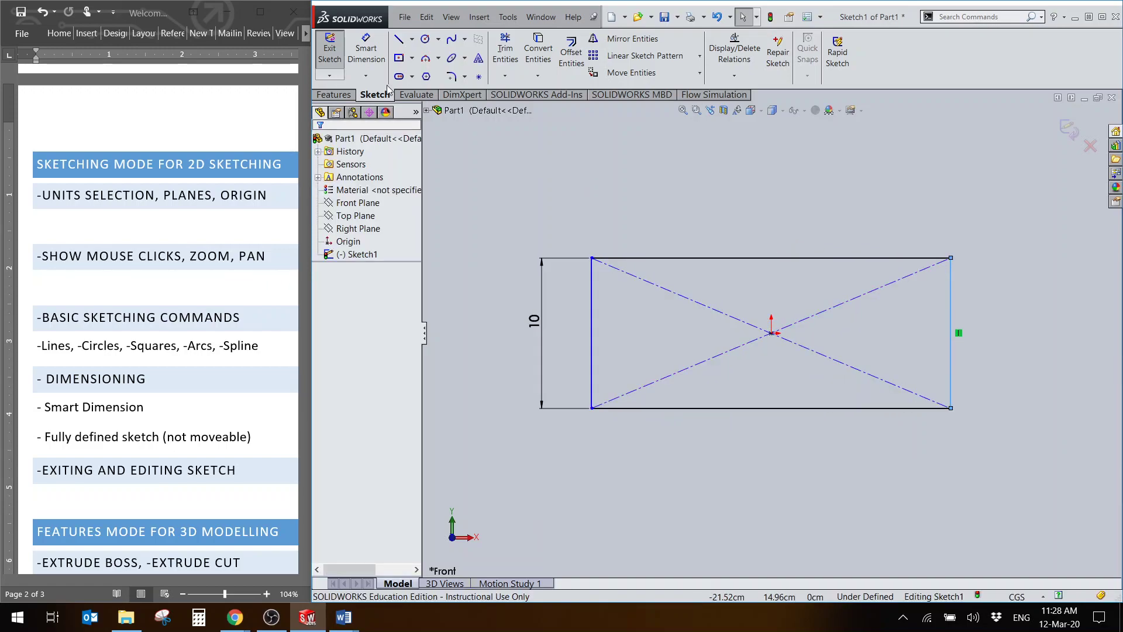
click(366, 50)
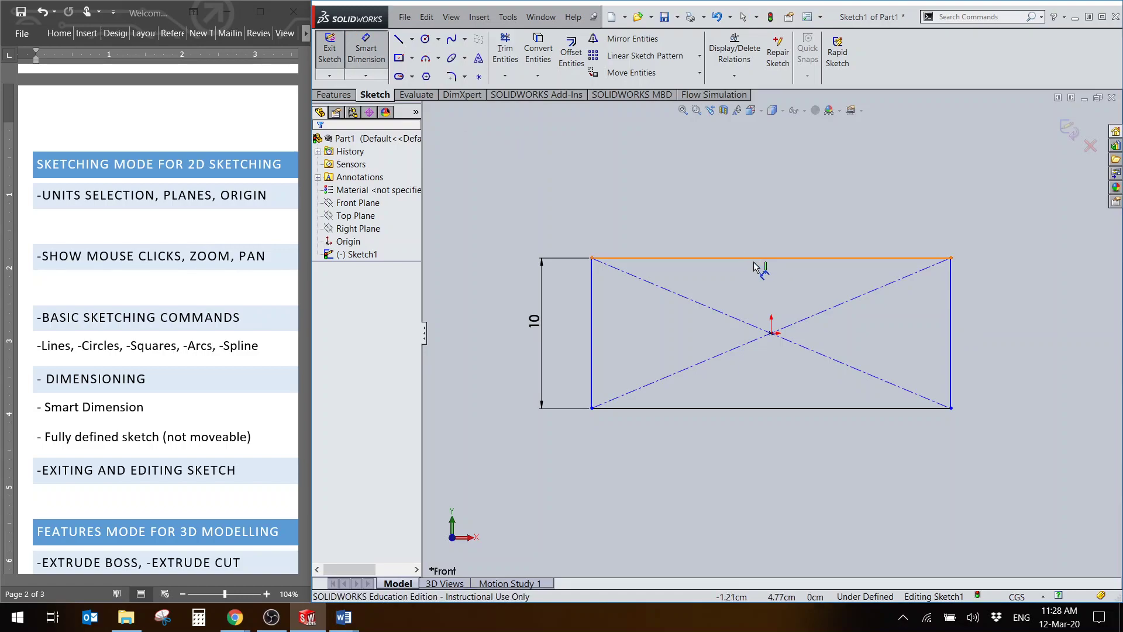
click(766, 225)
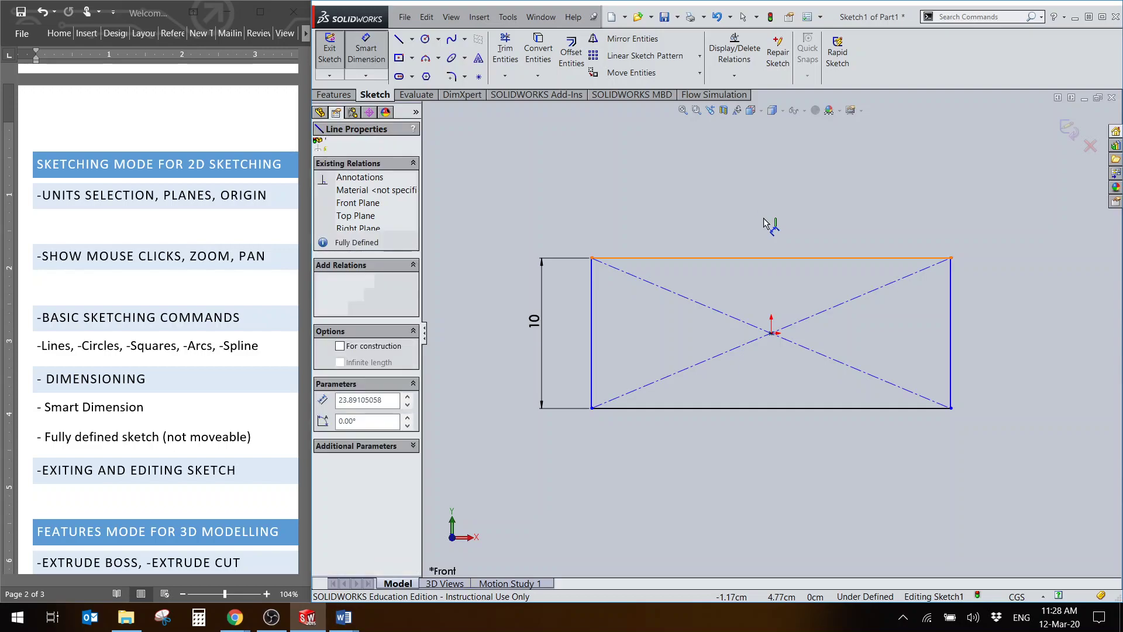
click(764, 222)
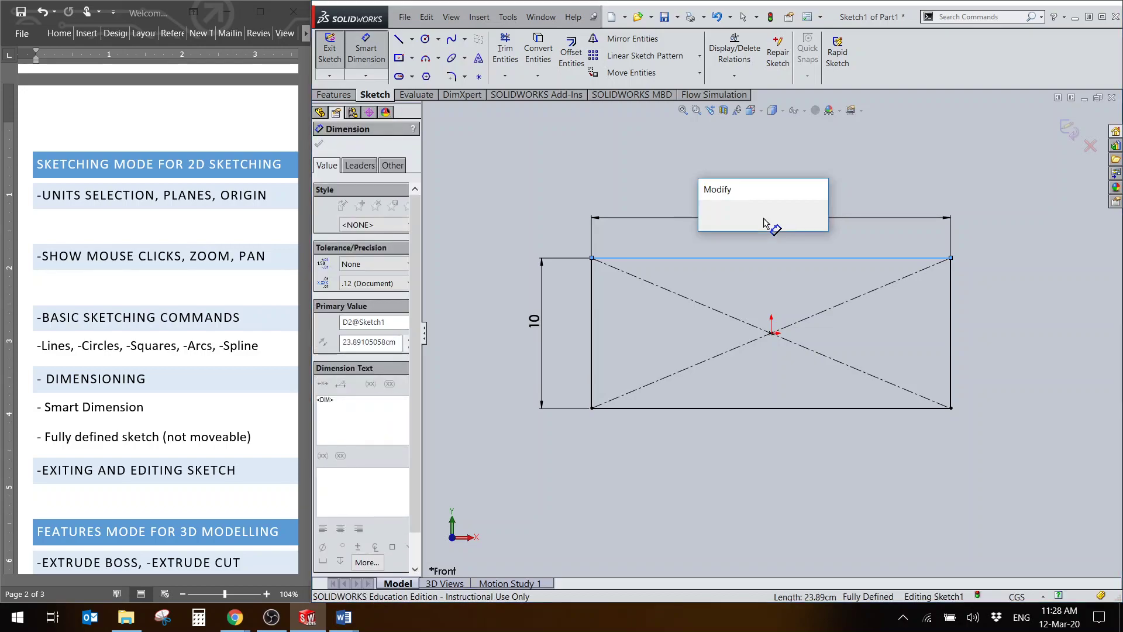
text(12)
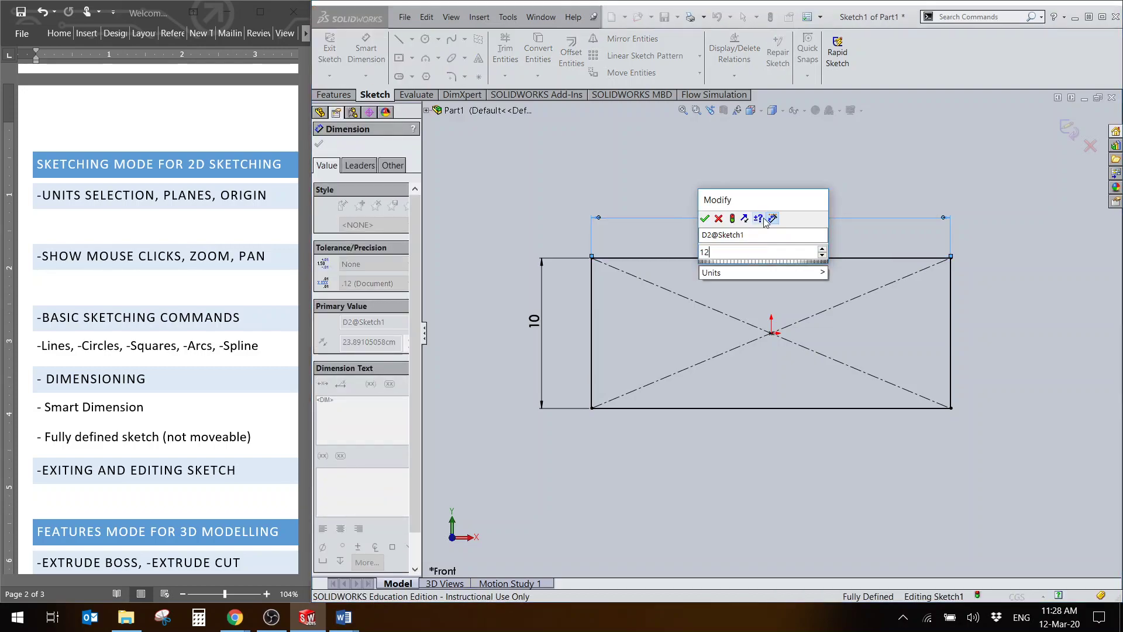
click(706, 219)
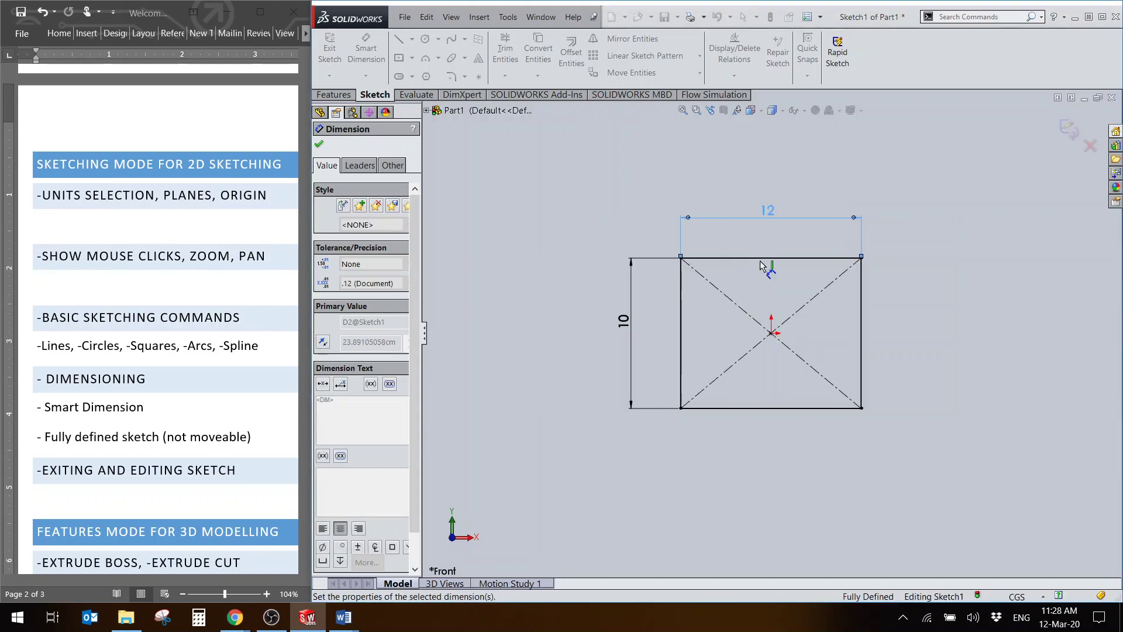
Step: Set the rectangle's height dimension to 12 cm and exit the sketch
click(622, 326)
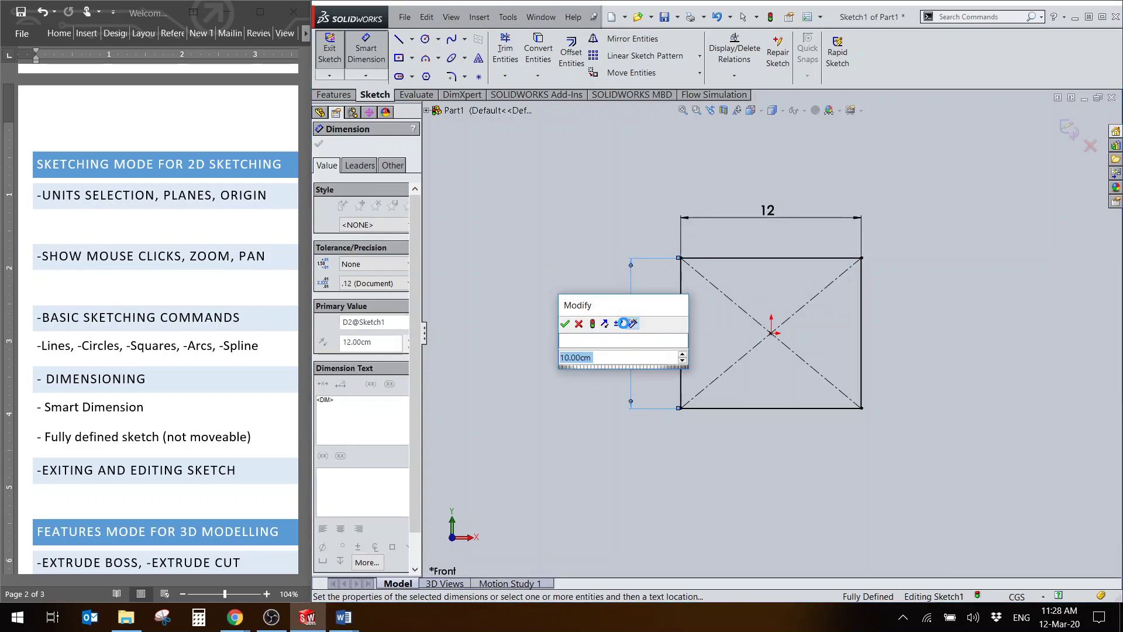
text(10)
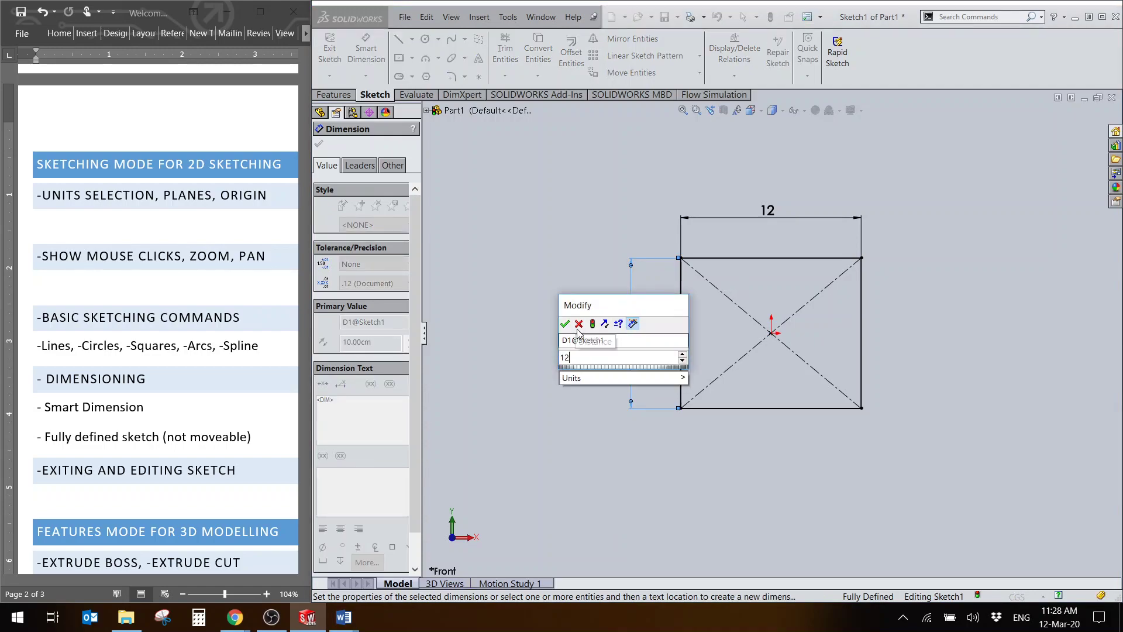
click(565, 324)
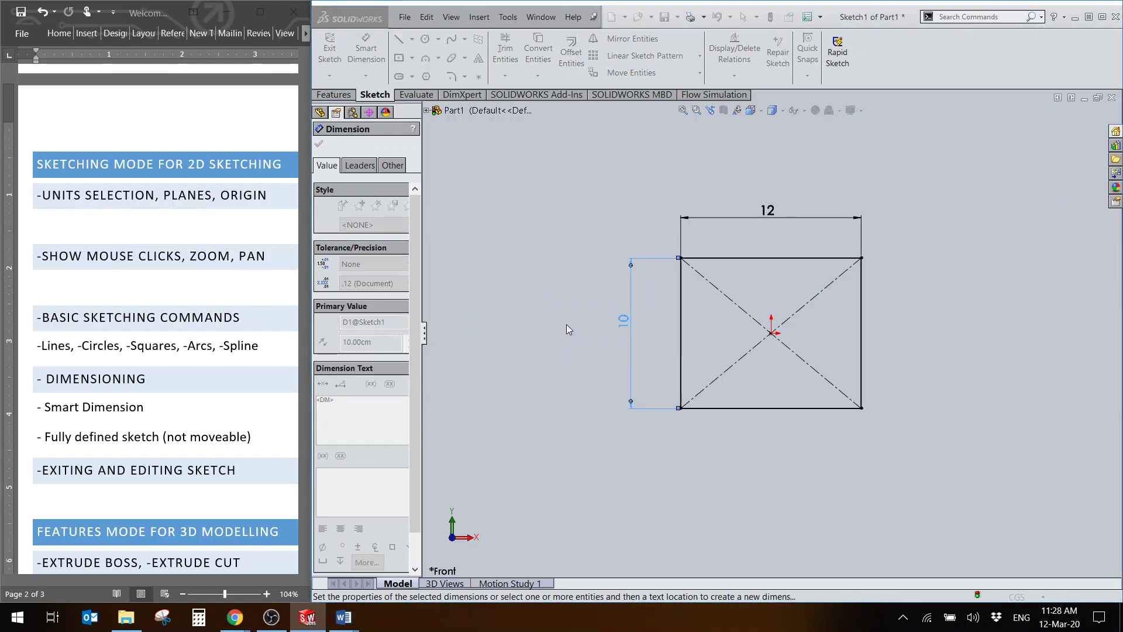
key(ctrl+z)
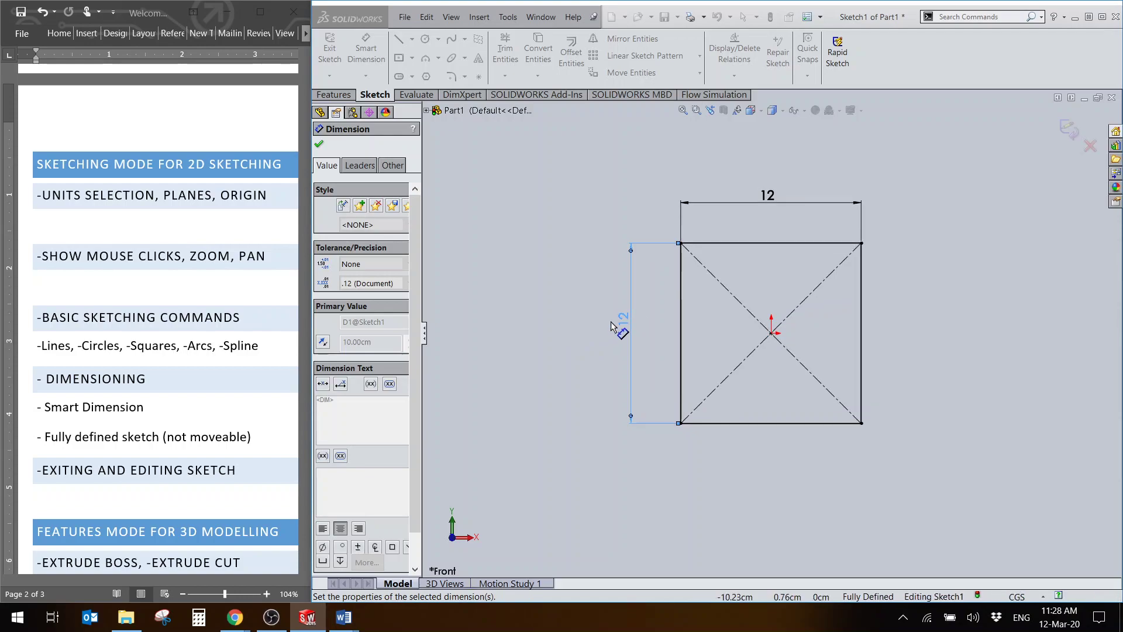
click(959, 302)
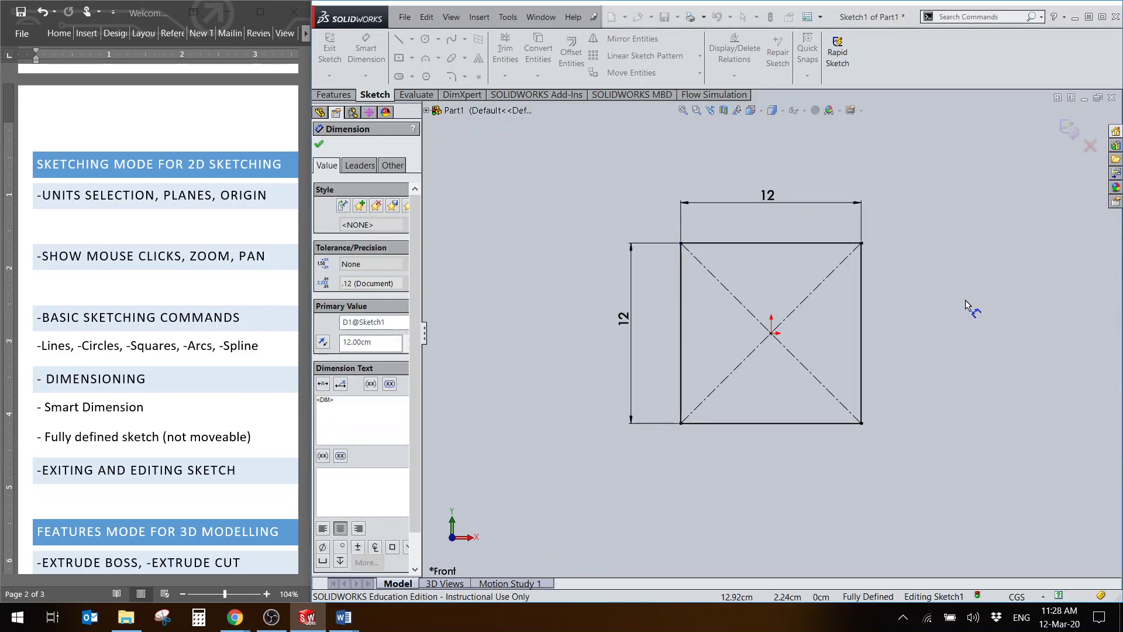
click(1066, 133)
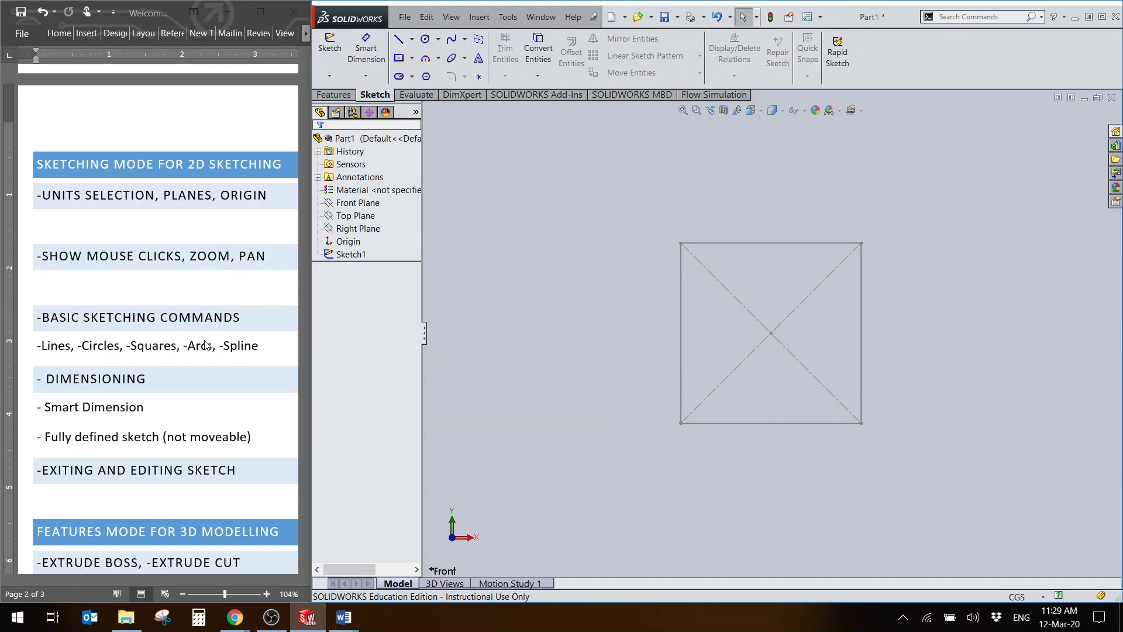
Step: Switch to the Word outline and bring up the section on Features Mode for 3D Modelling
key(alt+Tab)
scroll(205, 340, down, 4)
scroll(205, 339, down, 8)
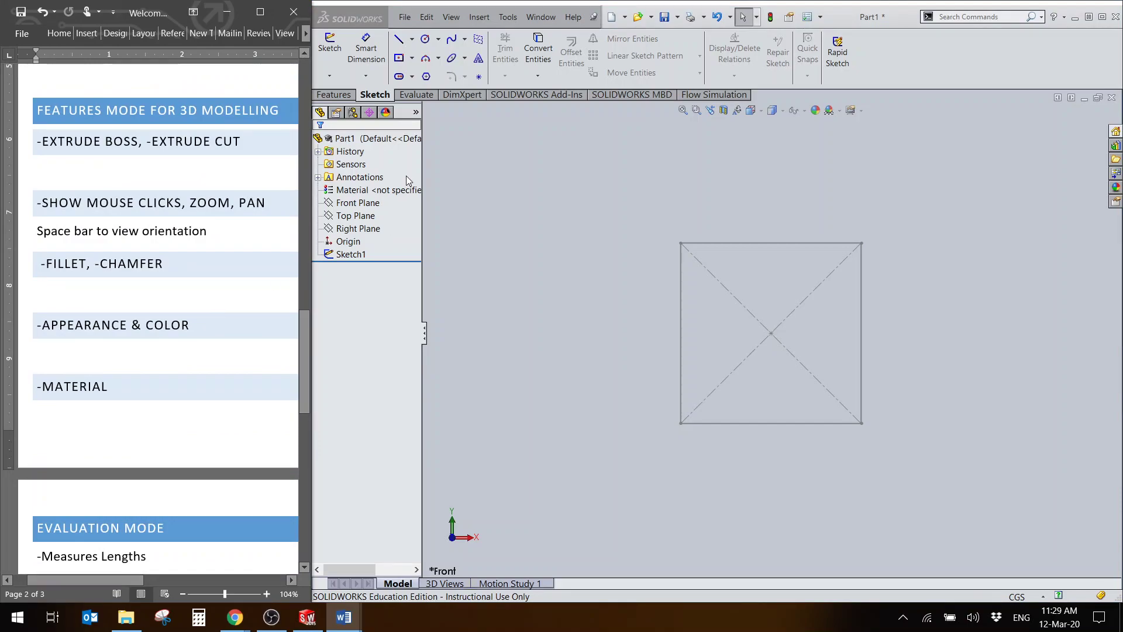
Step: Return to SOLIDWORKS and extrude the square sketch into a solid with Extruded Boss/Base at a depth of 12 cm
click(381, 98)
click(380, 99)
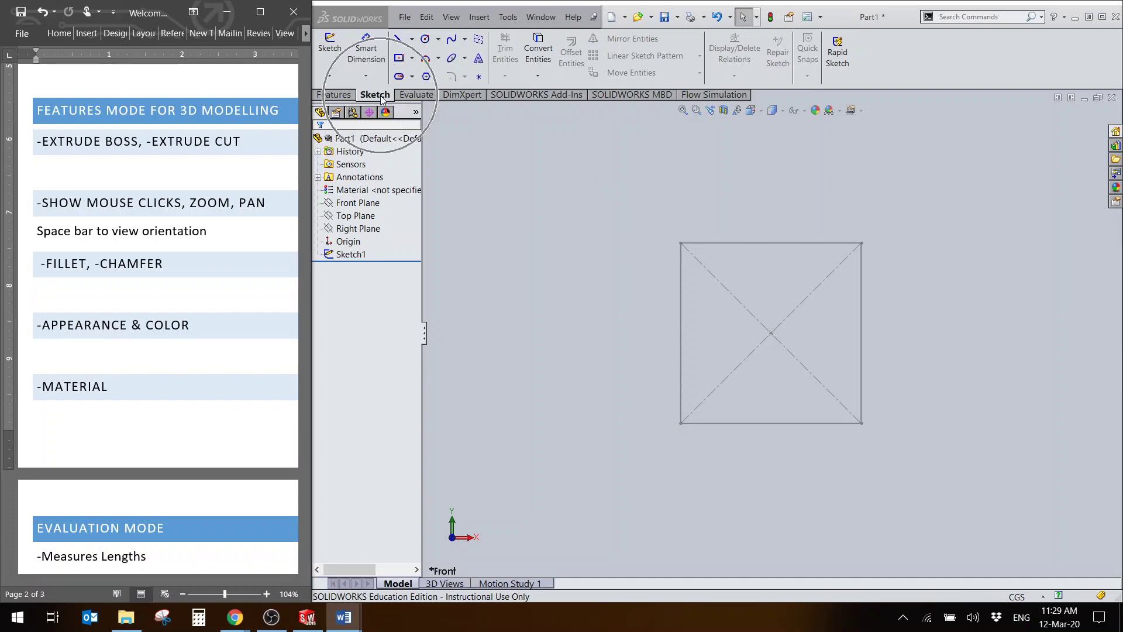
click(344, 96)
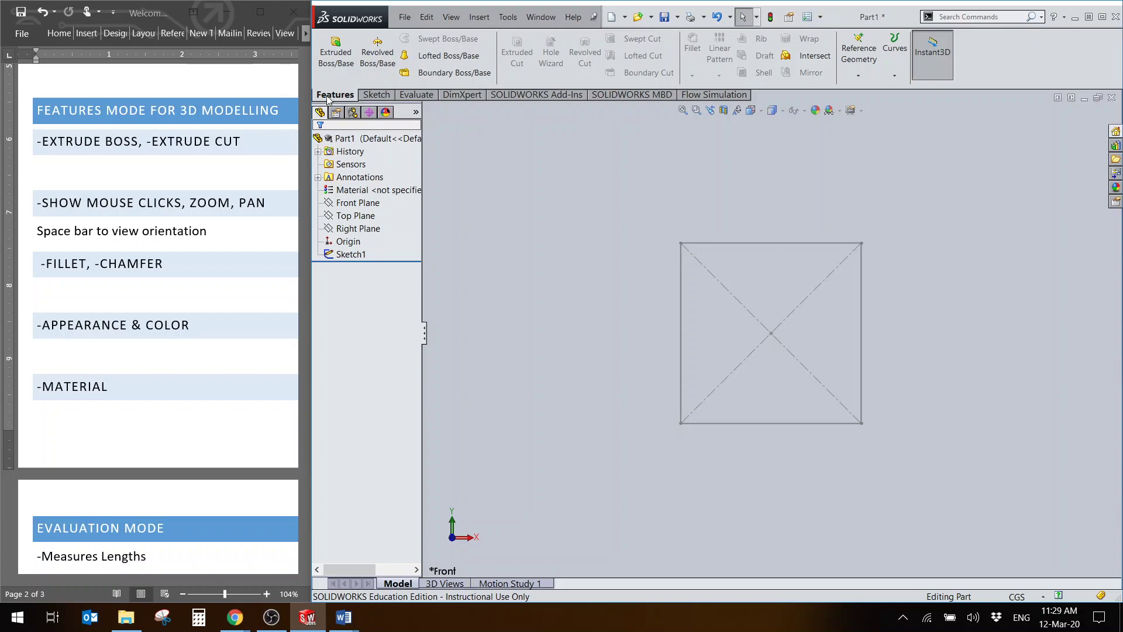
click(345, 72)
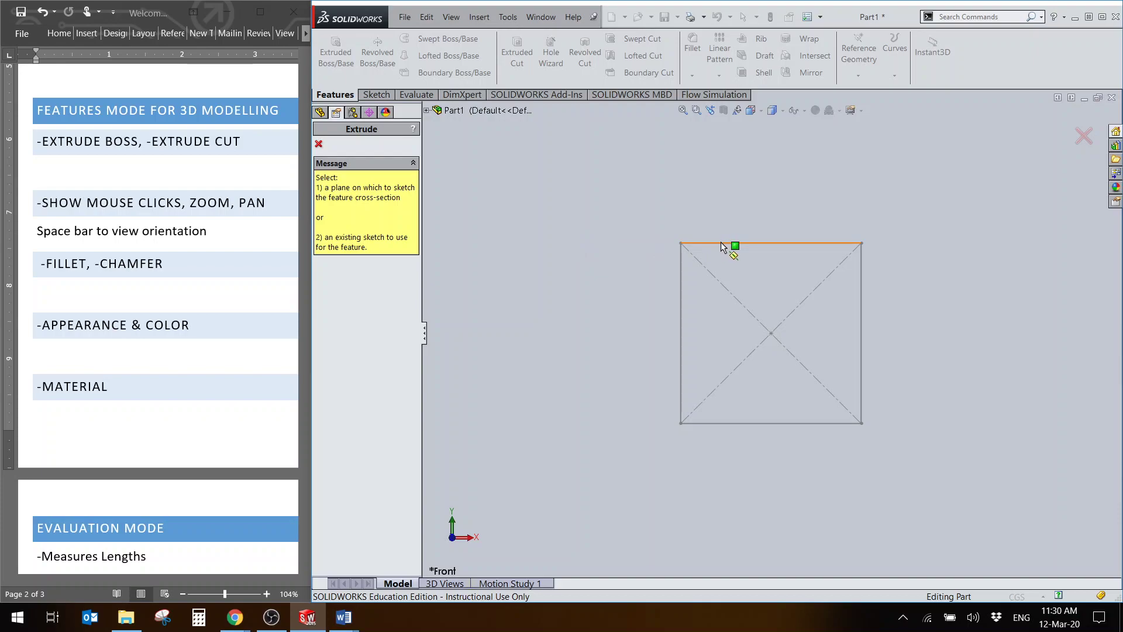
click(426, 110)
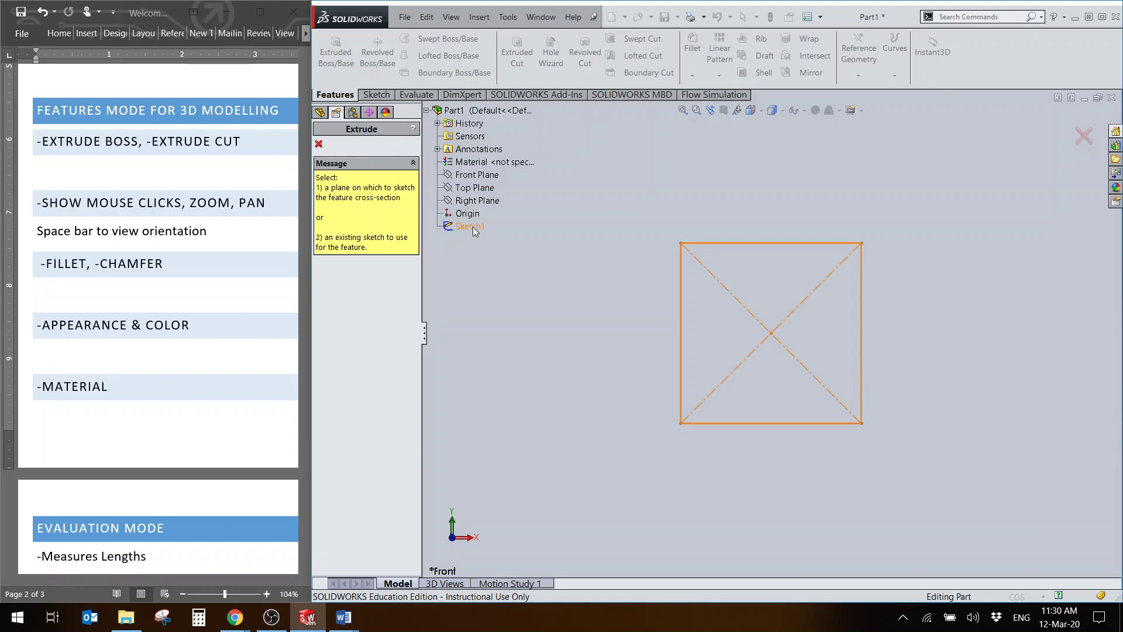
click(725, 244)
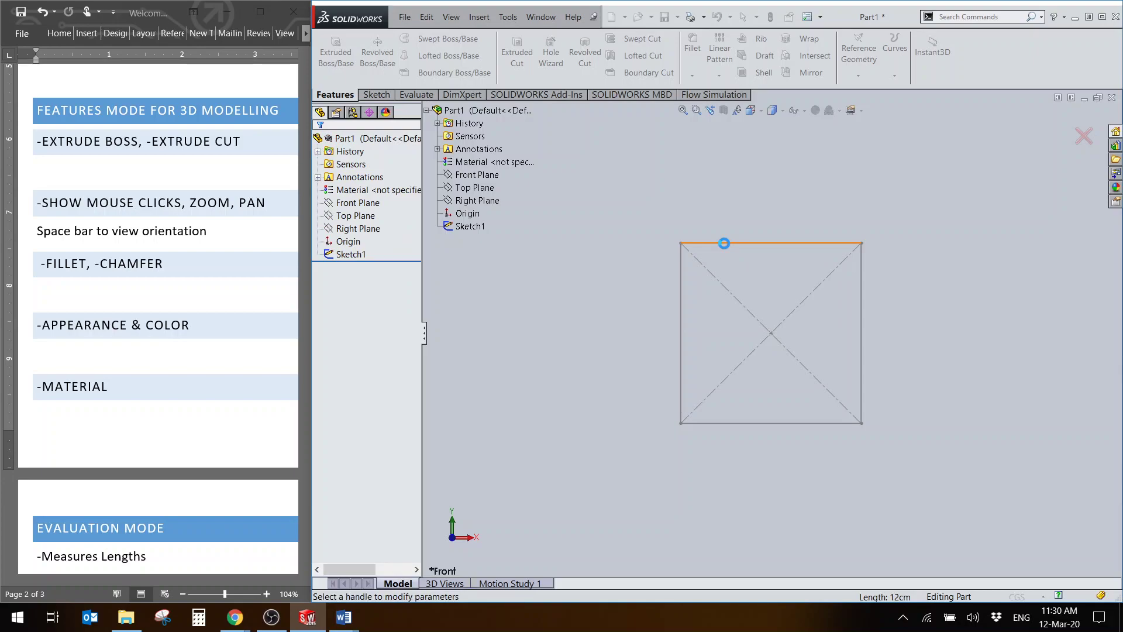
click(725, 243)
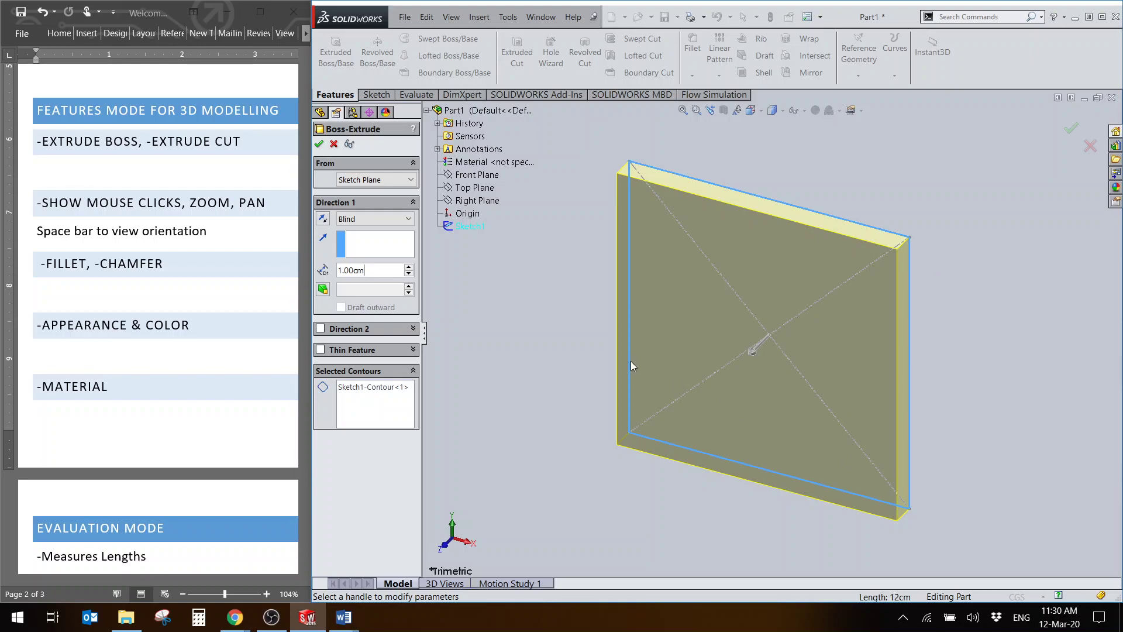
right_click(326, 276)
text(12)
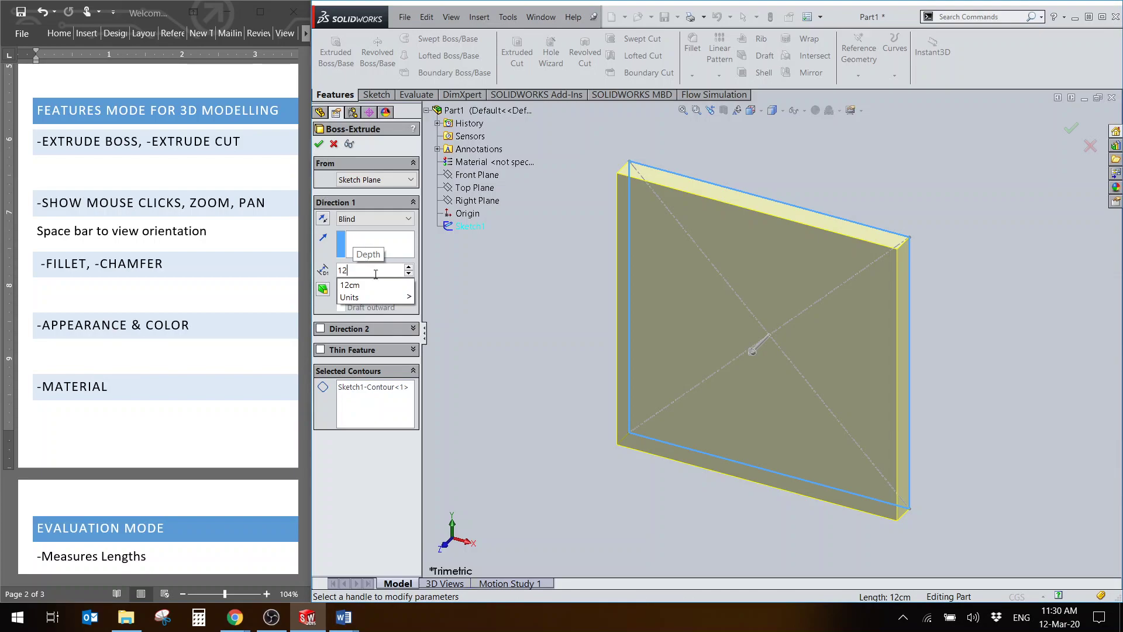
key(Return)
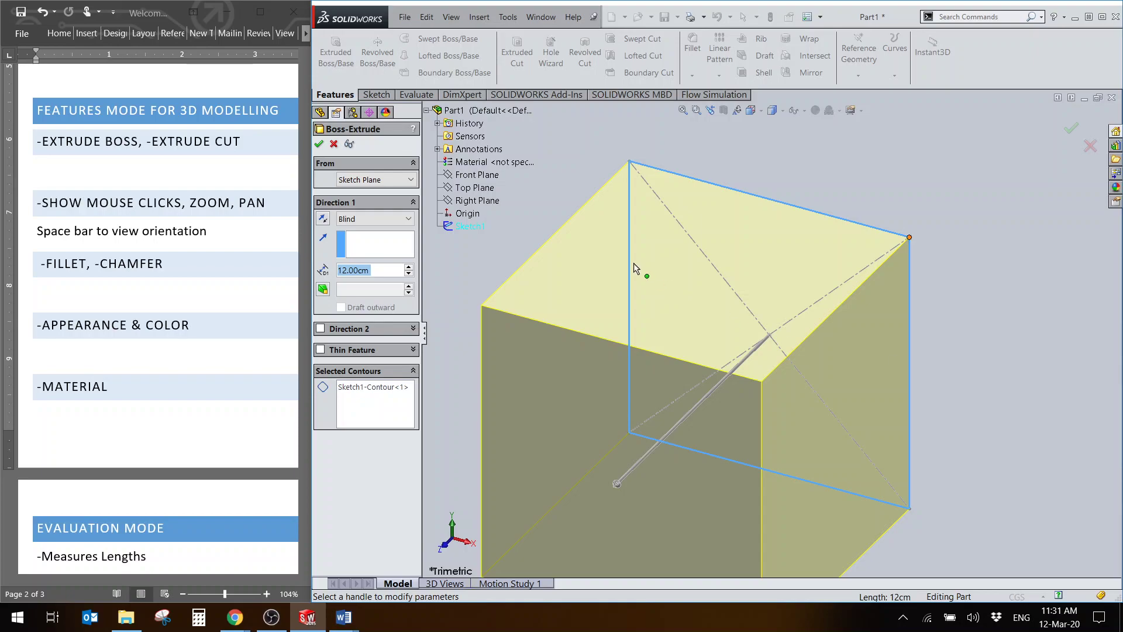
click(319, 145)
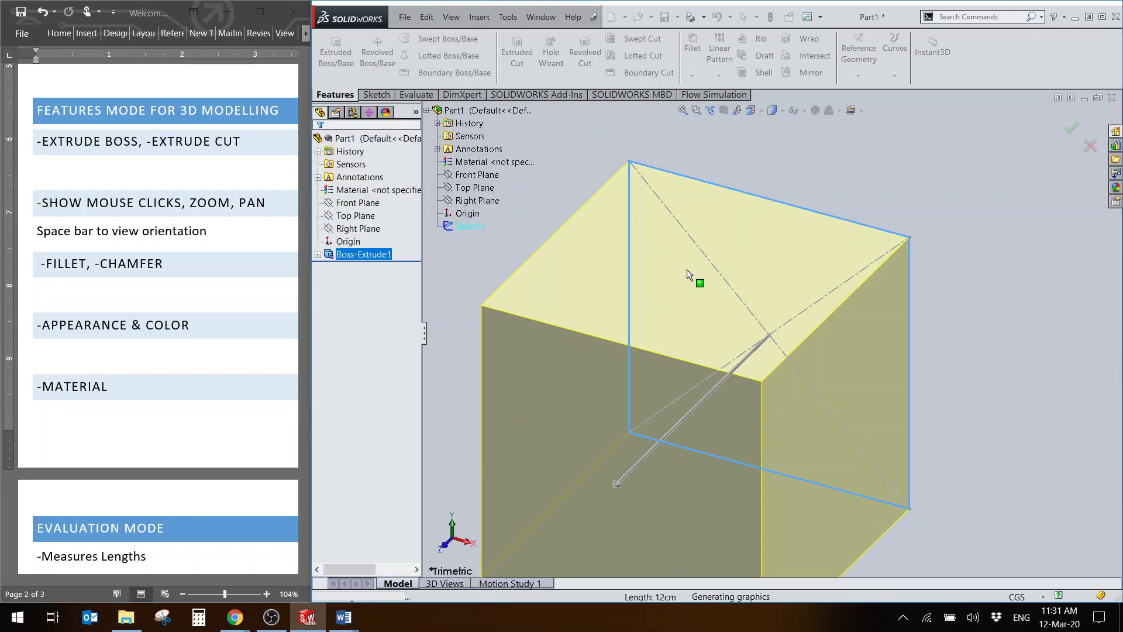
click(981, 241)
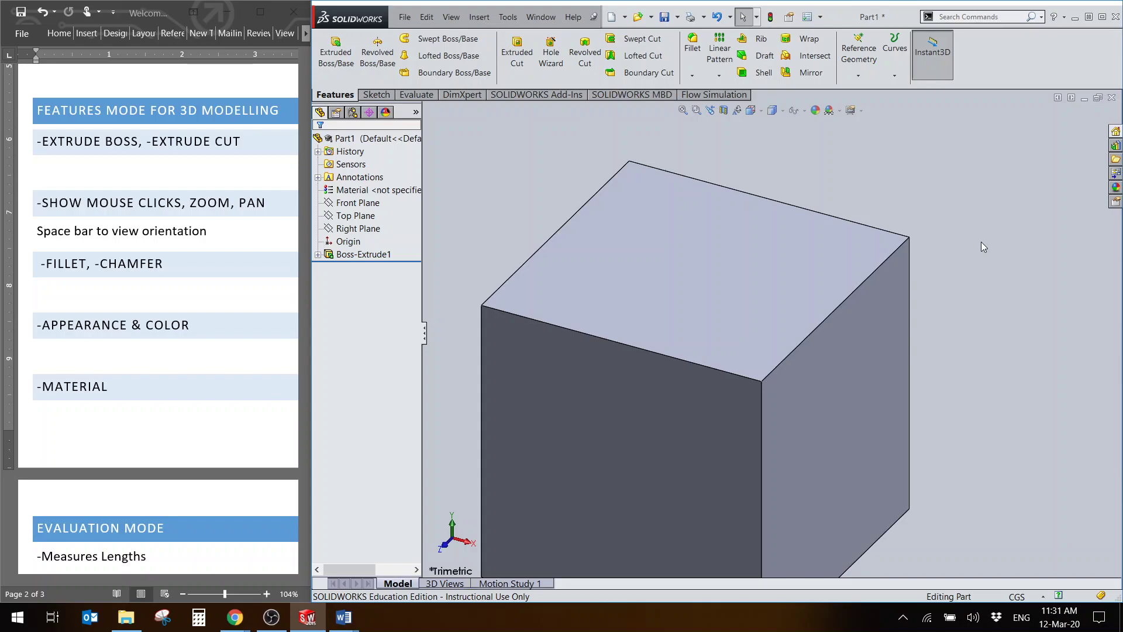
Step: View the cube in the Top, Front and Isometric standard orientations in turn
key(space)
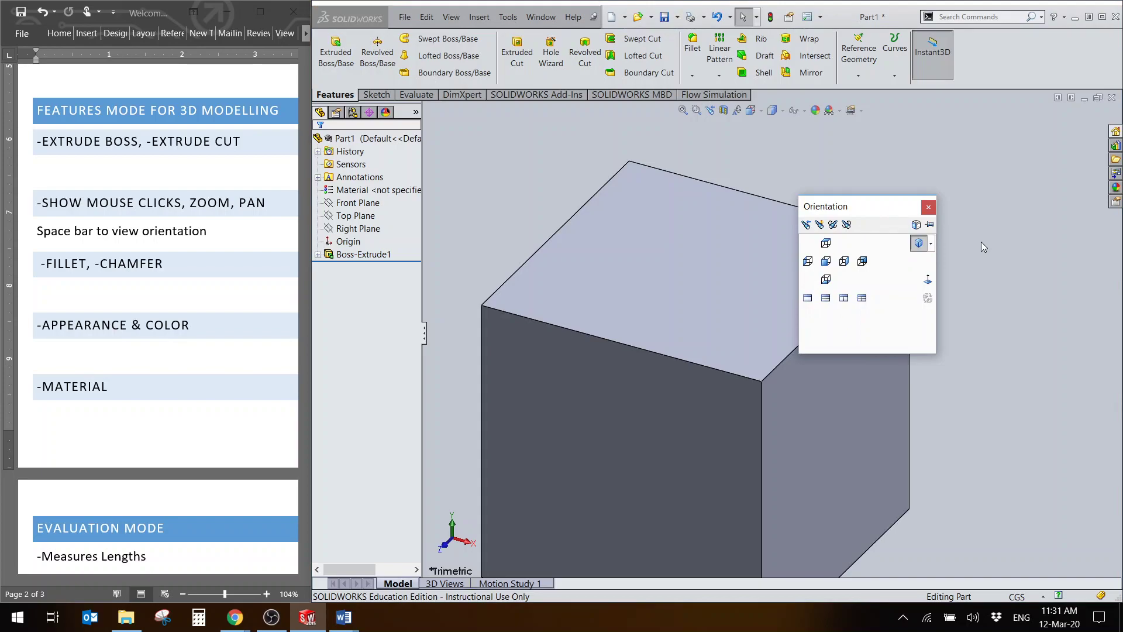
click(826, 244)
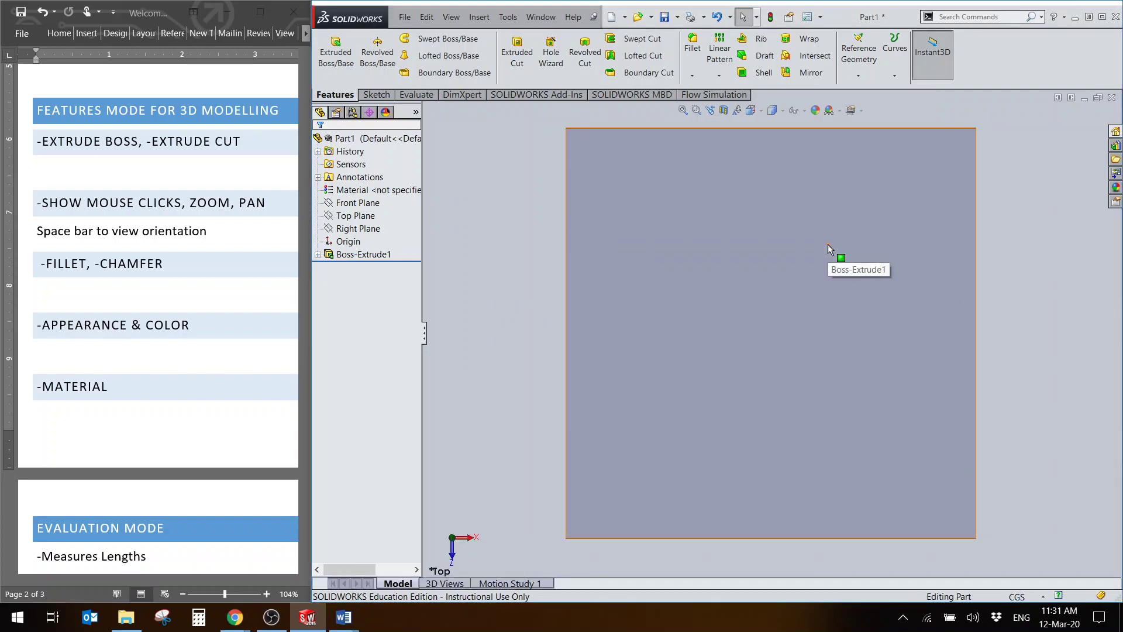
key(space)
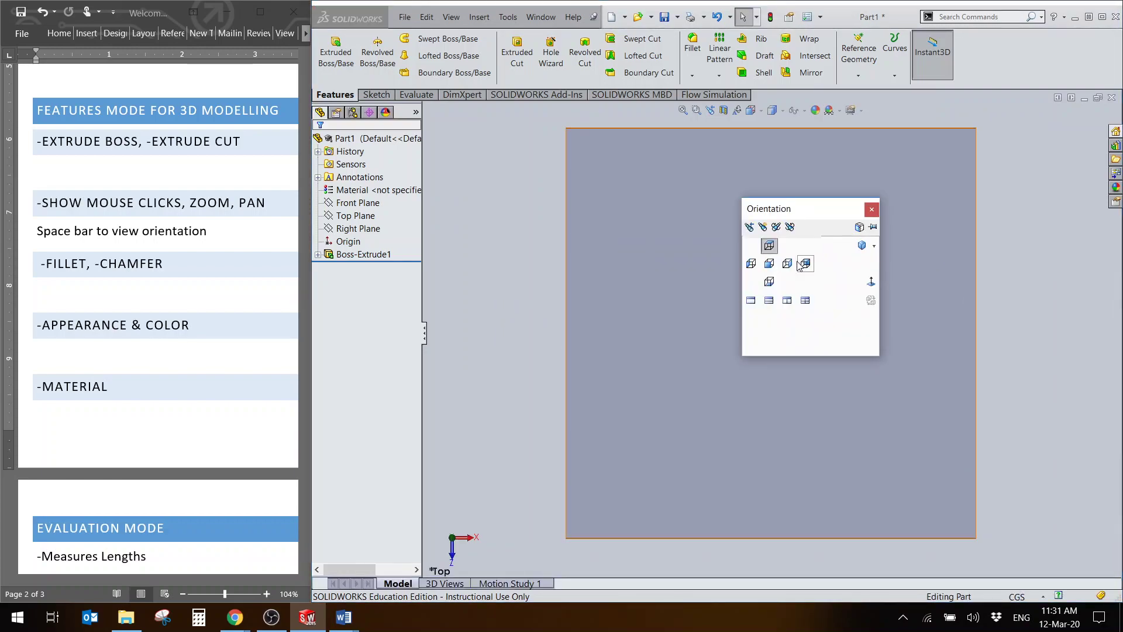
click(770, 266)
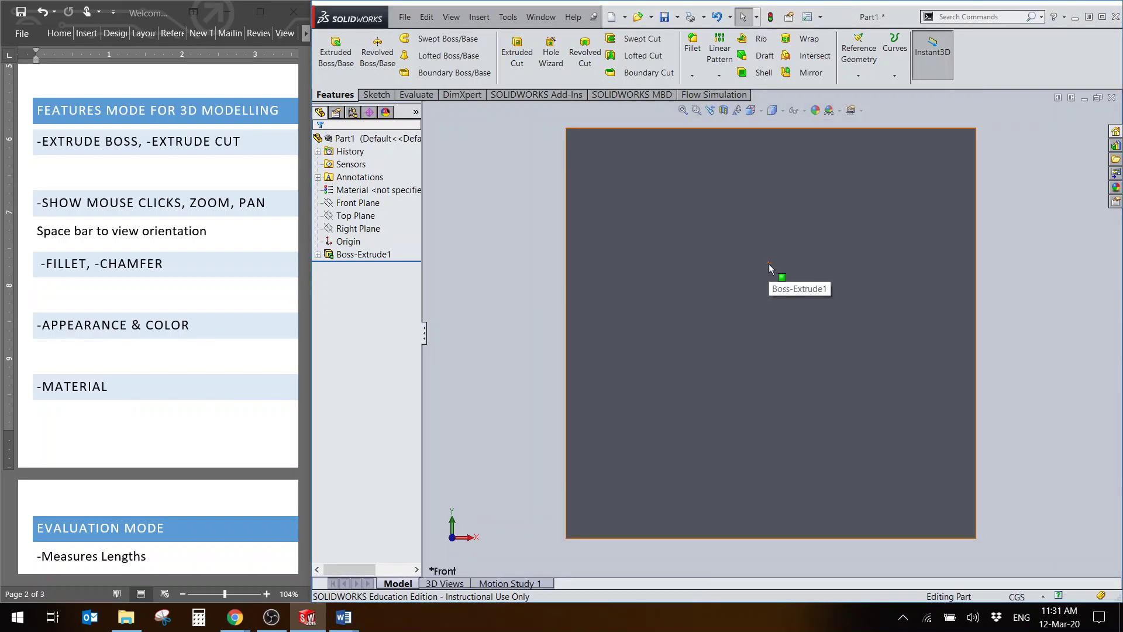
key(space)
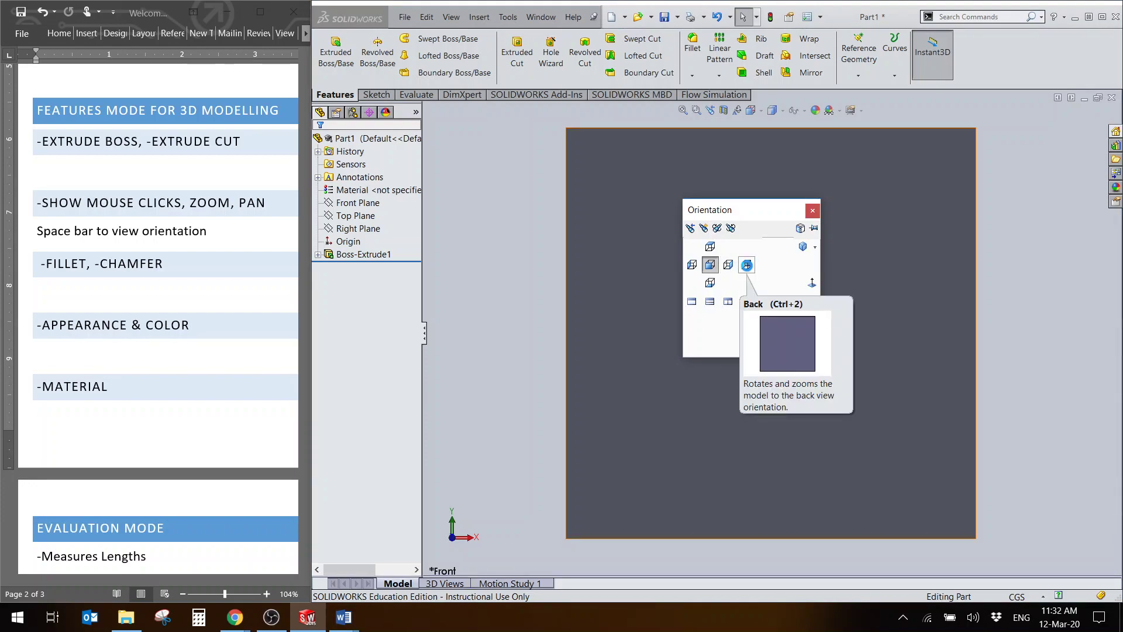
click(803, 247)
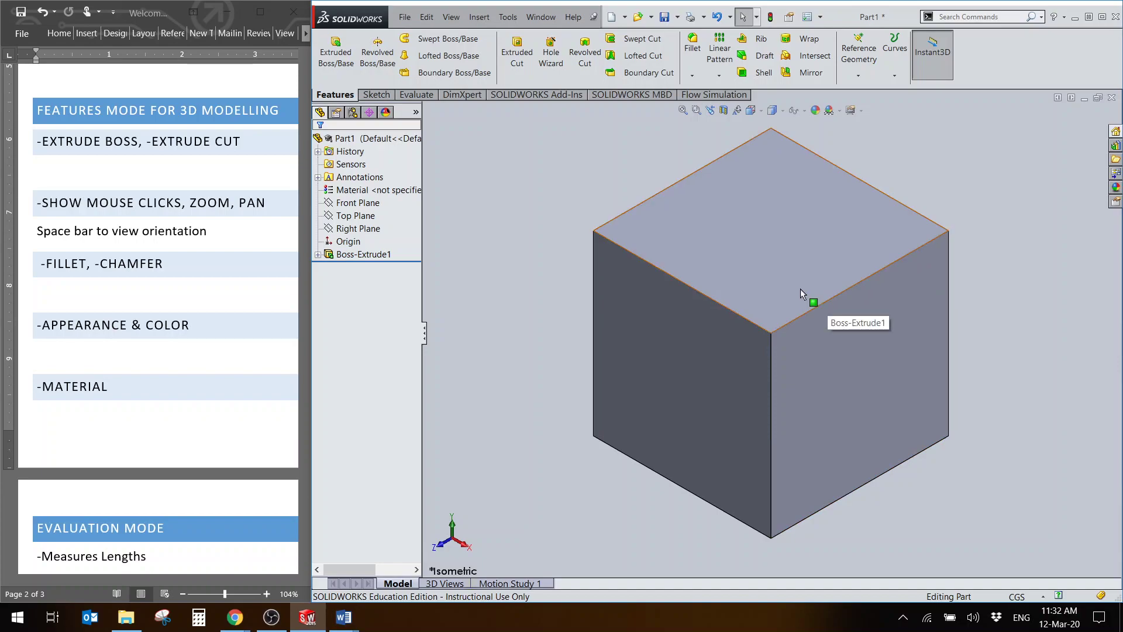
Step: Zoom out from and in on the isometric cube, focusing on different areas of the model
scroll(801, 289, up, 5)
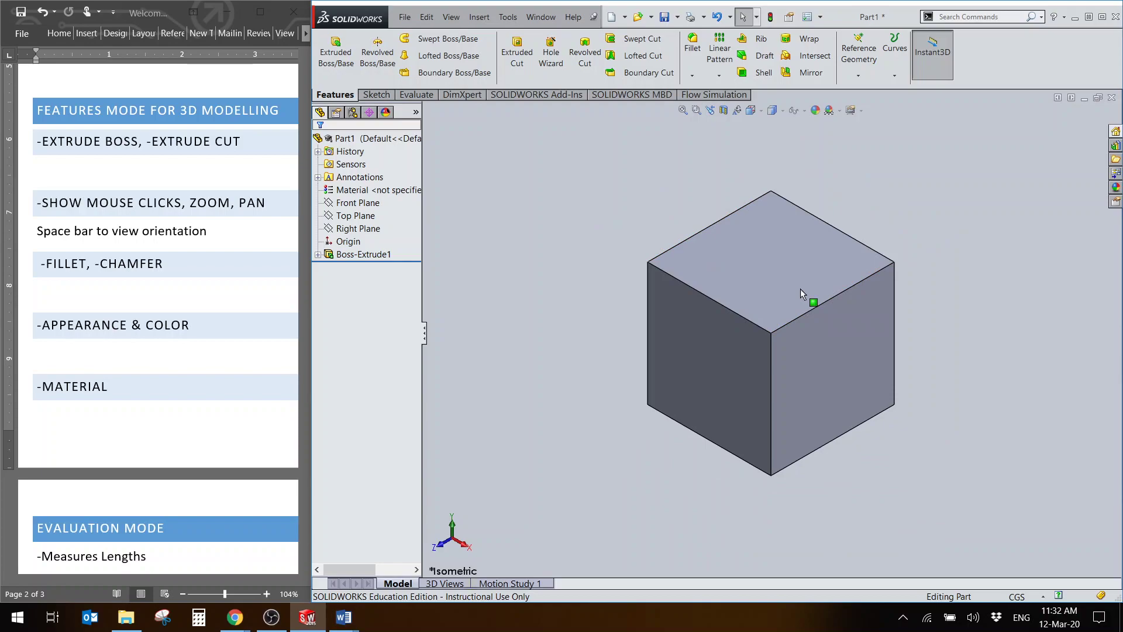
scroll(800, 289, up, 2)
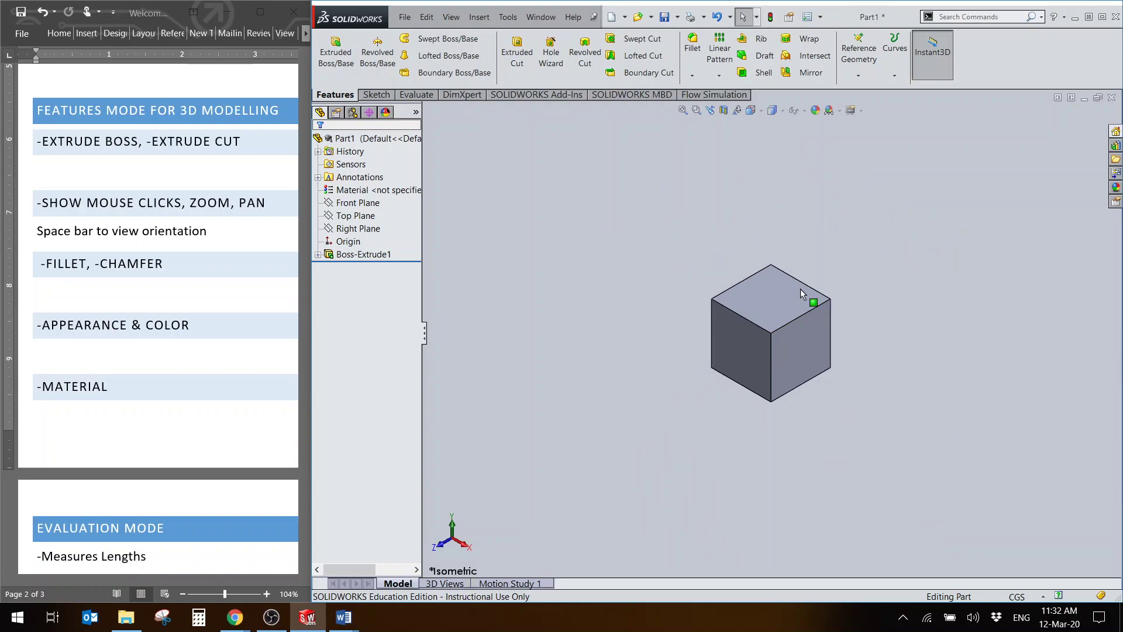
scroll(800, 289, down, 6)
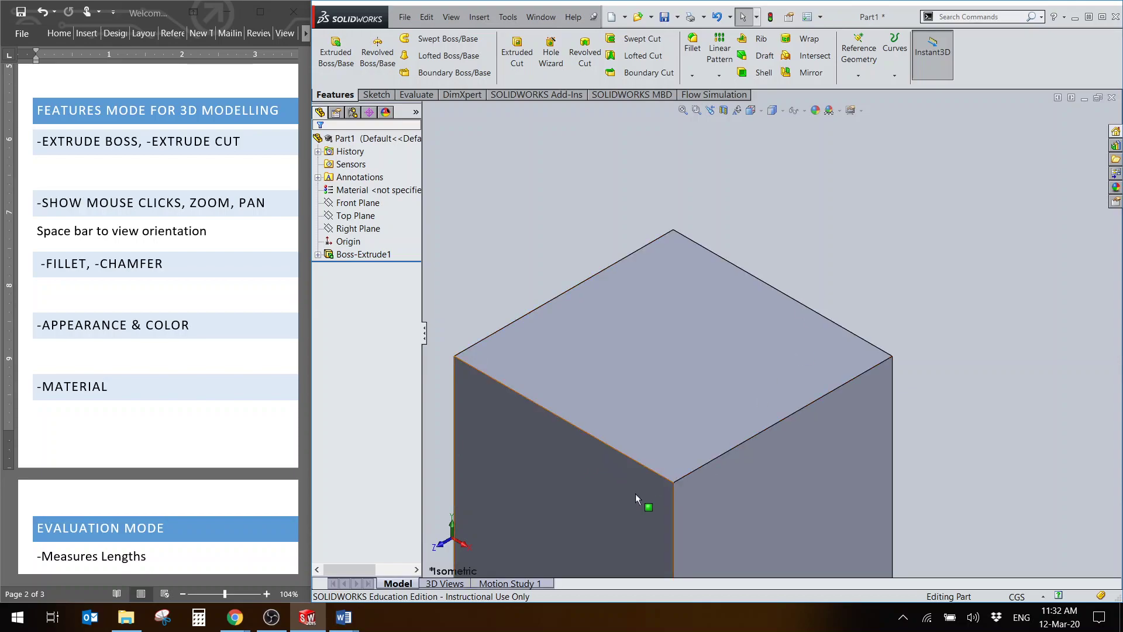
scroll(665, 450, up, 1)
scroll(665, 451, up, 3)
scroll(669, 454, down, 7)
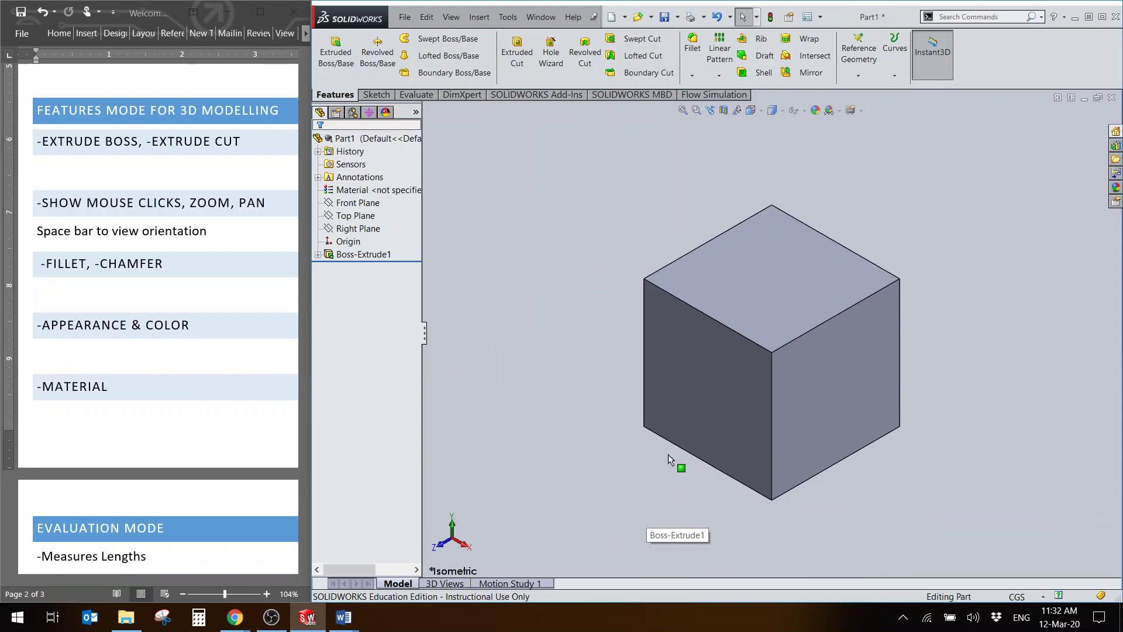
scroll(641, 316, down, 5)
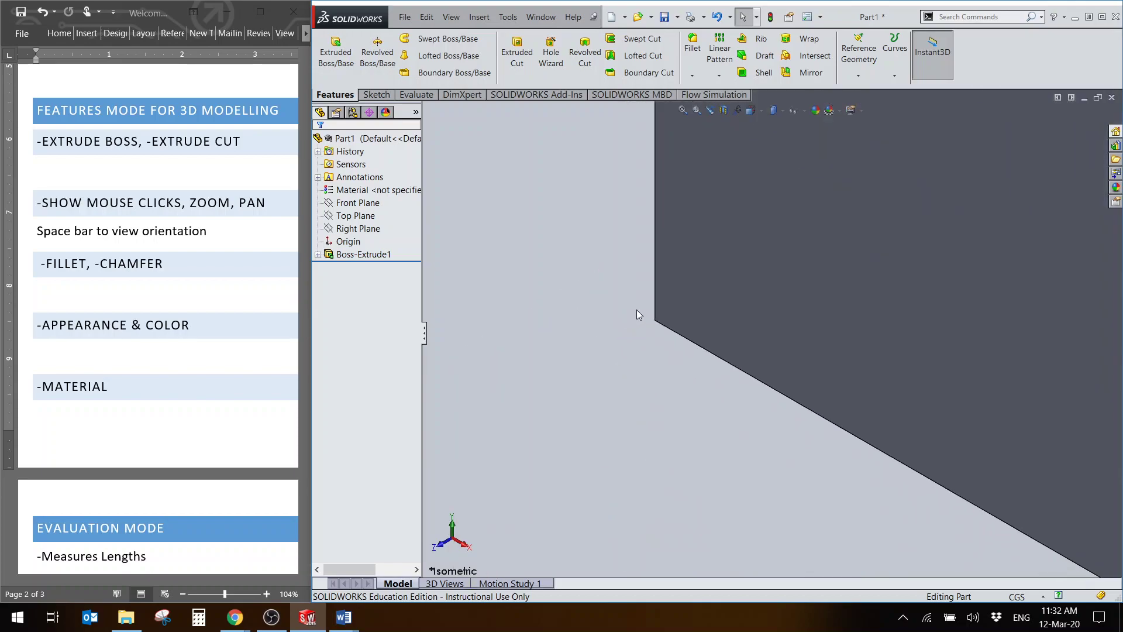
Step: Fit the whole cube in the view, and zoom in and out around it
scroll(952, 283, up, 3)
key(f)
scroll(933, 317, down, 2)
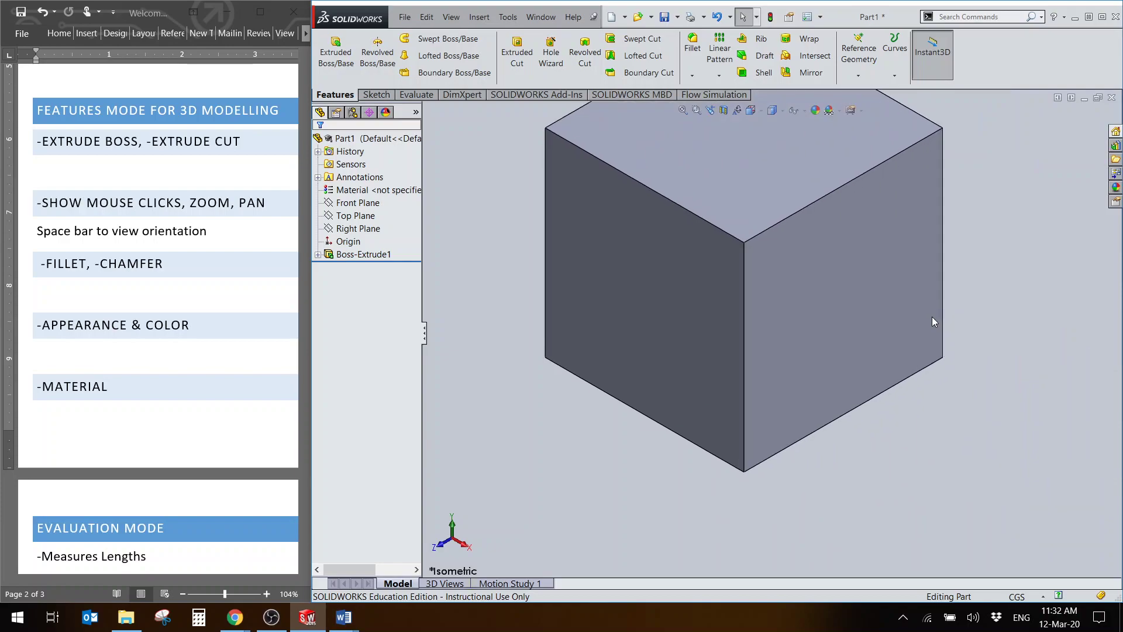
scroll(932, 317, up, 3)
scroll(932, 317, down, 3)
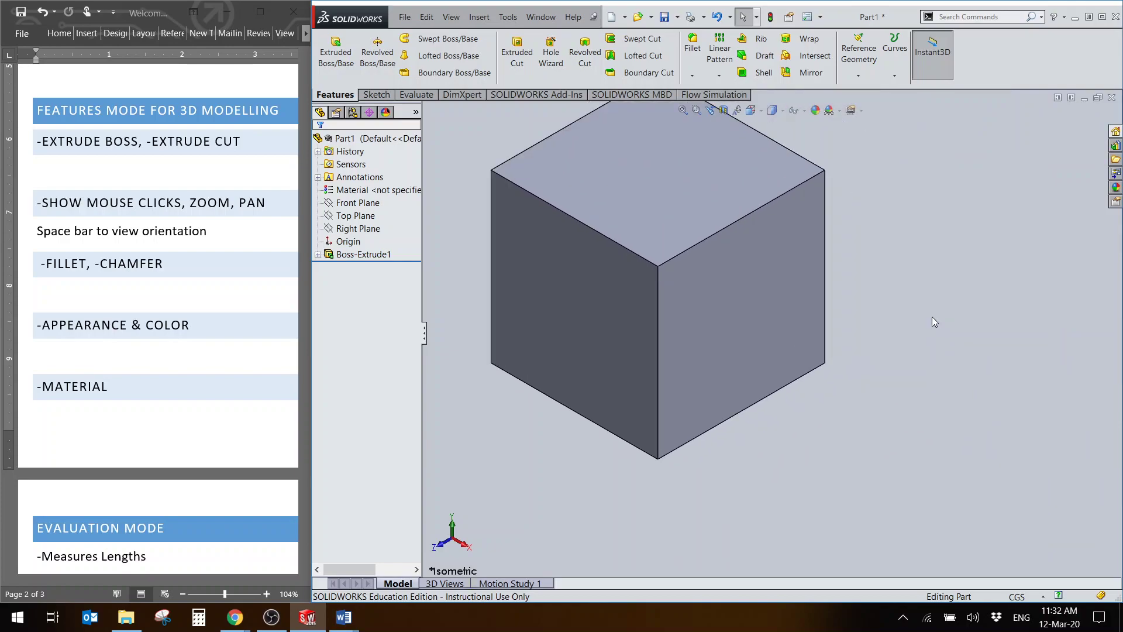
scroll(933, 318, down, 1)
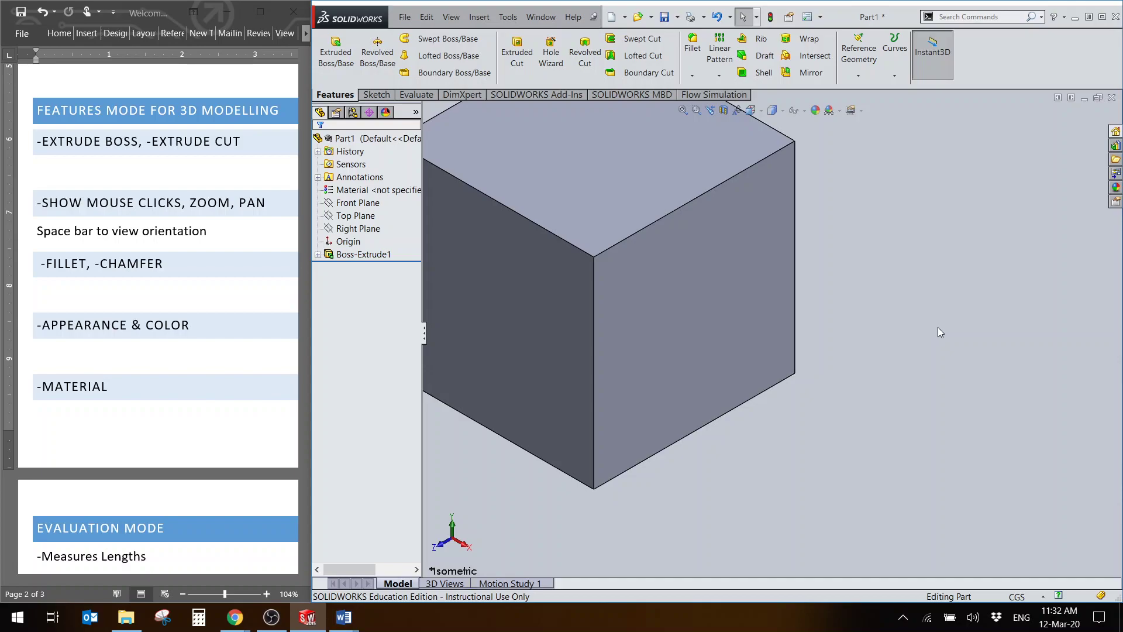
Step: Pan the isometric cube across the graphics area and fit it back into the view
ctrl+middle_drag(939, 329, 1083, 433)
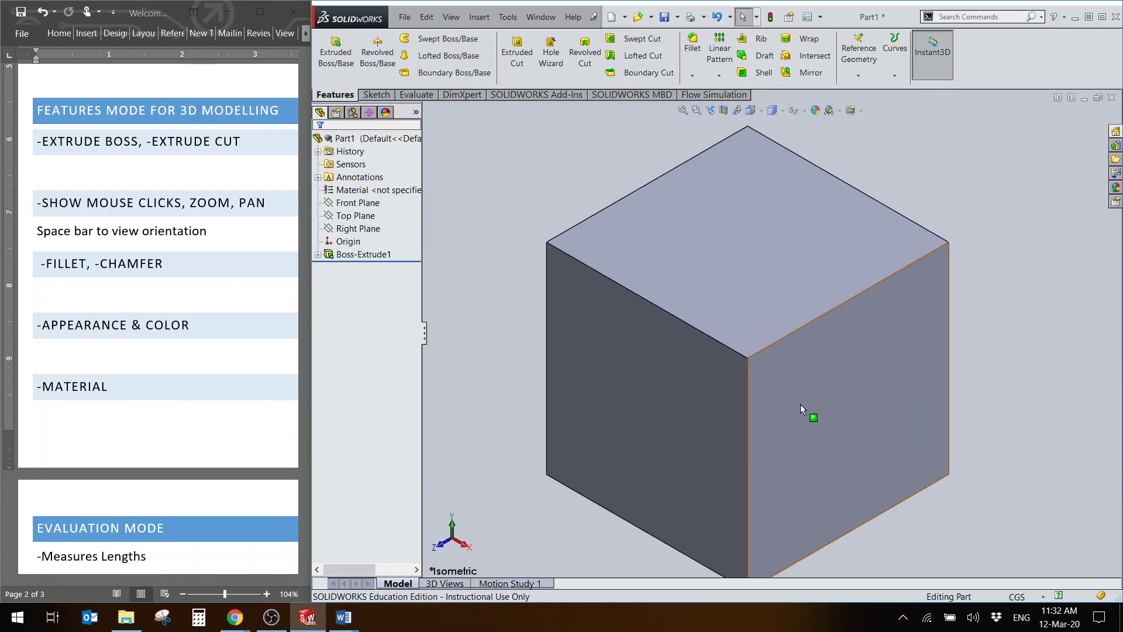
key(f)
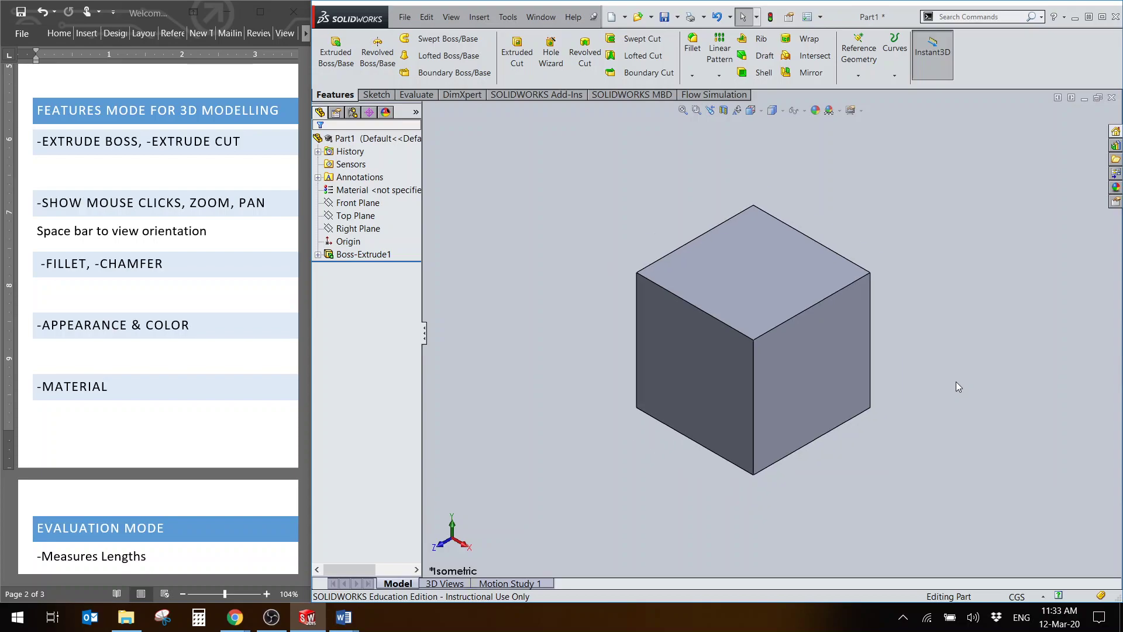
key(ctrl+Left)
key(ctrl+Up)
key(f)
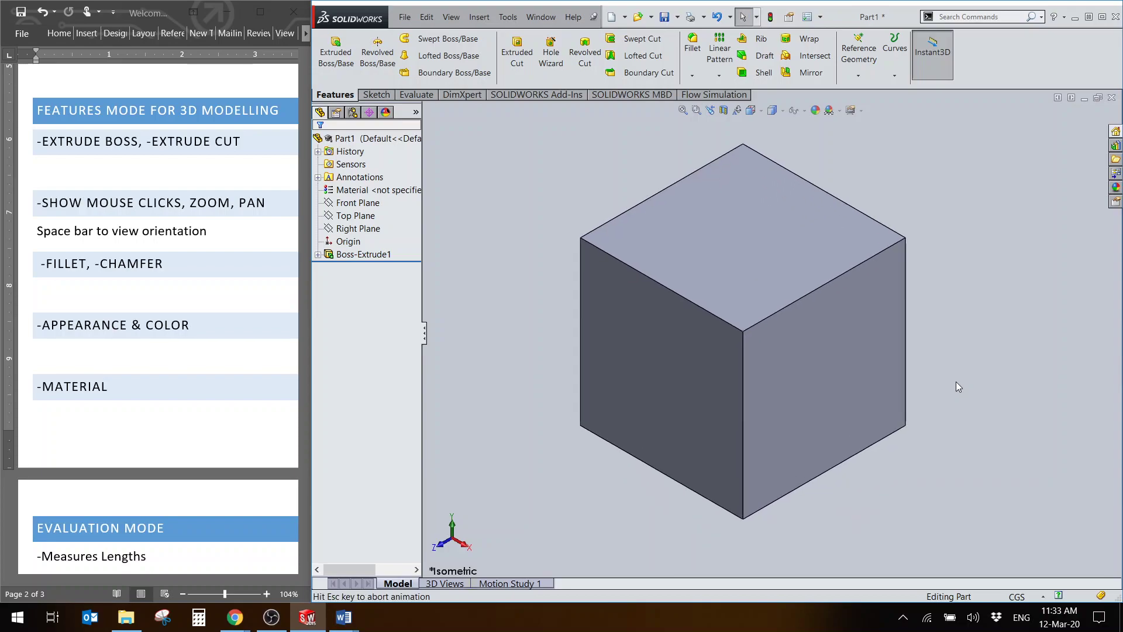
Step: Rotate the cube freely, zoom in on it from other angles, and restore the Isometric orientation
middle_drag(956, 382, 868, 335)
scroll(819, 231, down, 10)
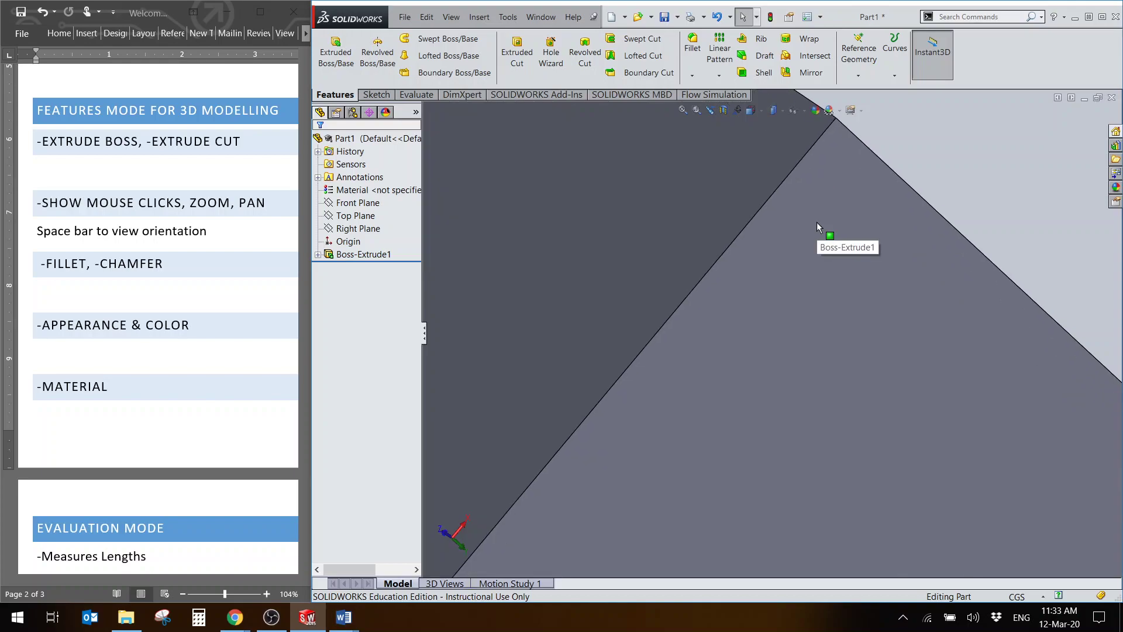
scroll(845, 184, up, 5)
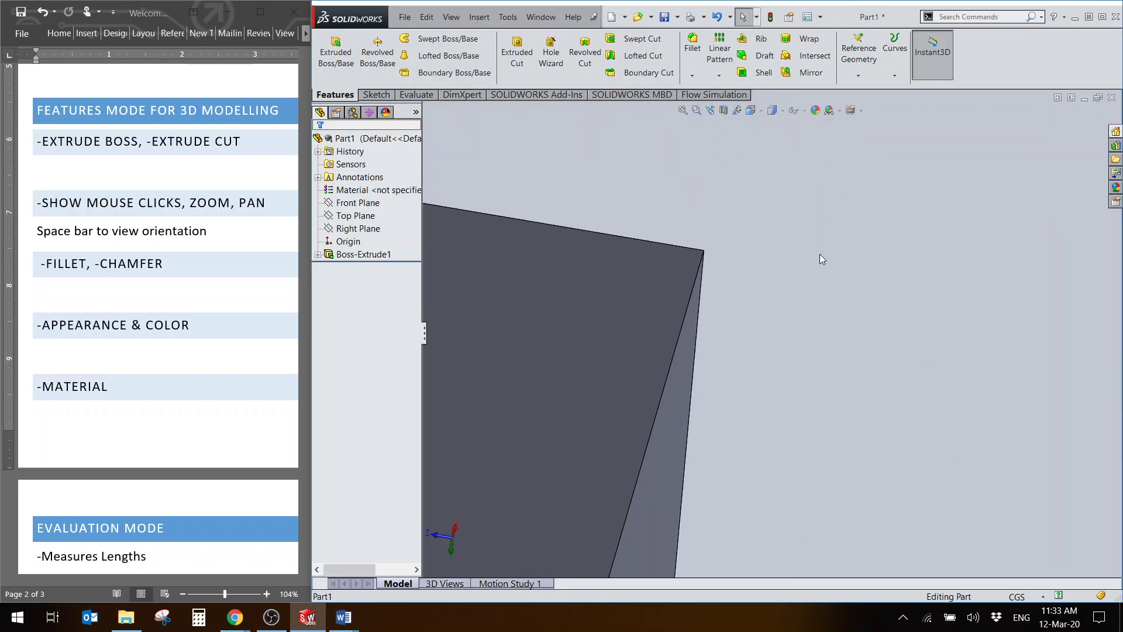
key(space)
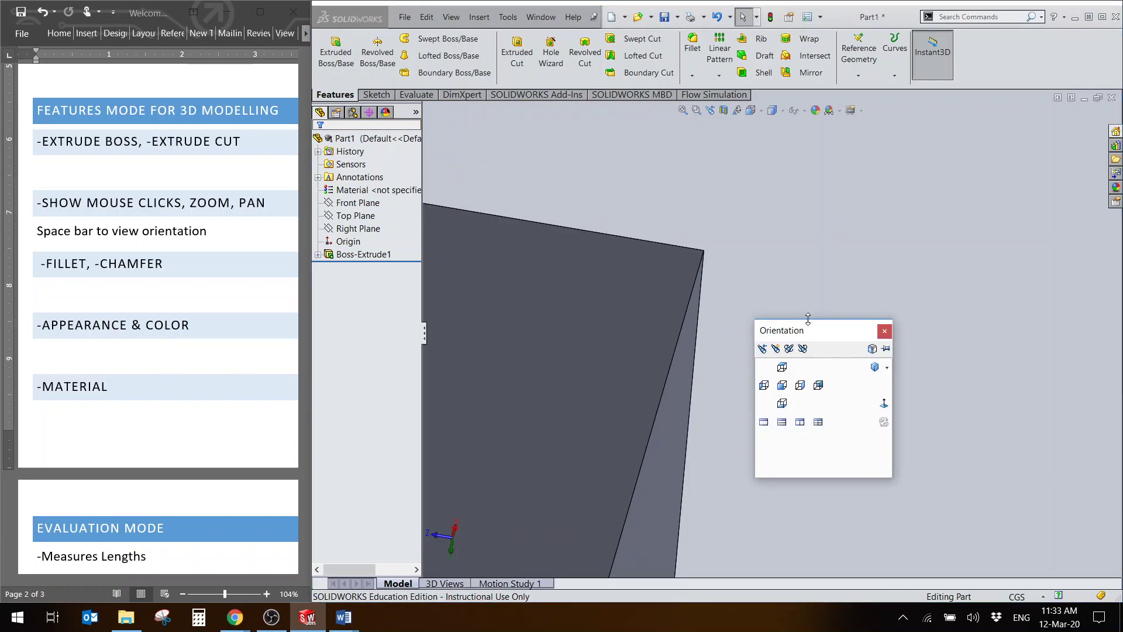
click(875, 367)
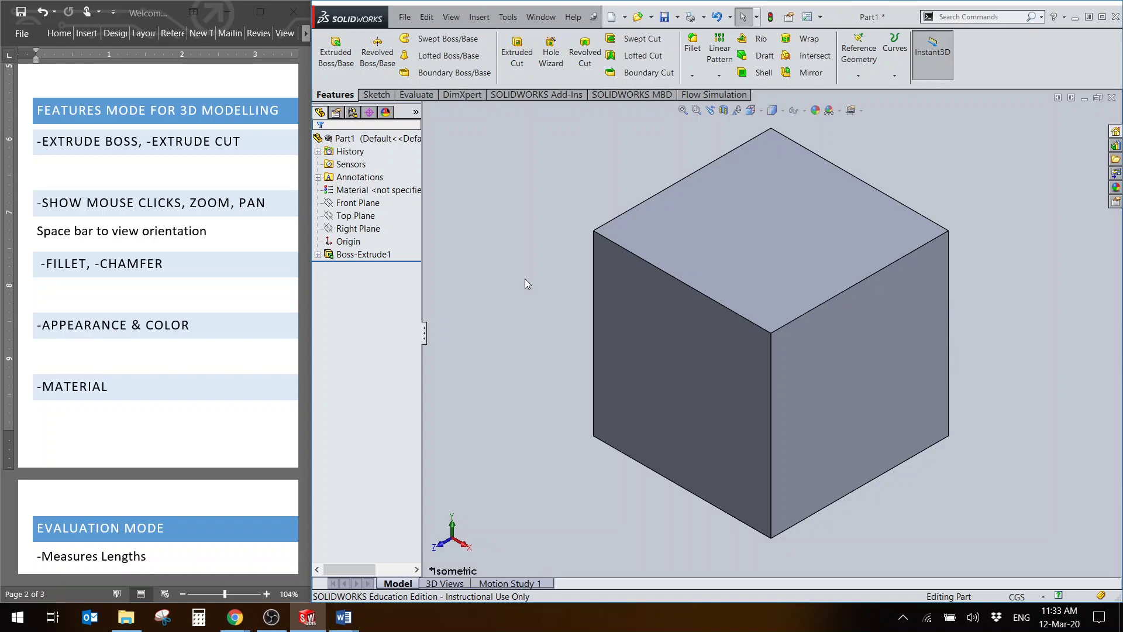
Step: Highlight the Front Plane to see where it lies on the cube, and clear the selection
click(361, 205)
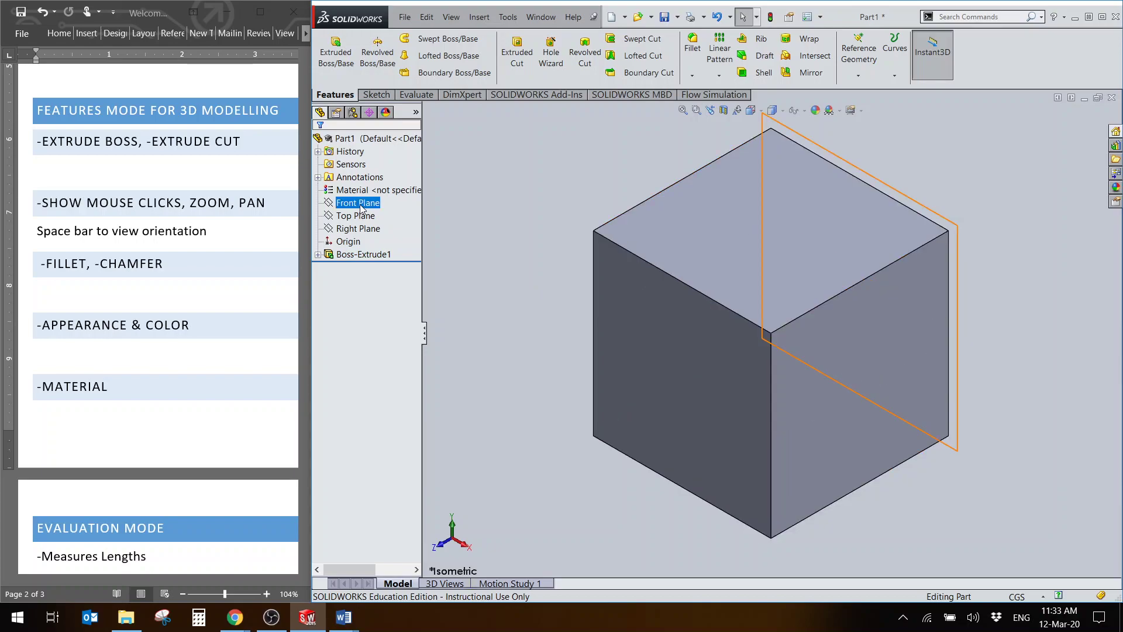
click(494, 241)
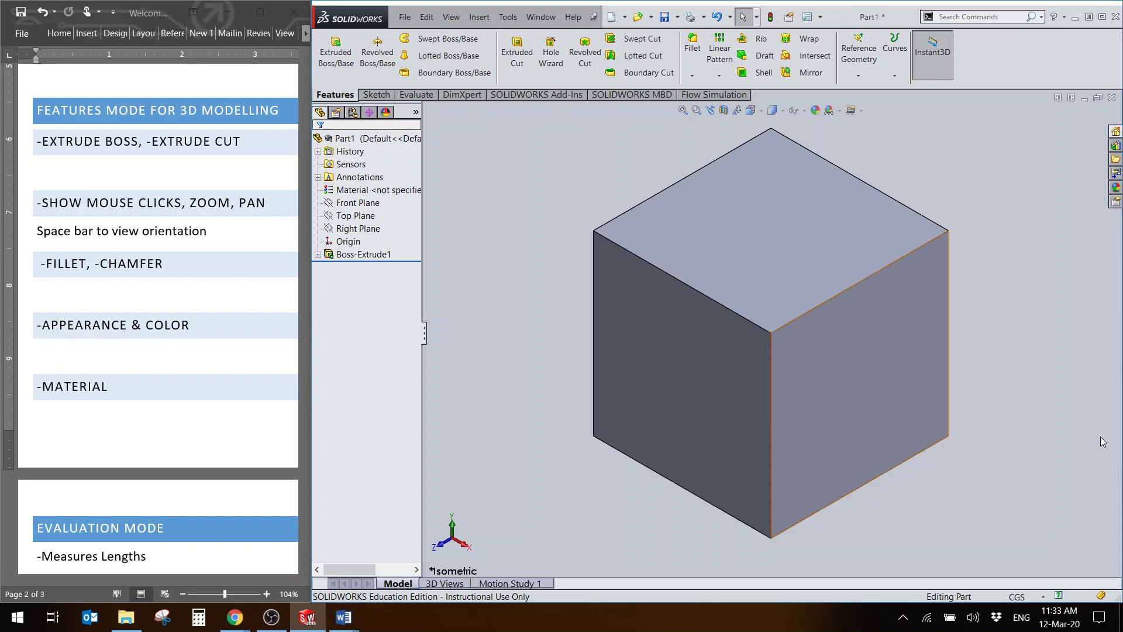
click(235, 617)
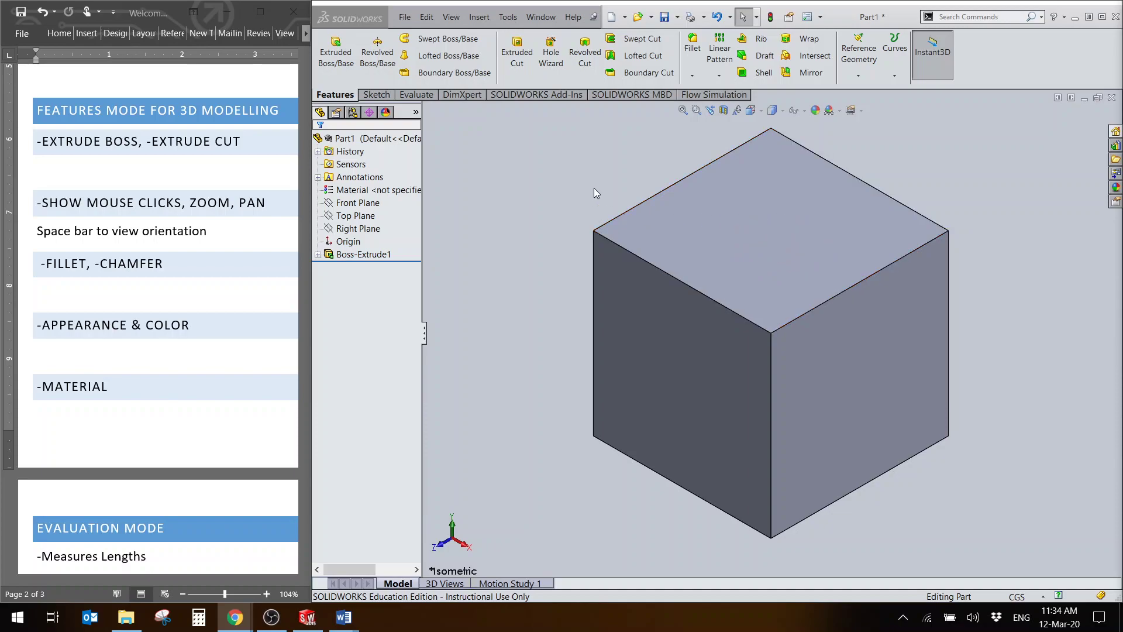
Step: Start a new sketch on the cube's top face with the Circle tool
click(742, 233)
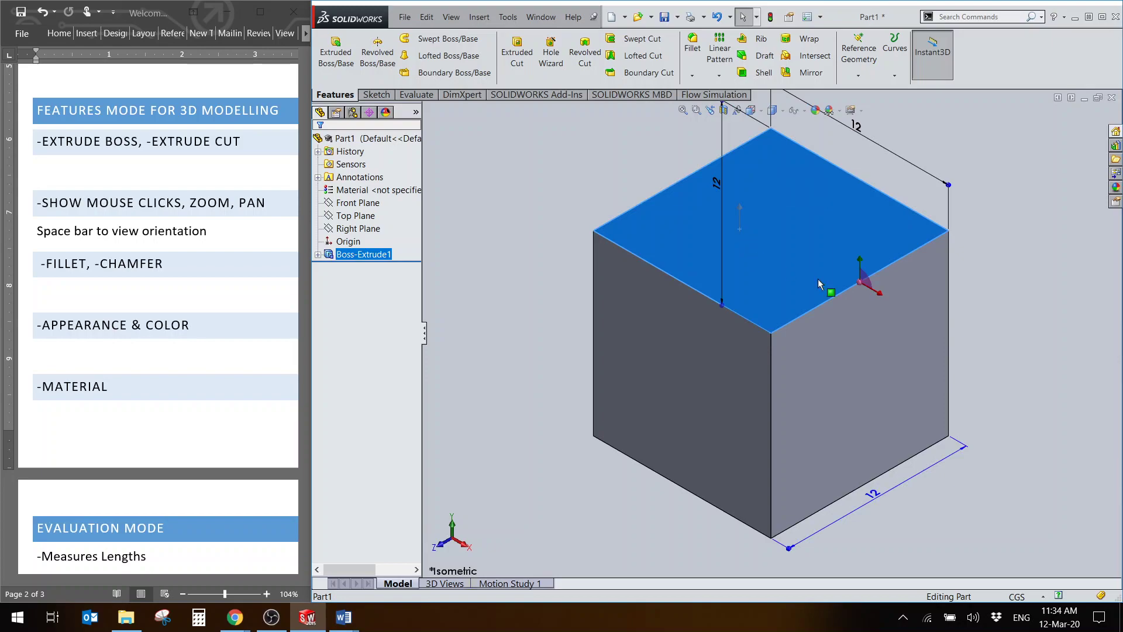
key(z)
scroll(807, 244, up, 2)
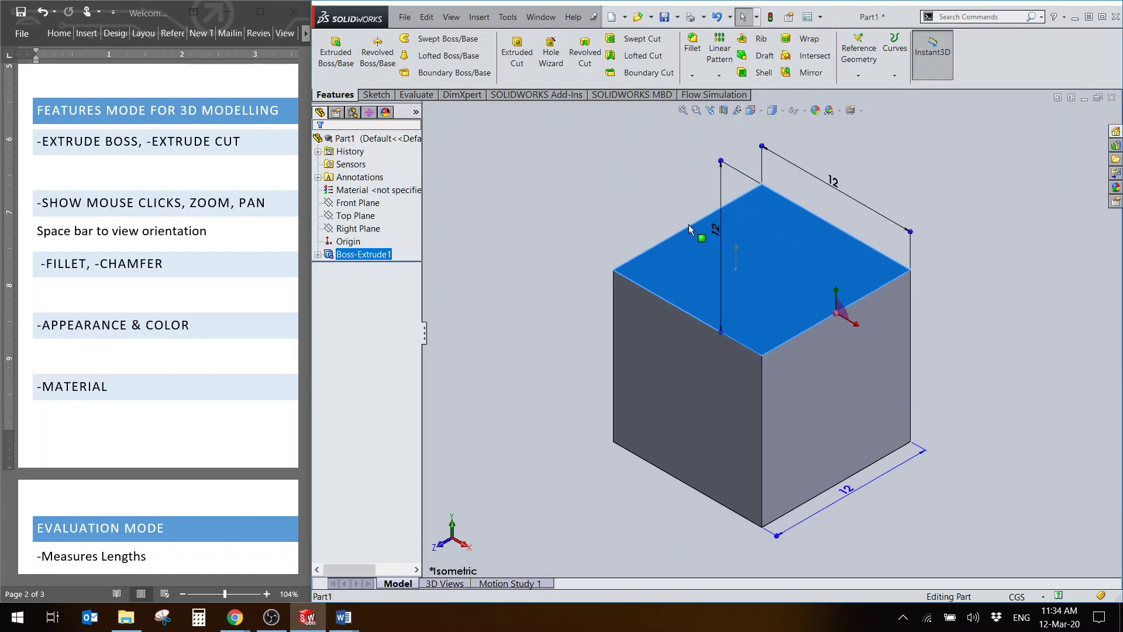
click(387, 96)
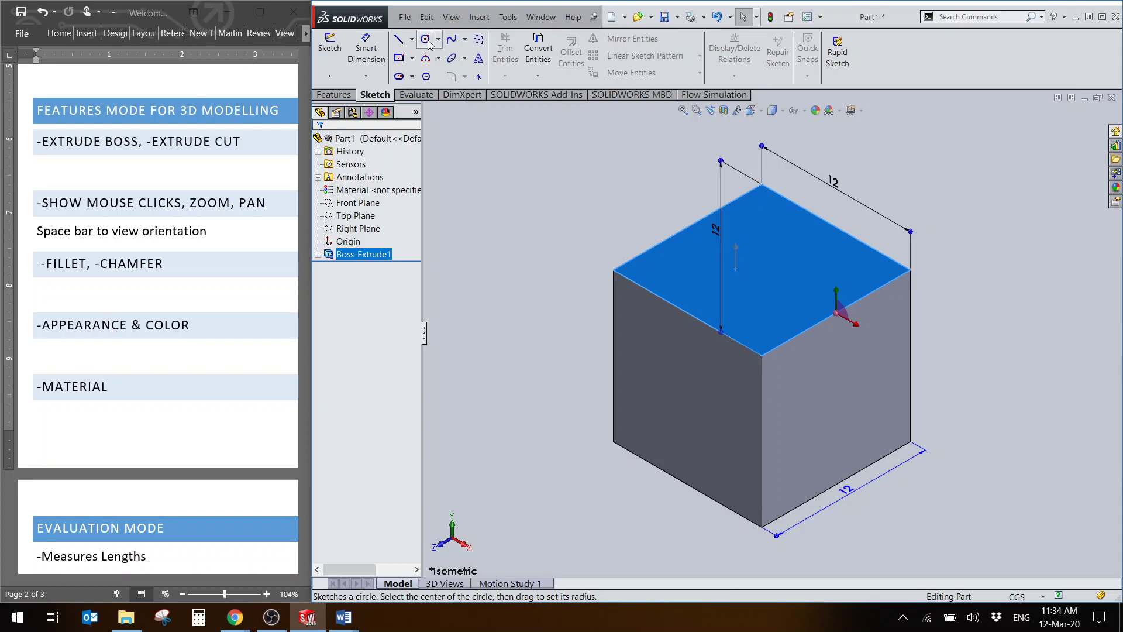
click(571, 215)
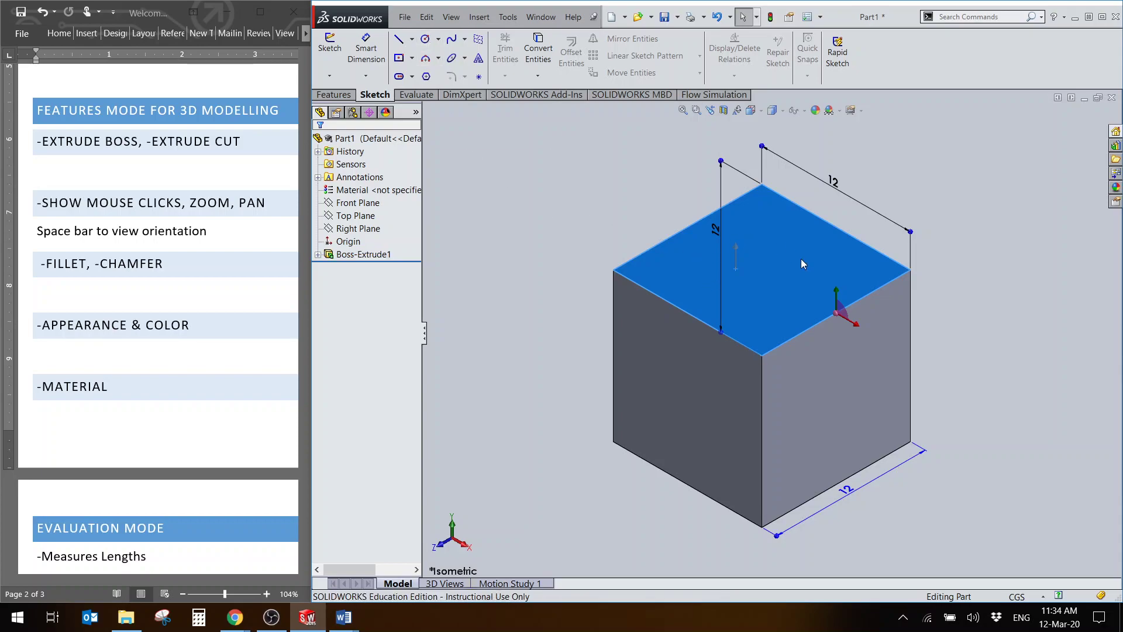
key(Escape)
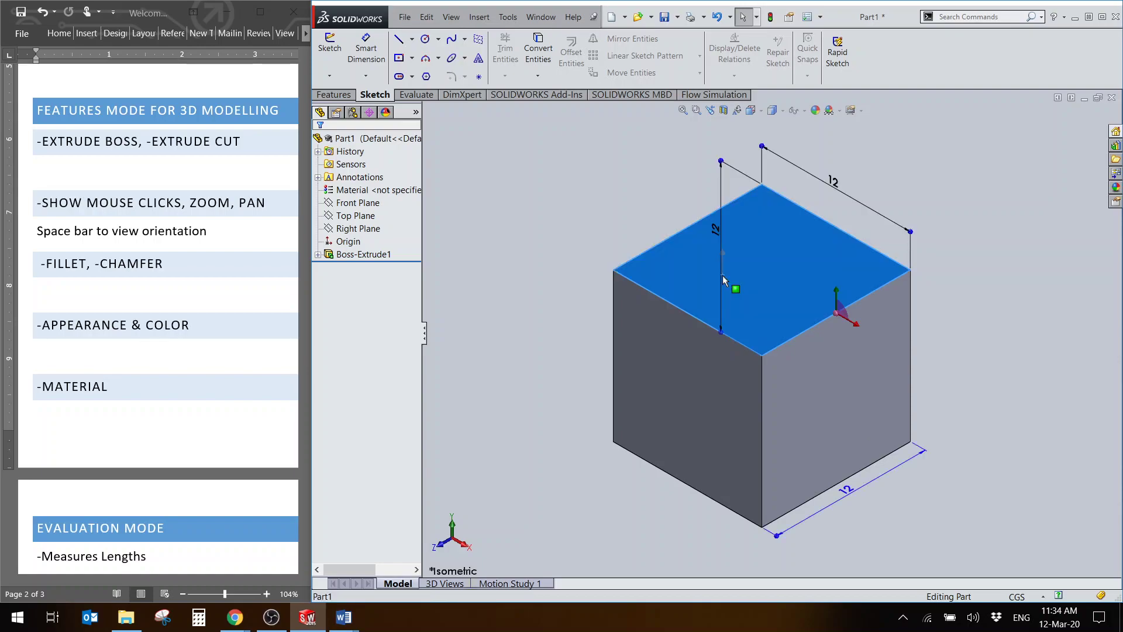
click(723, 275)
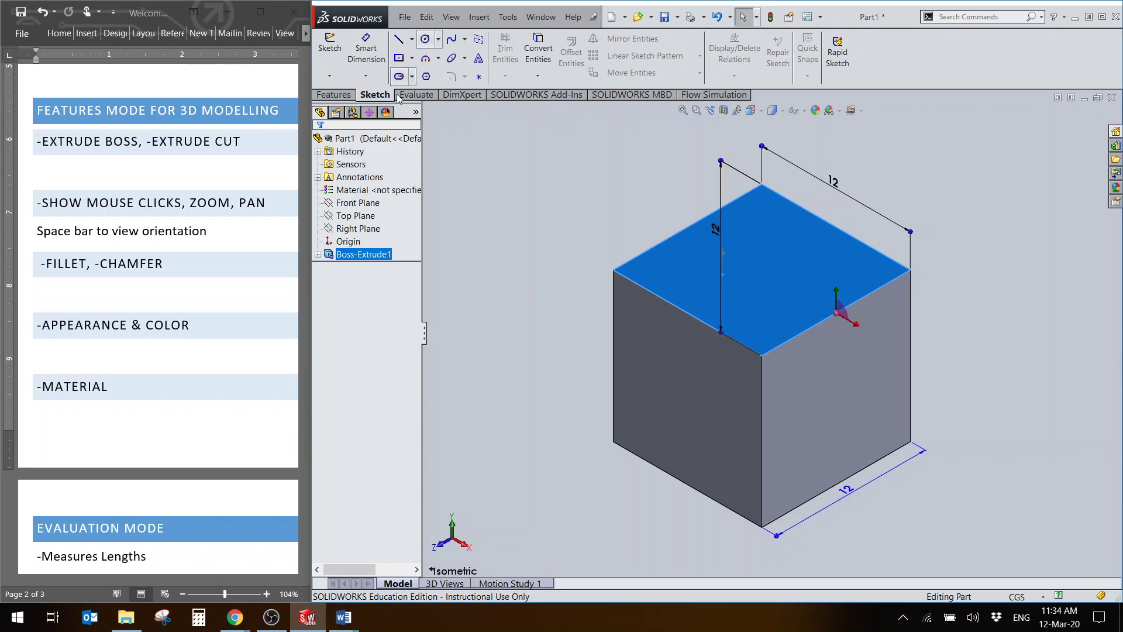
click(426, 40)
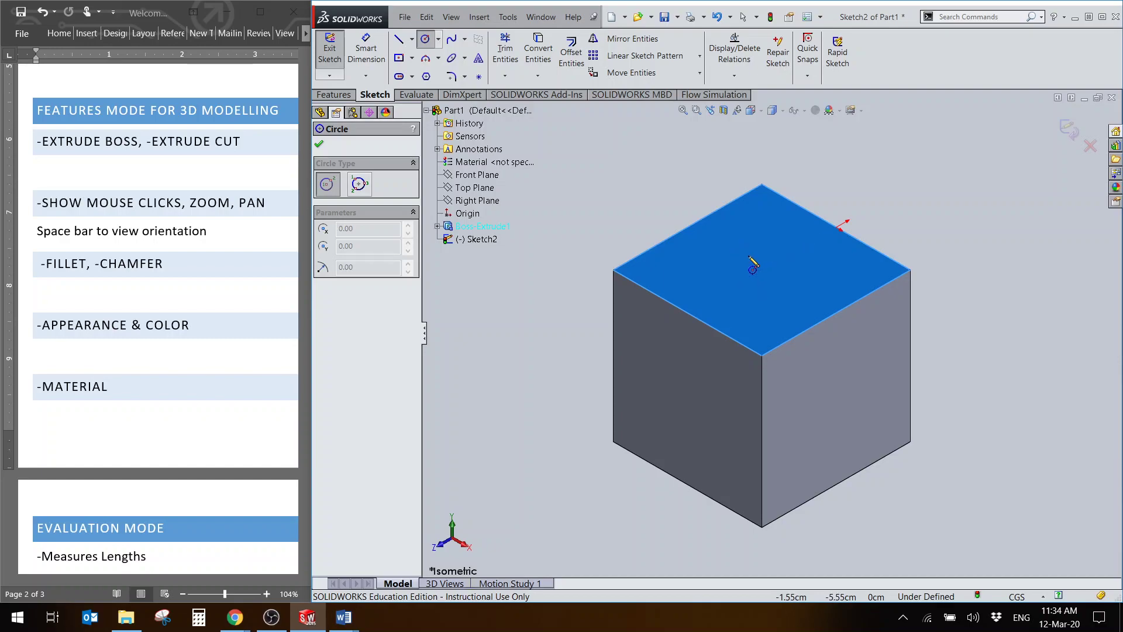
Step: Look normal to the top face and sketch a circle of about 1.49 cm radius in its upper-left area
key(space)
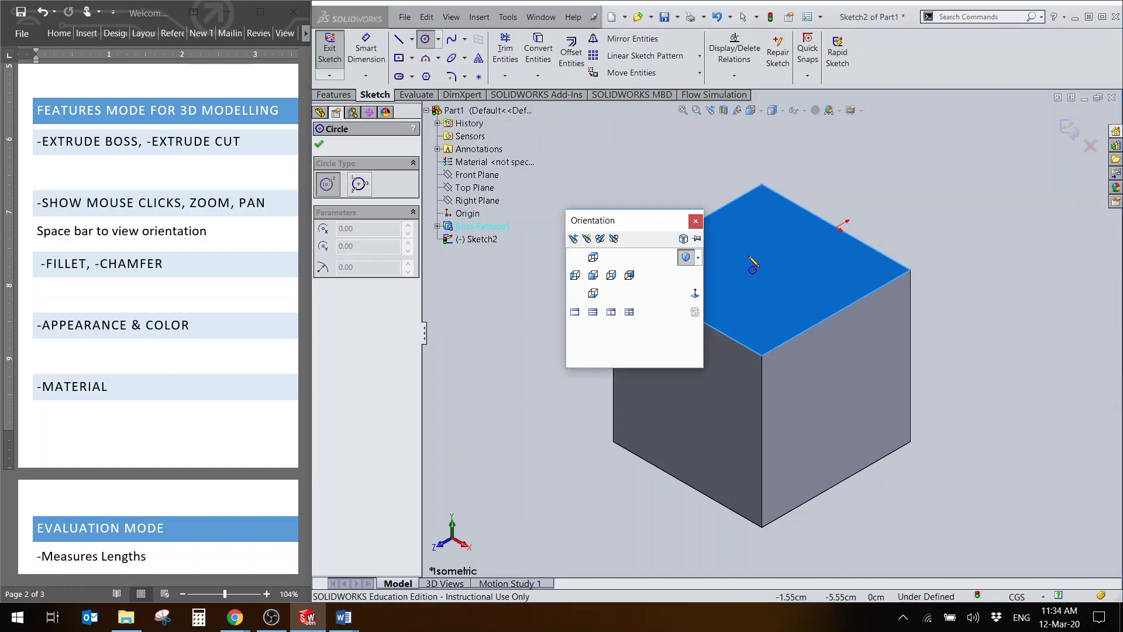
click(695, 296)
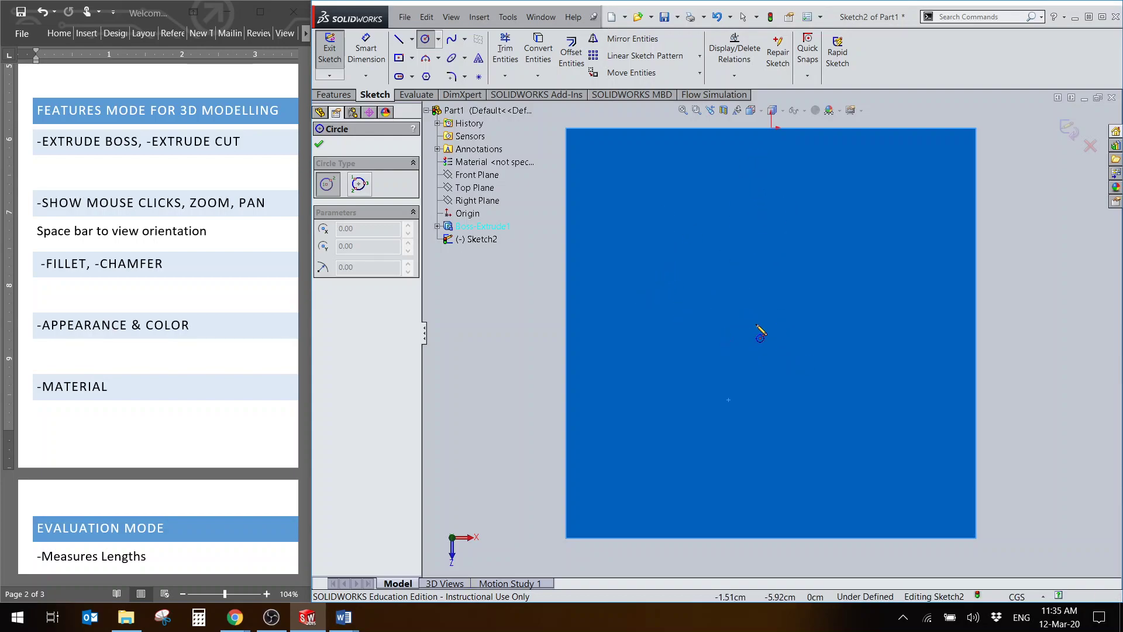
click(668, 264)
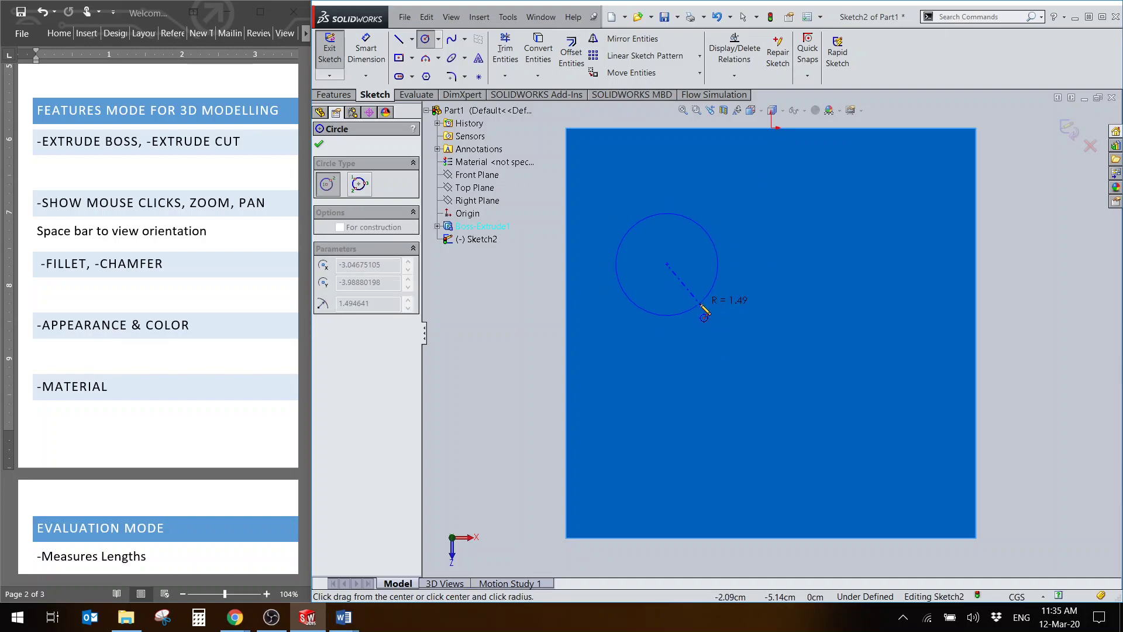
click(702, 305)
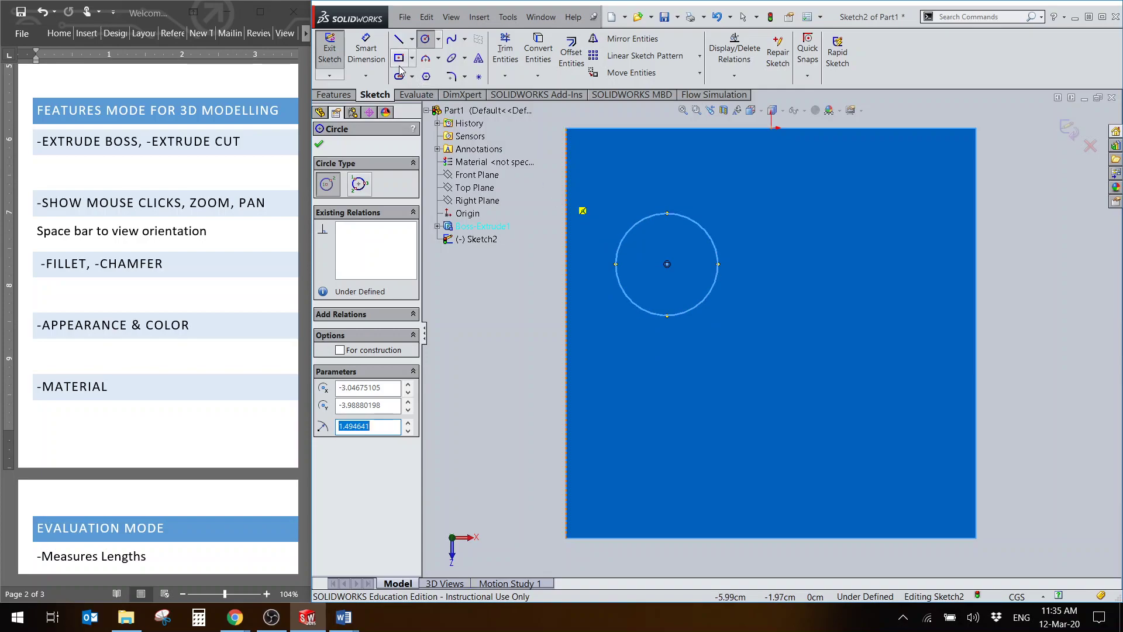
Step: Dimension the circle's diameter with Smart Dimension and set it to 5 cm
click(363, 62)
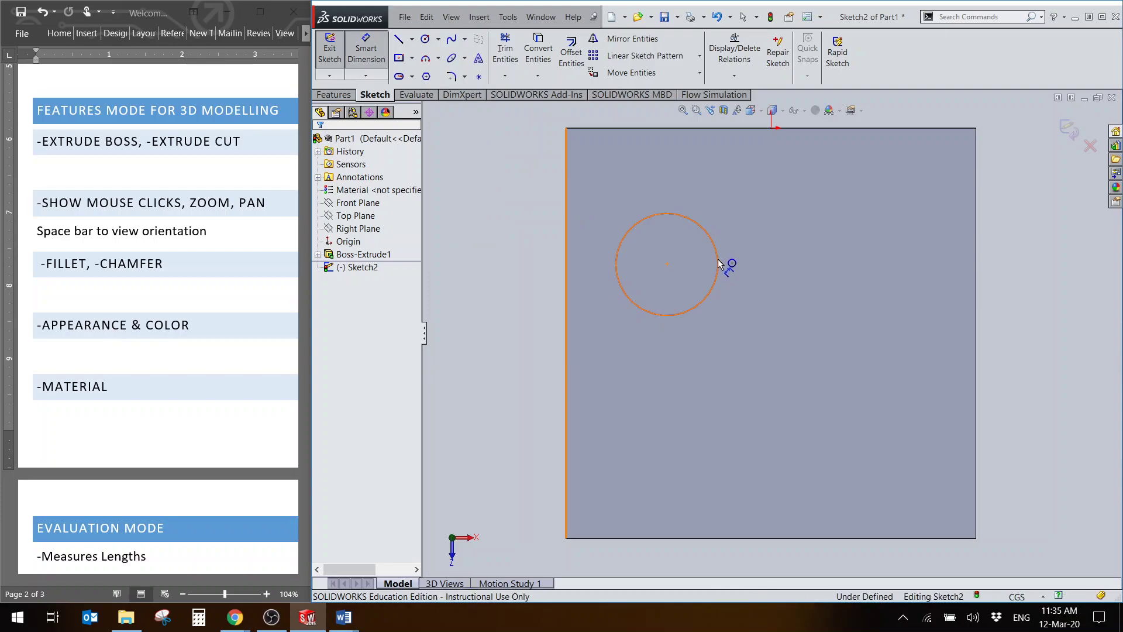
click(680, 220)
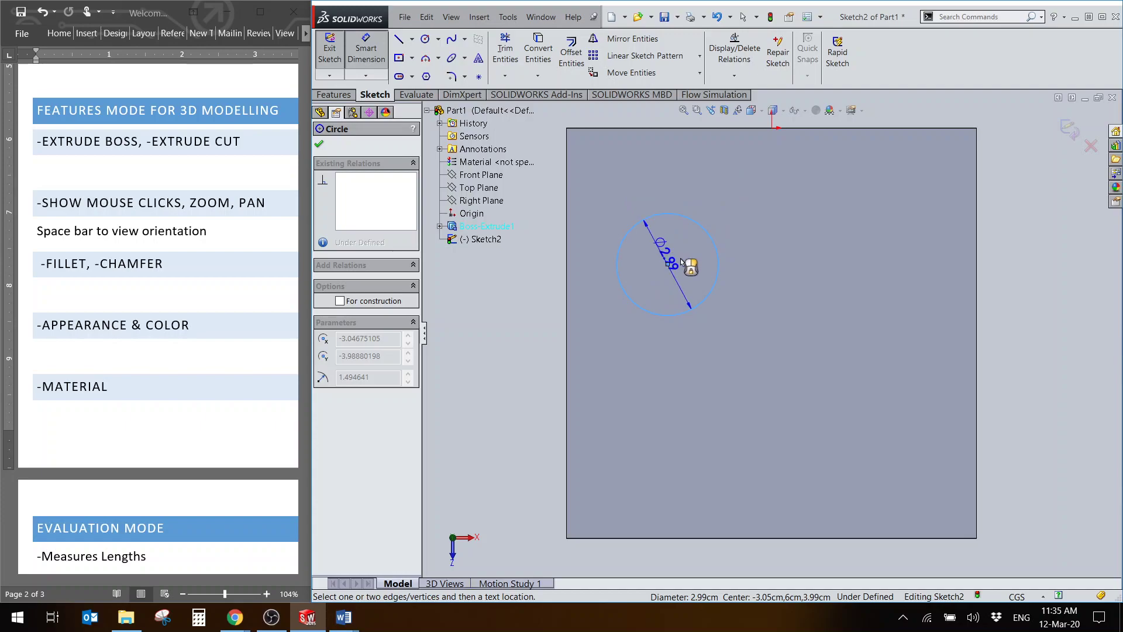
click(684, 261)
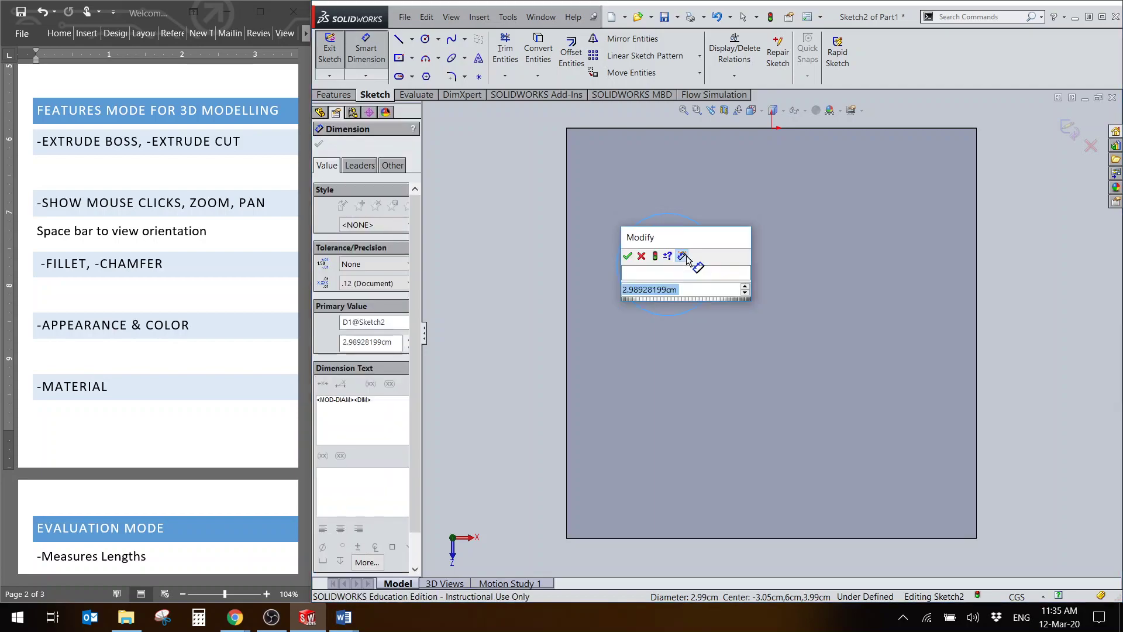
text(5)
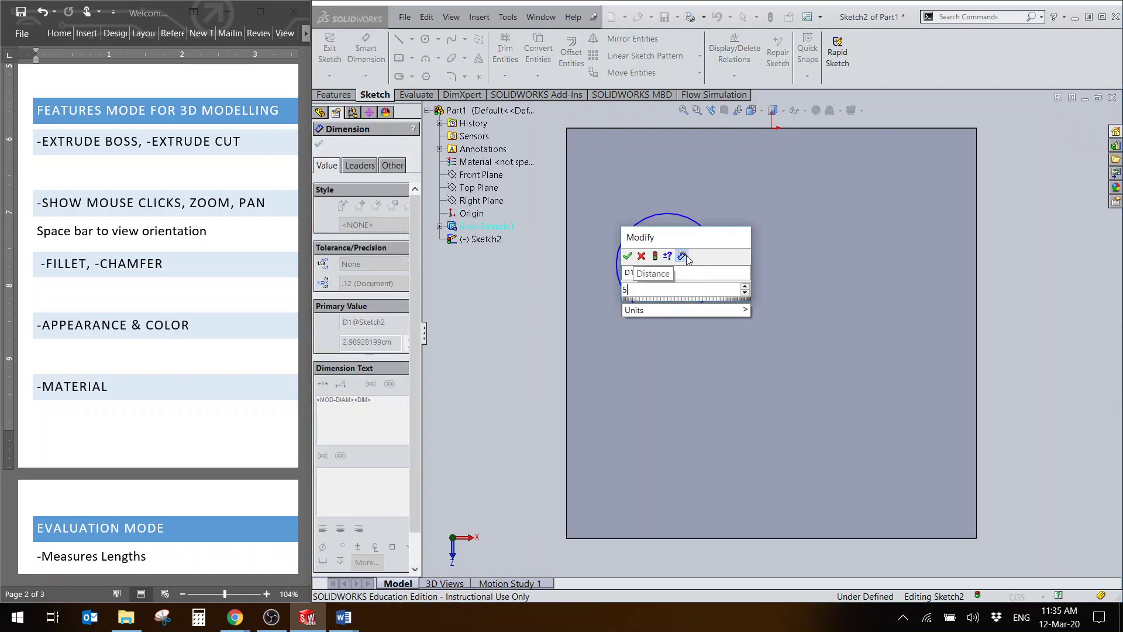
click(627, 256)
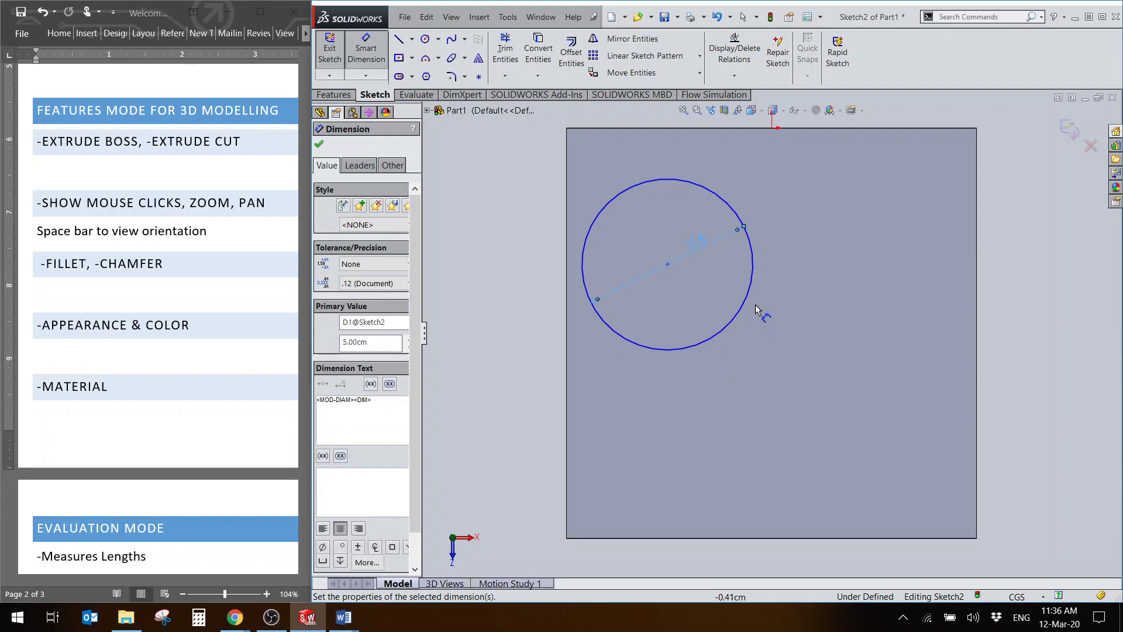
click(320, 145)
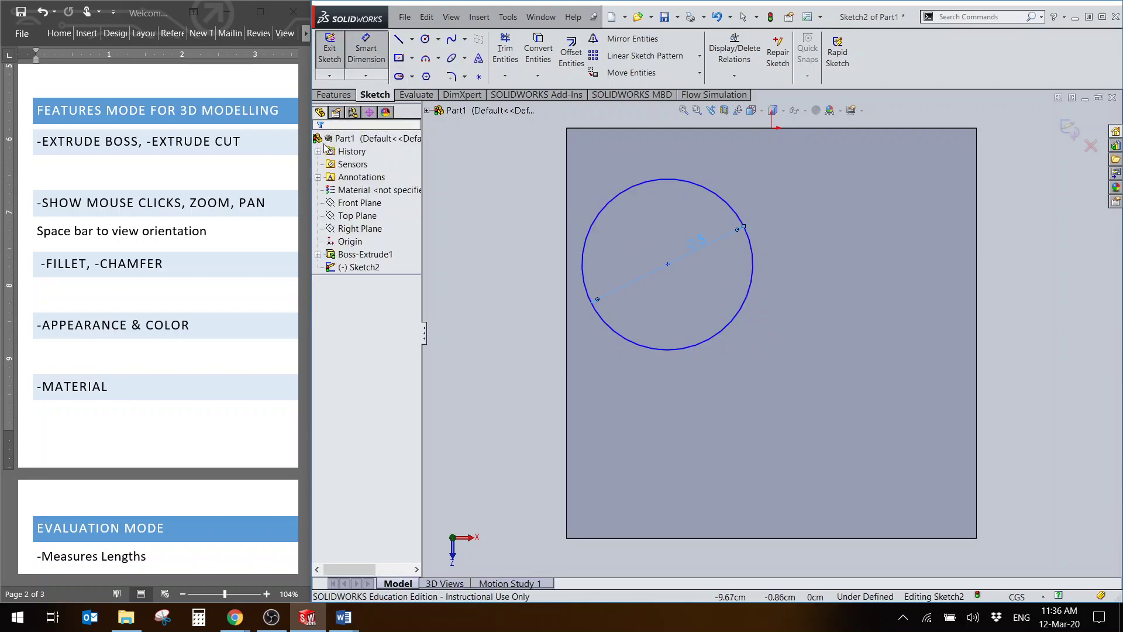
Step: Dimension the horizontal distance from the circle's centre to the face's right edge and set it to 12/2 (6 cm)
click(367, 56)
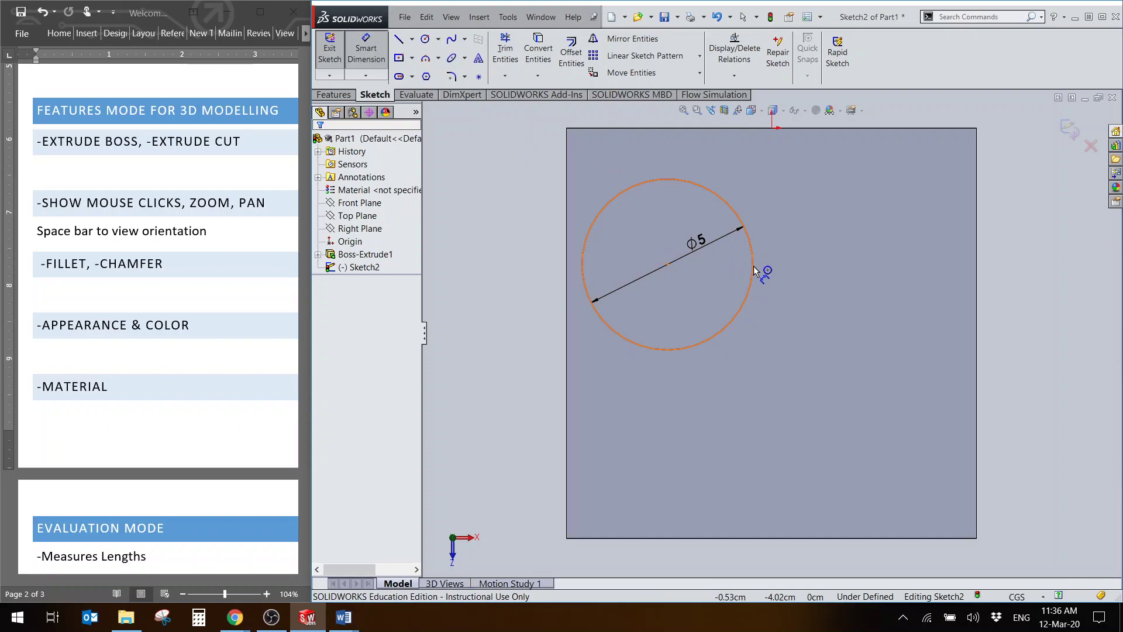
click(831, 272)
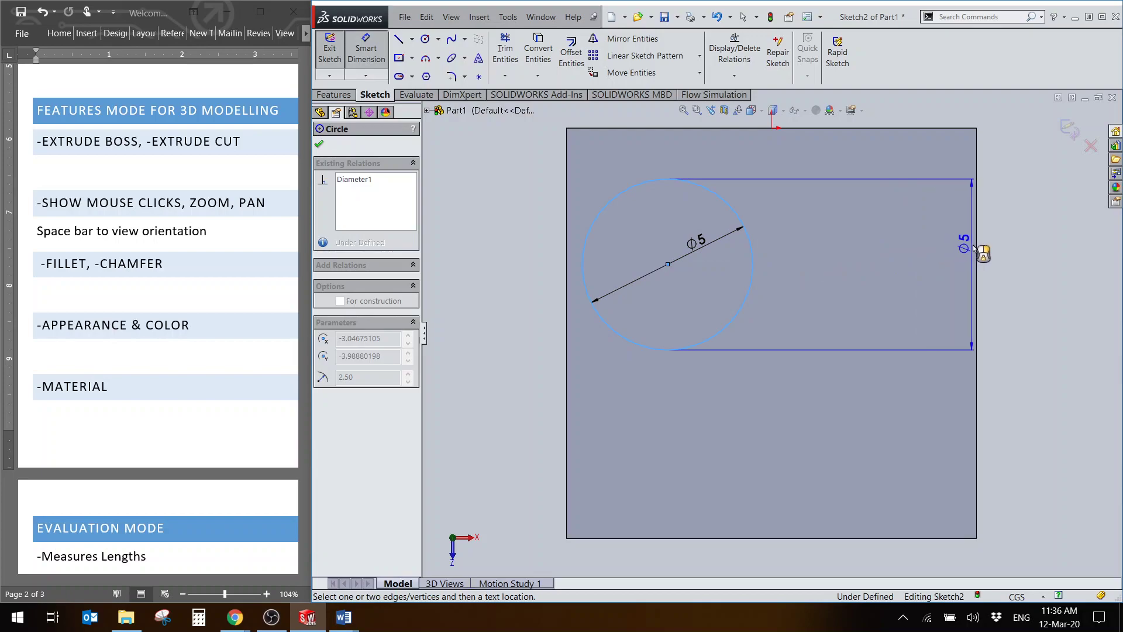
right_click(975, 256)
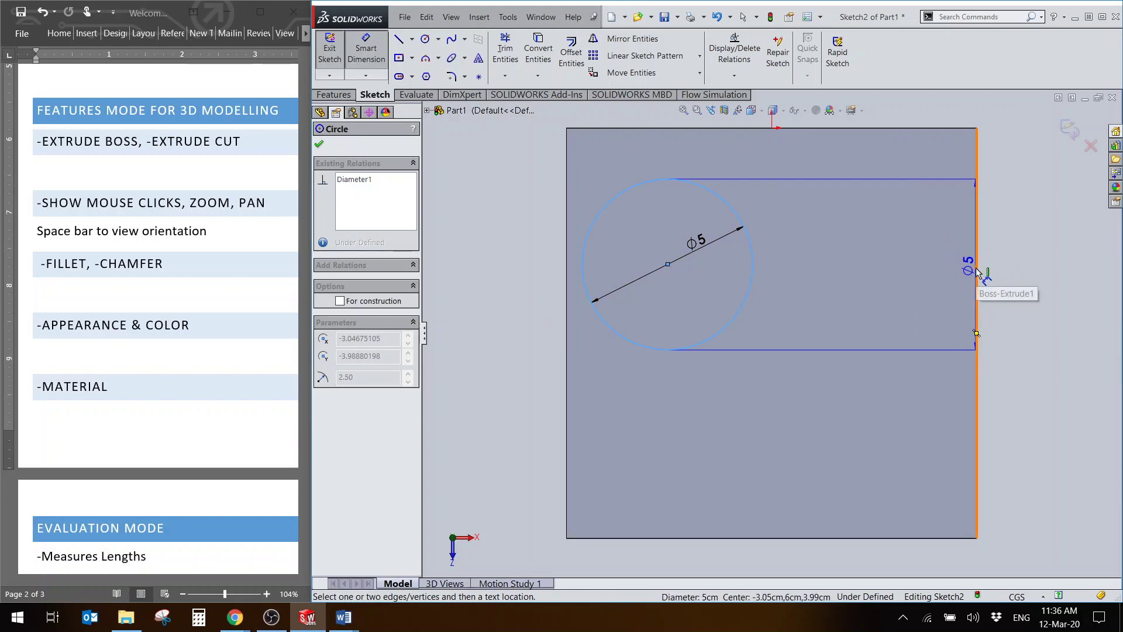
click(976, 279)
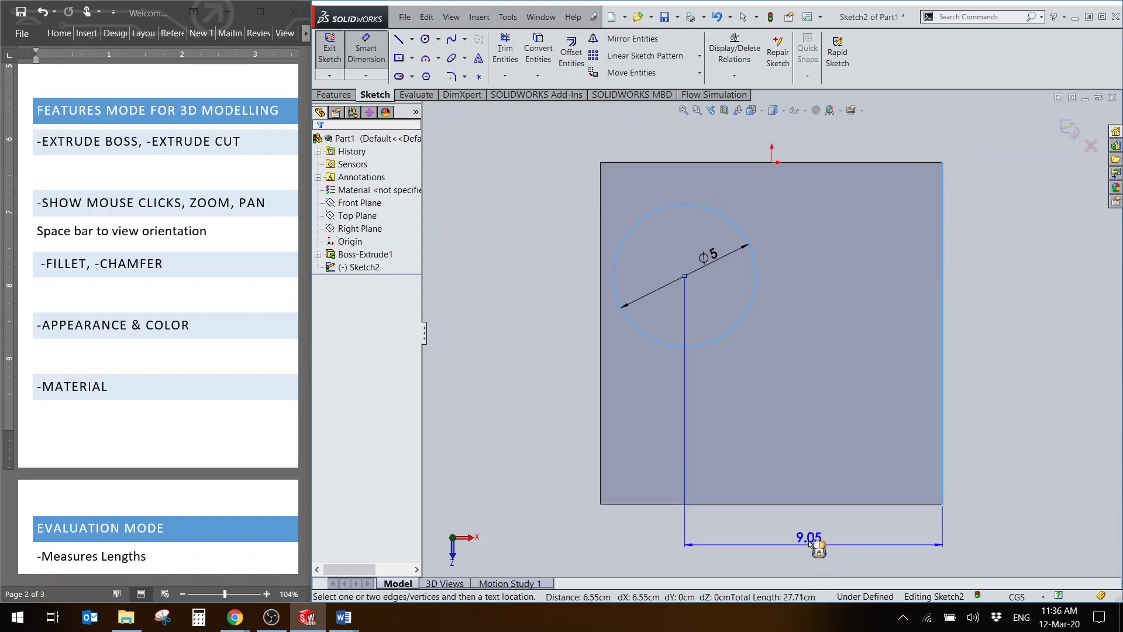
click(818, 539)
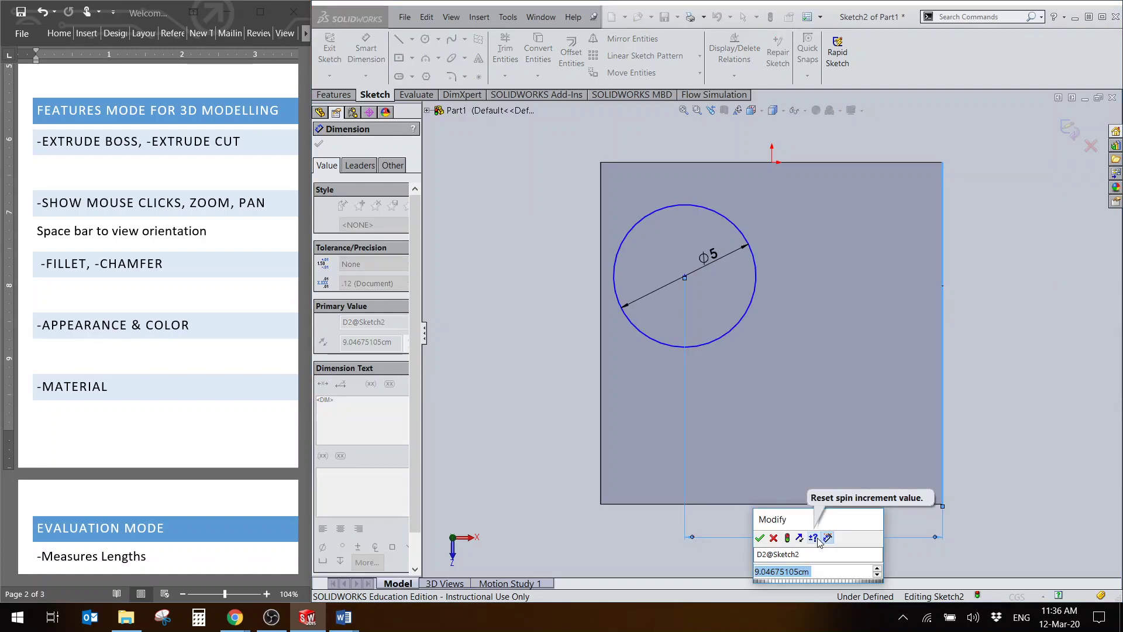
text(6)
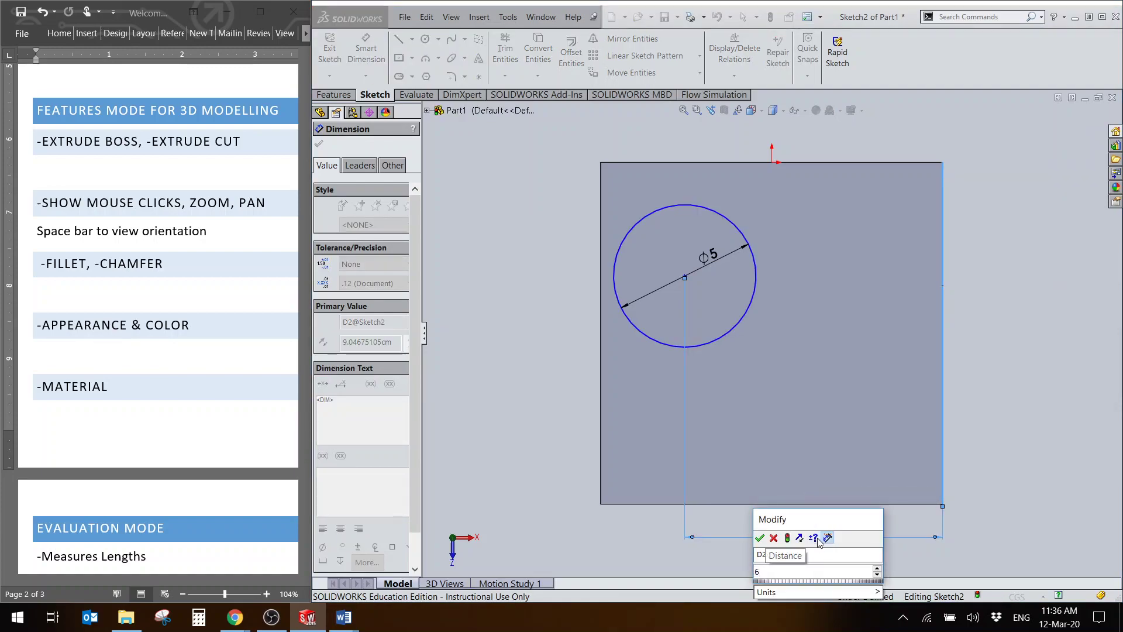
key(BackSpace)
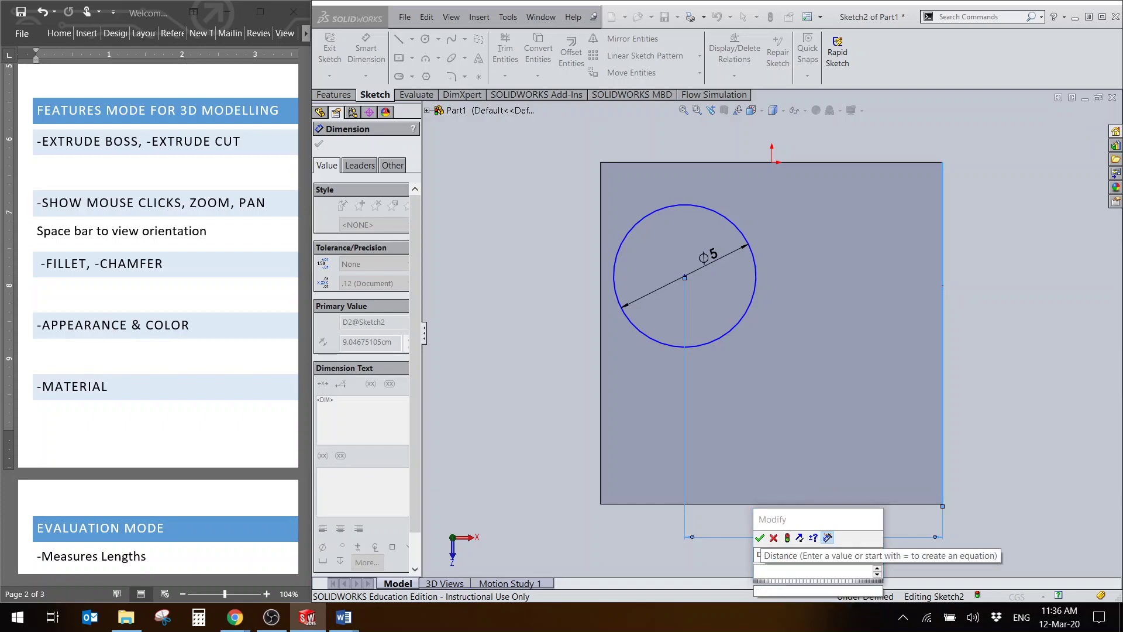
text(12/2)
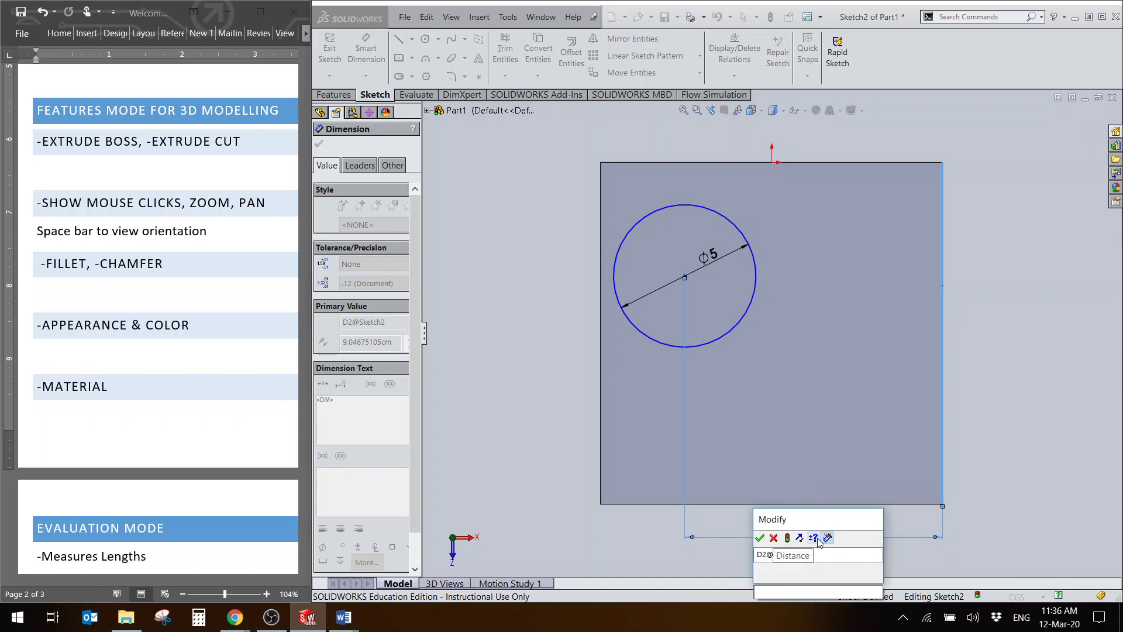
key(Escape)
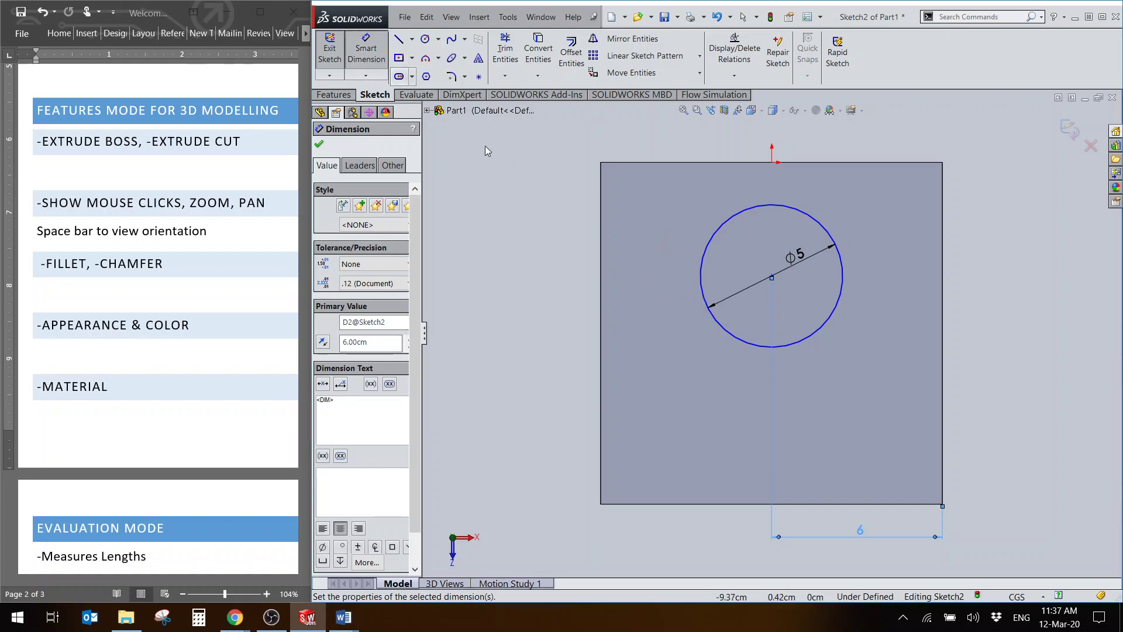
Step: Dimension the distance from the circle's centre to the face's lower edge, set it to 6 cm, and finish dimensioning
click(739, 342)
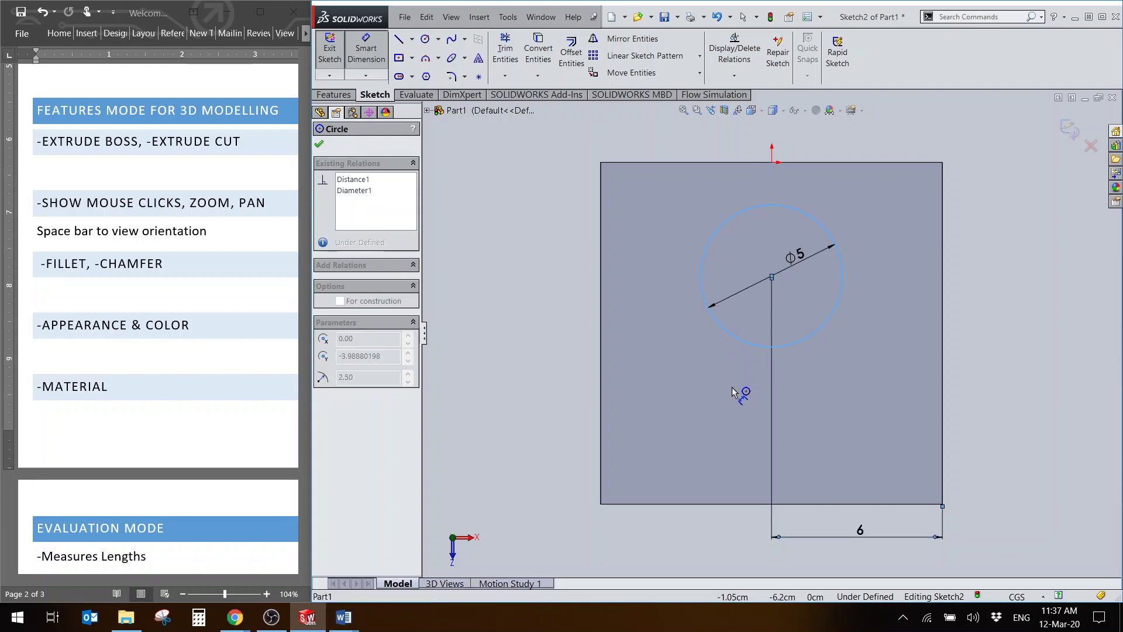
click(715, 504)
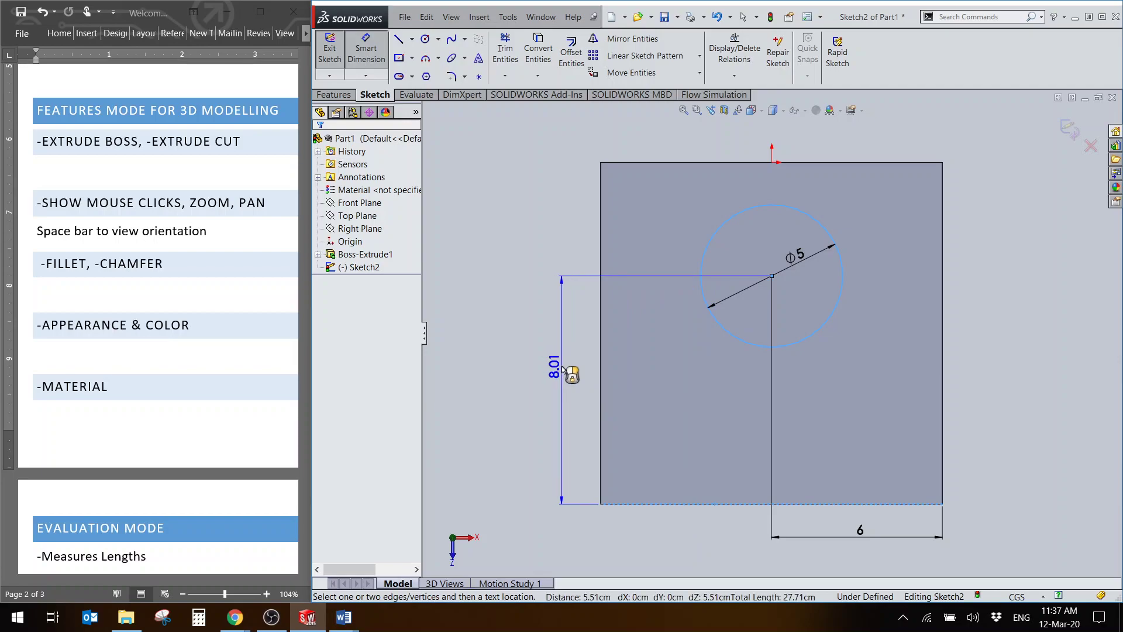
click(561, 368)
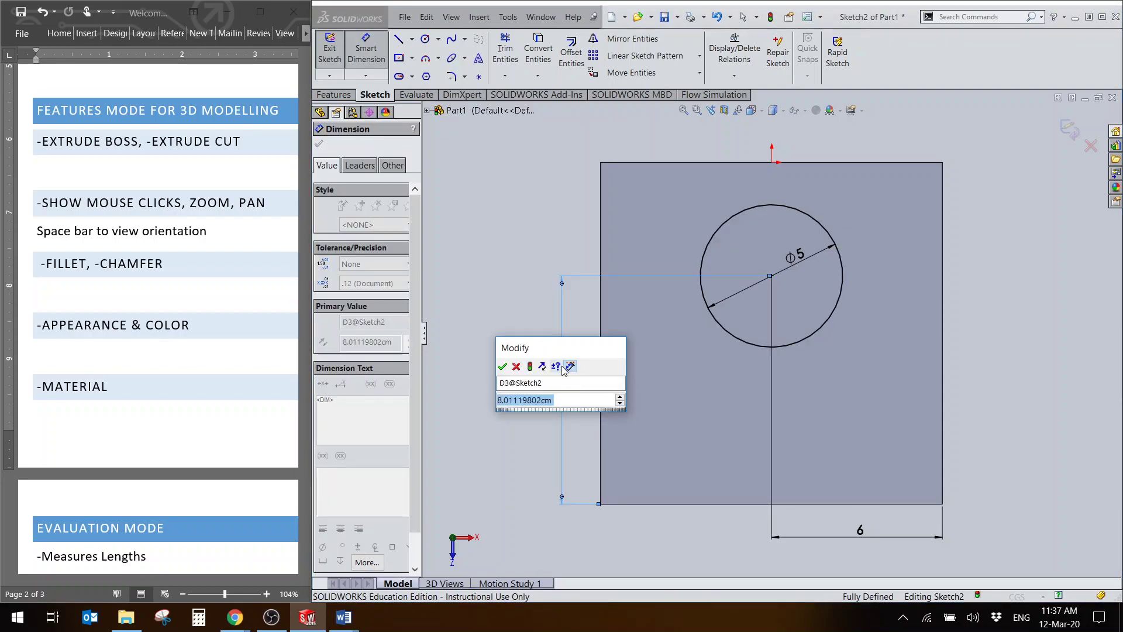
text(6)
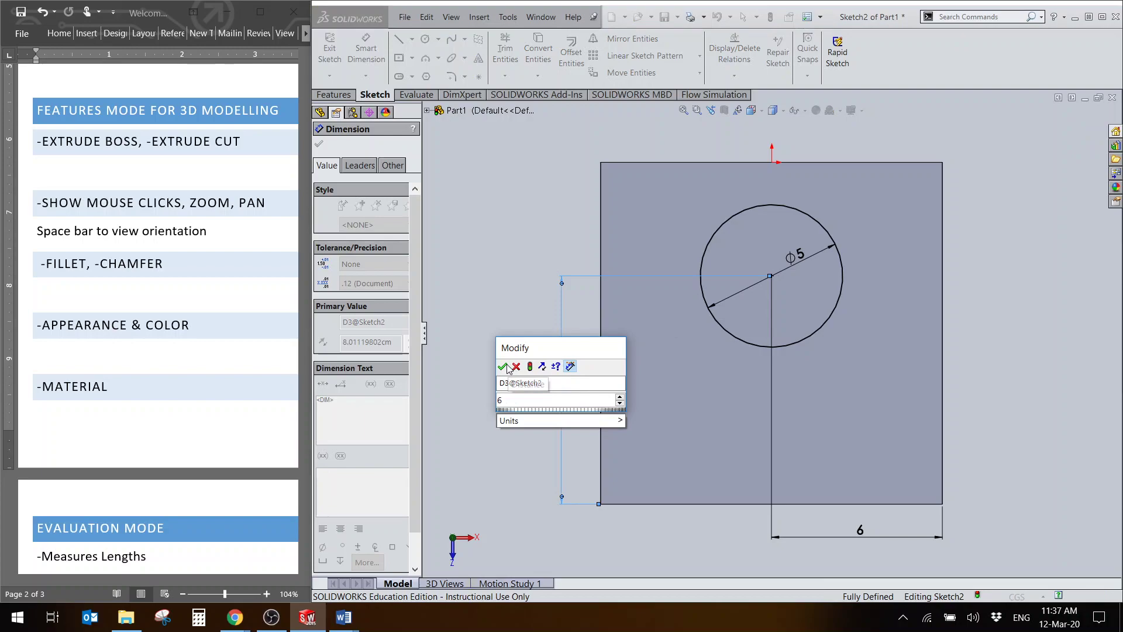
click(517, 367)
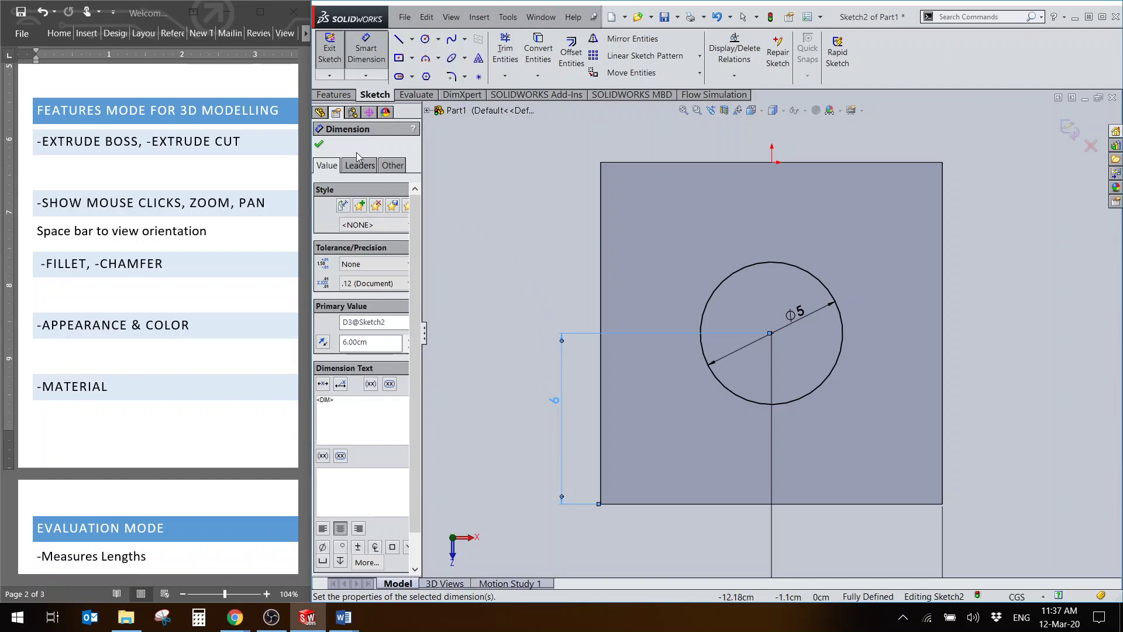
click(320, 146)
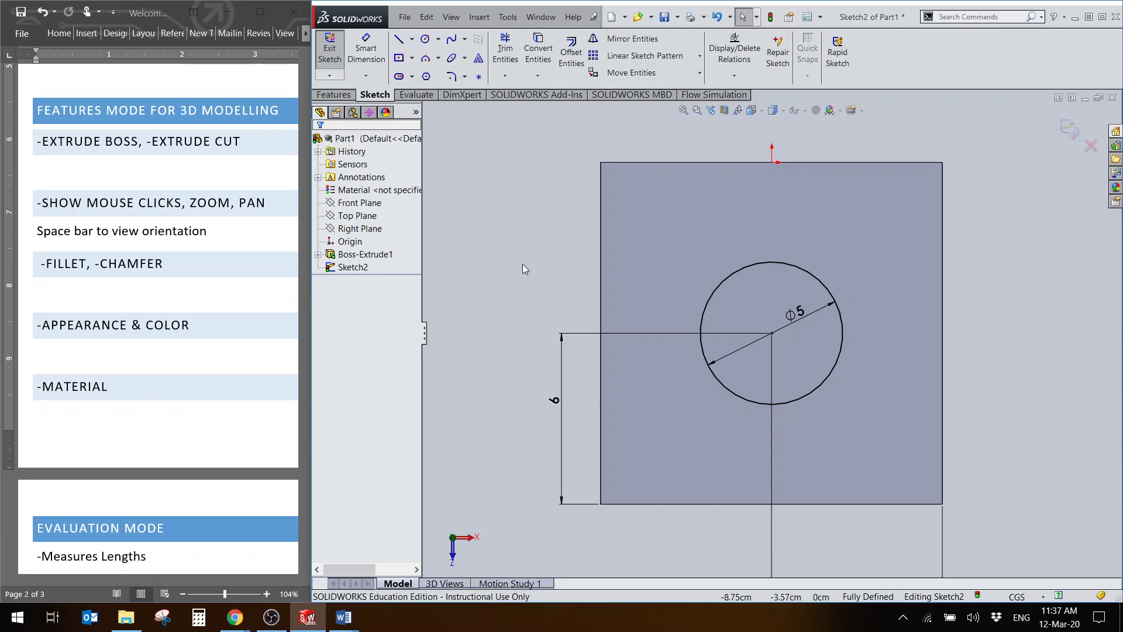
Step: Move the horizontal 6 cm dimension closer to the face's lower edge
scroll(805, 379, down, 1)
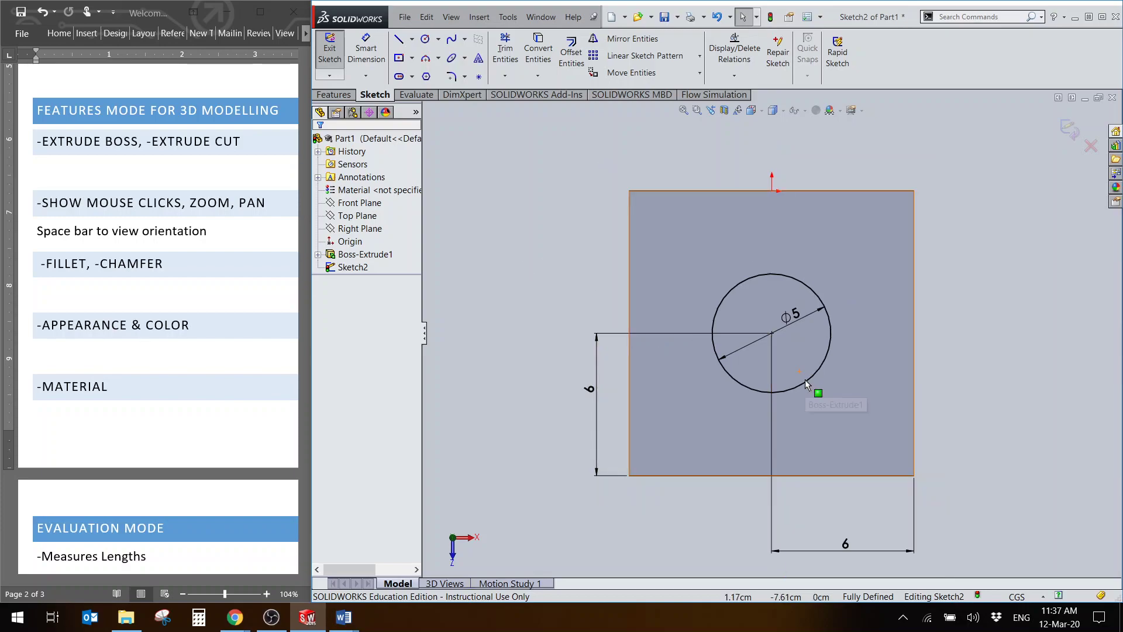
ctrl+middle_drag(841, 510, 827, 475)
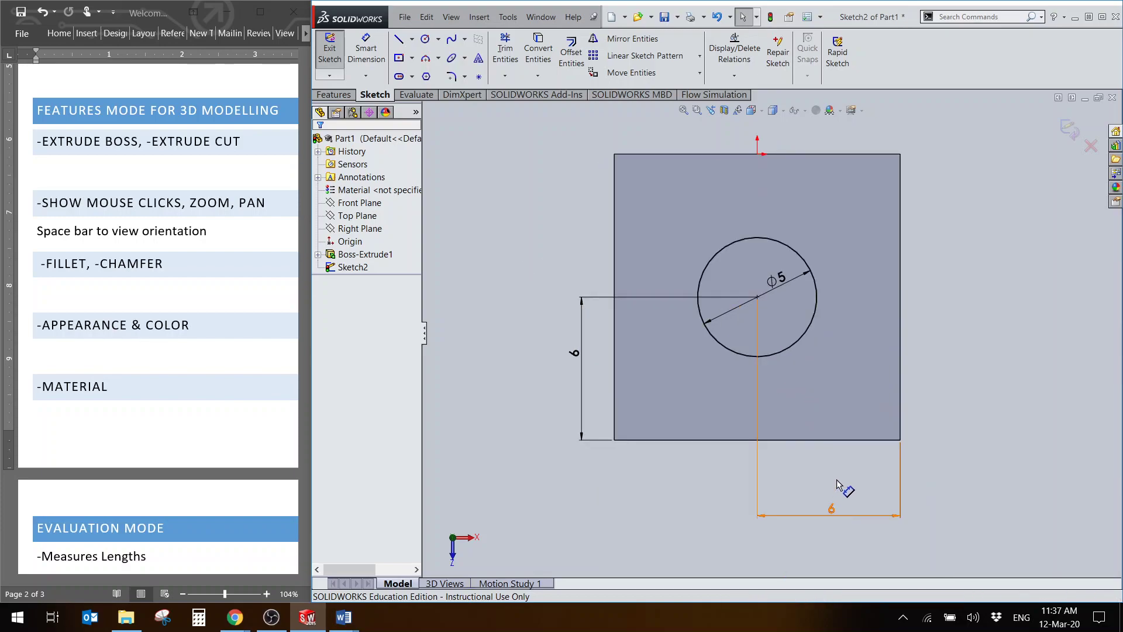
drag(843, 486, 839, 466)
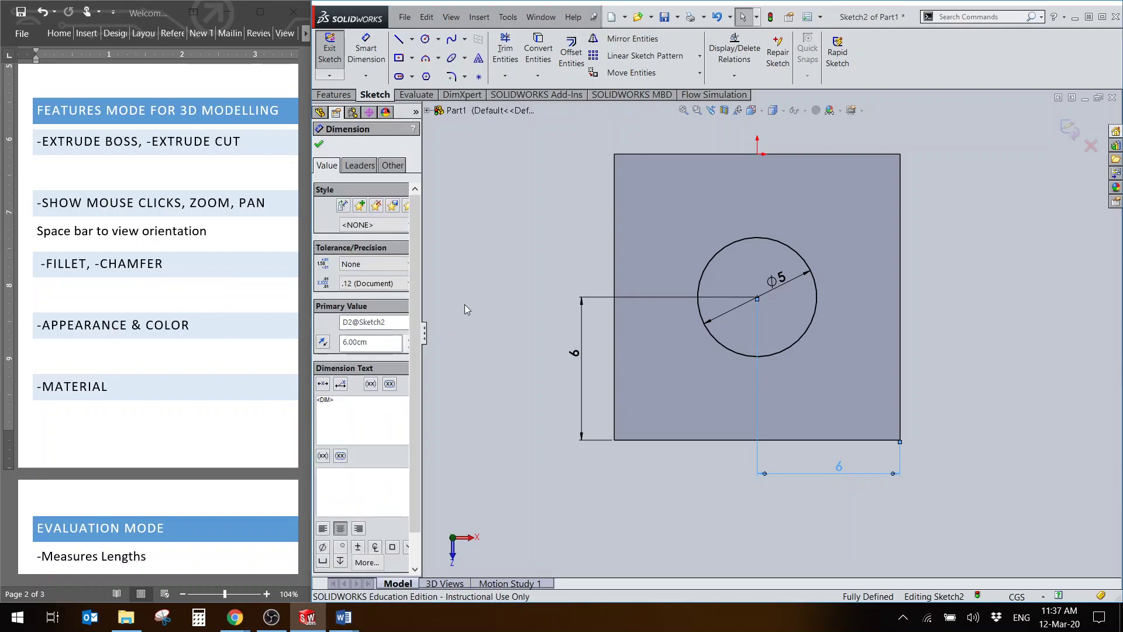
click(319, 144)
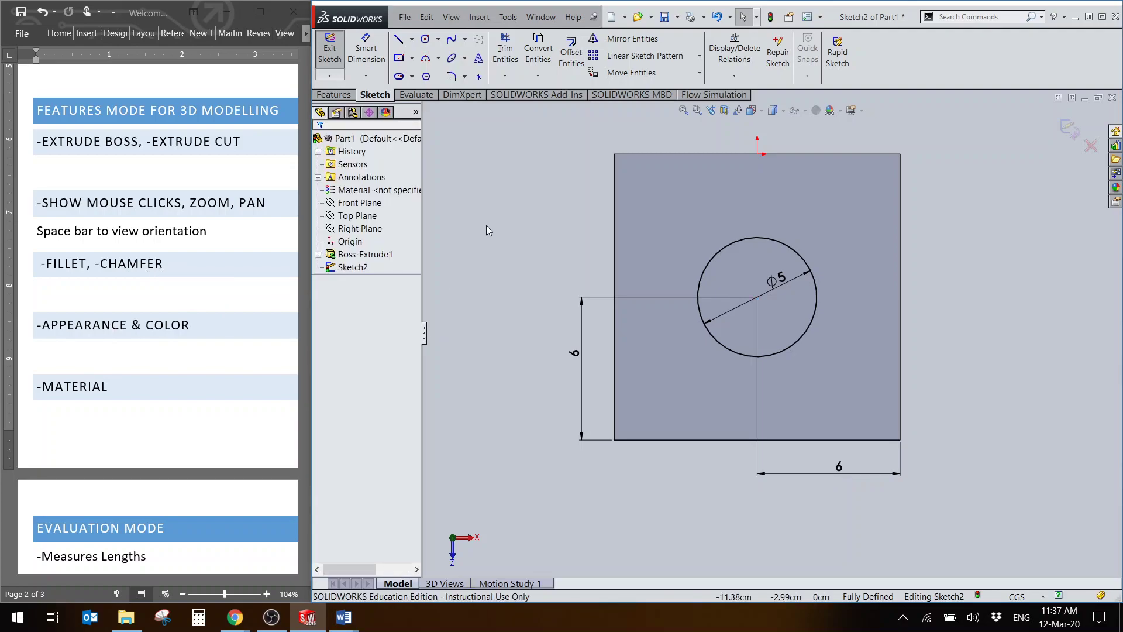
Step: View the cube with its circle sketch in isometric orientation, and return to the view normal to the sketch
key(space)
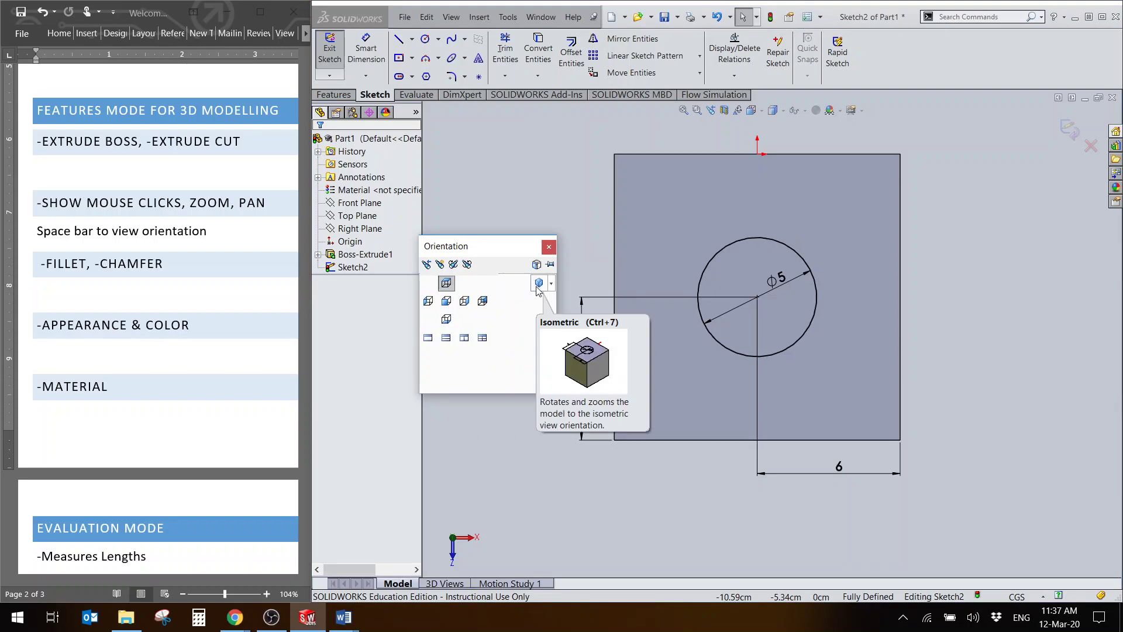
key(Escape)
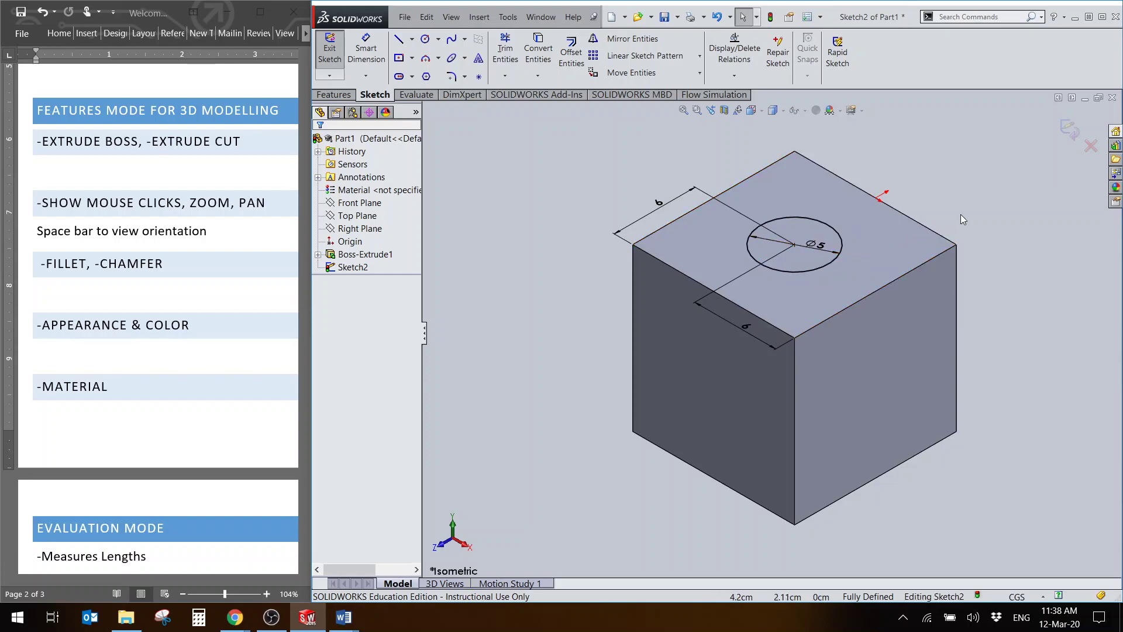
key(space)
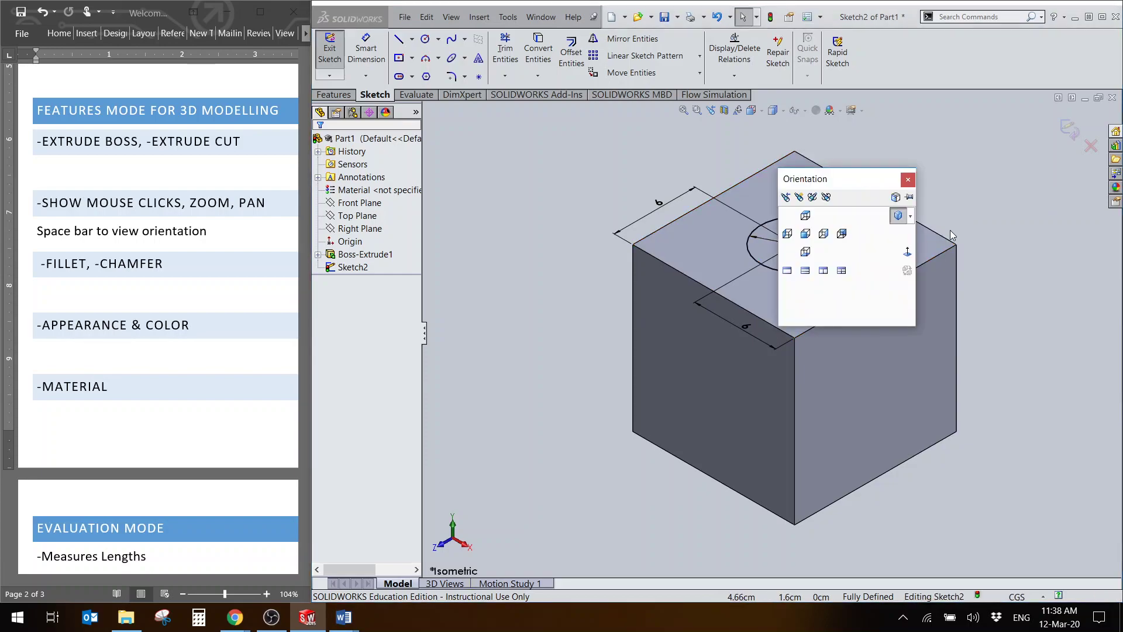
click(907, 253)
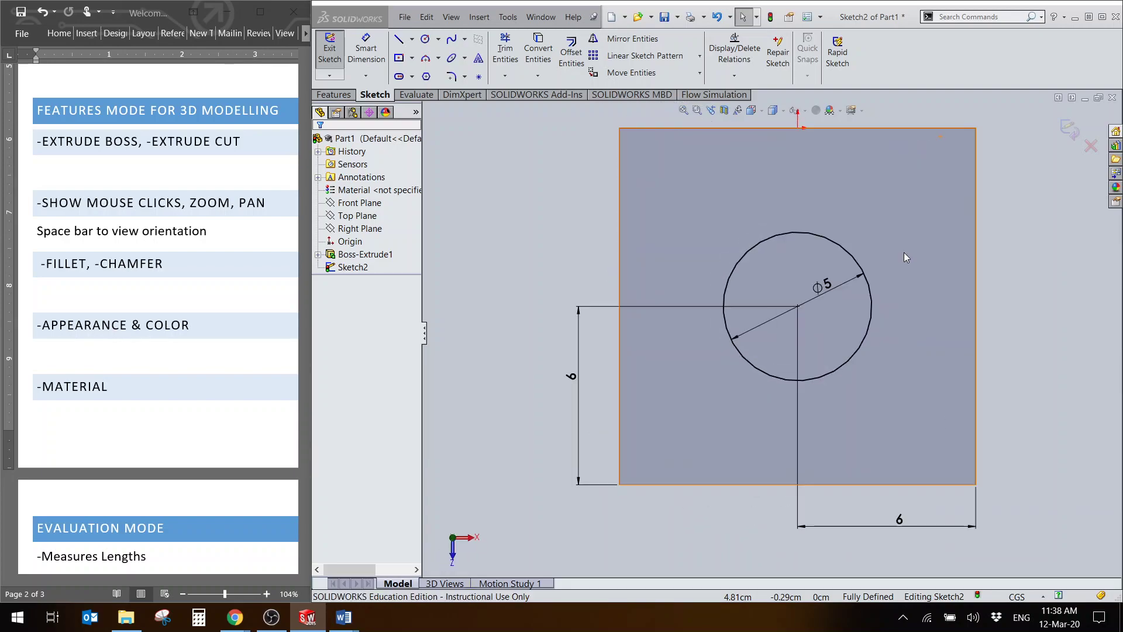
Step: Set the view to isometric and exit the circle sketch, keeping its changes
key(space)
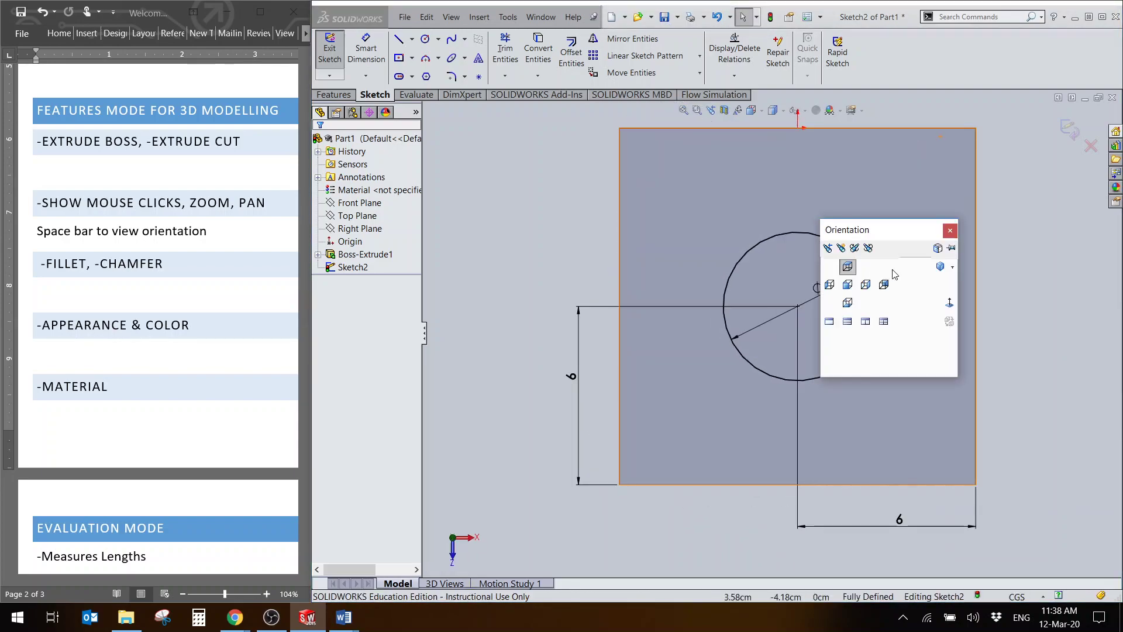
click(940, 267)
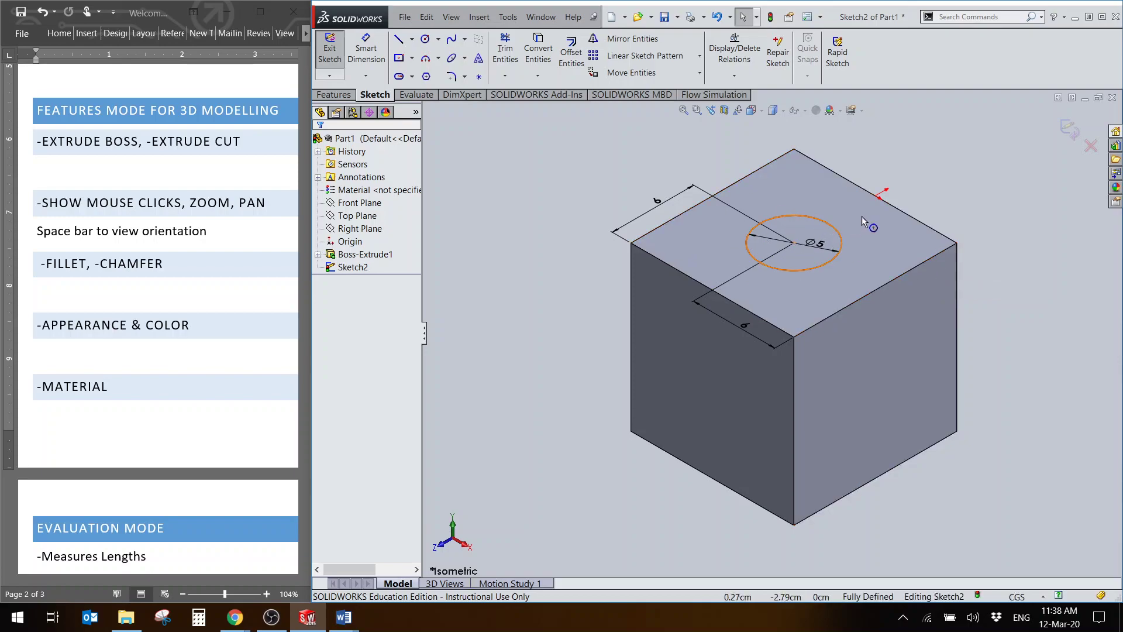
click(1074, 133)
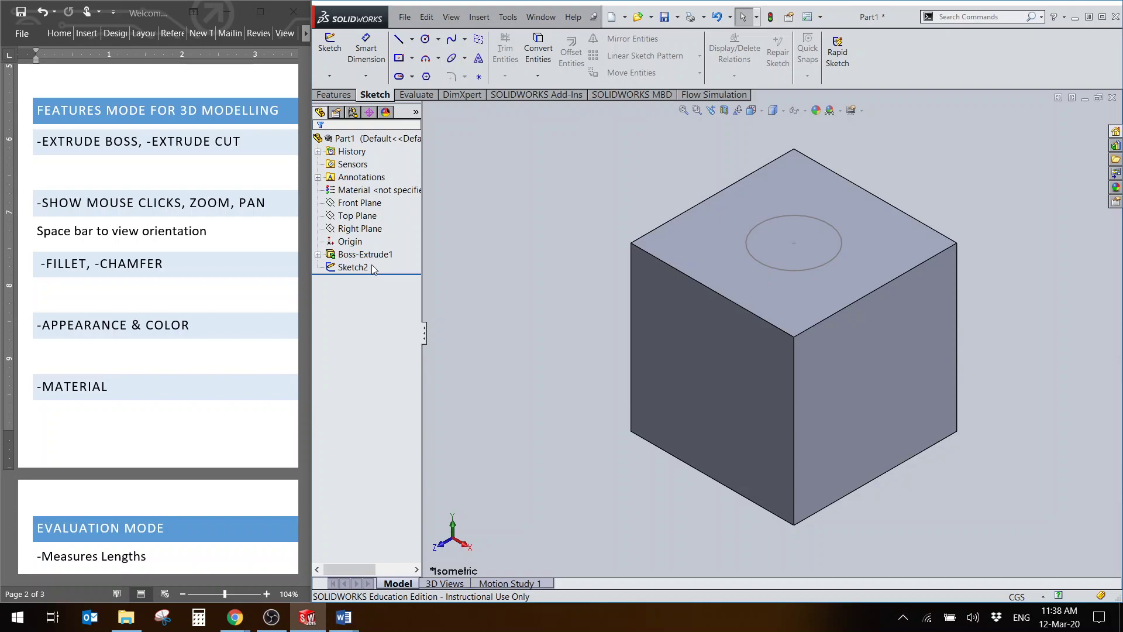
Step: Expand Boss-Extrude1 and highlight its Sketch1 and the extrusion to examine how they relate, and clear the selection
click(318, 256)
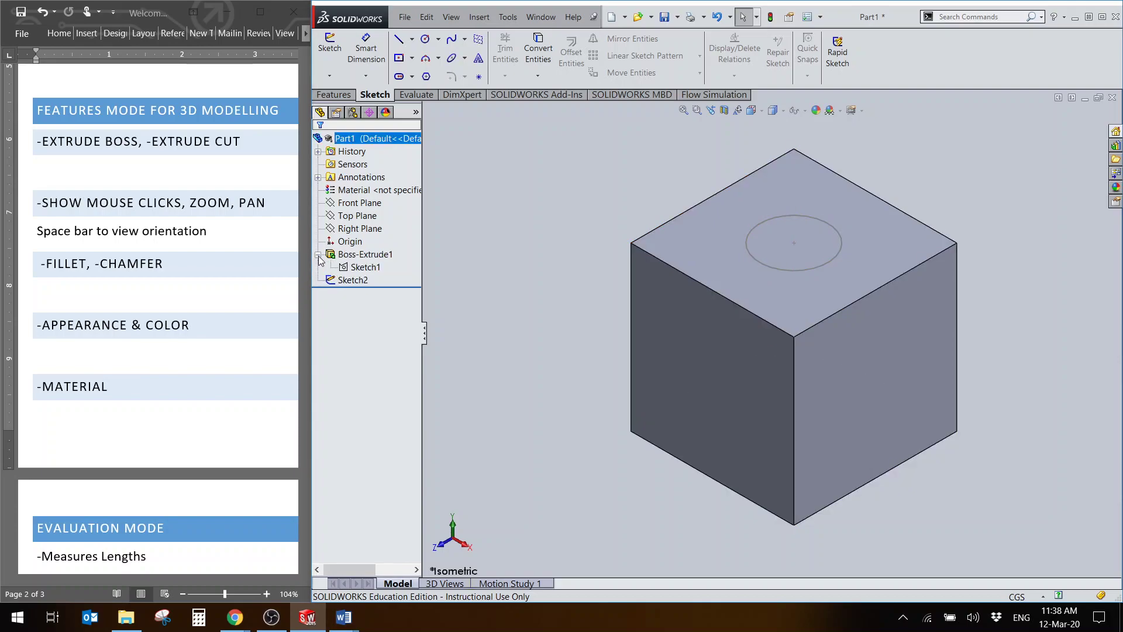
click(363, 268)
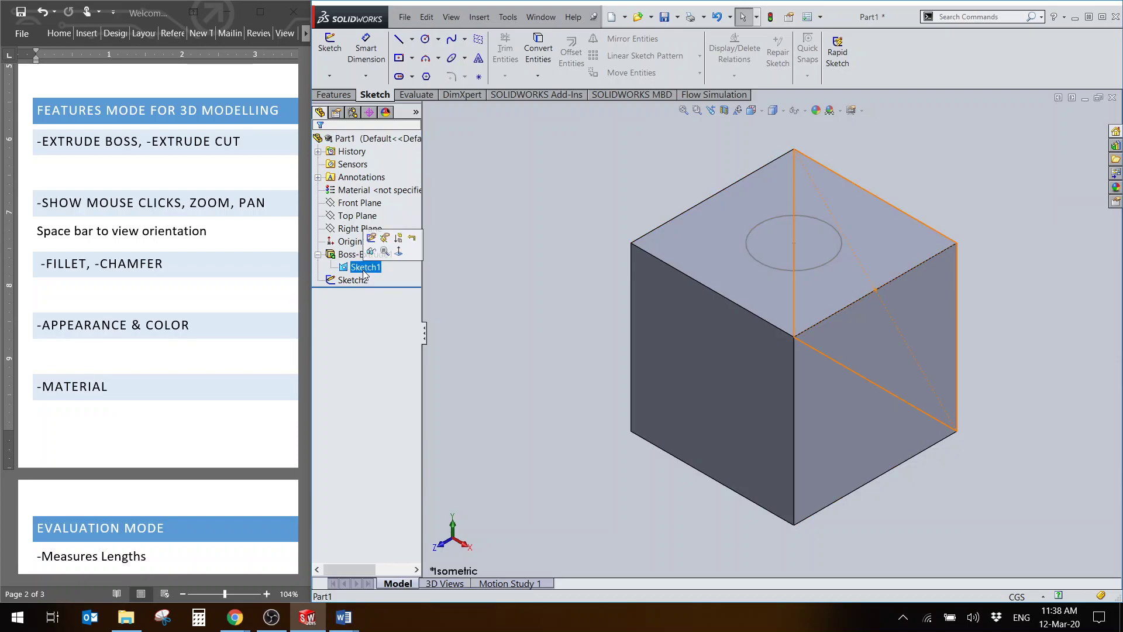
click(362, 269)
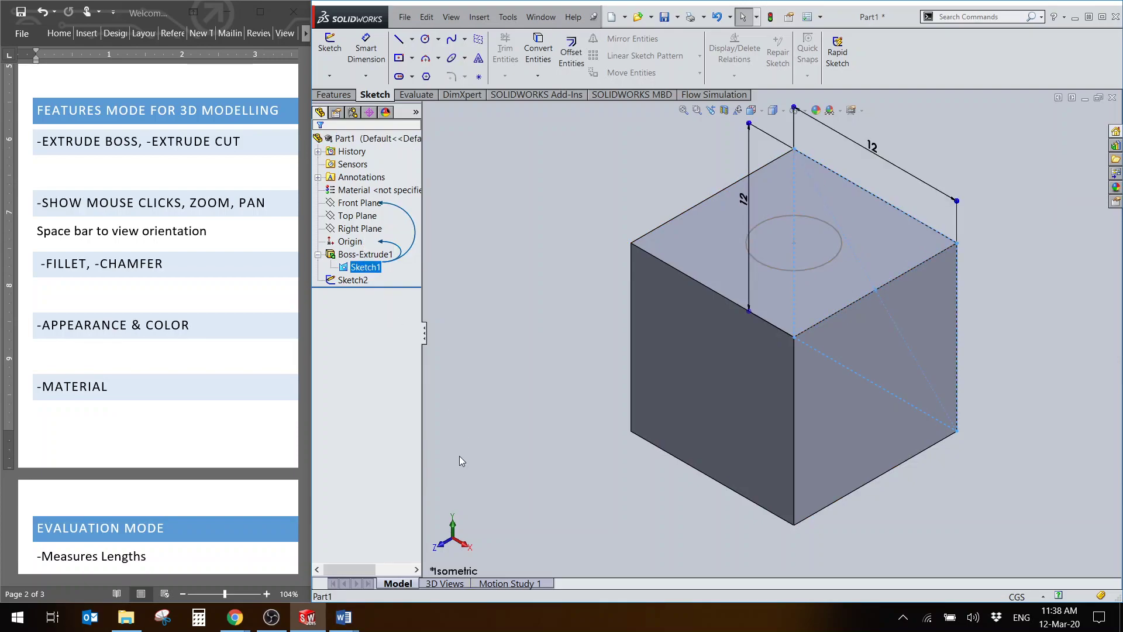
ctrl+click(371, 259)
click(370, 258)
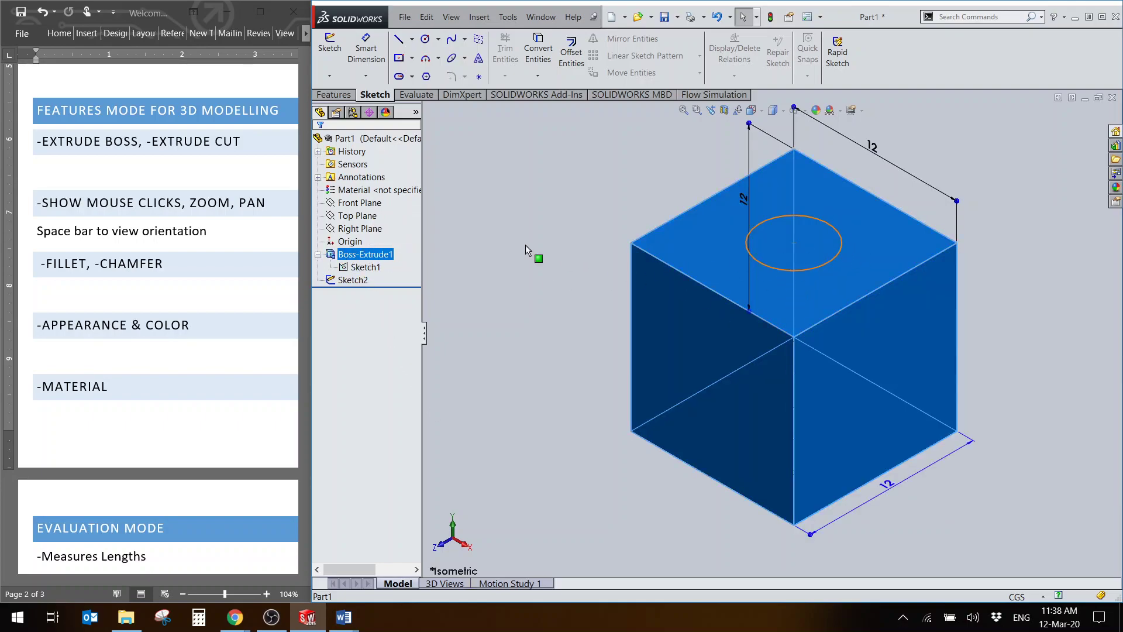
click(374, 268)
click(522, 370)
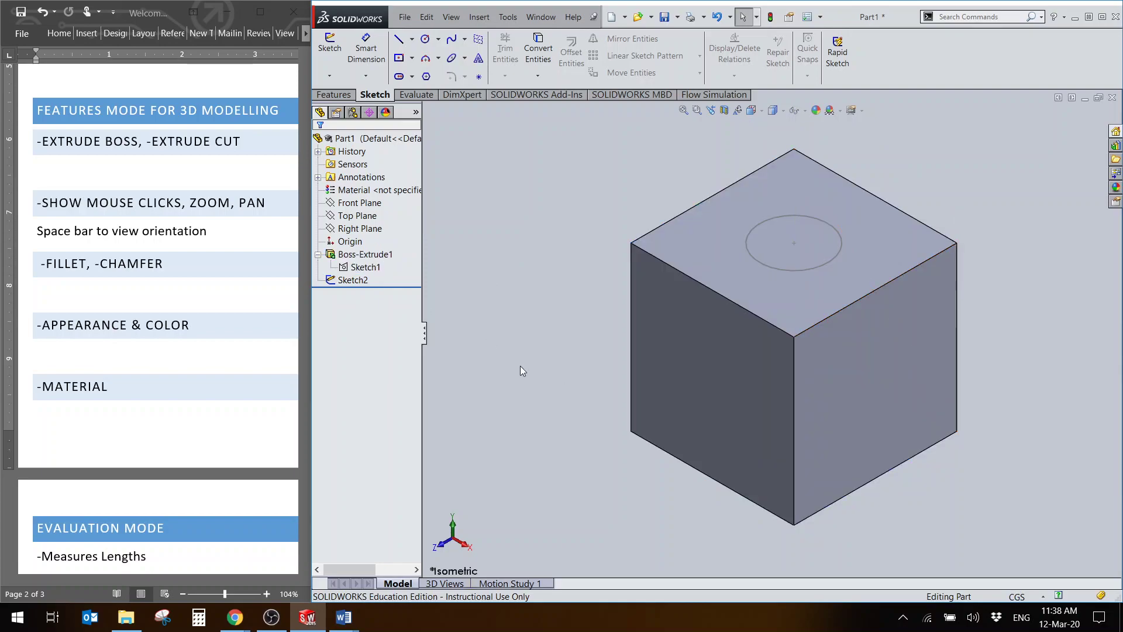
click(353, 296)
Step: Extrude the 5 cm circle on the cube's top face as a 2 cm blind boss, merged with the cube
click(351, 94)
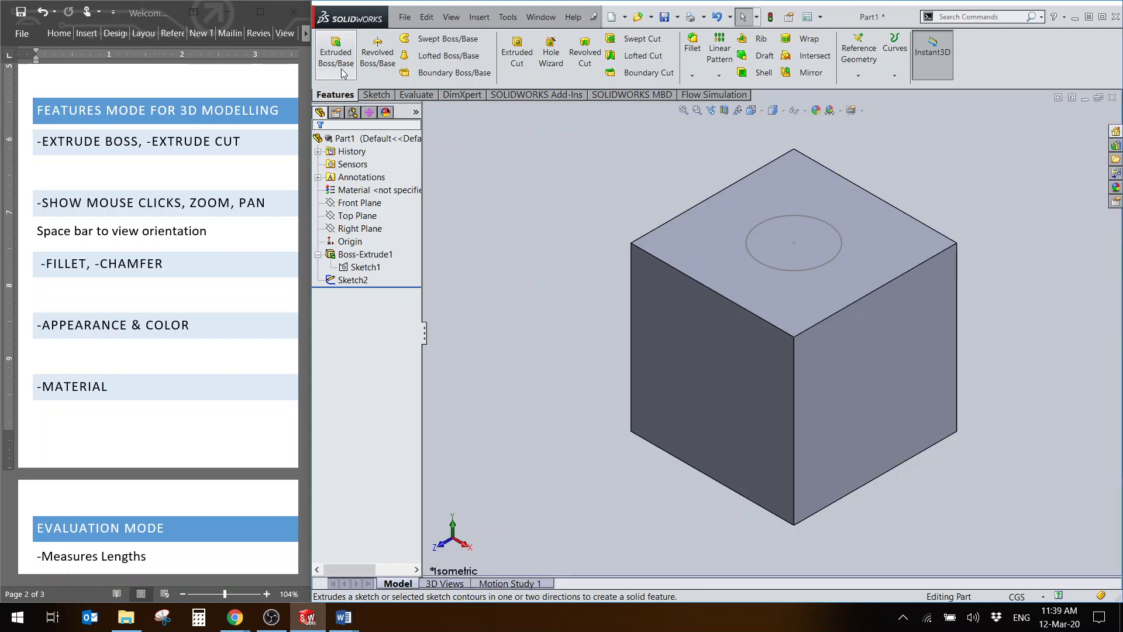
click(341, 68)
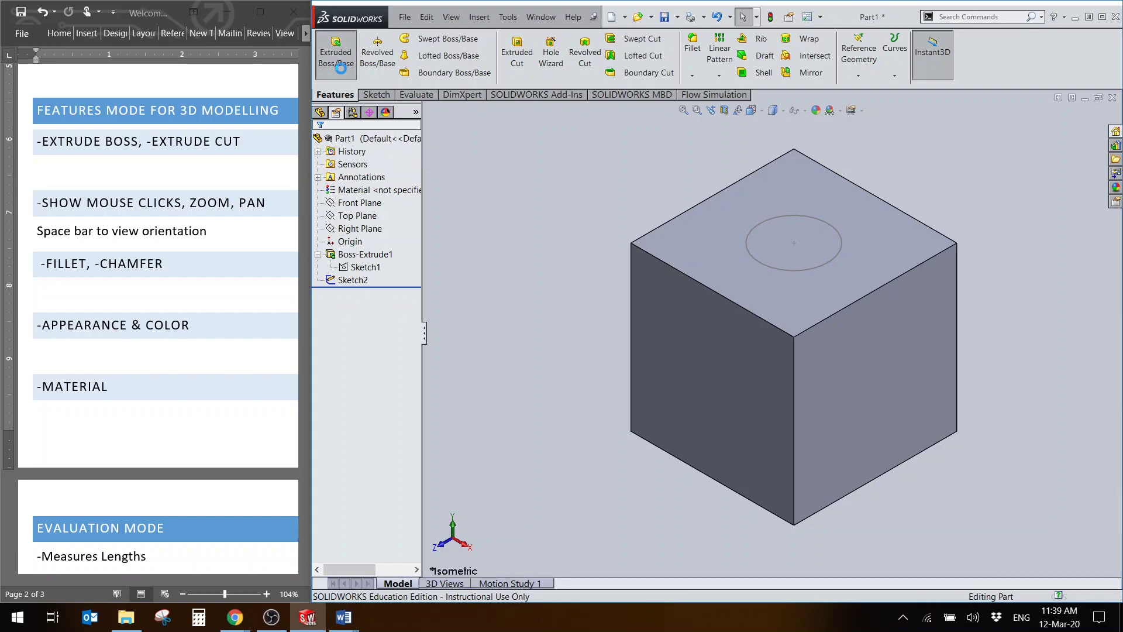
click(750, 235)
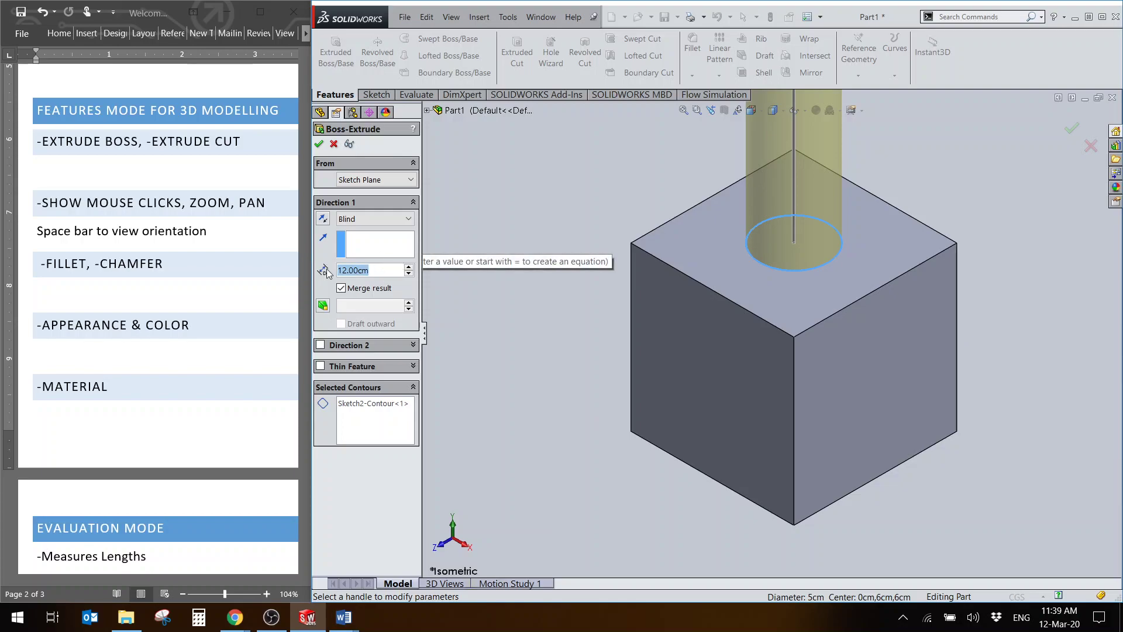
text(2c)
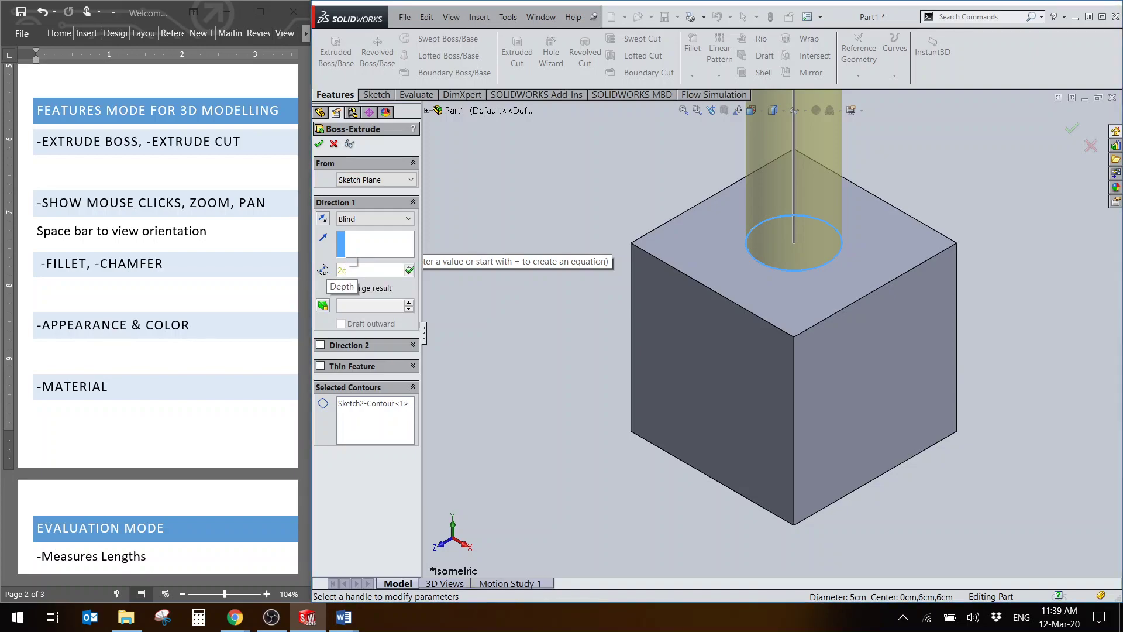
key(Return)
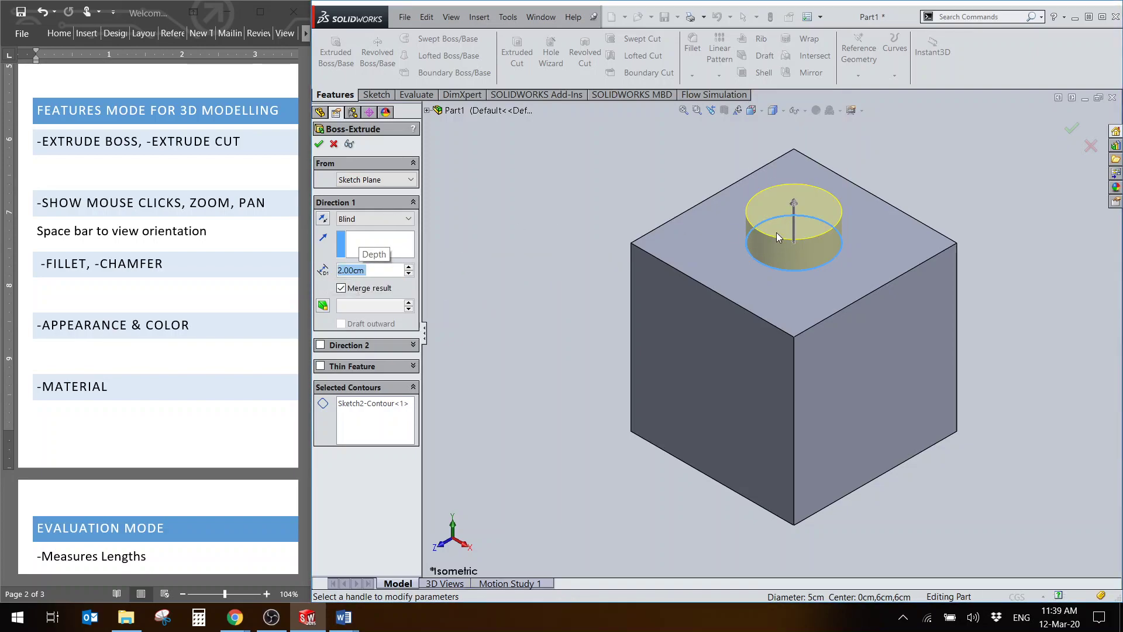
click(319, 144)
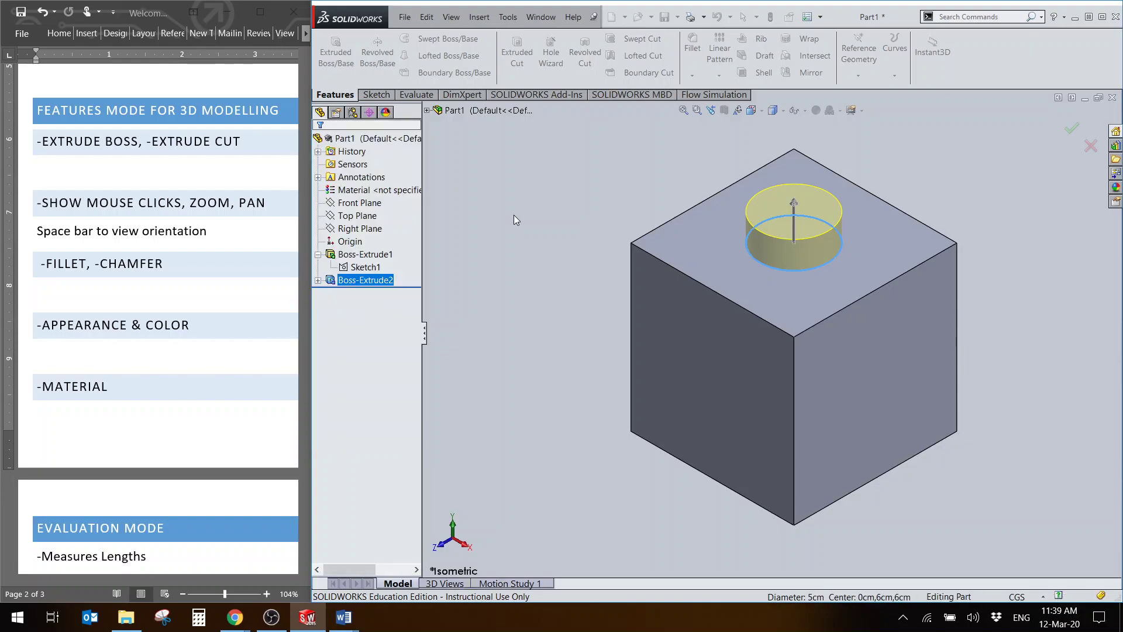
click(345, 303)
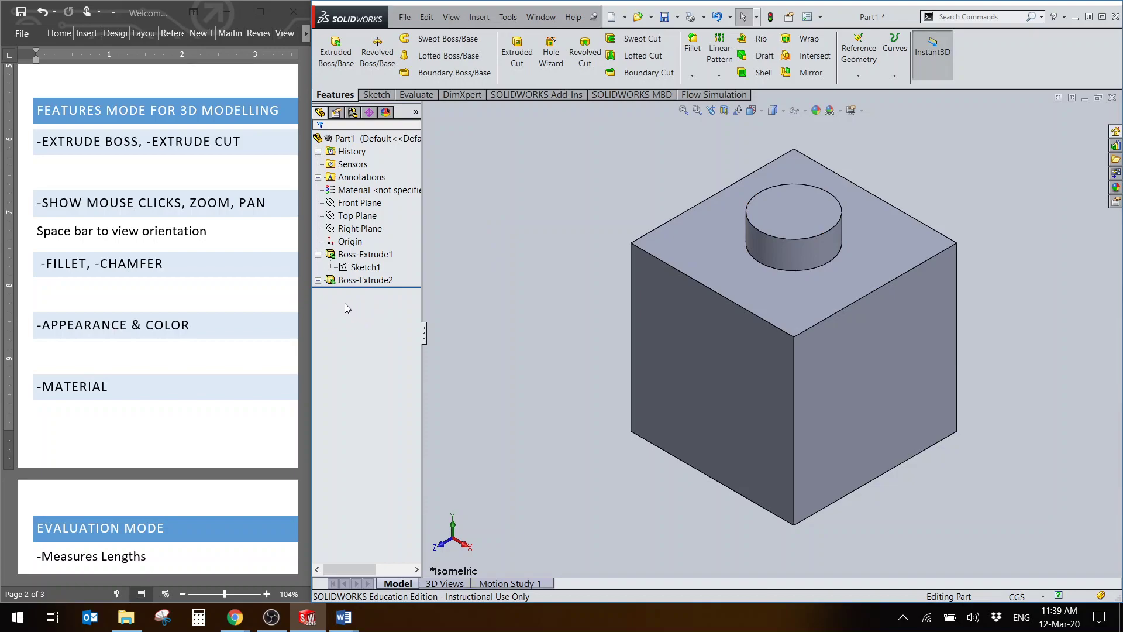
Step: Expand Boss-Extrude2 and highlight the extrusion and its Sketch2 to examine how they relate, and clear the selection
click(319, 282)
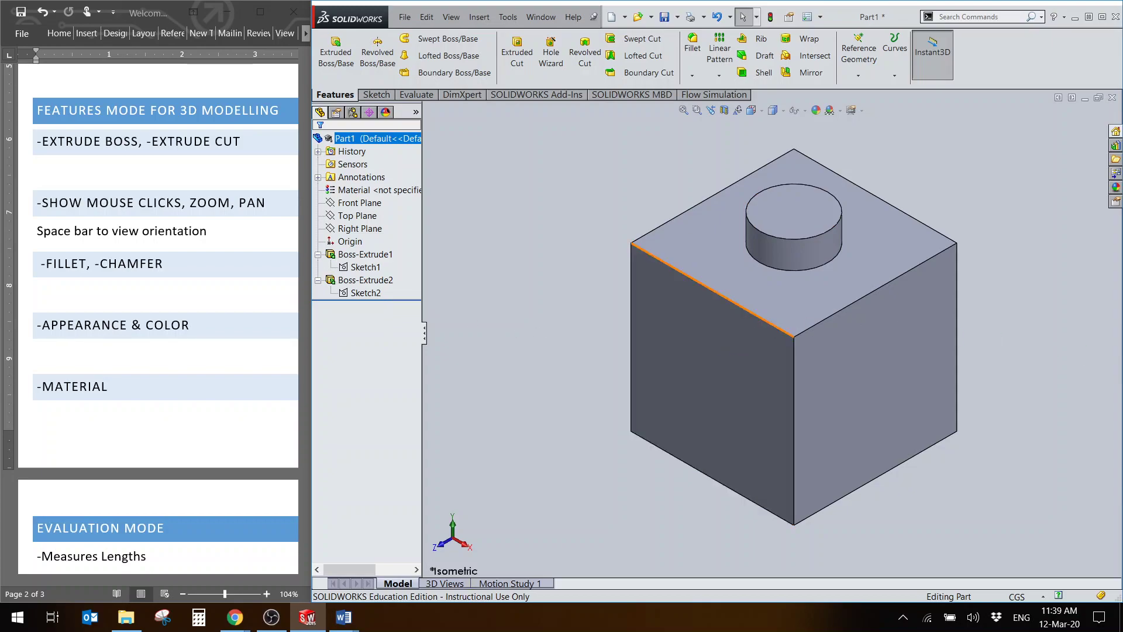
click(364, 281)
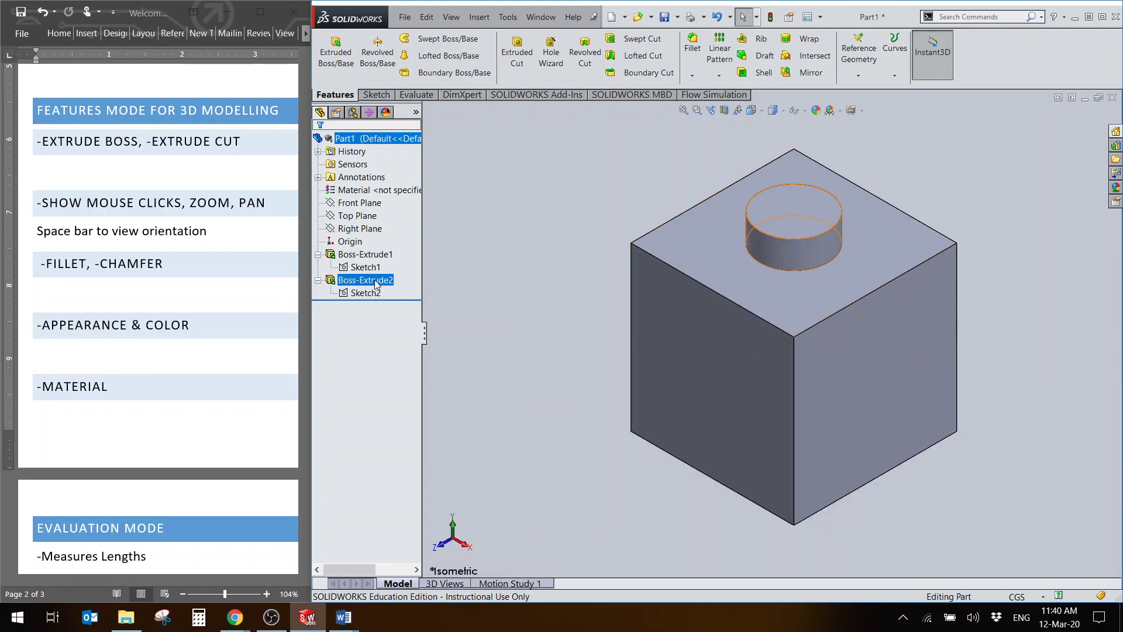
click(367, 294)
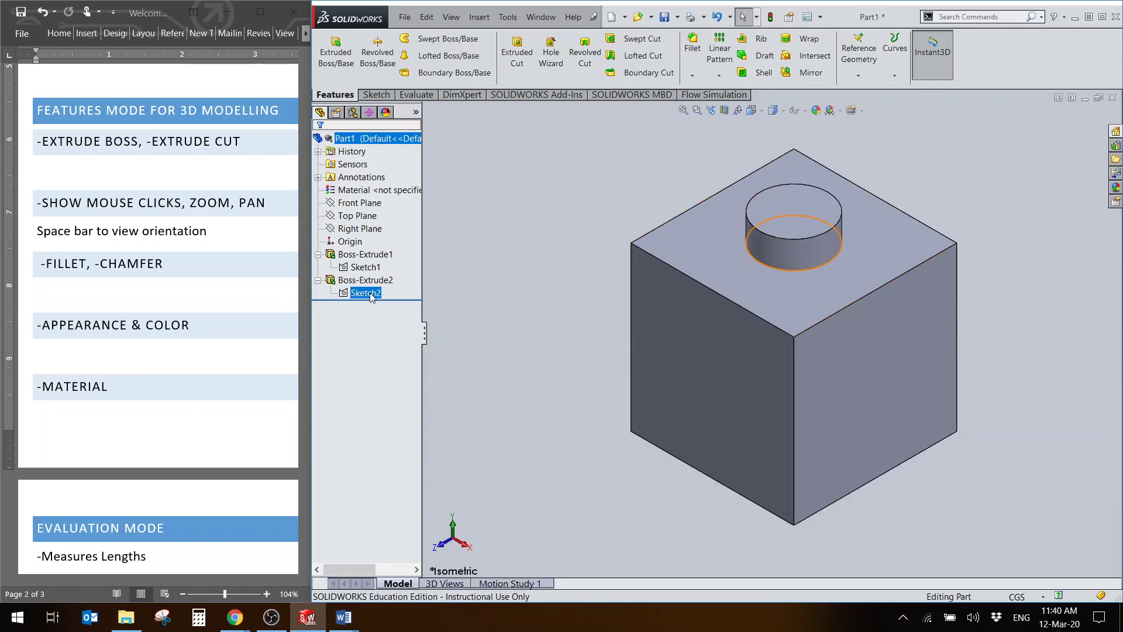
click(433, 285)
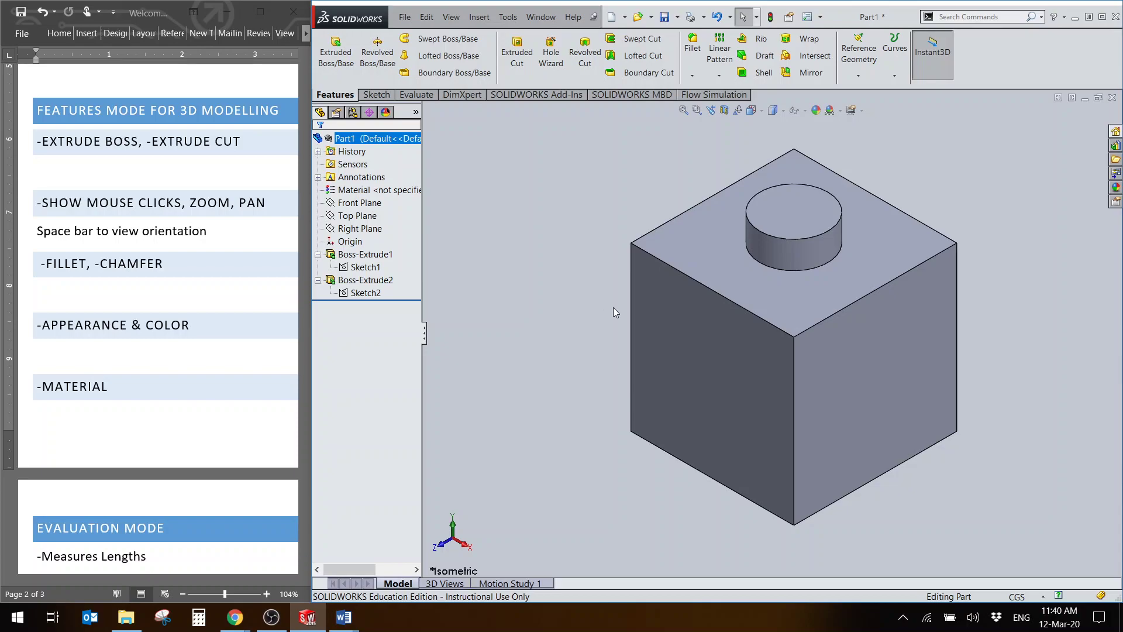
click(892, 374)
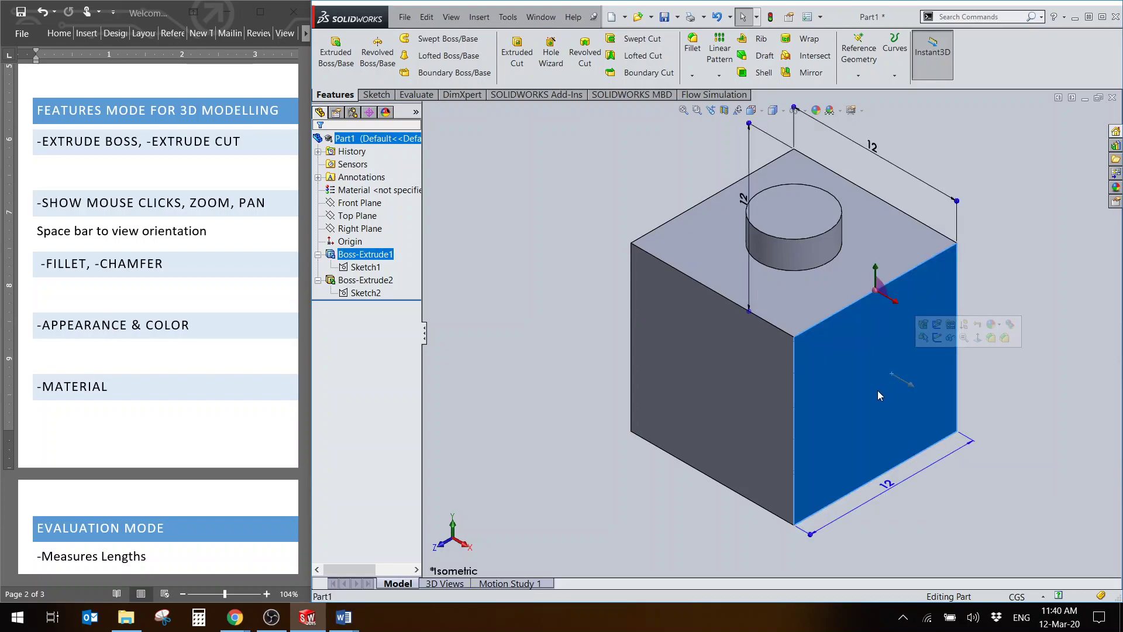
click(847, 374)
click(841, 369)
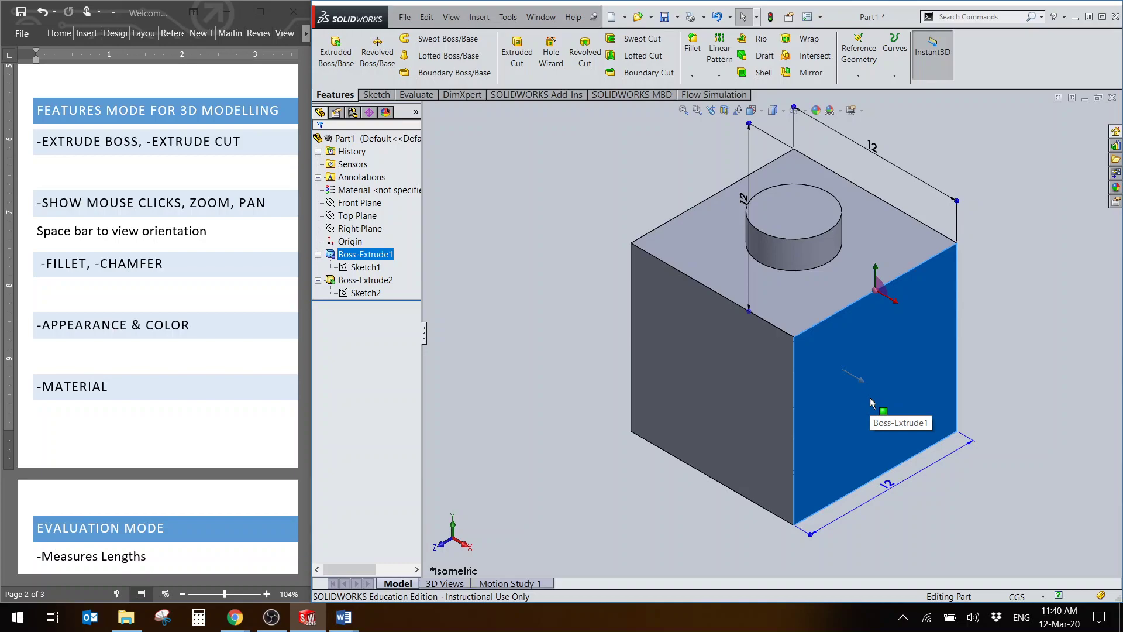
click(338, 62)
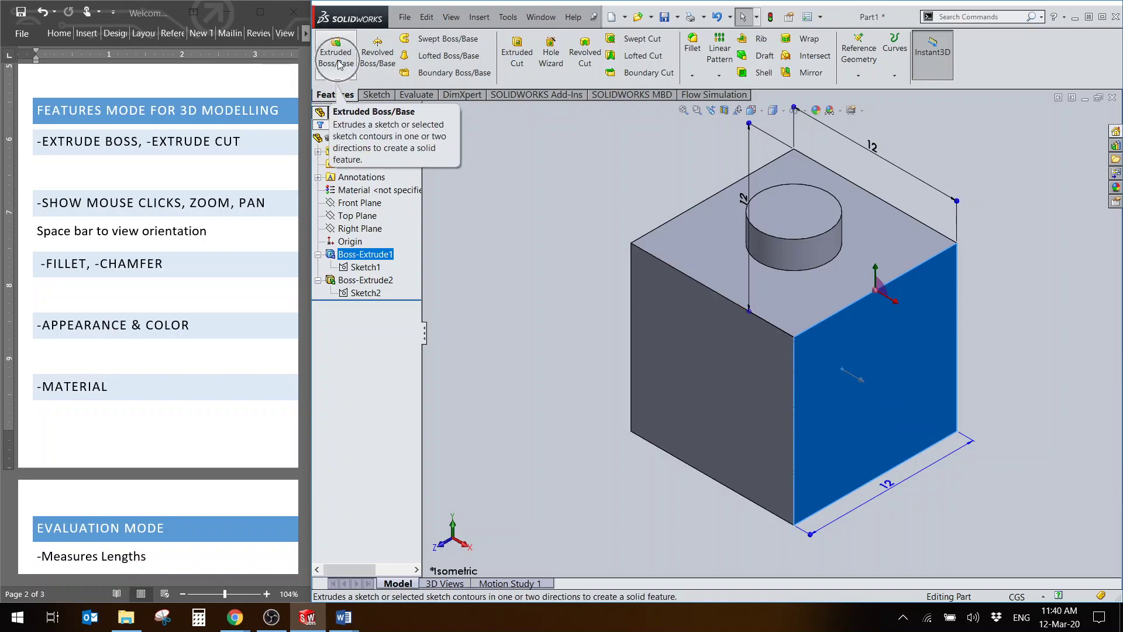
click(517, 67)
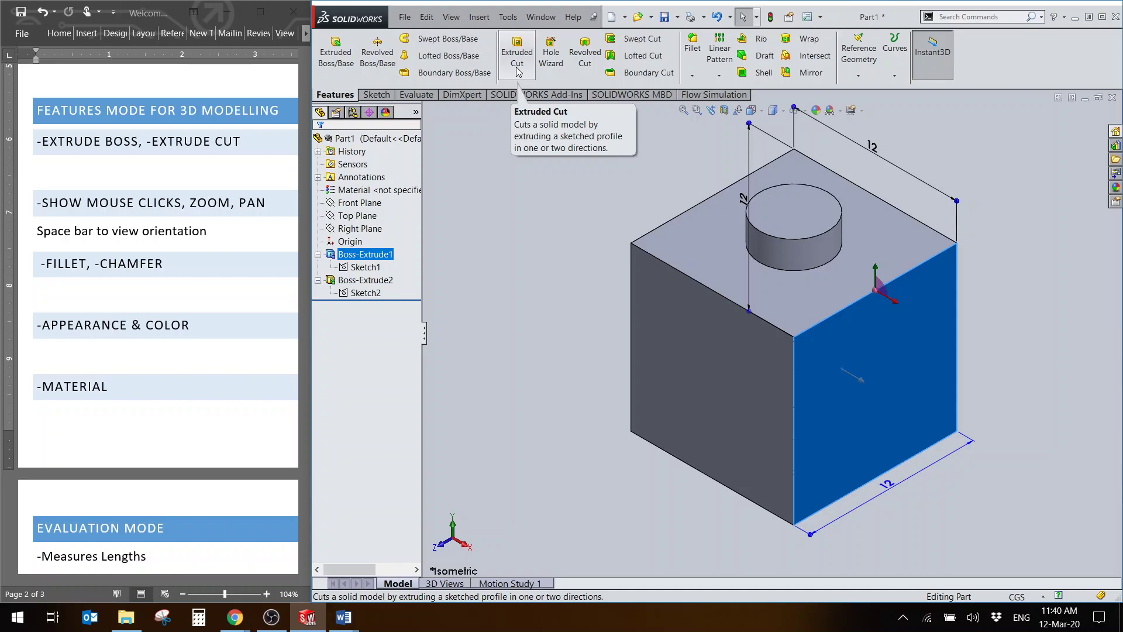
Step: Open a new sketch with the Circle tool on the cube's right side face, viewed normal to the face
click(377, 95)
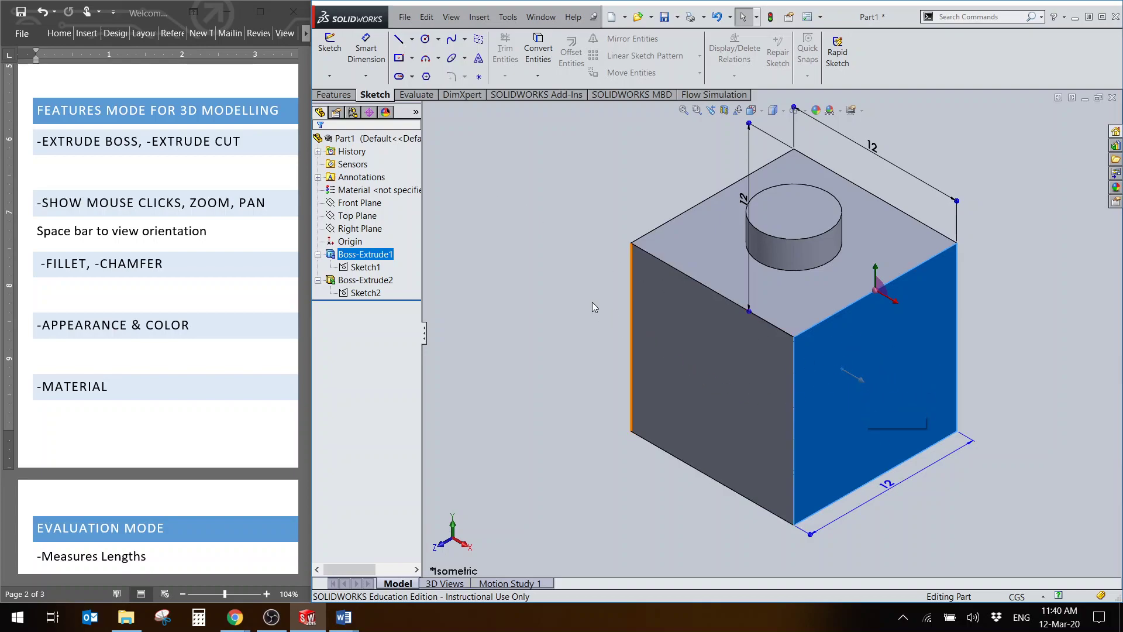
click(869, 357)
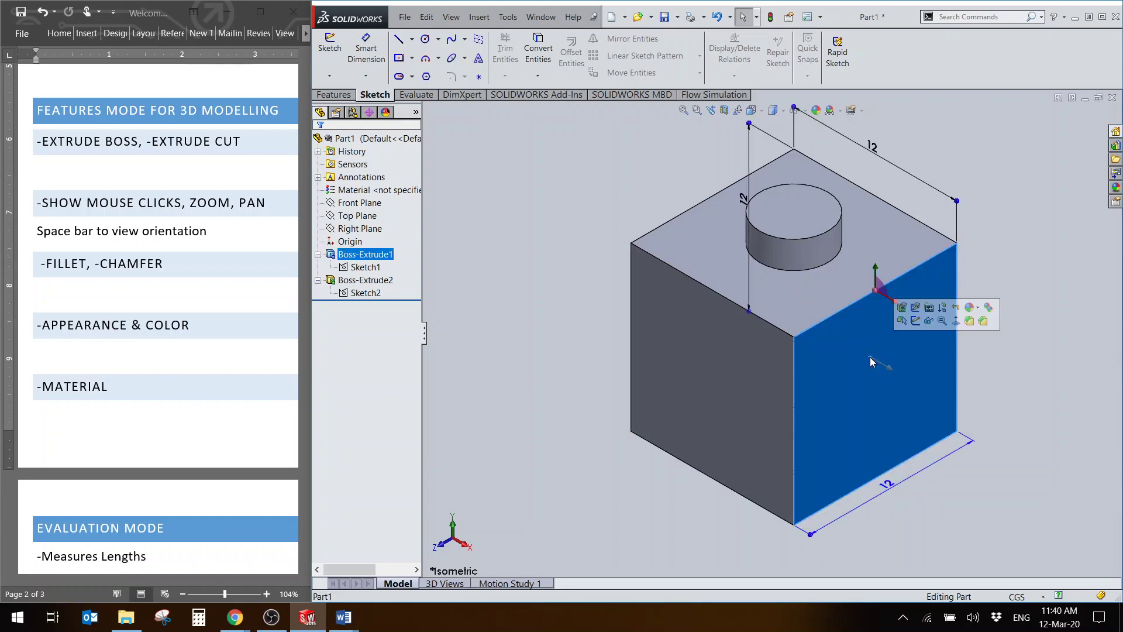
click(426, 39)
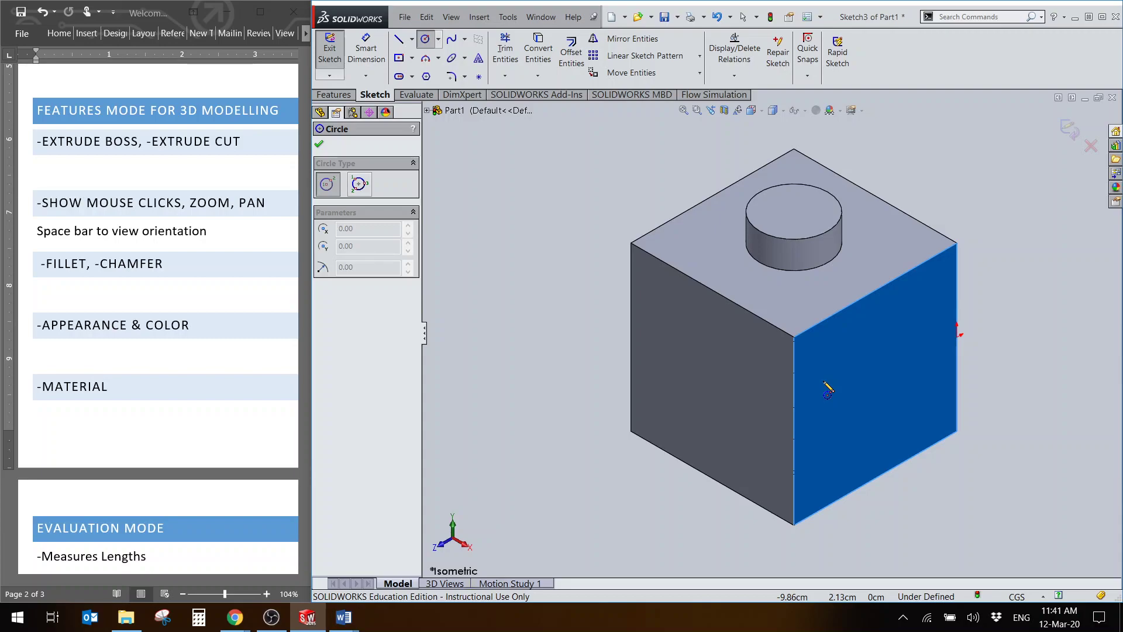
key(space)
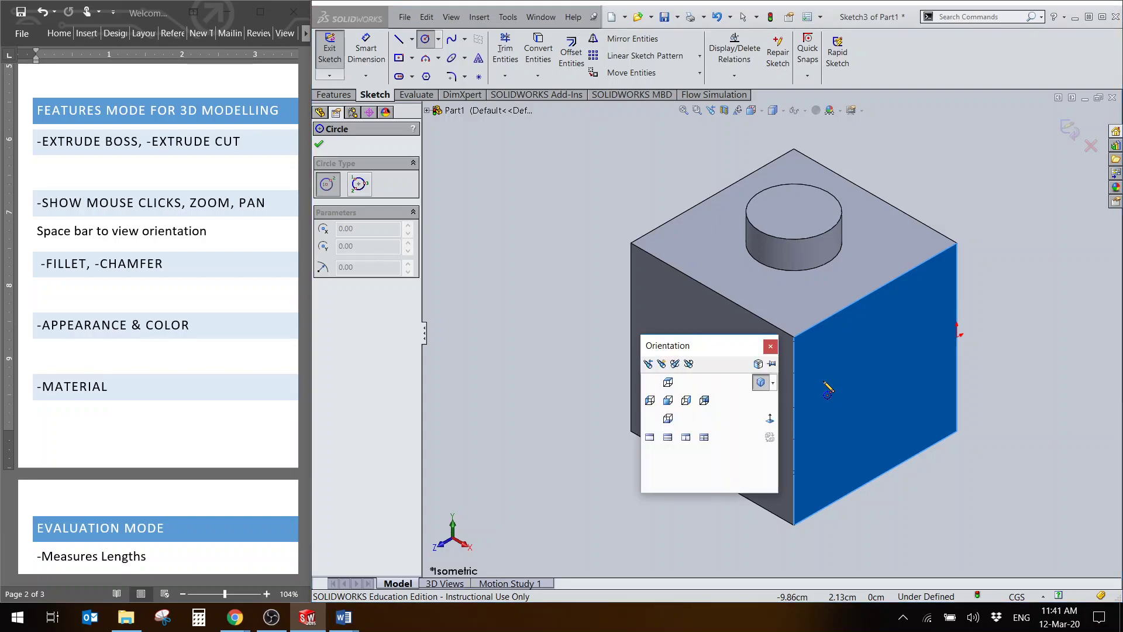
click(771, 419)
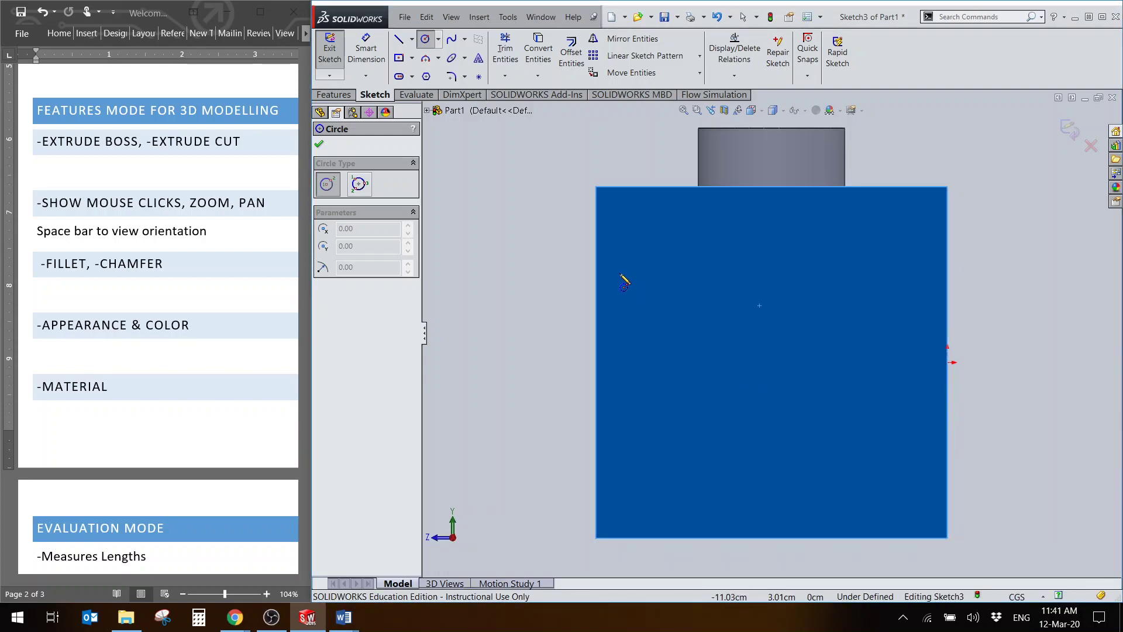
Step: Sketch four circles towards the face's corners, with radii about 1.16 cm upper left, 0.89 cm upper right, 0.92 cm lower left and 0.89 cm lower right
click(654, 252)
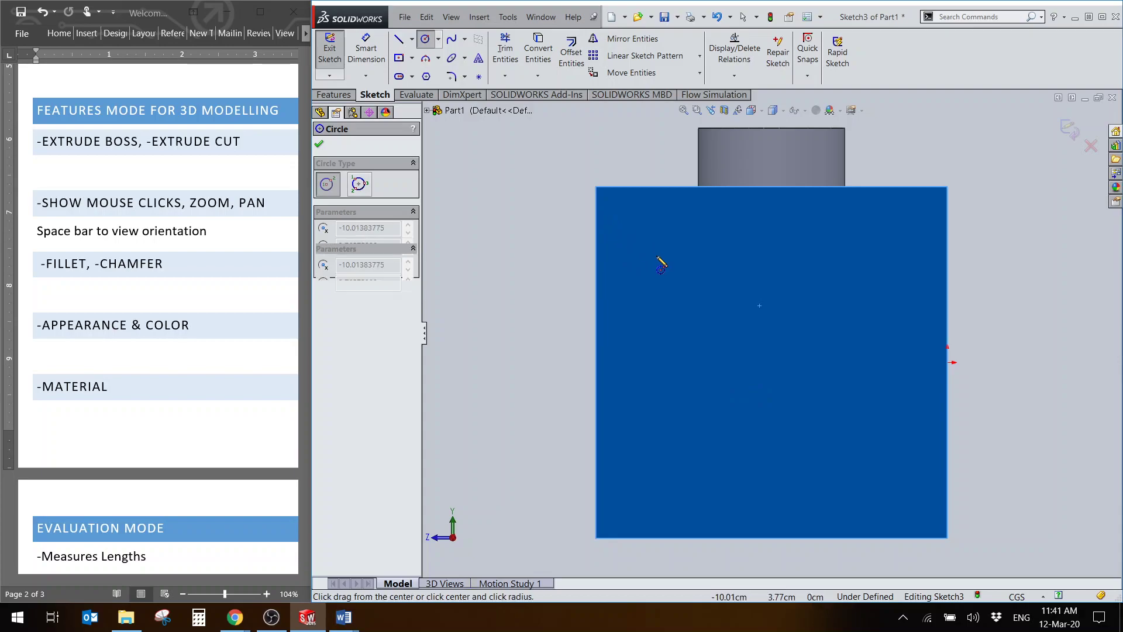
click(678, 292)
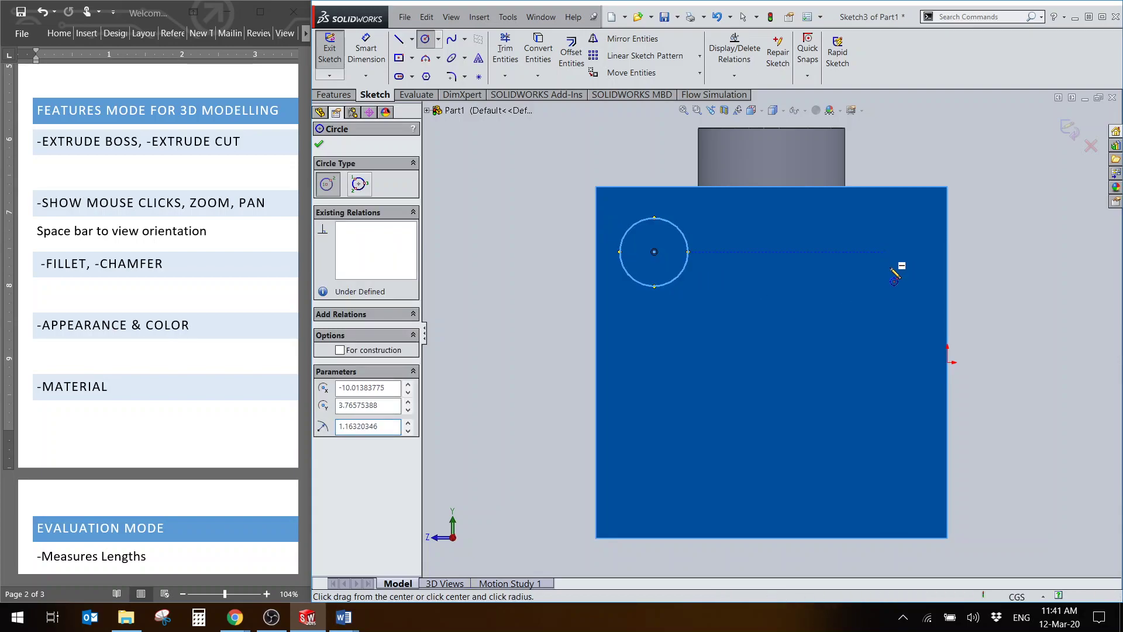
click(887, 251)
click(893, 285)
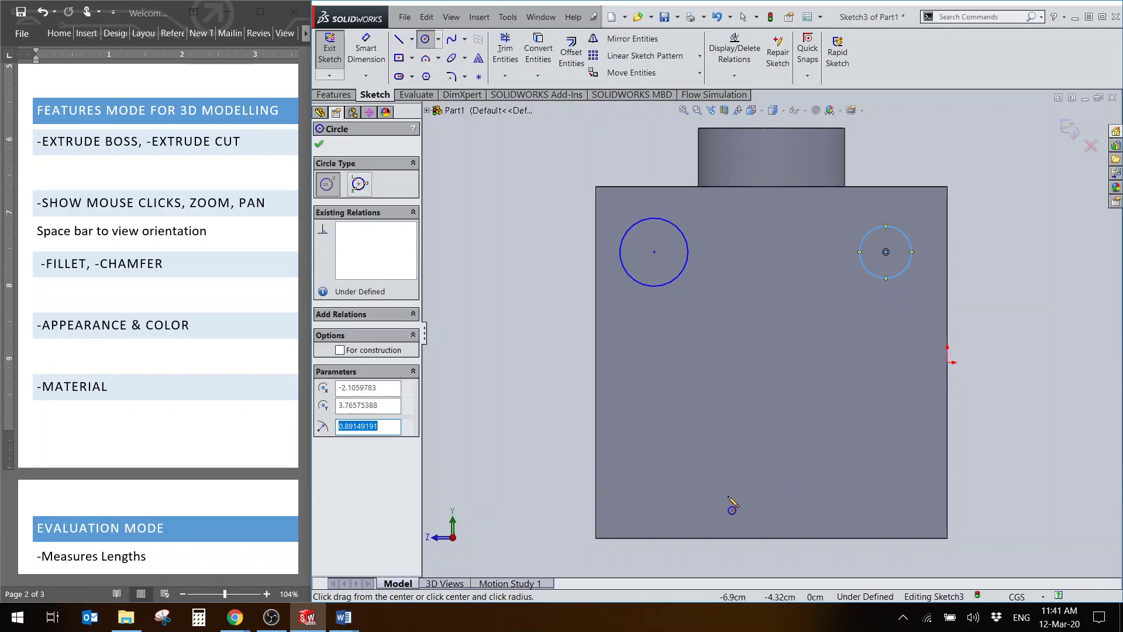
click(694, 468)
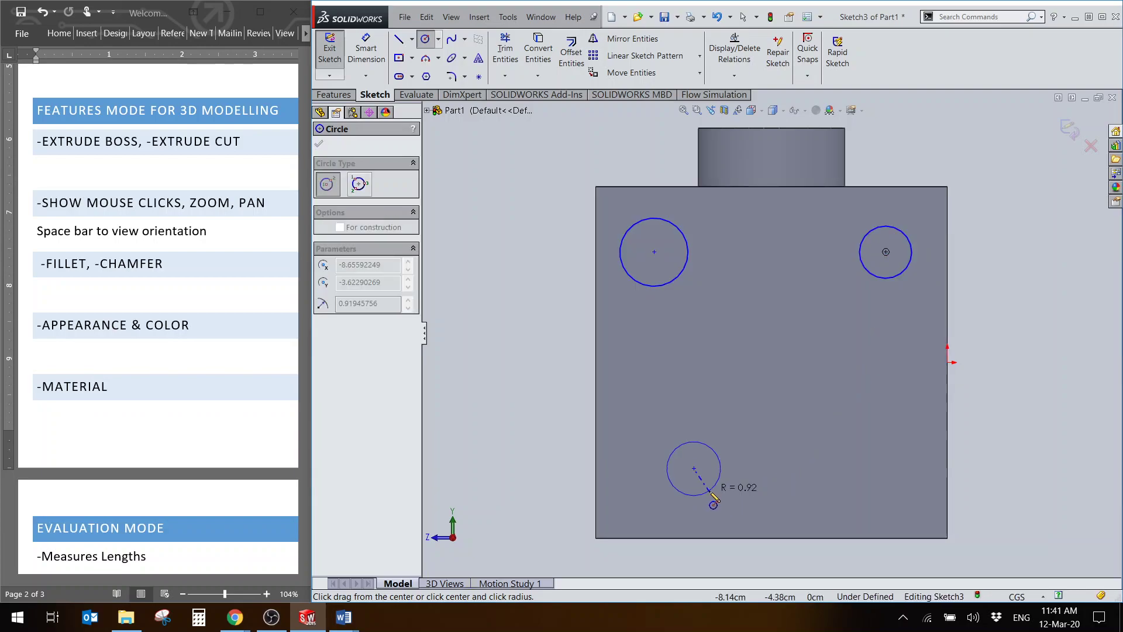
click(721, 481)
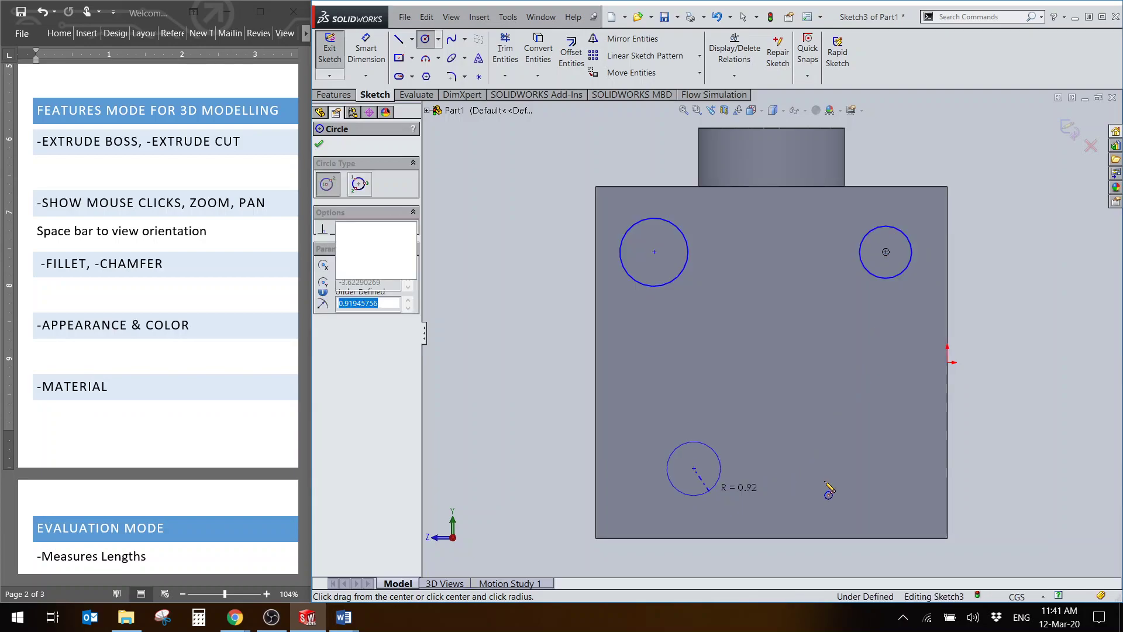
click(864, 460)
click(878, 495)
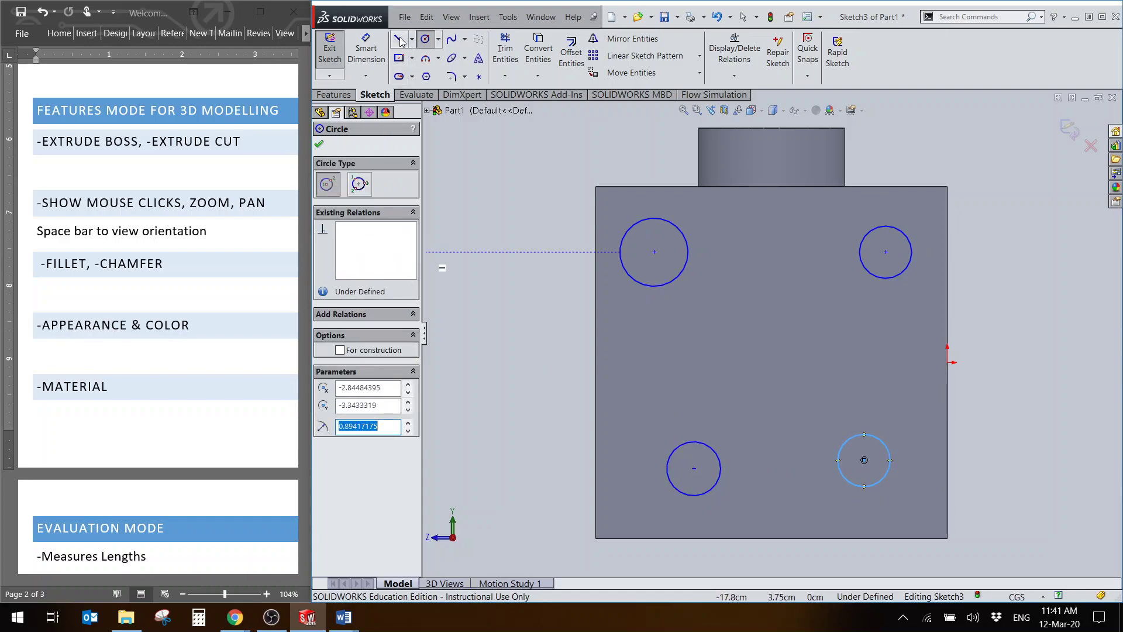
click(771, 311)
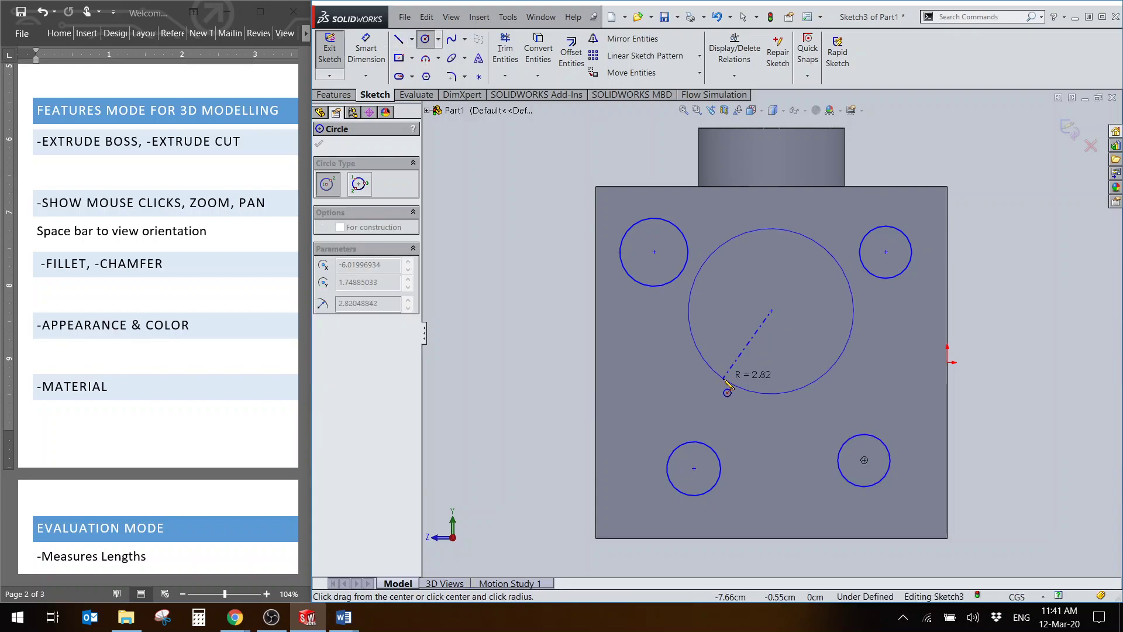
key(Escape)
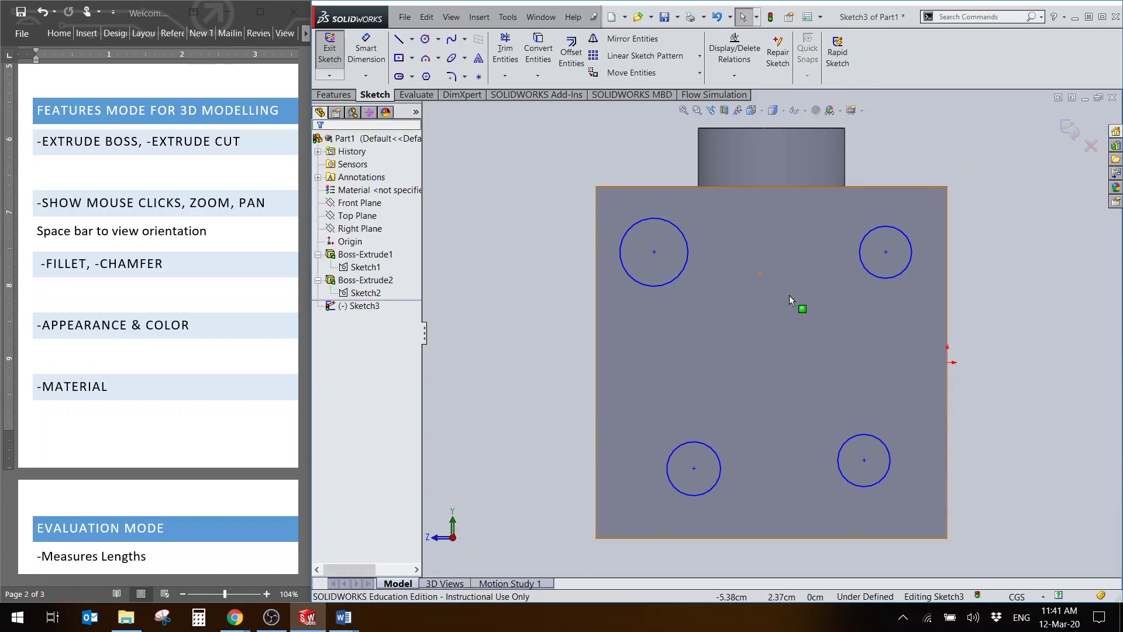
Step: Sketch a slanted line about 2.5 cm long near the middle of the face, between the four circles
click(400, 43)
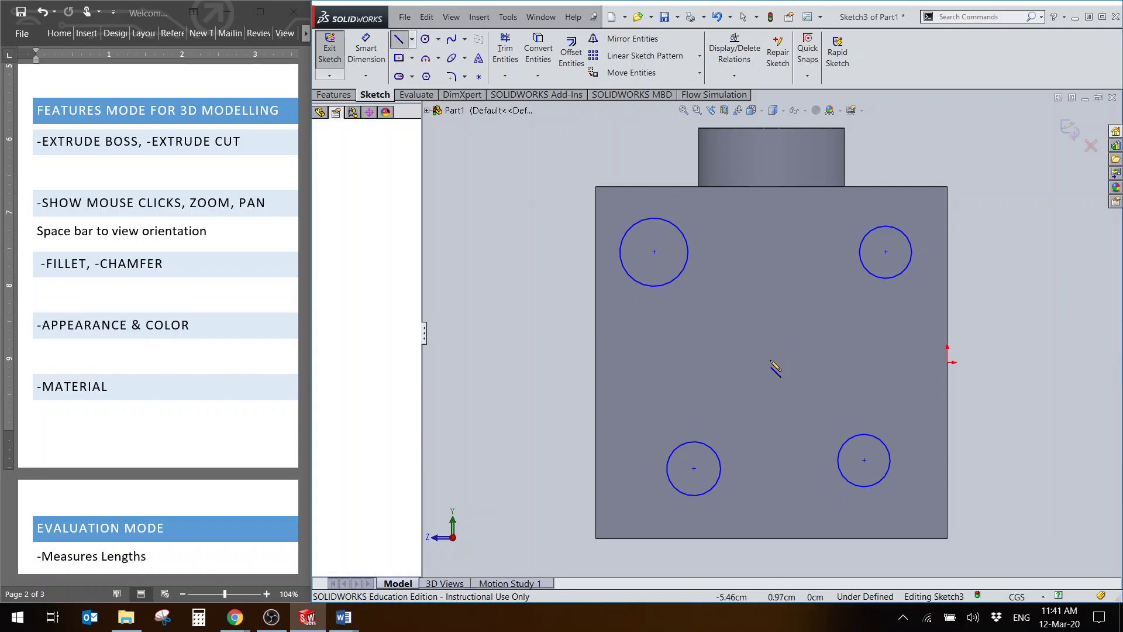
click(787, 333)
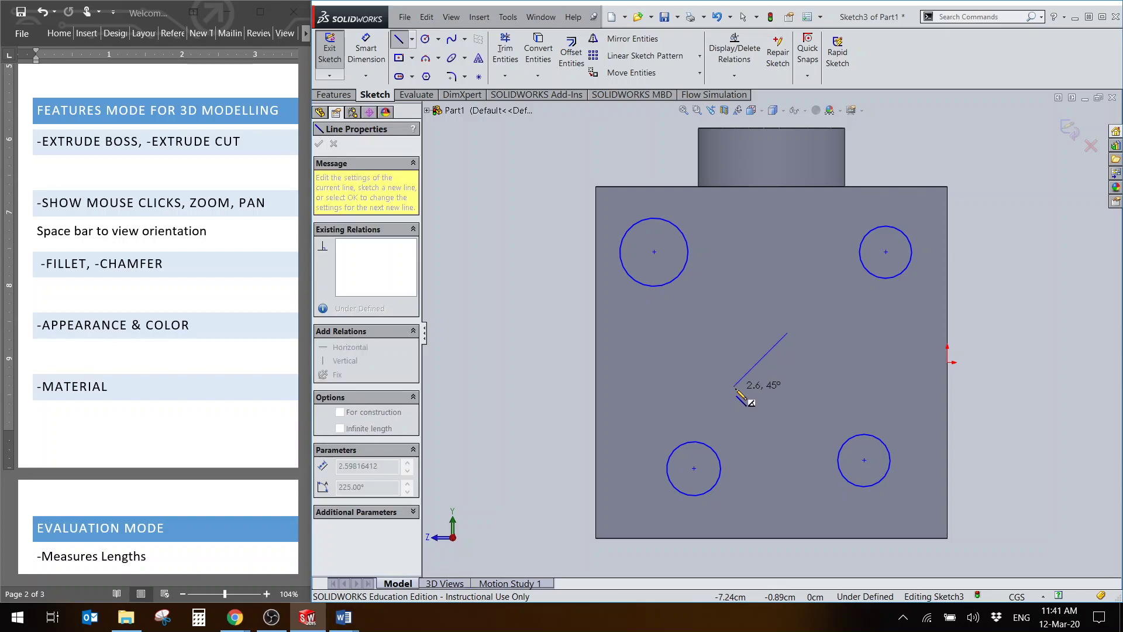
click(744, 391)
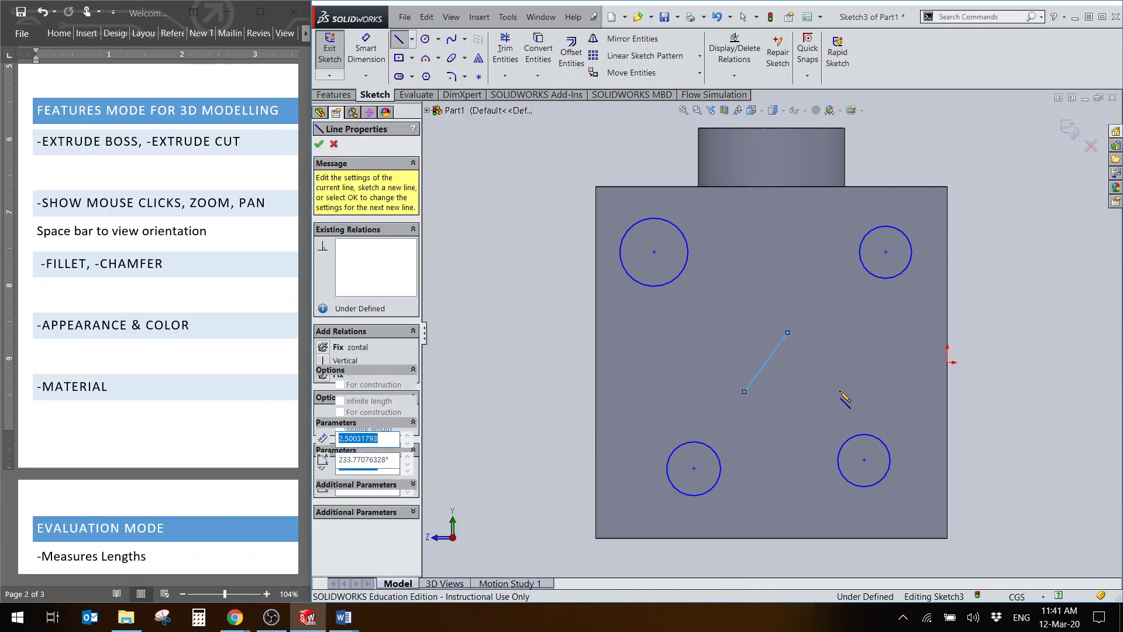
Step: Complete the triangle at the centre of the face with a horizontal base and a closing side about 2.3 cm long
click(821, 392)
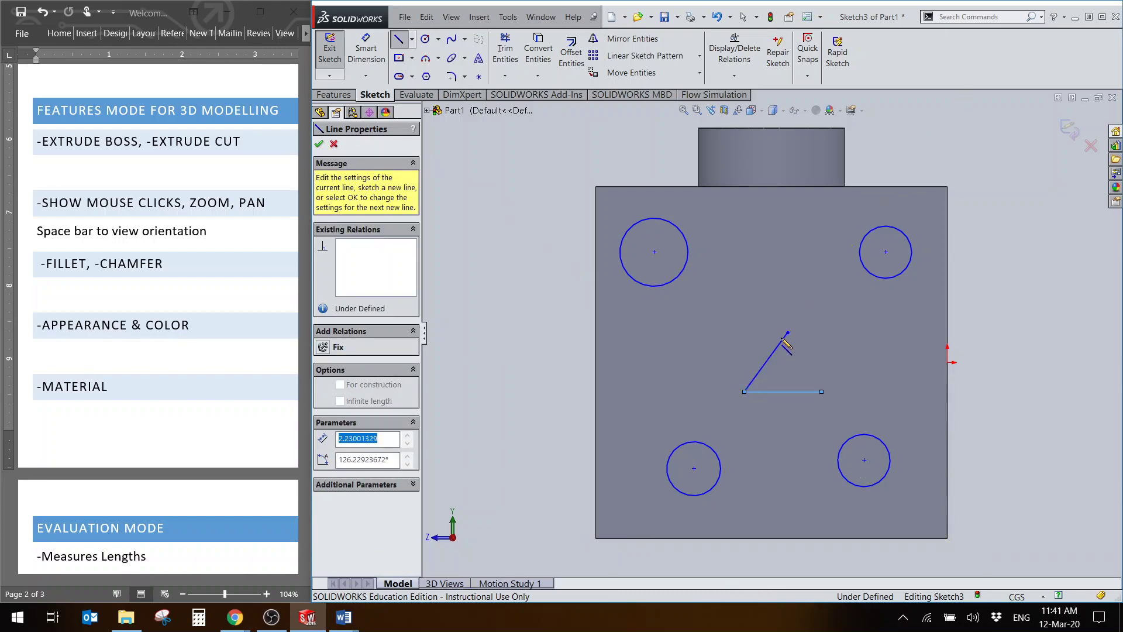
click(788, 333)
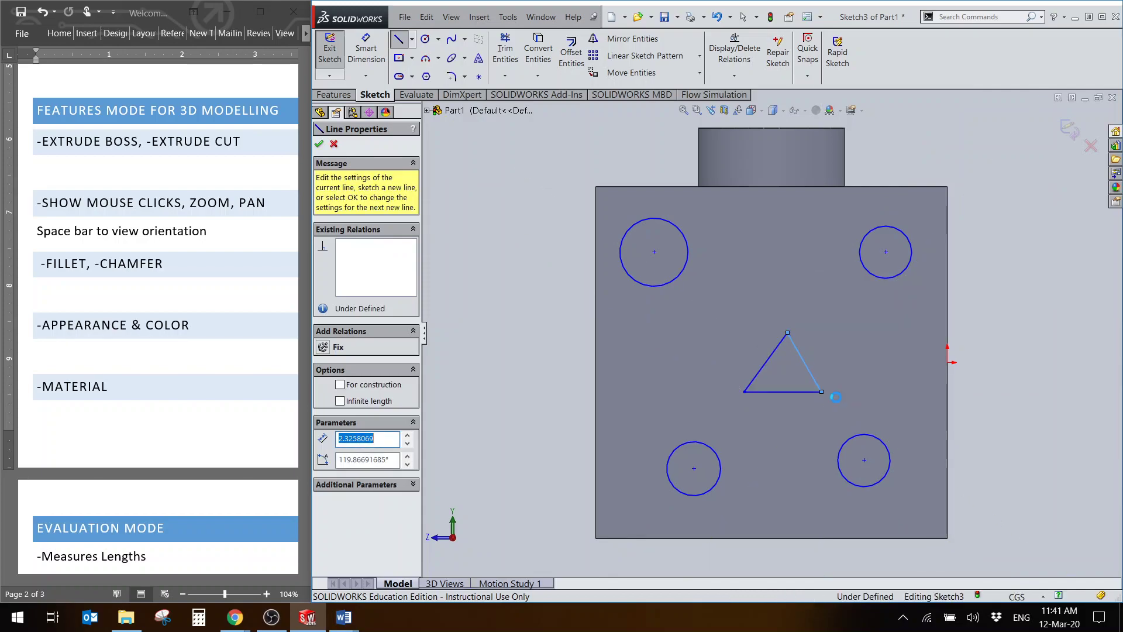
key(Escape)
key(Escape)
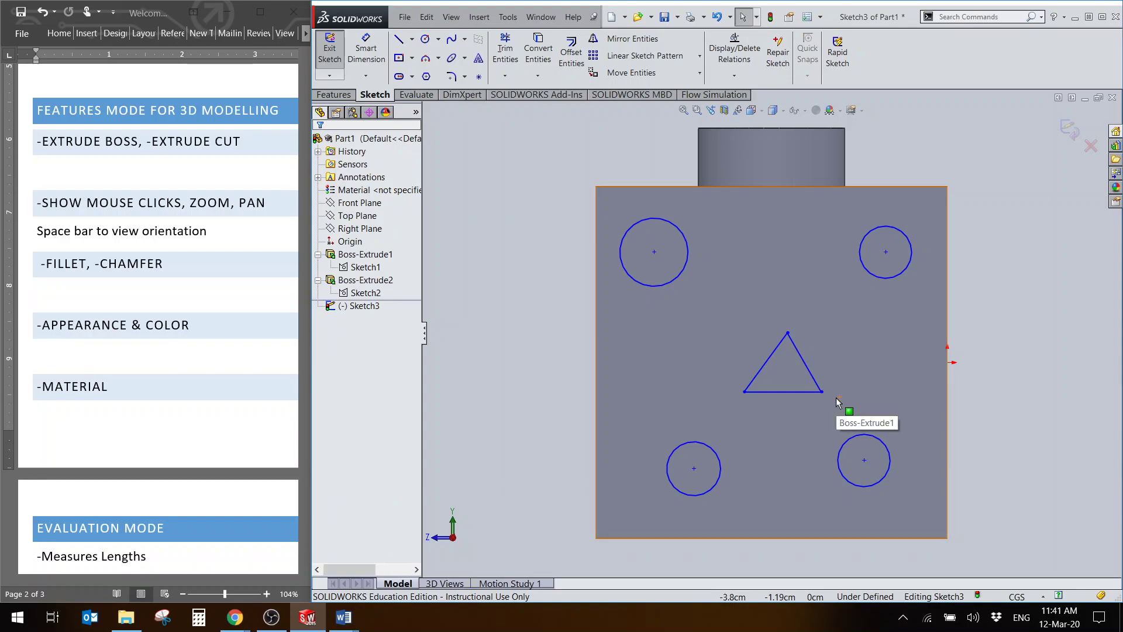
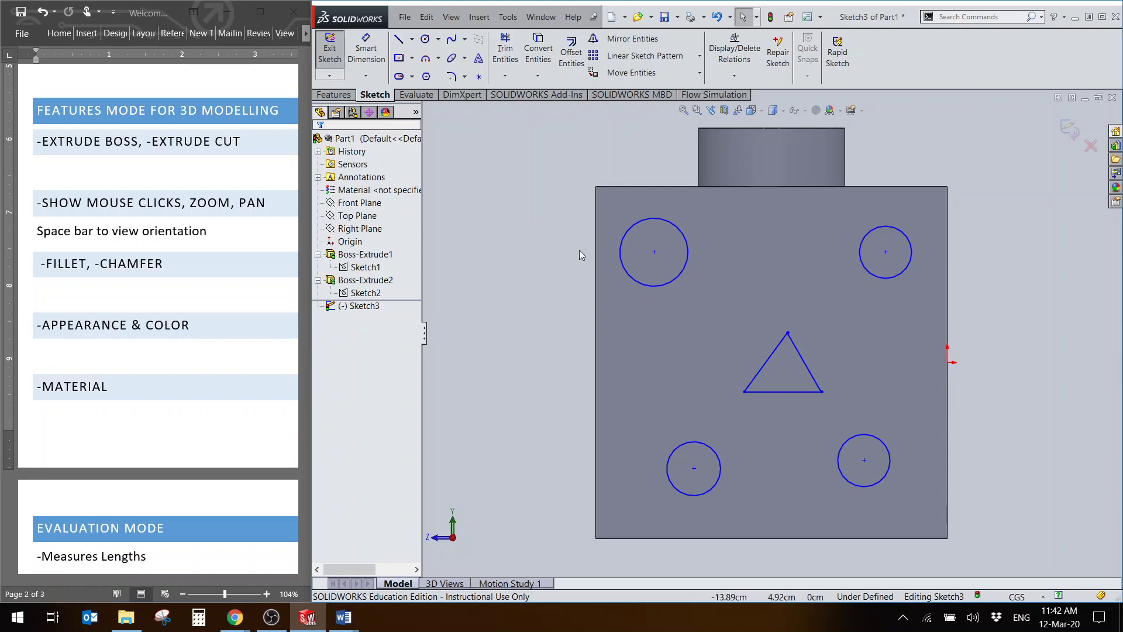
Step: Move the circles nearer the face corners, centres at about Y 4.1 and Y -4.0 cm, and shift the triangle's apex to about X -5.8 cm
click(654, 252)
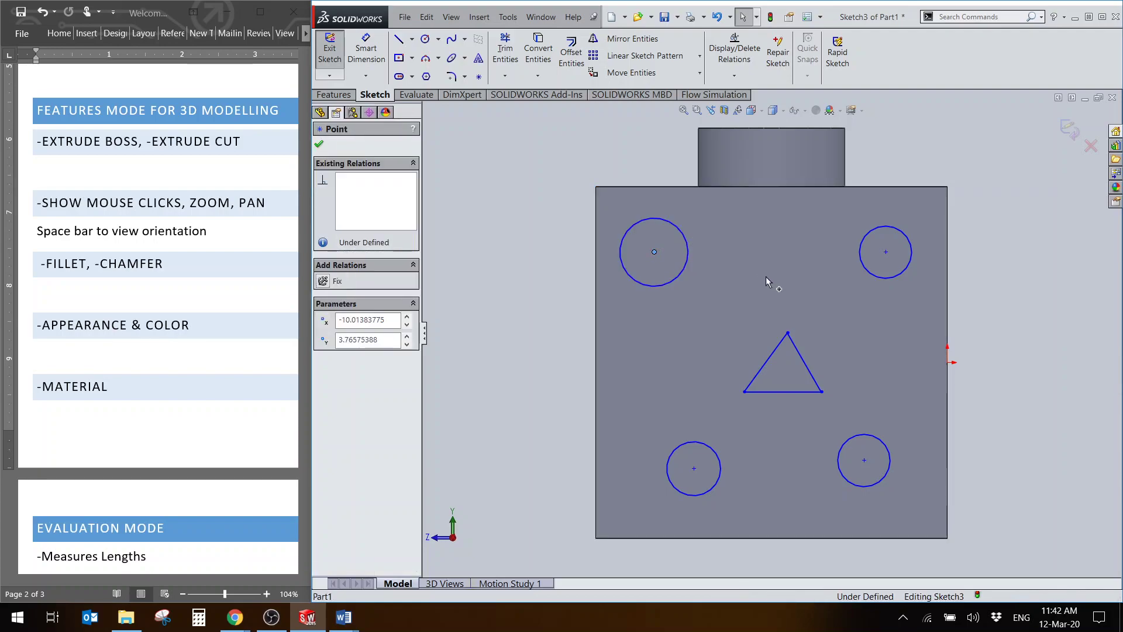
drag(767, 285, 655, 241)
drag(886, 252, 898, 241)
click(694, 468)
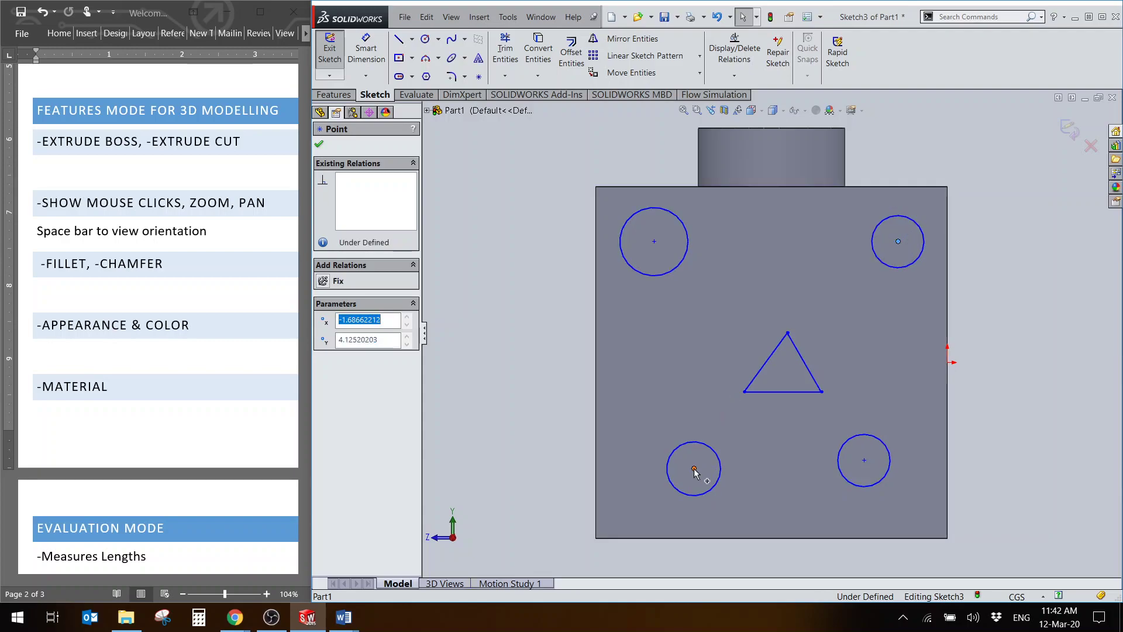
drag(694, 468, 654, 481)
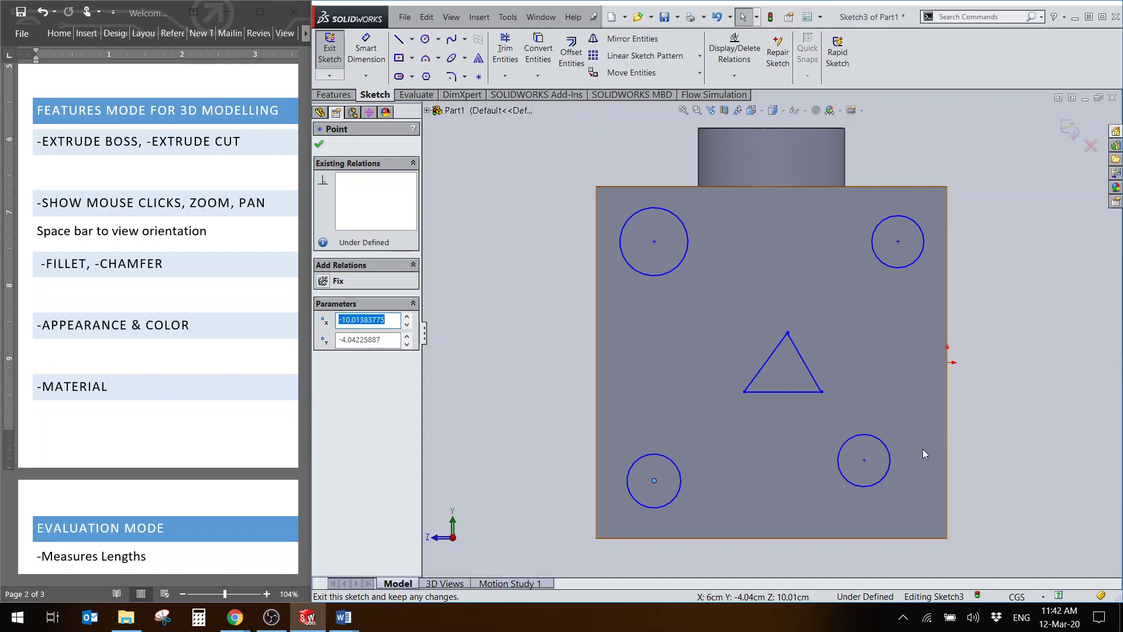
click(869, 467)
drag(864, 460, 891, 481)
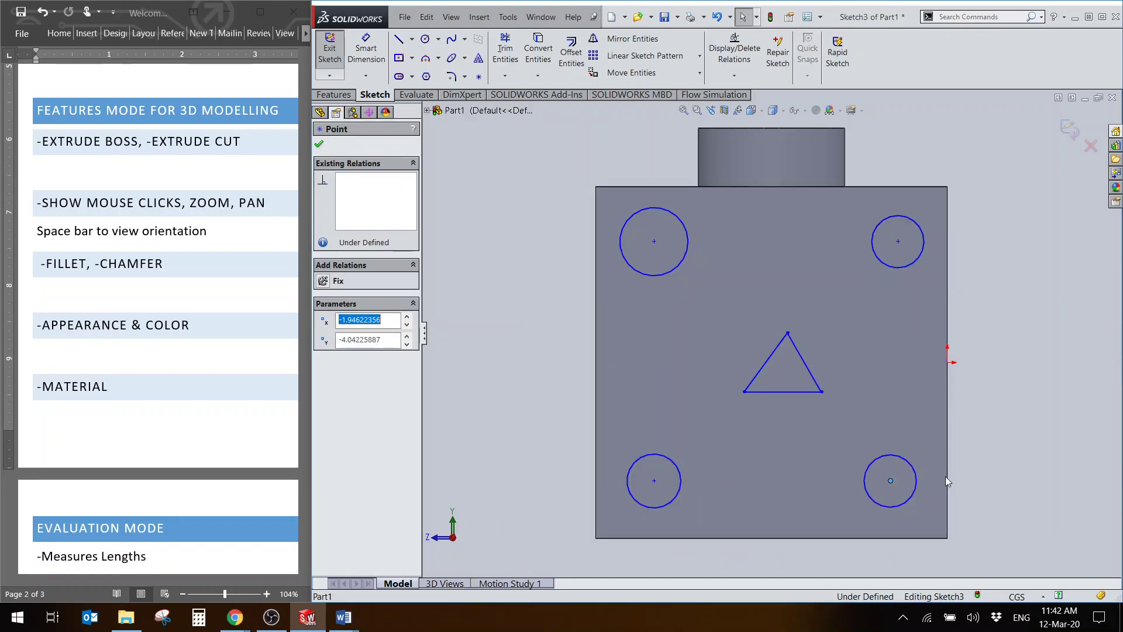
drag(788, 333, 779, 333)
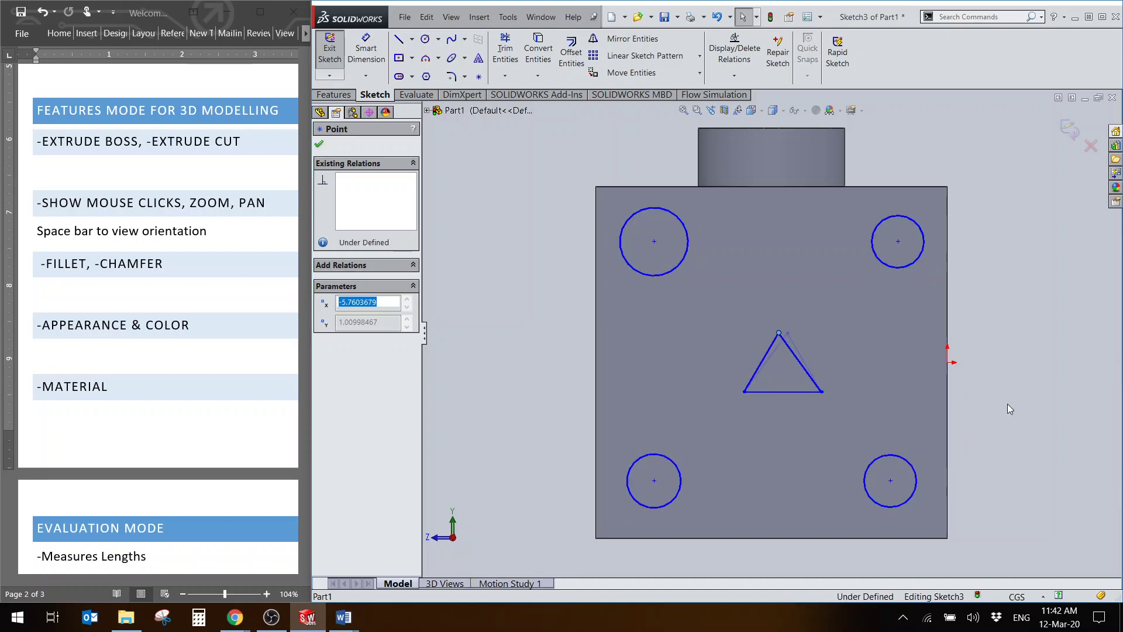
click(1008, 404)
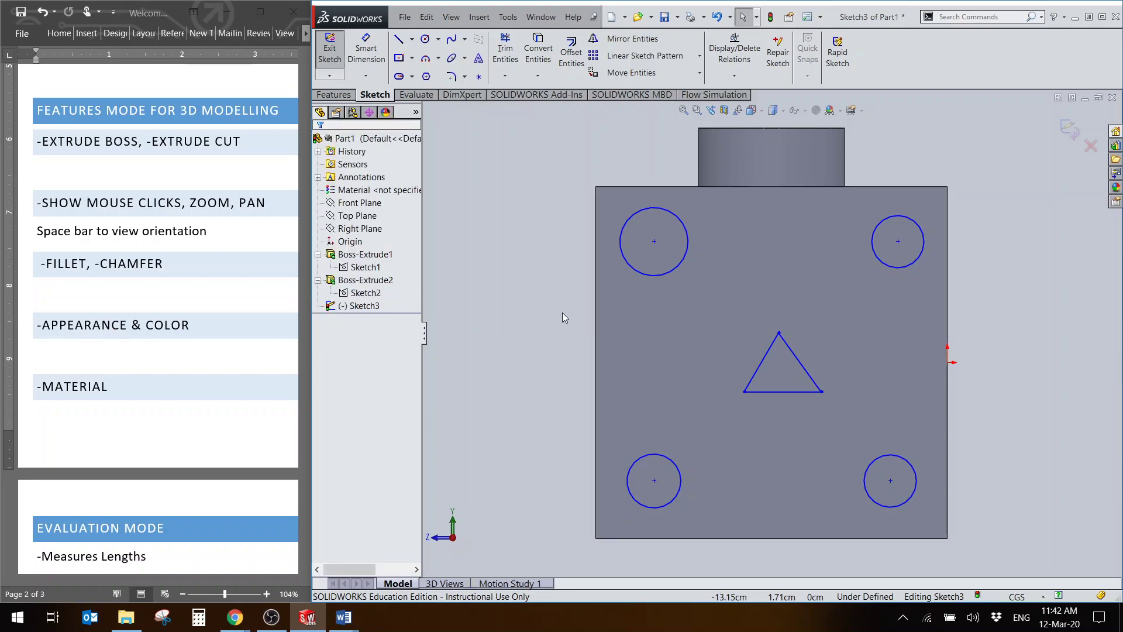
Step: Show the part in isometric view and exit the sketch of the four circles and the triangle, keeping its changes
key(space)
key(Escape)
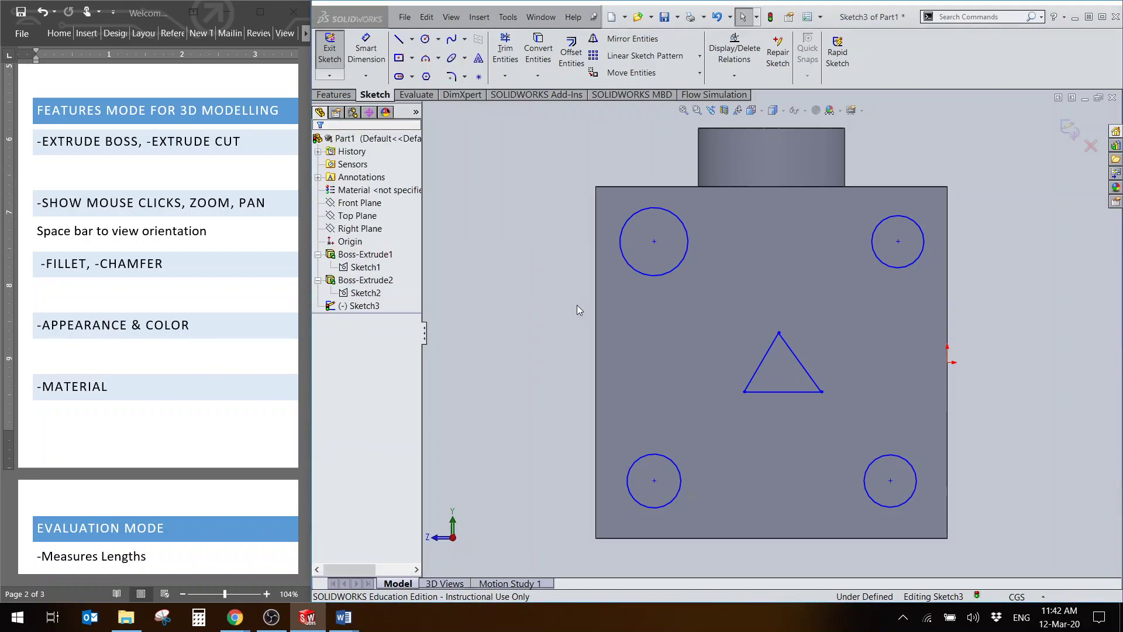
key(ctrl+7)
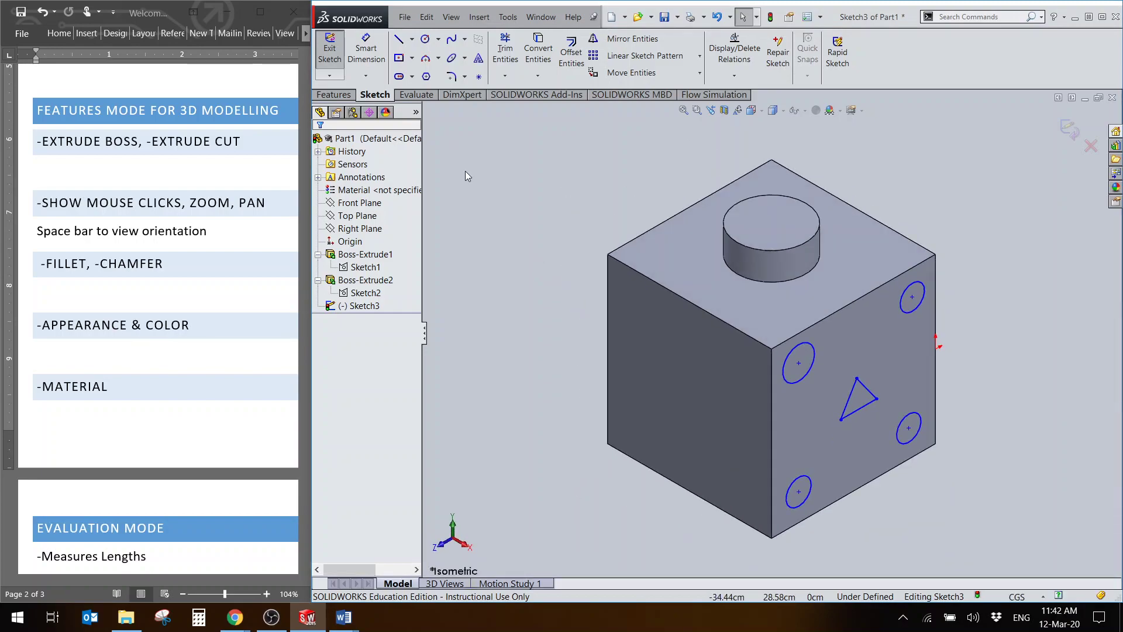
click(343, 96)
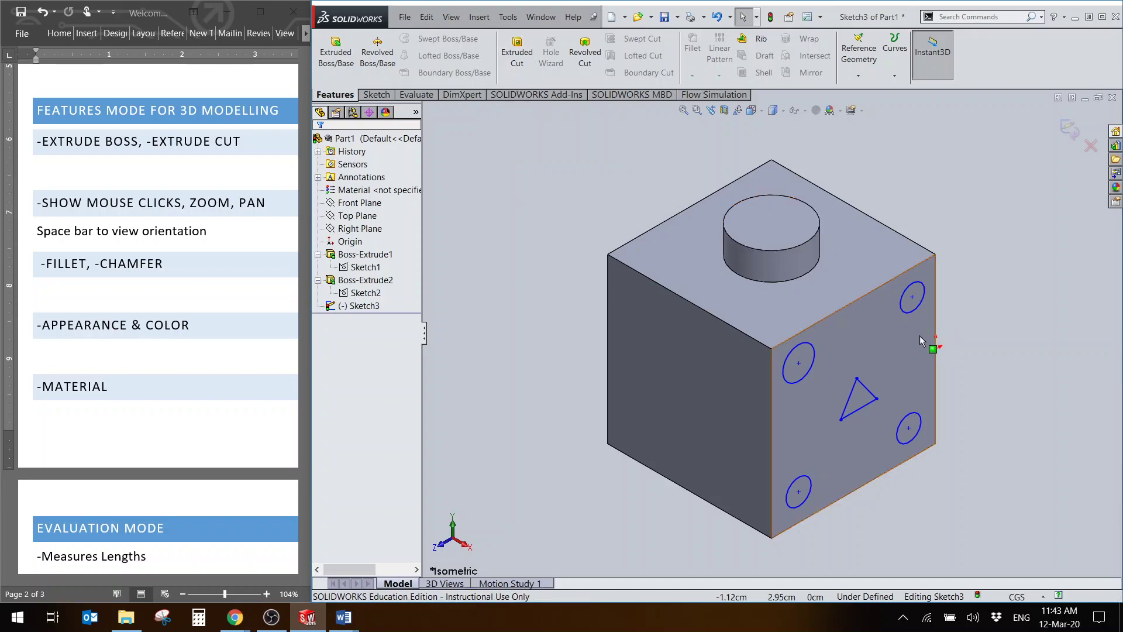
click(1071, 130)
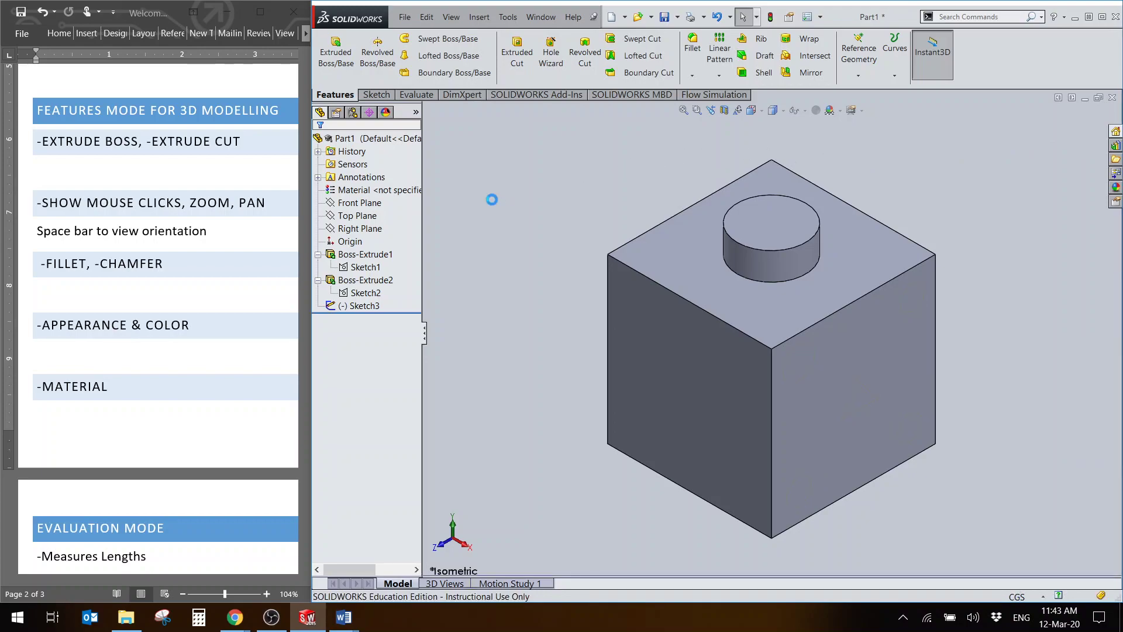
click(371, 308)
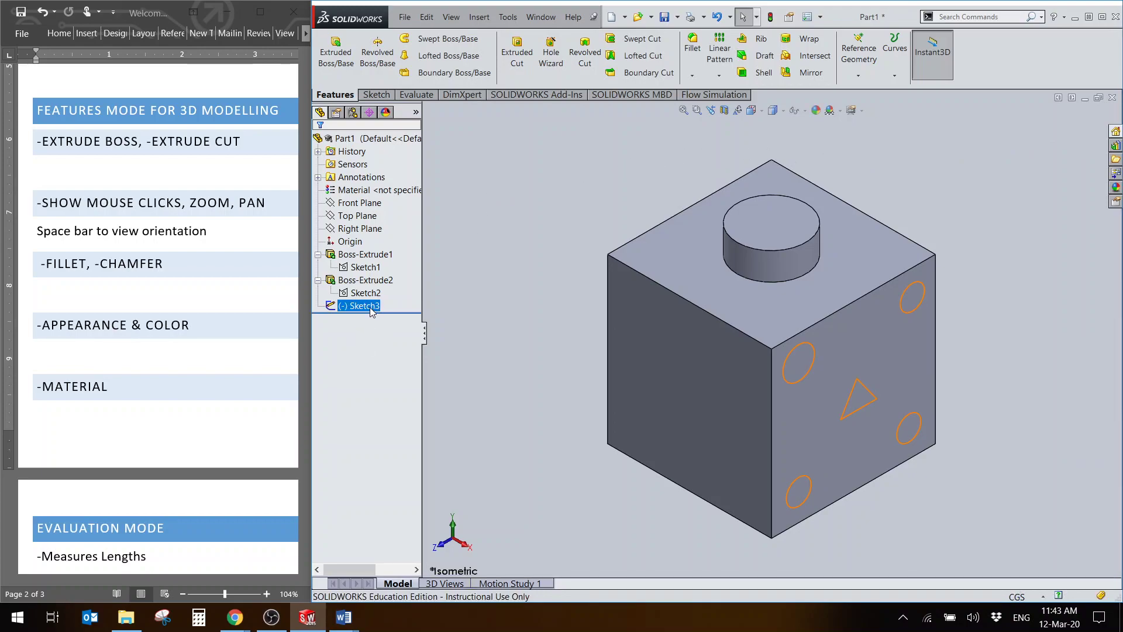
click(535, 268)
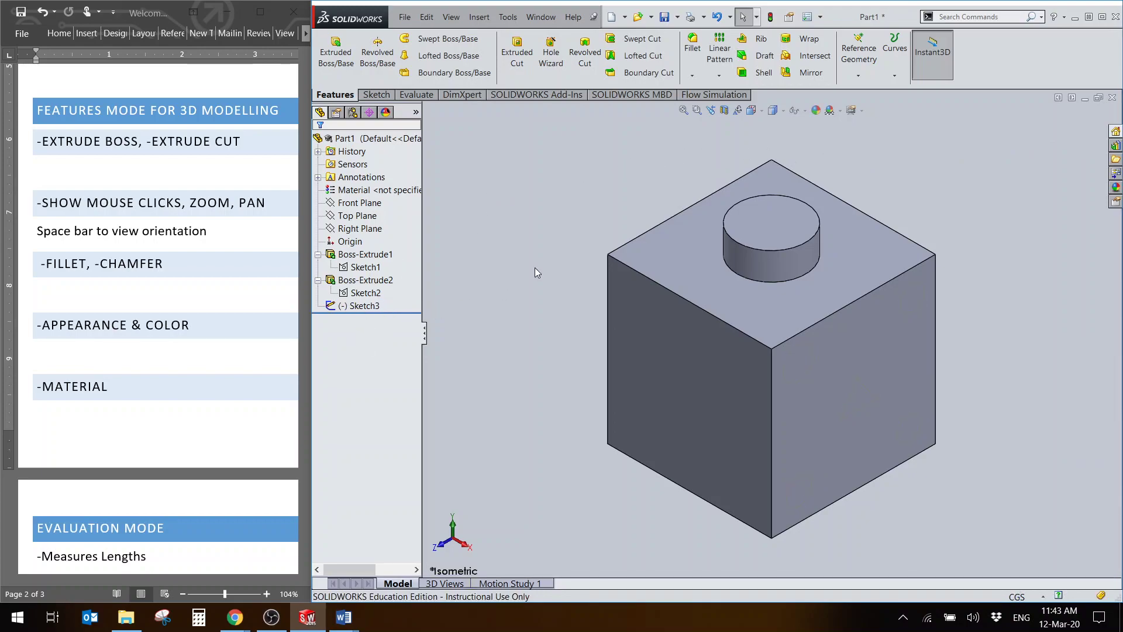
Step: Create a blind Extruded Cut 12 cm deep through the cube from Sketch3 with its four circles and triangle
click(525, 61)
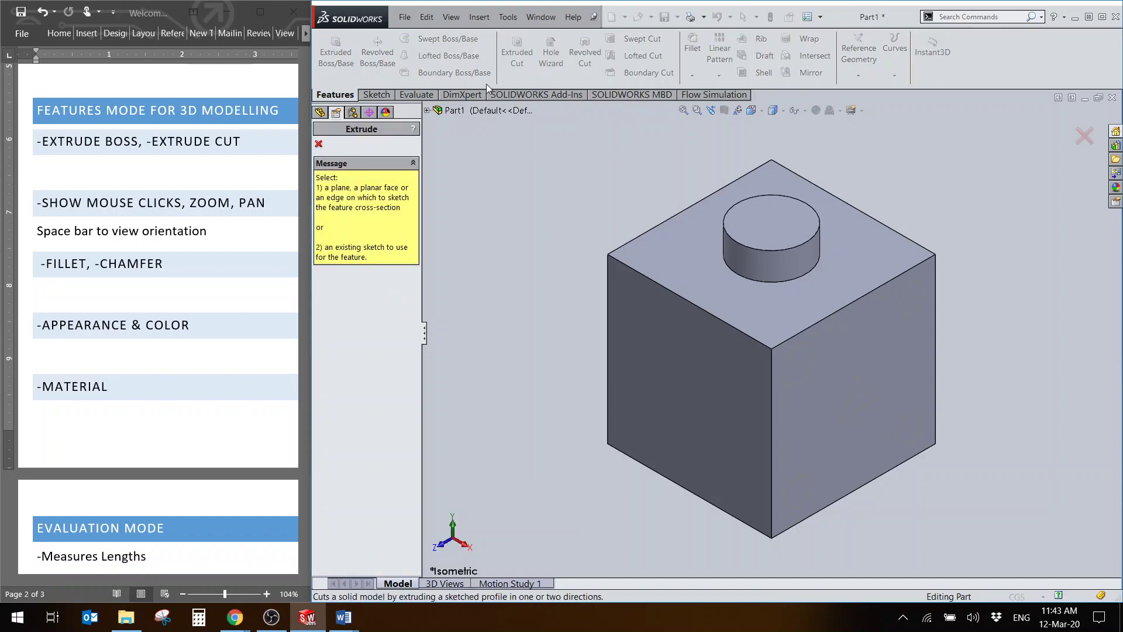
click(817, 357)
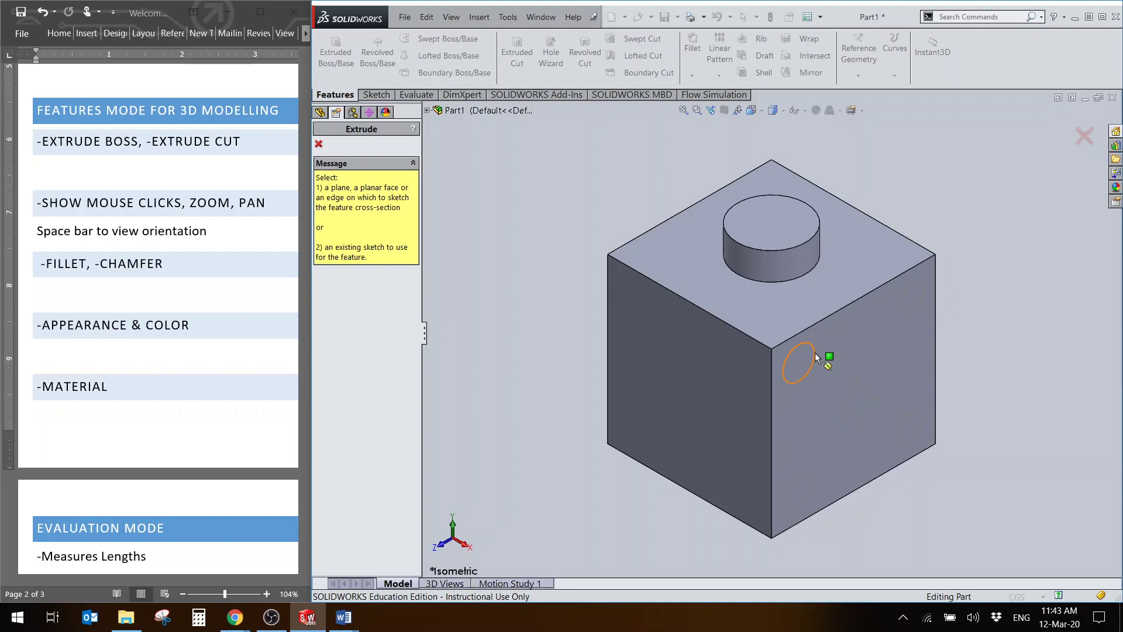
click(428, 110)
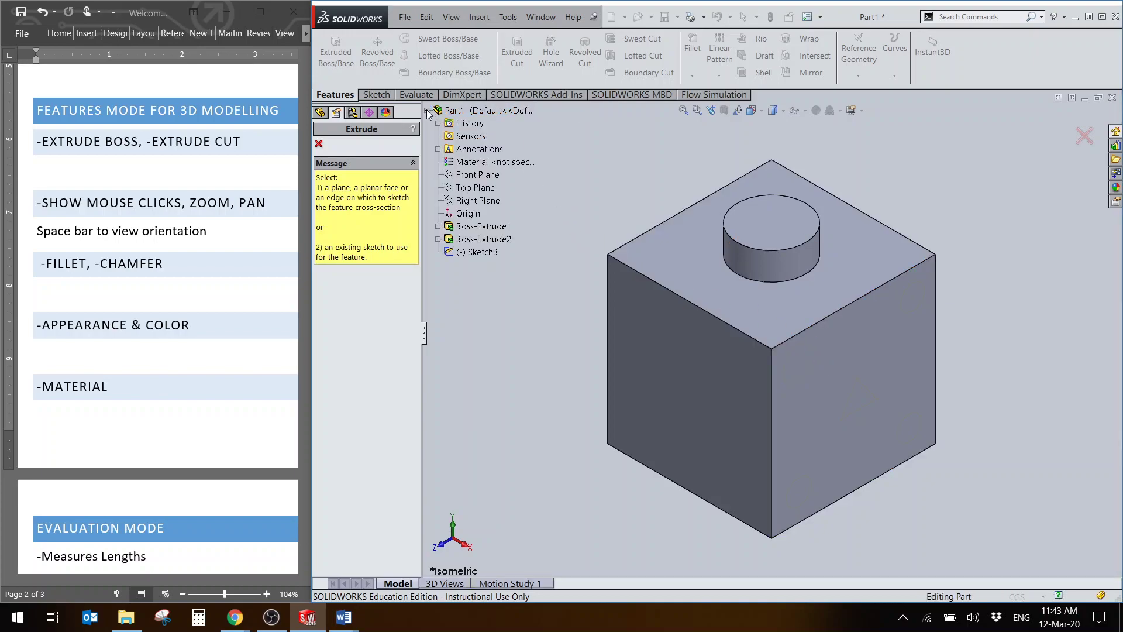
click(482, 252)
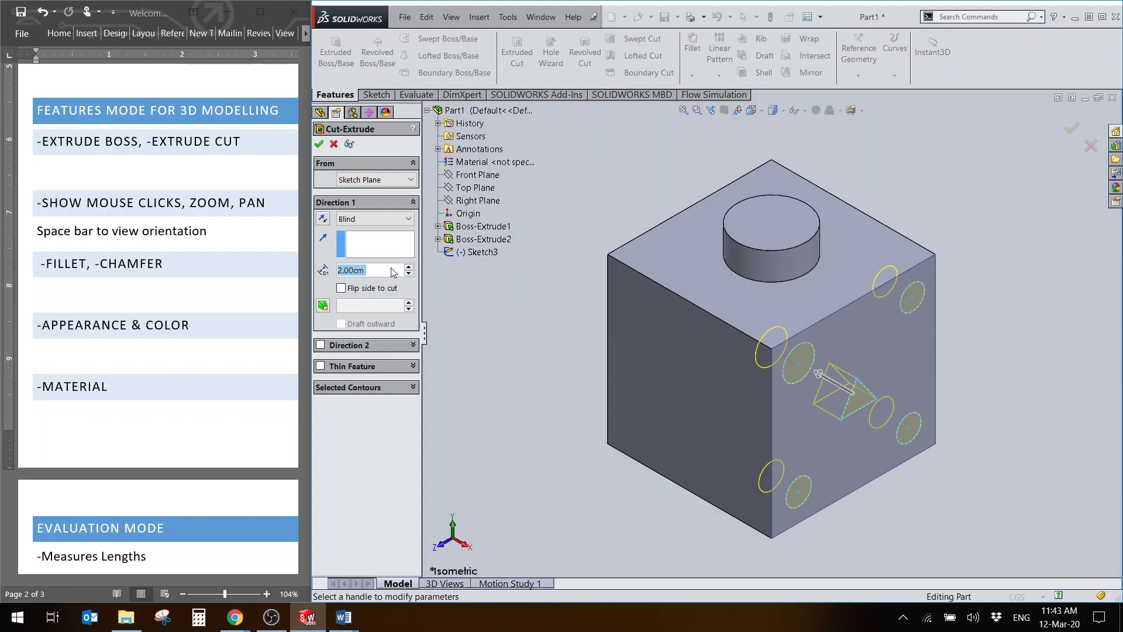
click(409, 268)
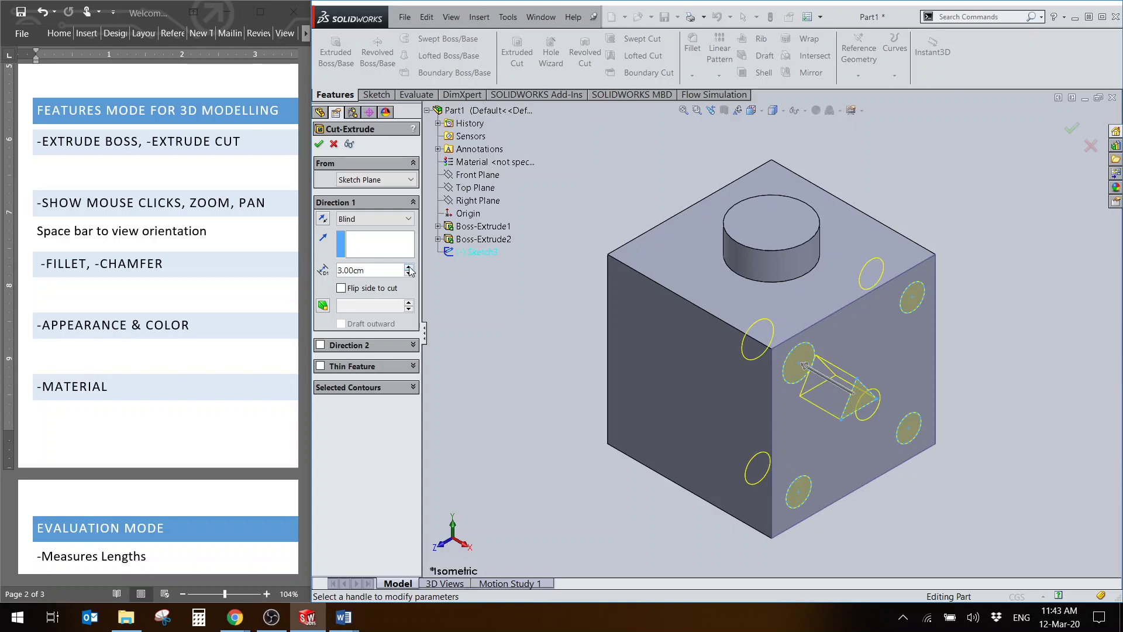
click(409, 267)
click(409, 268)
click(409, 268)
click(409, 268)
click(409, 268)
click(409, 268)
click(409, 267)
click(409, 268)
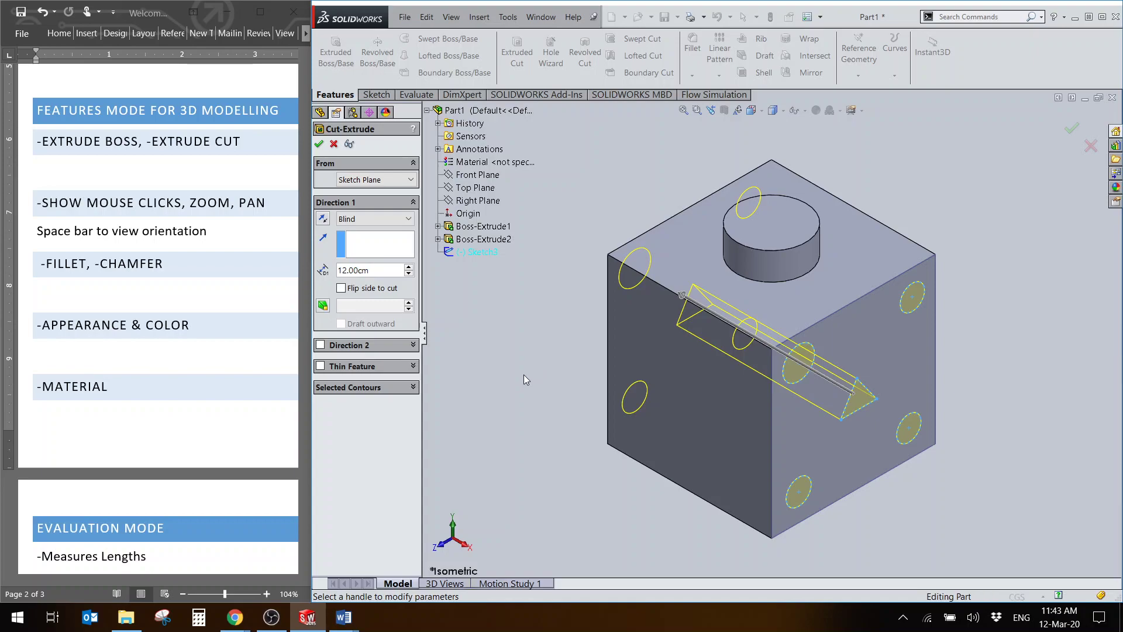
mouse_move(540, 378)
middle_down()
mouse_move(526, 316)
mouse_move(515, 315)
mouse_move(524, 346)
mouse_move(555, 366)
mouse_move(536, 339)
middle_up()
key(ctrl+7)
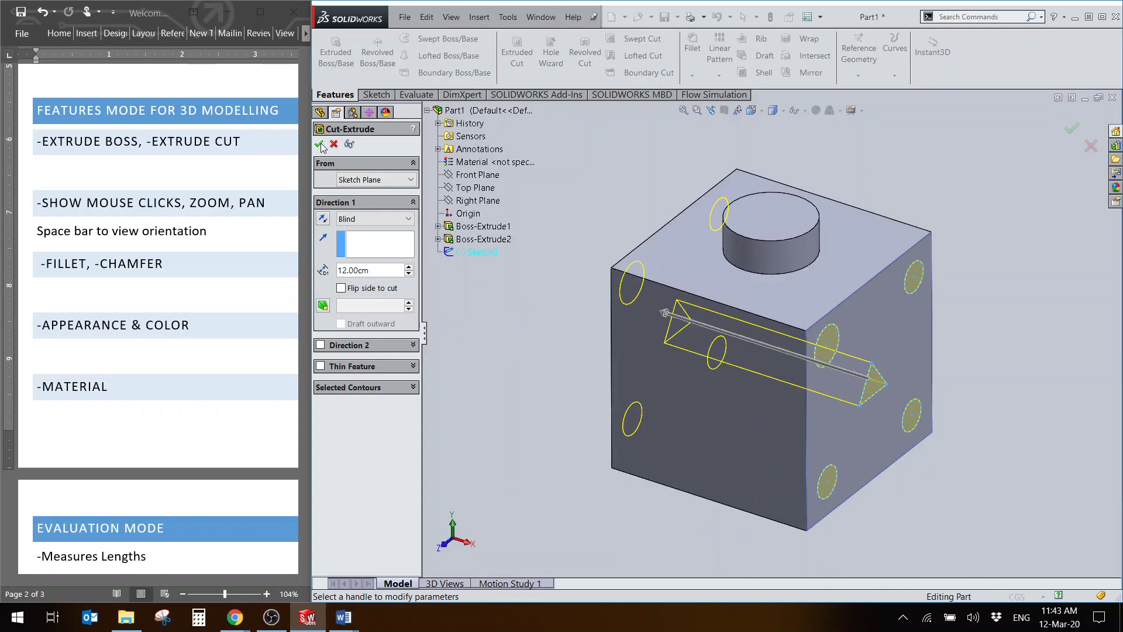
click(320, 144)
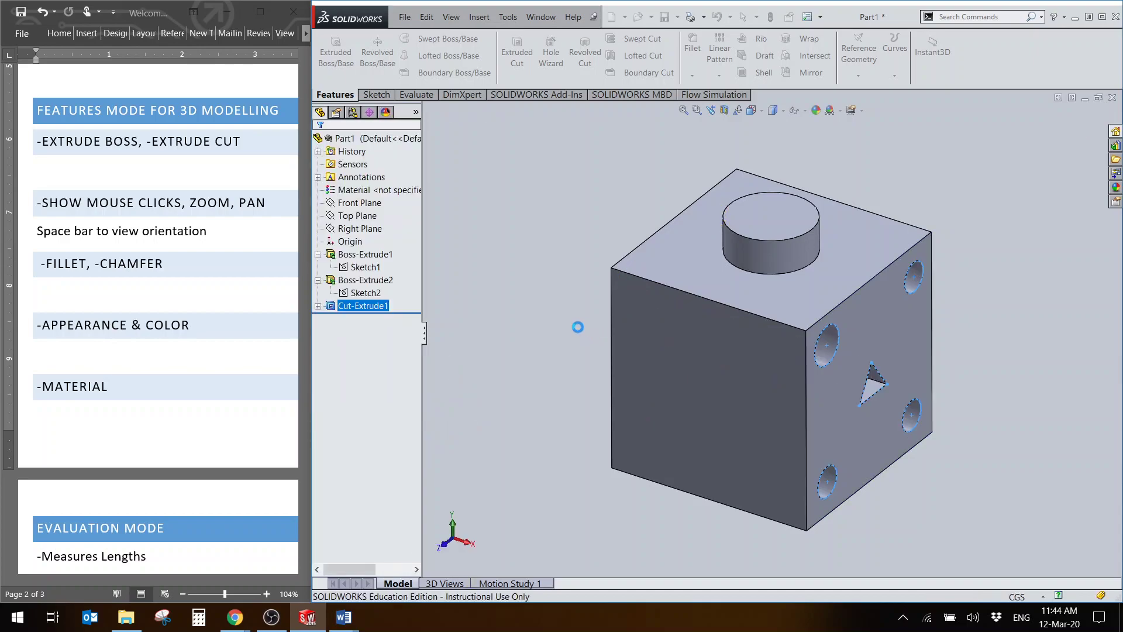
click(970, 331)
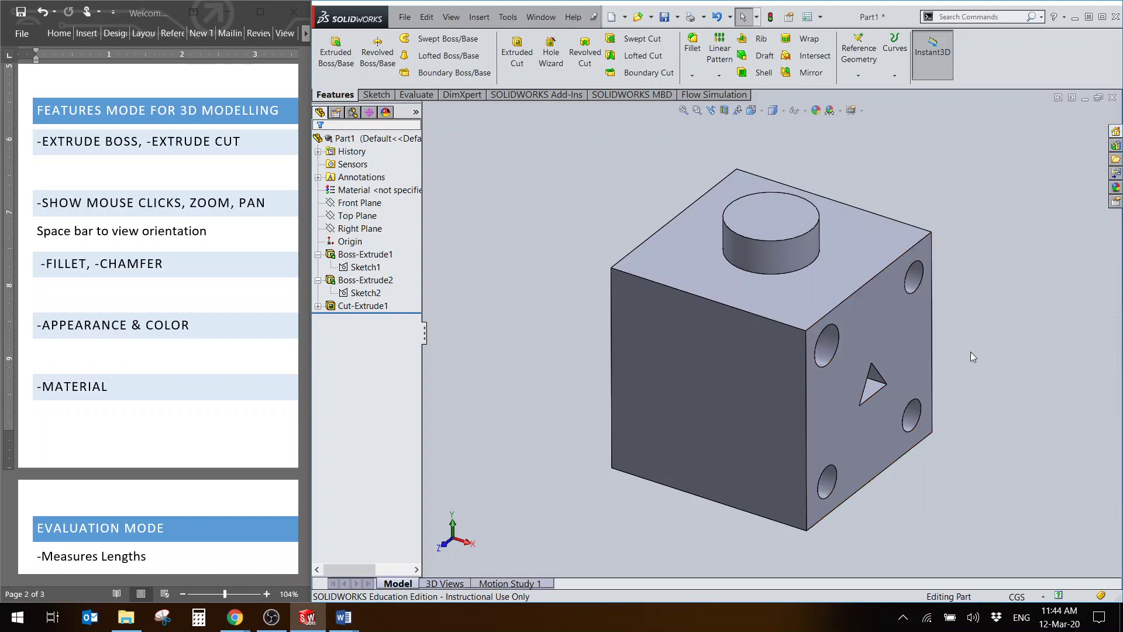
Step: Examine the circular and triangular through-cuts from the right view and several orbited angles, then return to the isometric view
key(space)
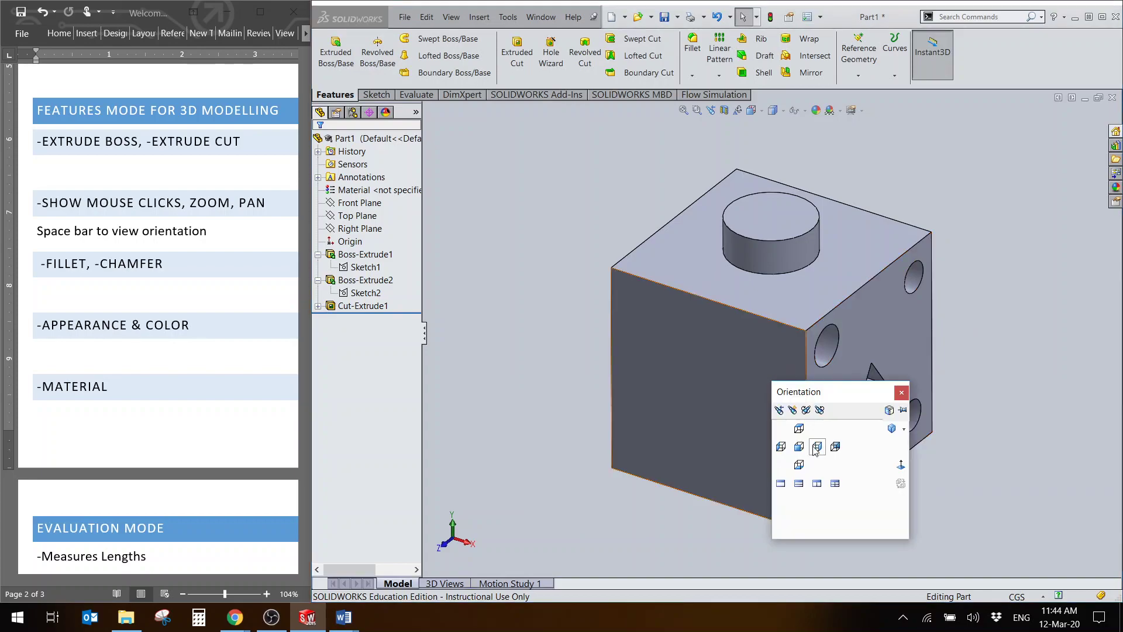
click(815, 447)
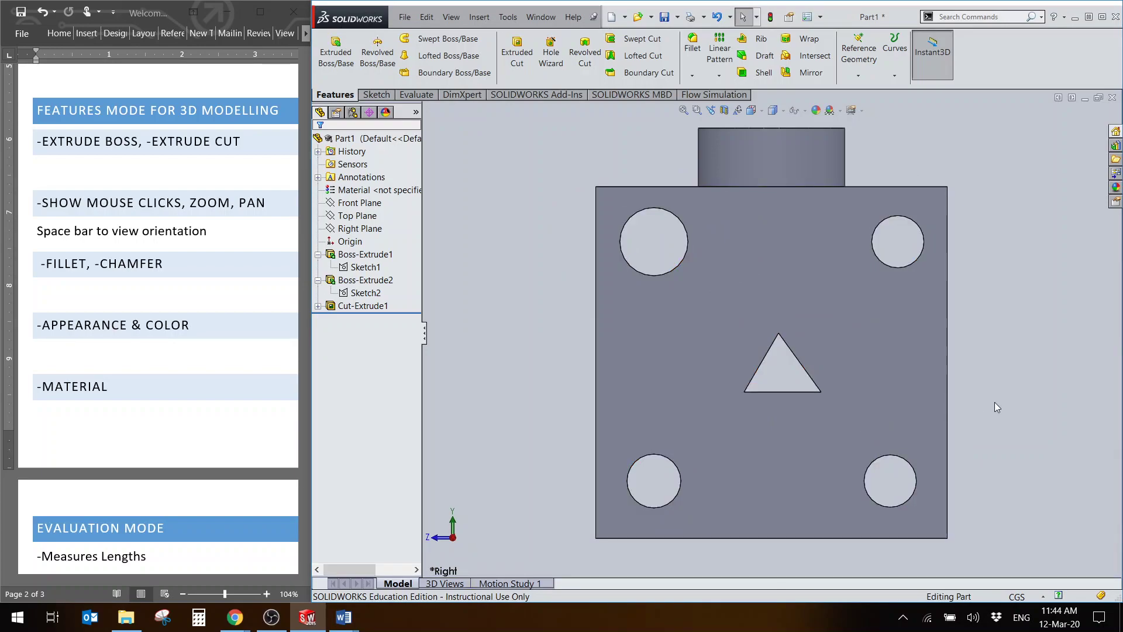
middle_drag(995, 402, 1028, 442)
key(f)
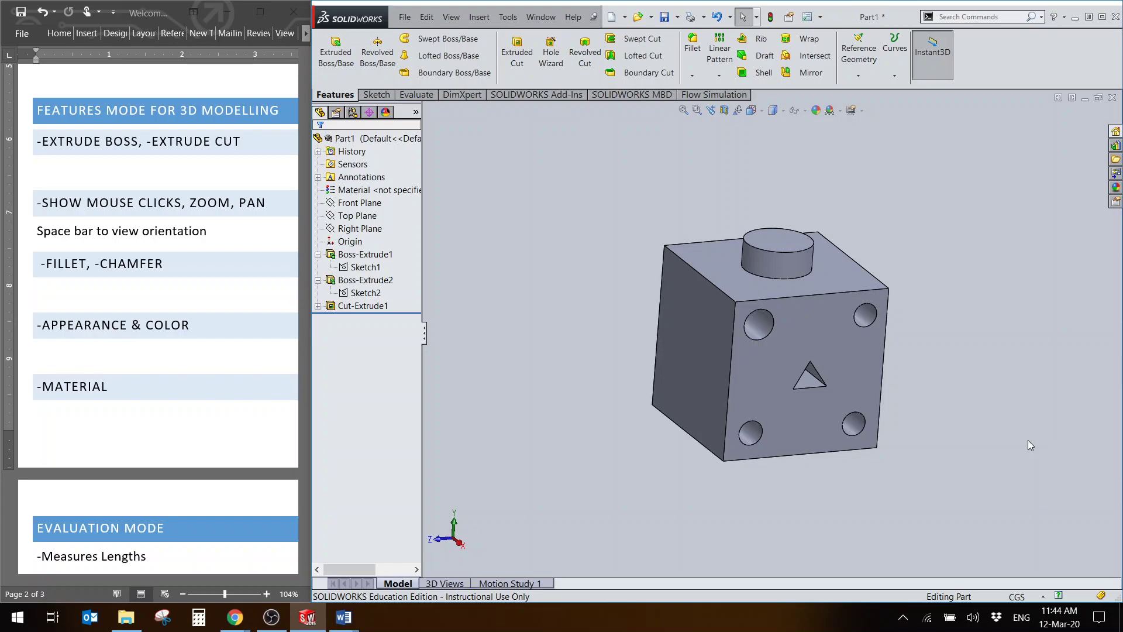
middle_drag(985, 384, 998, 417)
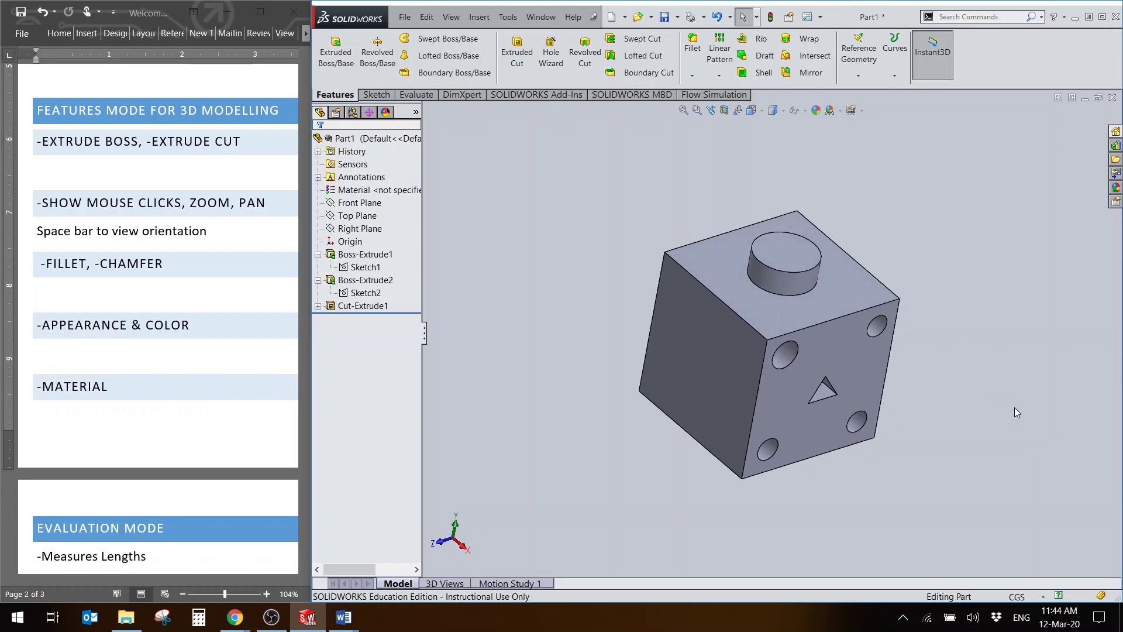
middle_drag(921, 374, 872, 351)
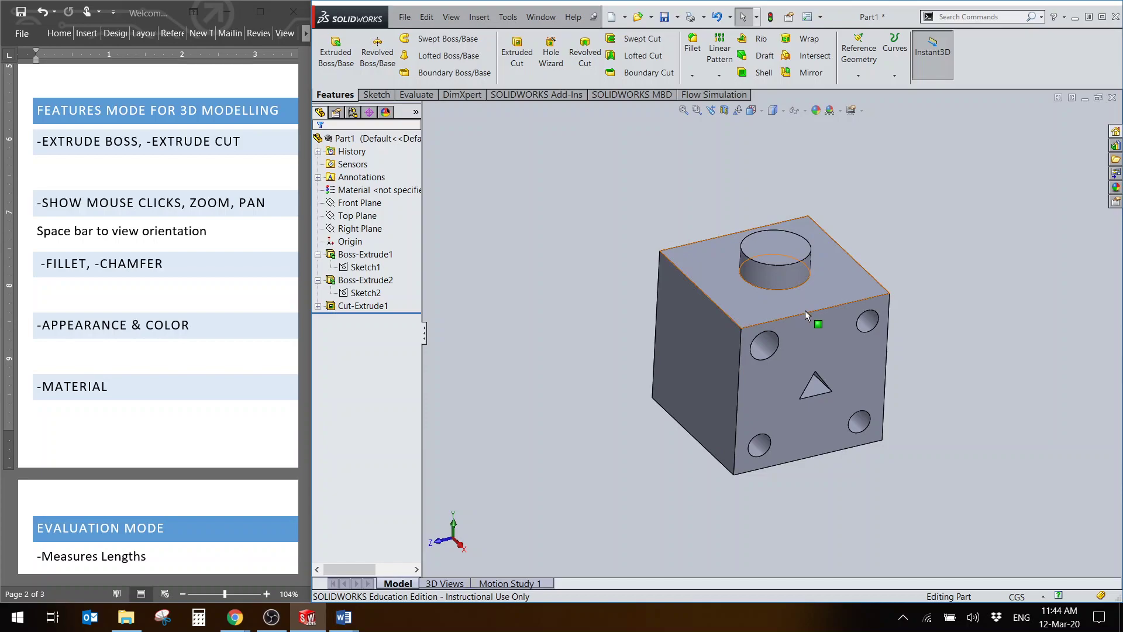
scroll(805, 313, down, 1)
key(space)
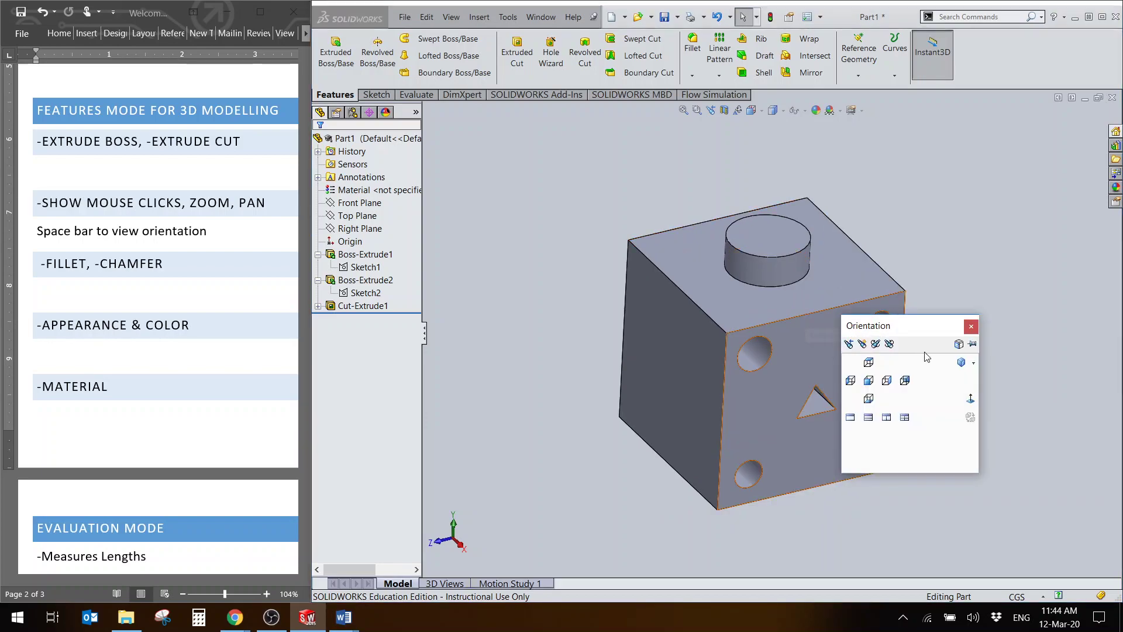
click(960, 363)
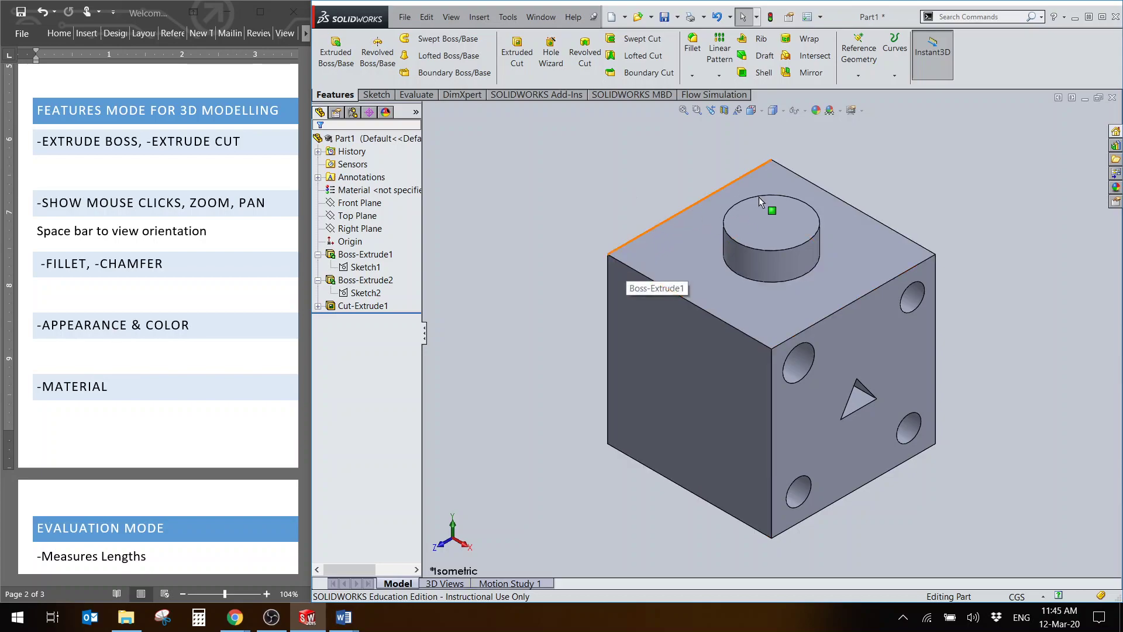
Step: Fillet the two opposite top edges of the cube parallel to the X axis with a 1 cm radius, using full preview
click(693, 52)
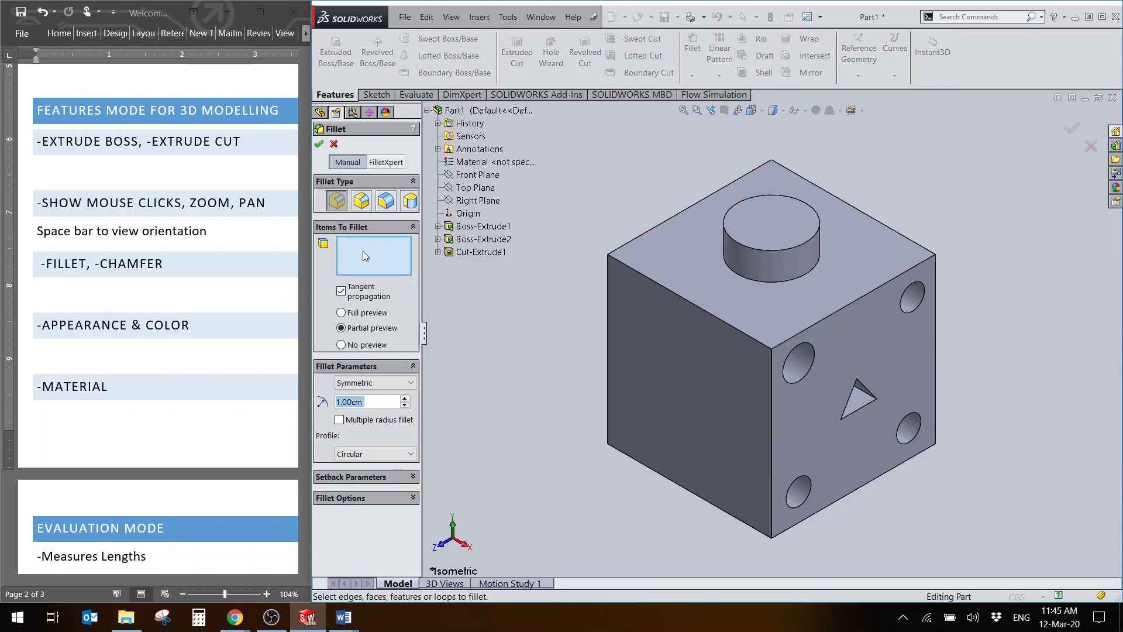
click(363, 250)
click(648, 279)
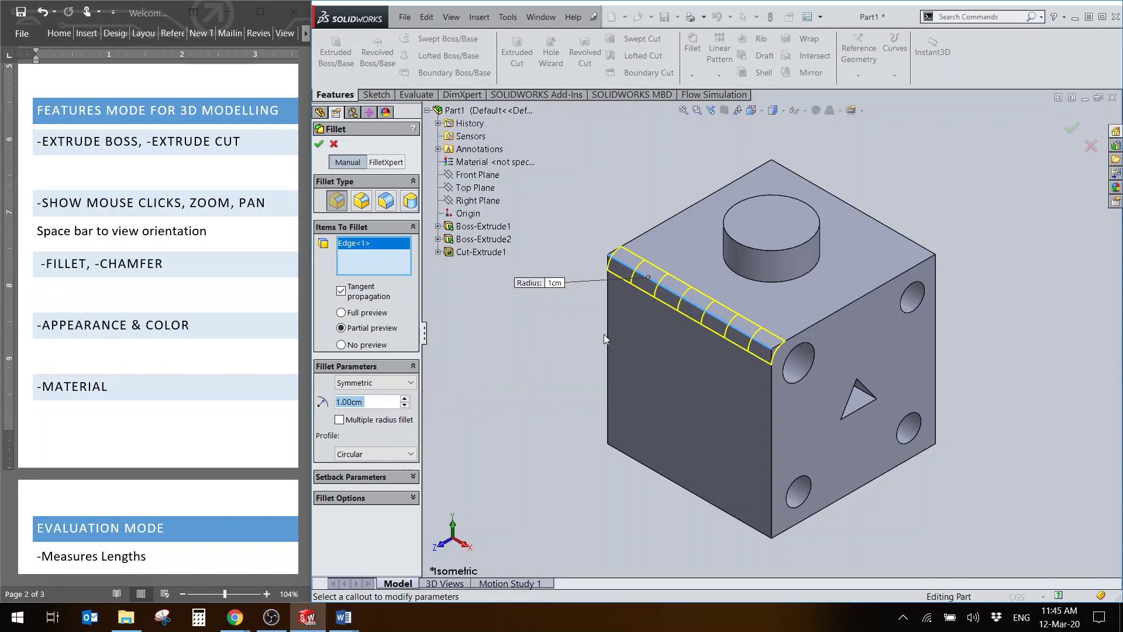
click(861, 216)
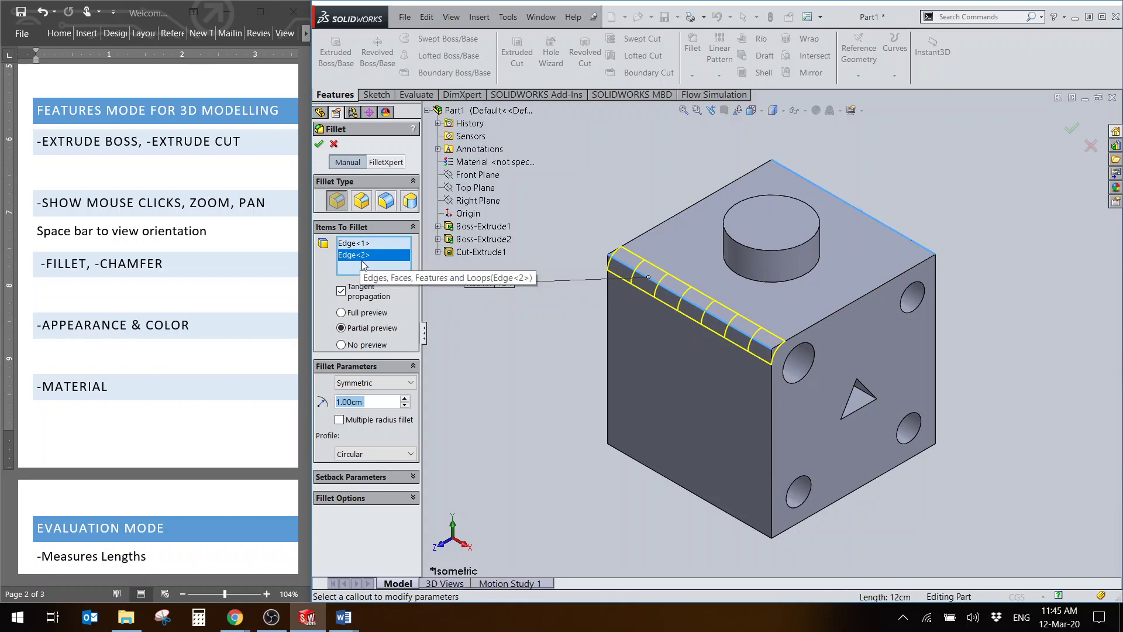
click(341, 313)
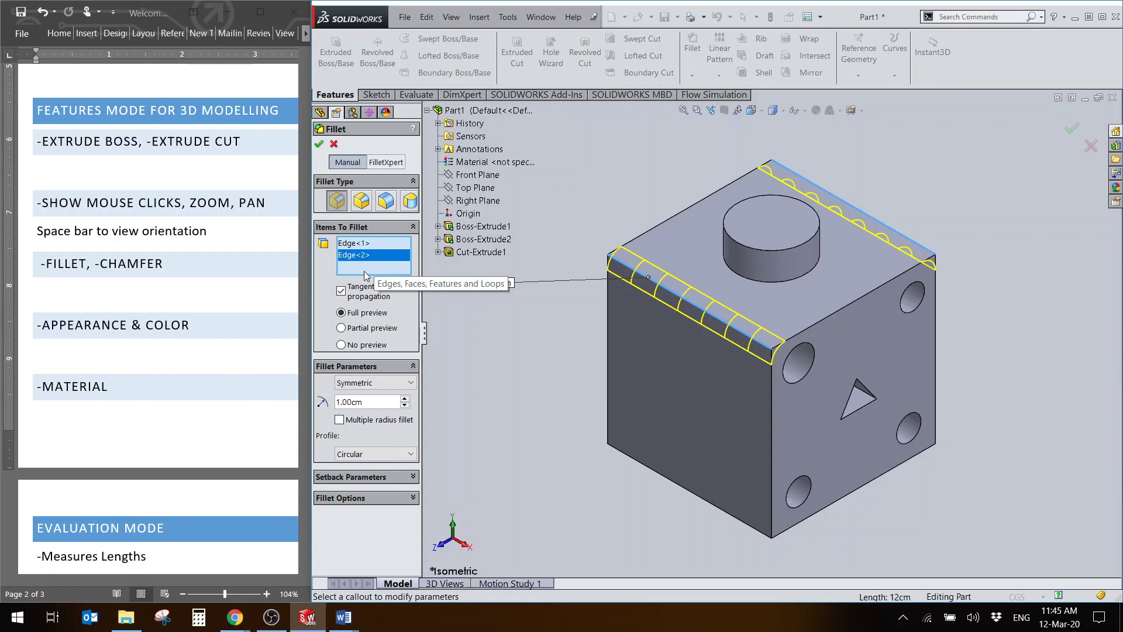
click(319, 144)
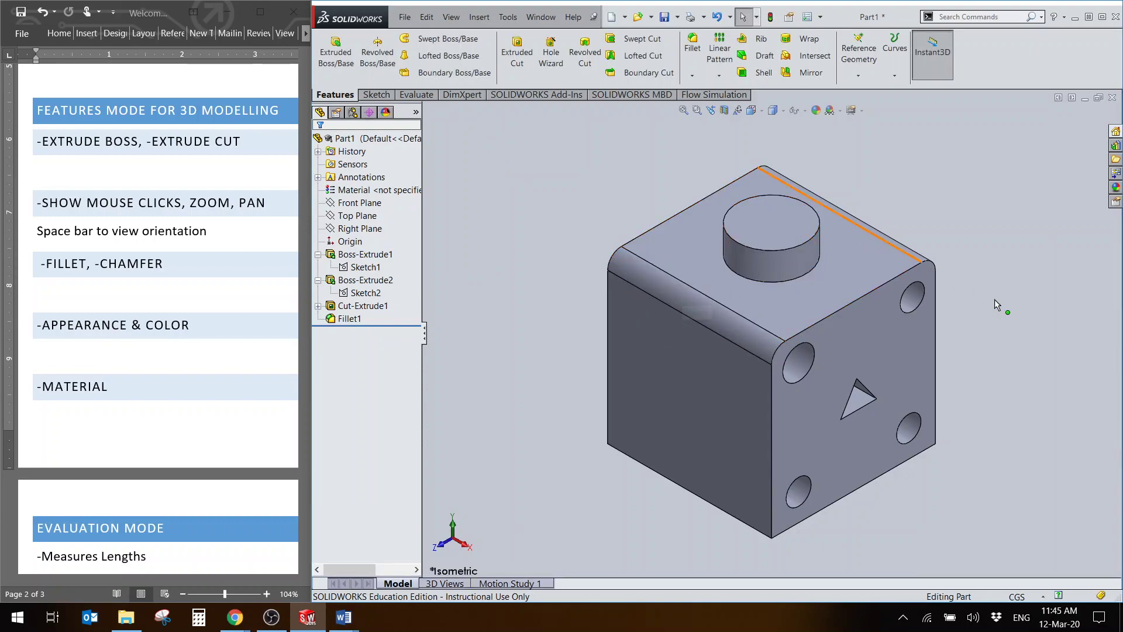
Step: Start a new fillet and select the cube's bottom face as the item to fillet
middle_drag(917, 515, 942, 295)
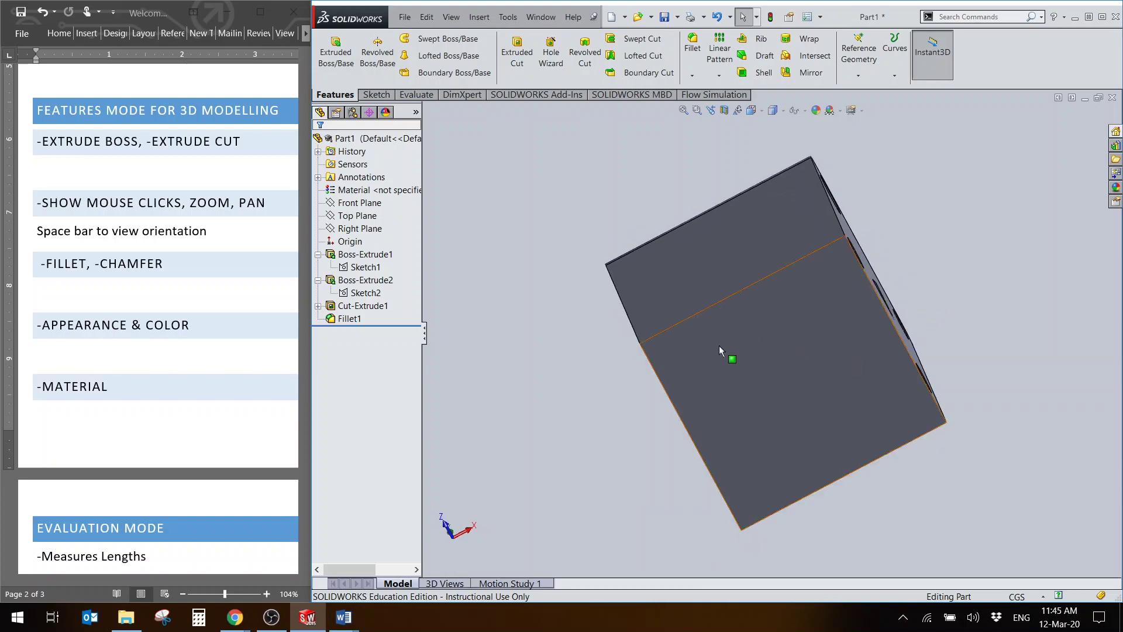
middle_drag(882, 438, 988, 340)
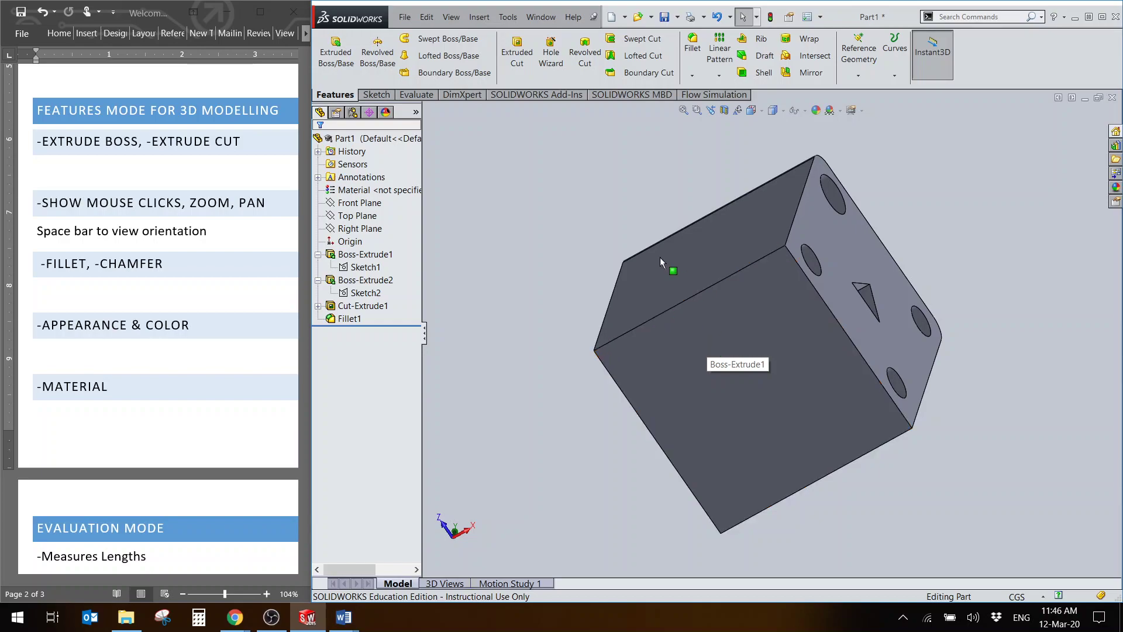
click(697, 54)
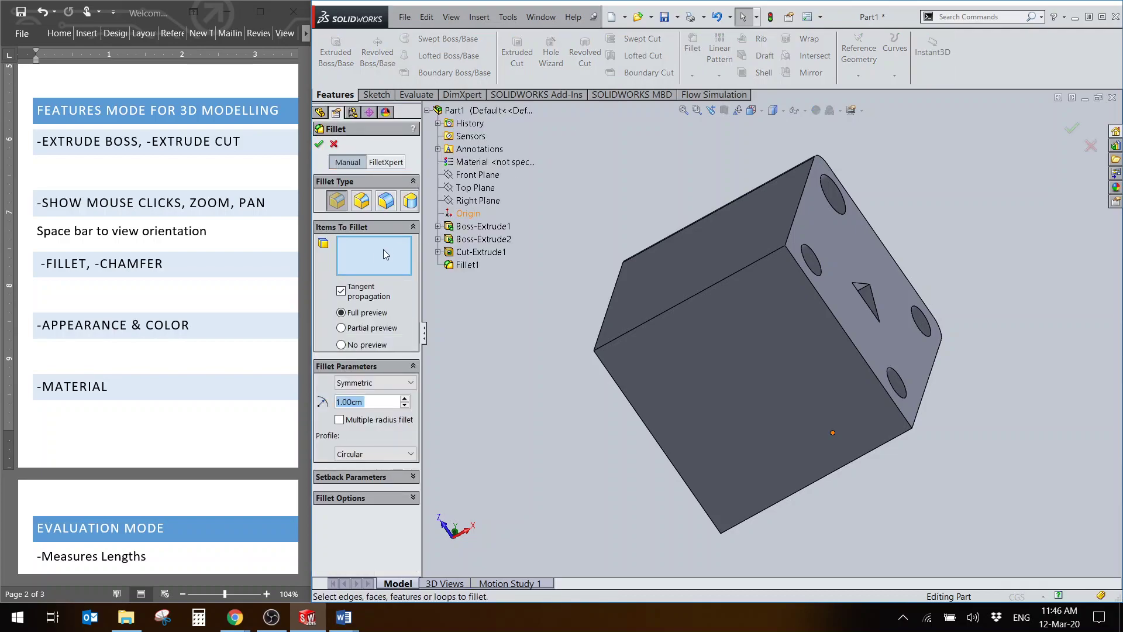
click(364, 253)
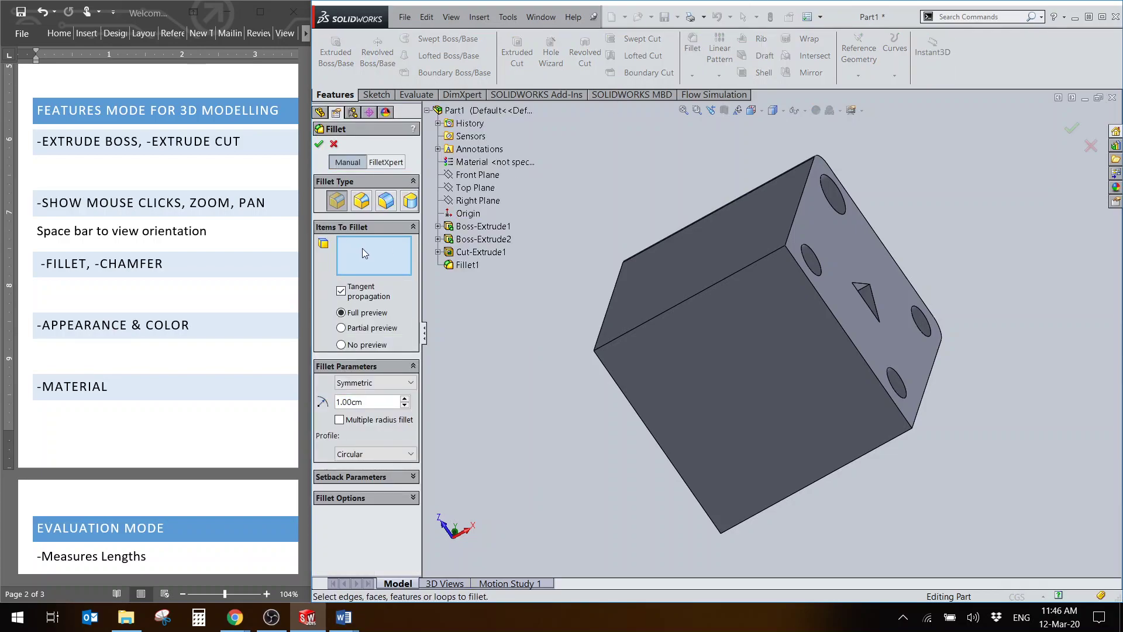
click(715, 363)
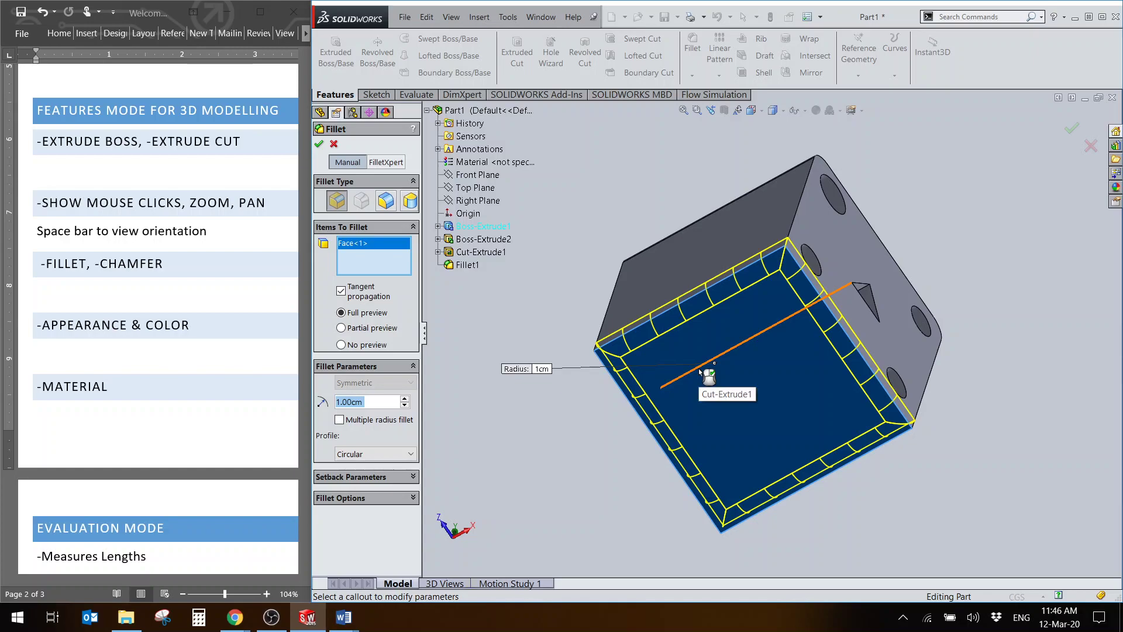
middle_drag(535, 347, 550, 381)
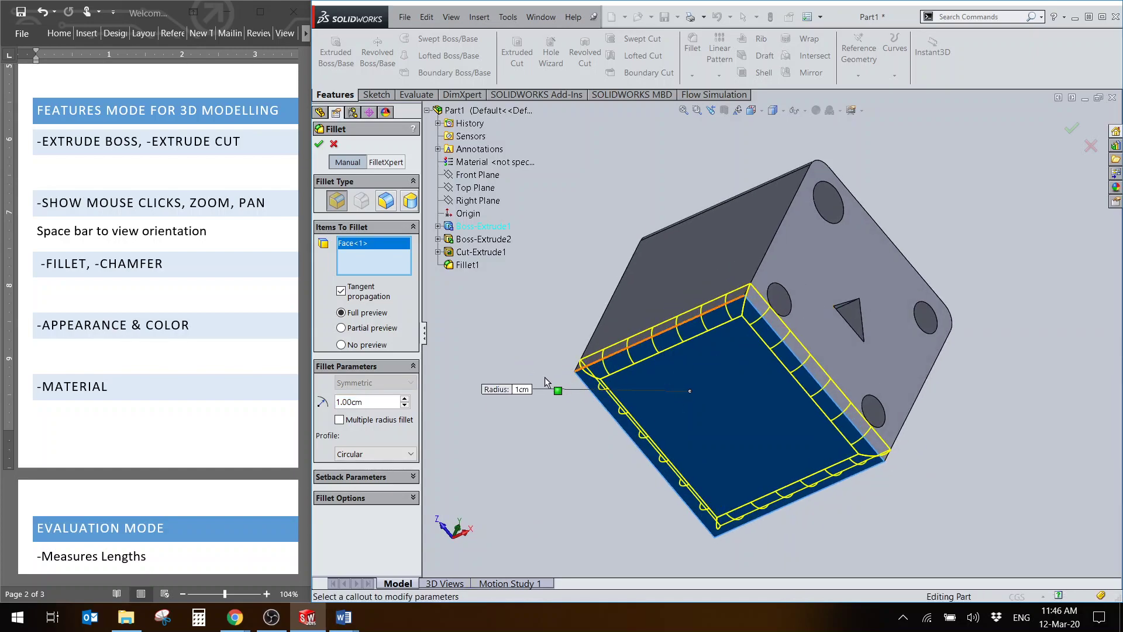
middle_drag(556, 295, 708, 328)
Step: Set the bottom face's fillet radius to 0.5 cm, apply the fillet and leave the command
right_click(364, 402)
drag(352, 402, 329, 404)
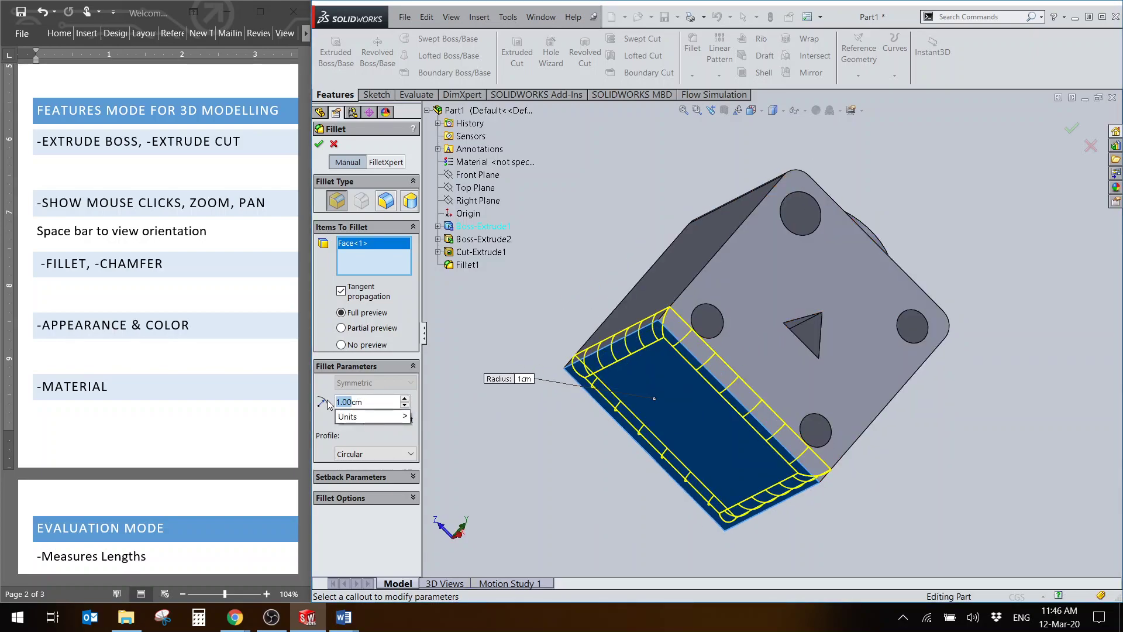
text(0.)
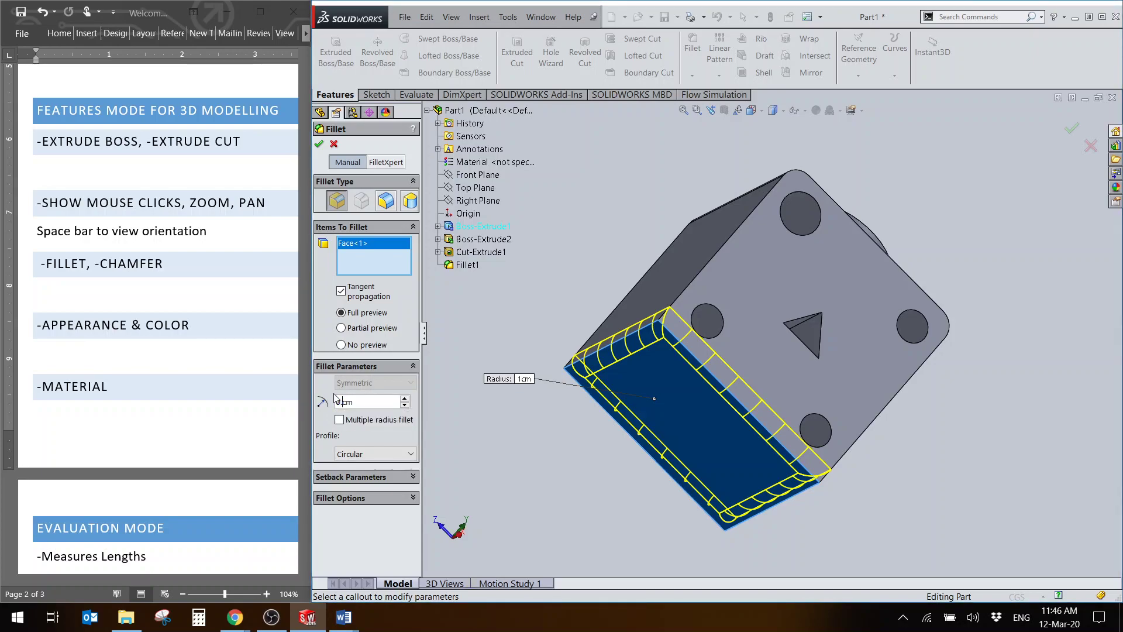
text(50)
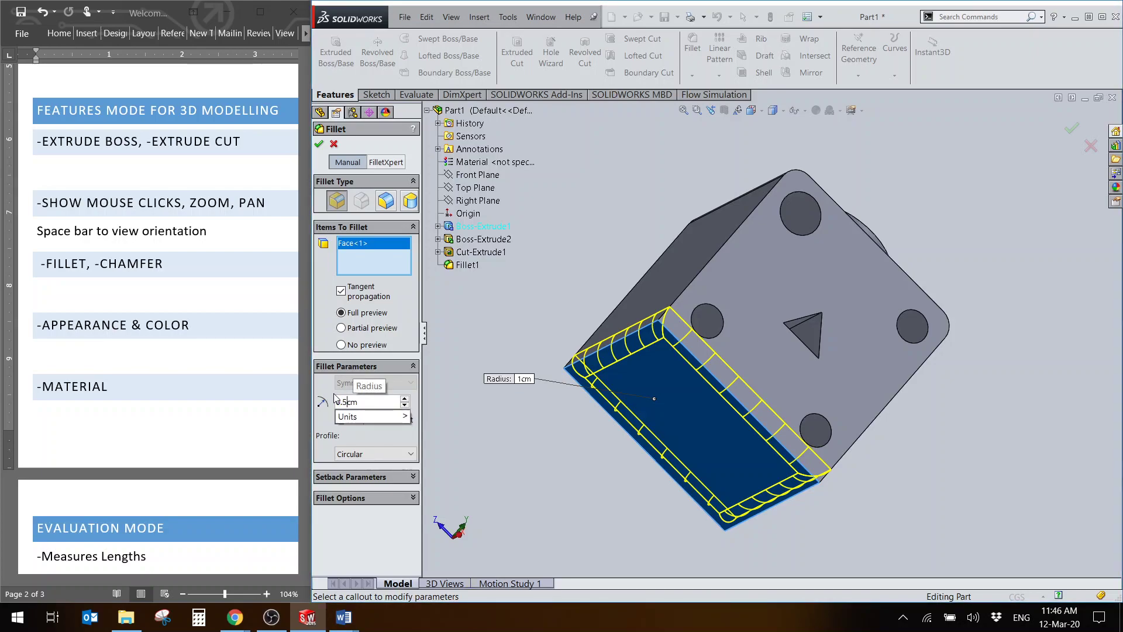
key(Return)
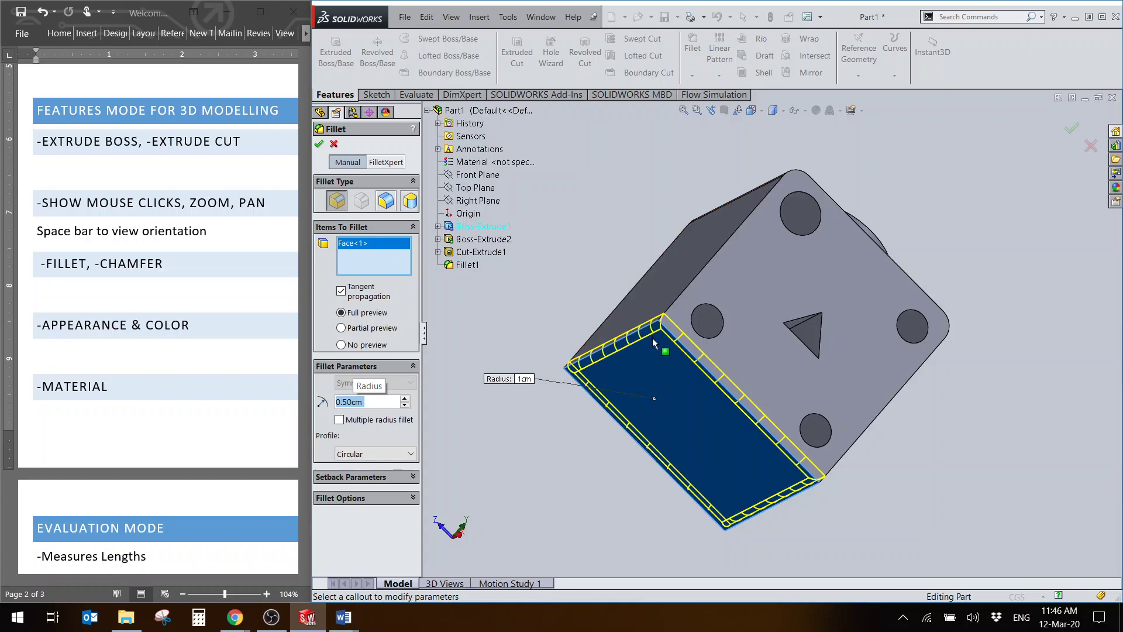
click(355, 250)
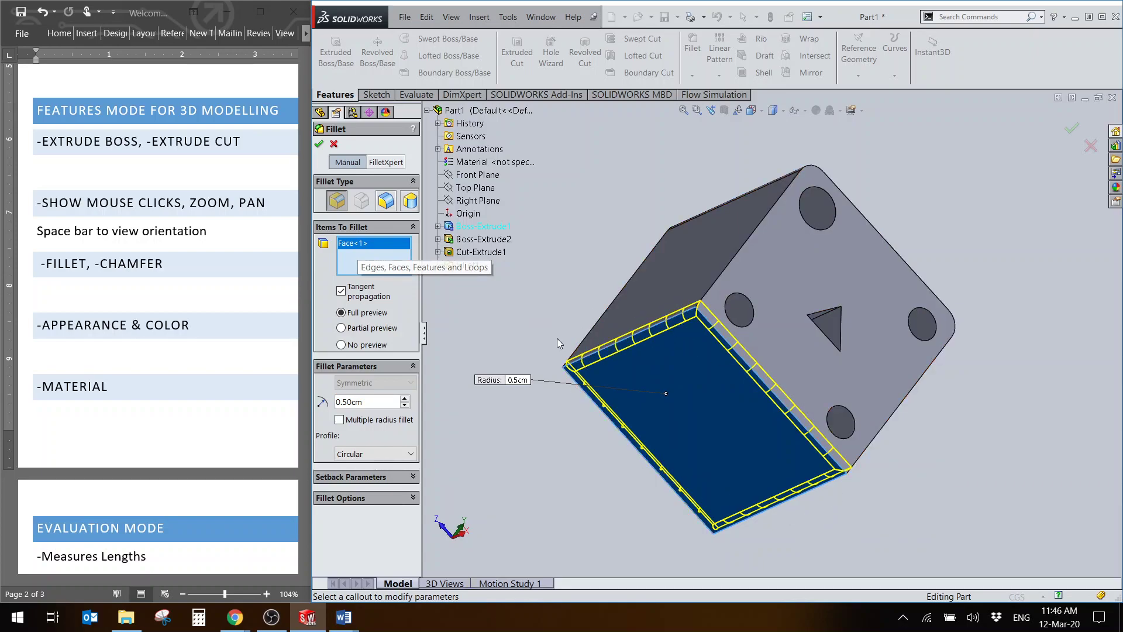
click(319, 144)
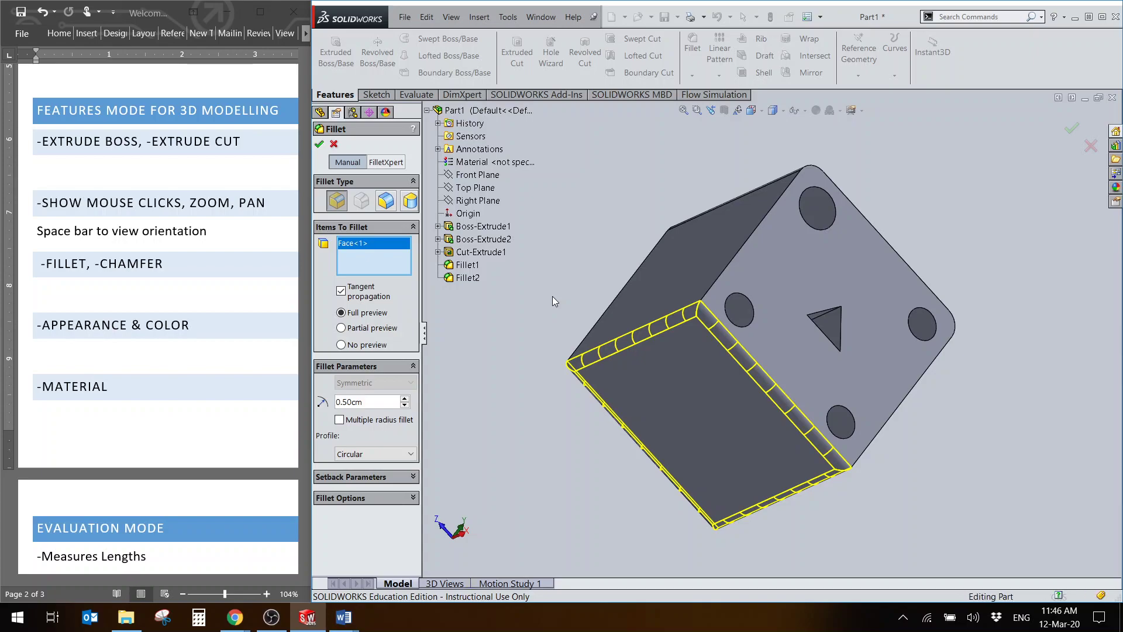
key(Escape)
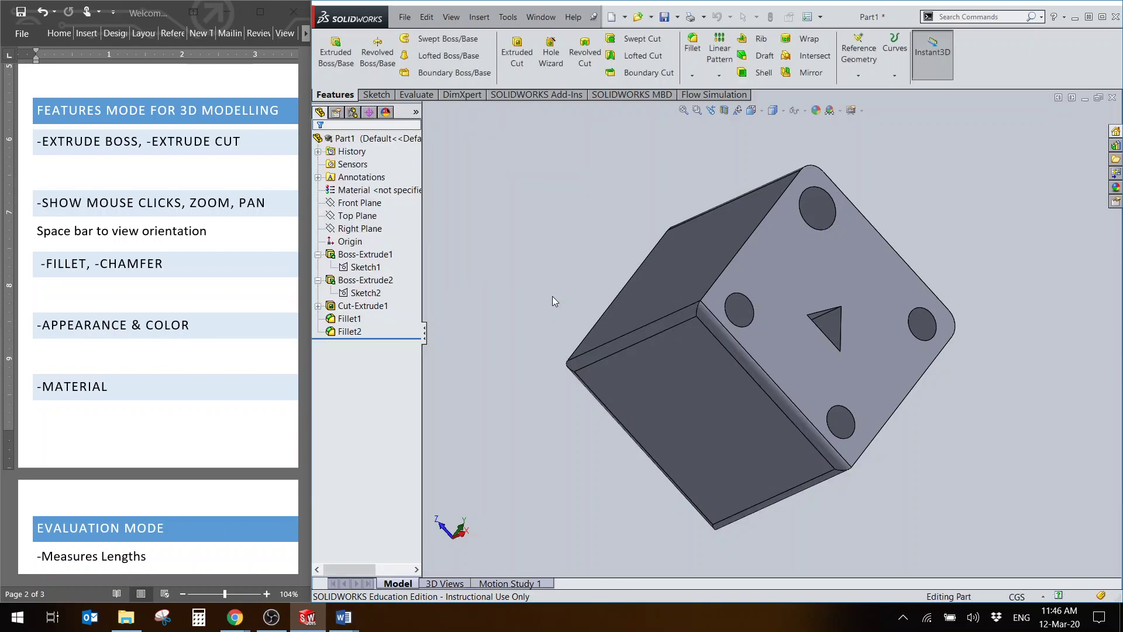
Step: Examine the filleted bottom edges from another angle, then return to the isometric view
middle_drag(585, 324, 616, 260)
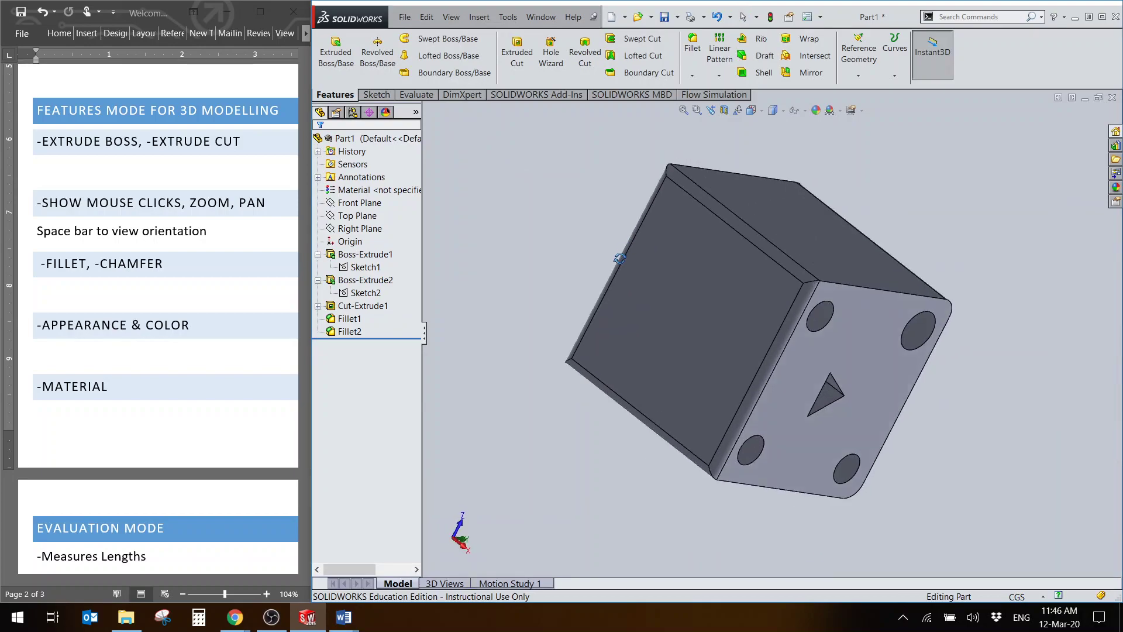
key(space)
key(Escape)
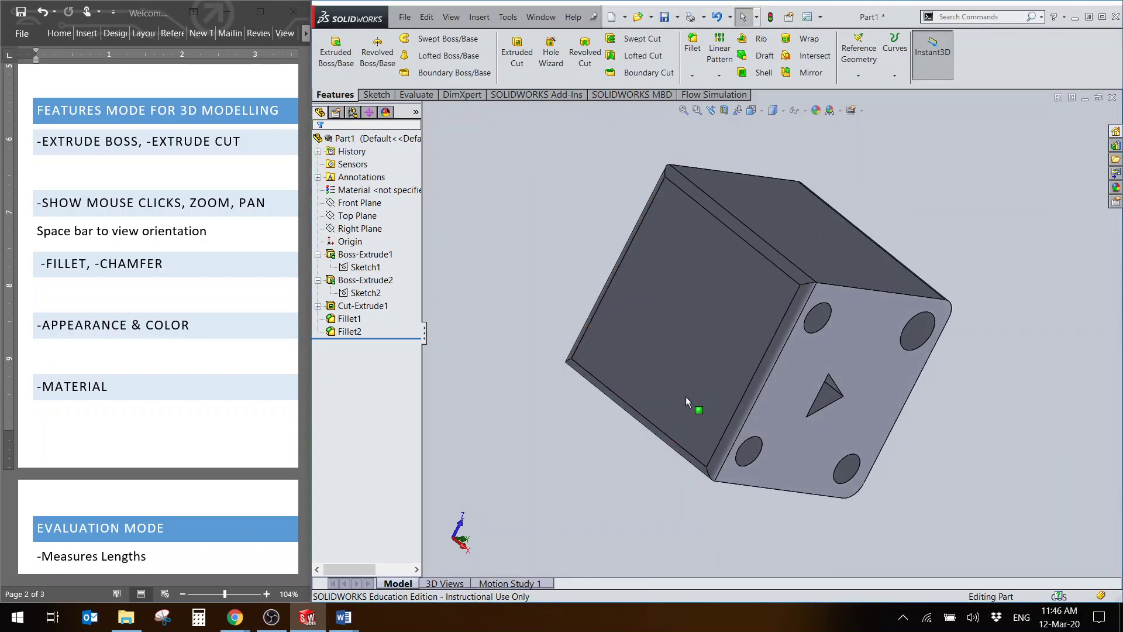
key(ctrl+7)
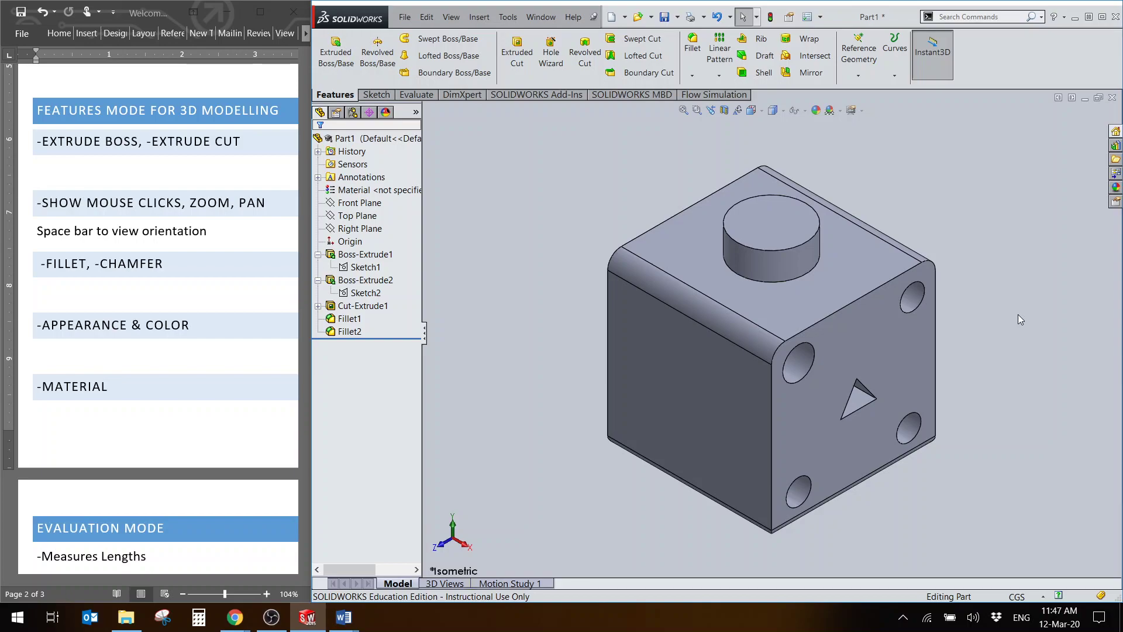
click(692, 74)
click(164, 266)
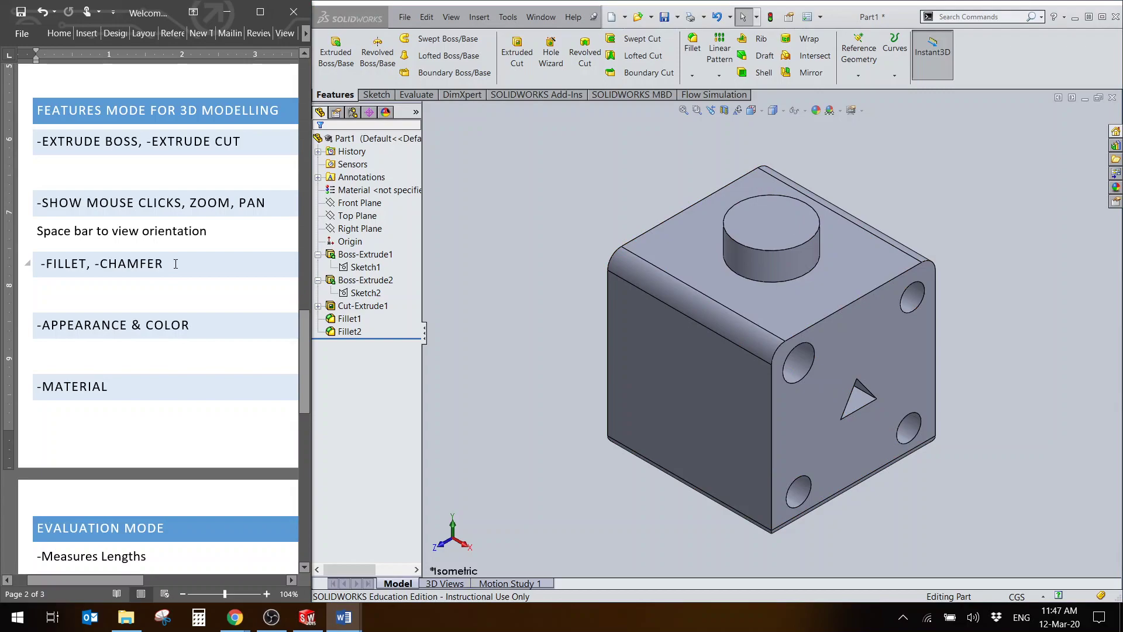
click(548, 294)
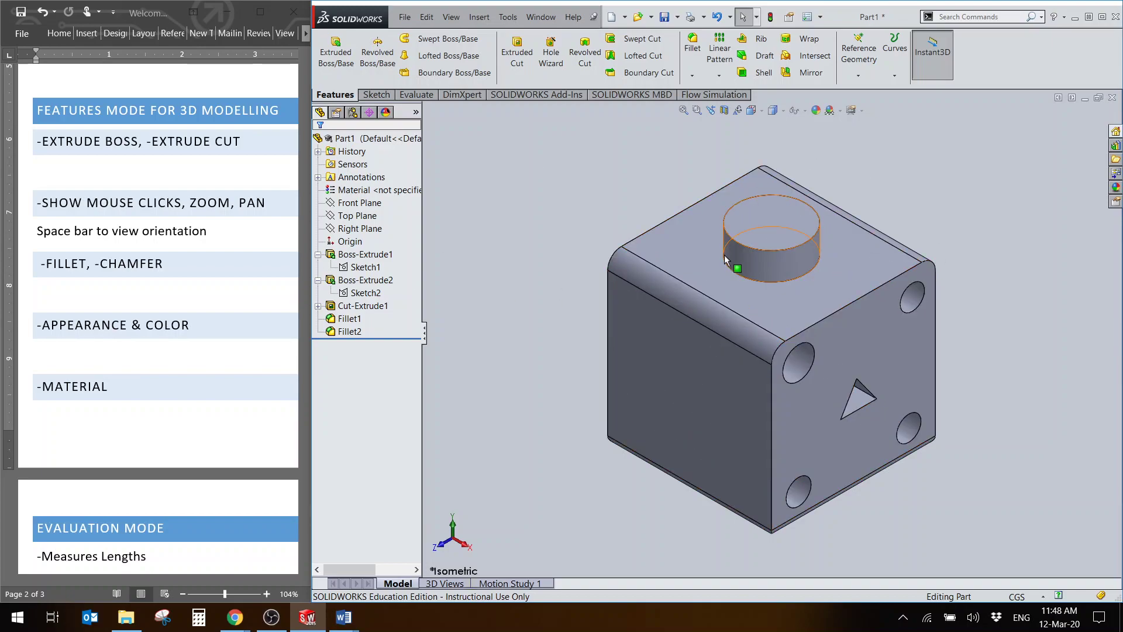
Step: Change the appearance colour of the whole part to light yellow from the standard swatches
click(375, 140)
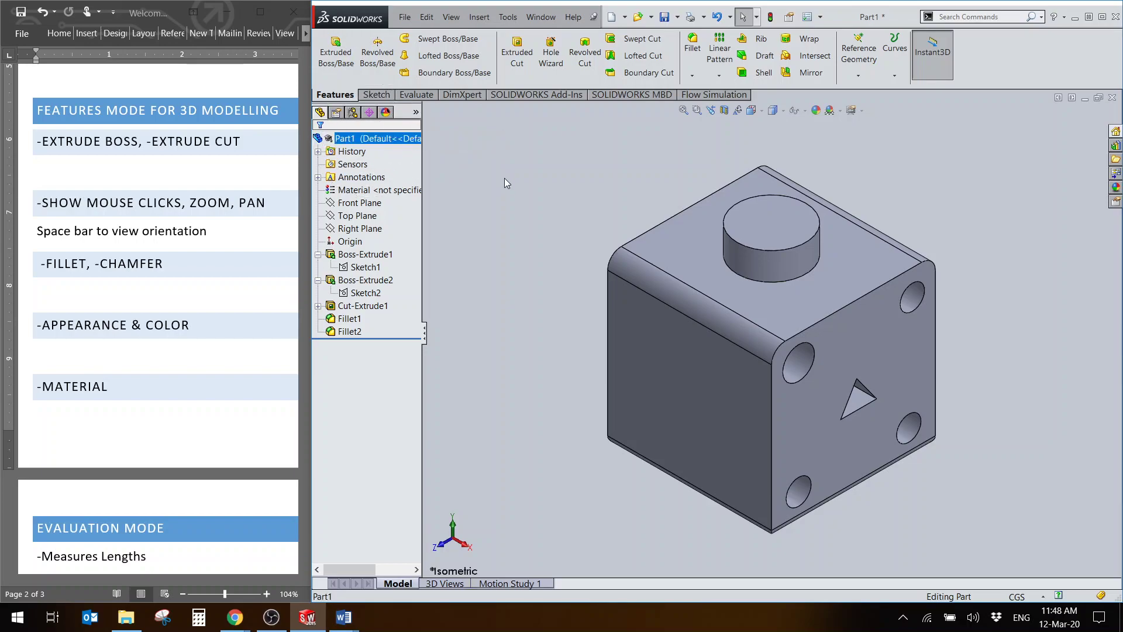
right_click(392, 140)
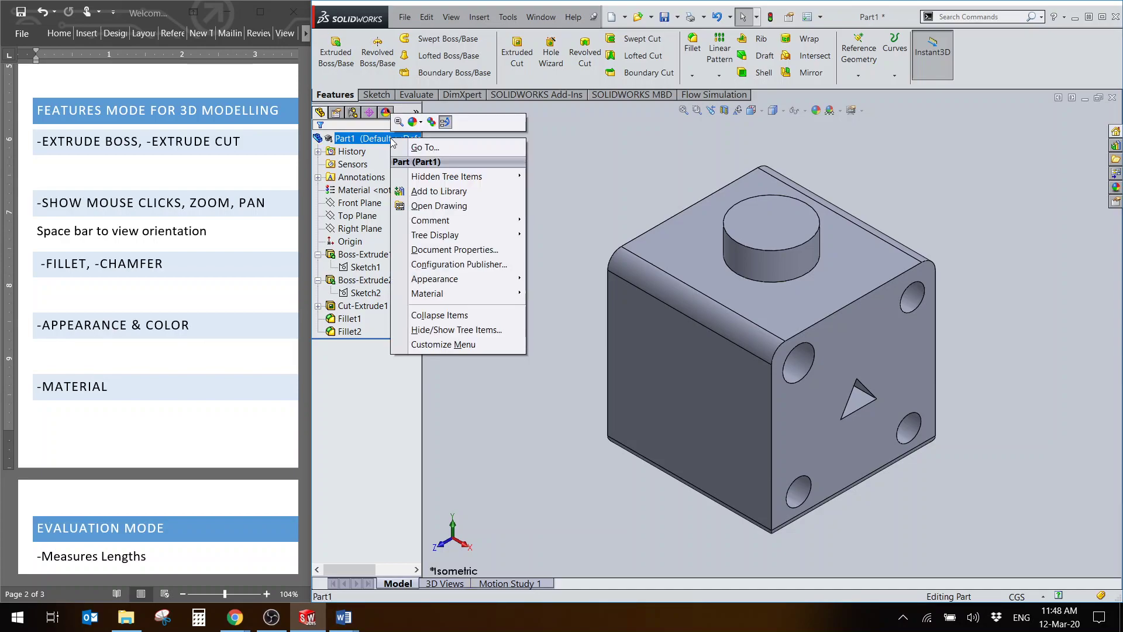
click(420, 124)
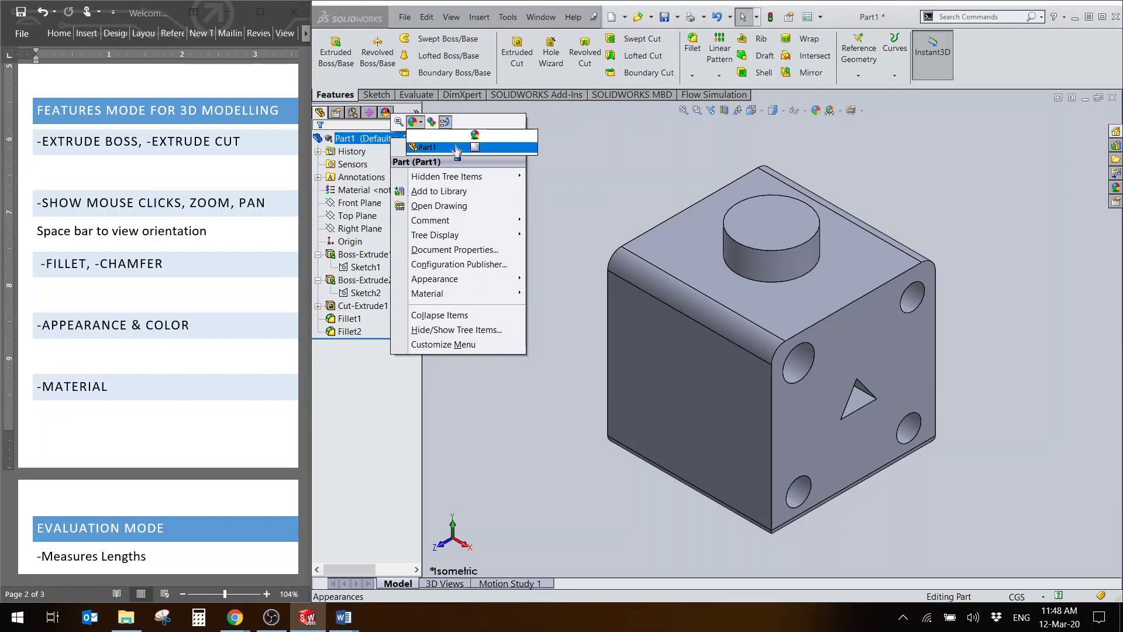
click(484, 149)
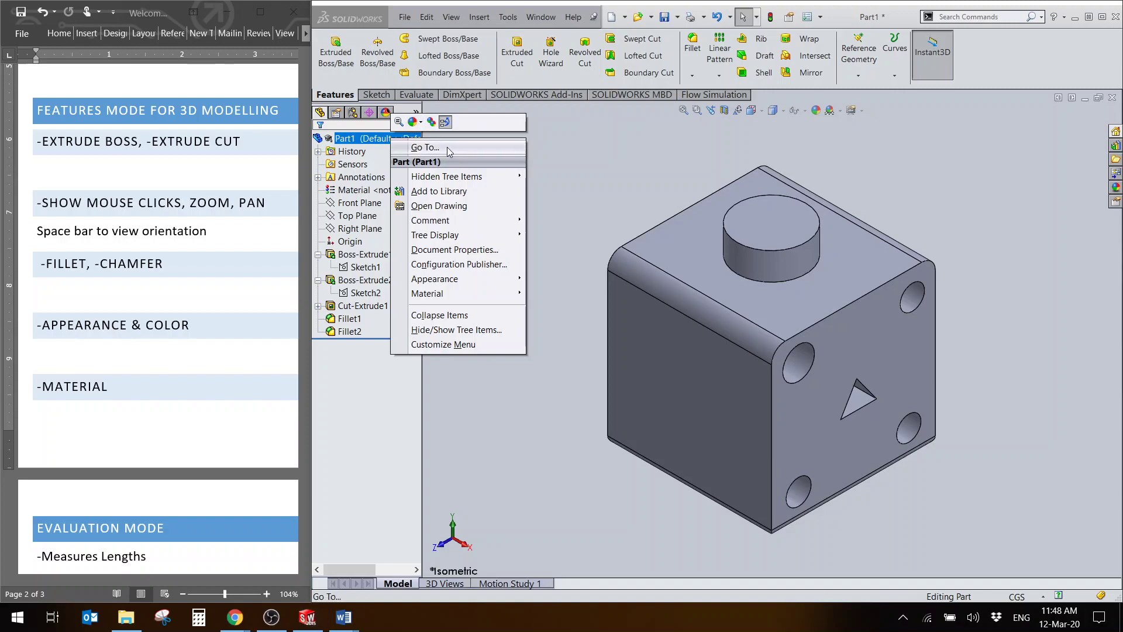
click(421, 127)
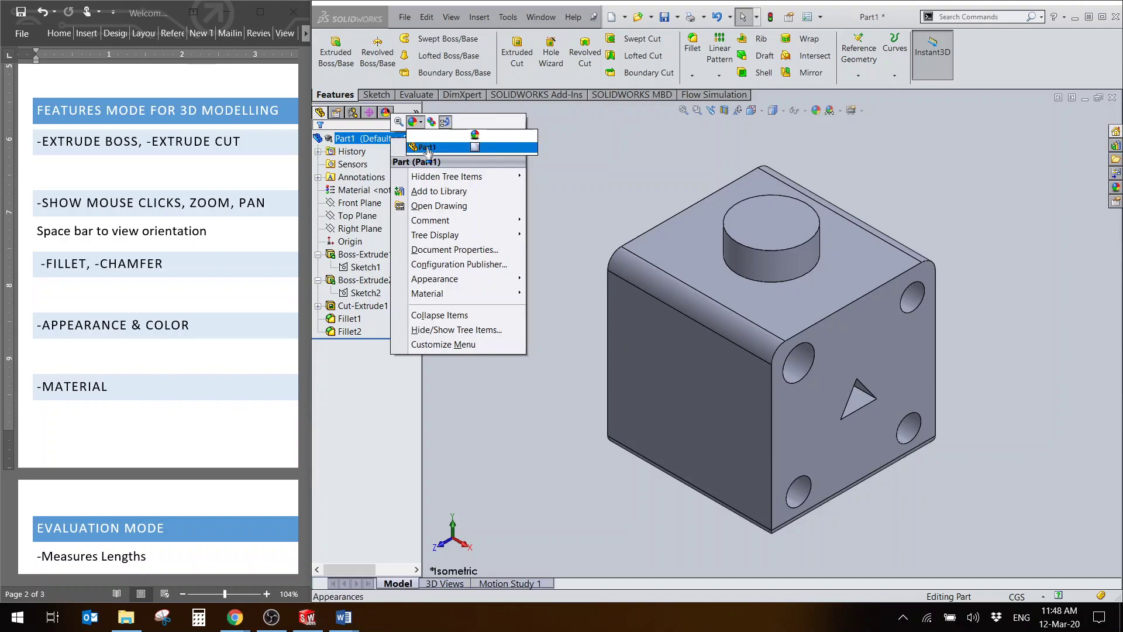
click(466, 151)
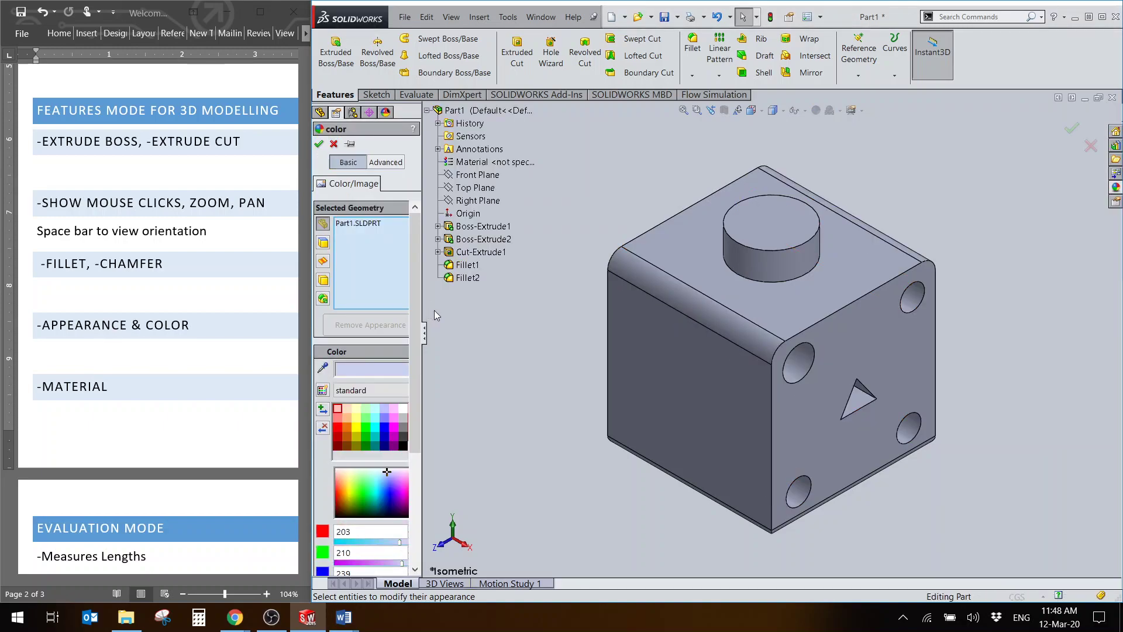
click(358, 420)
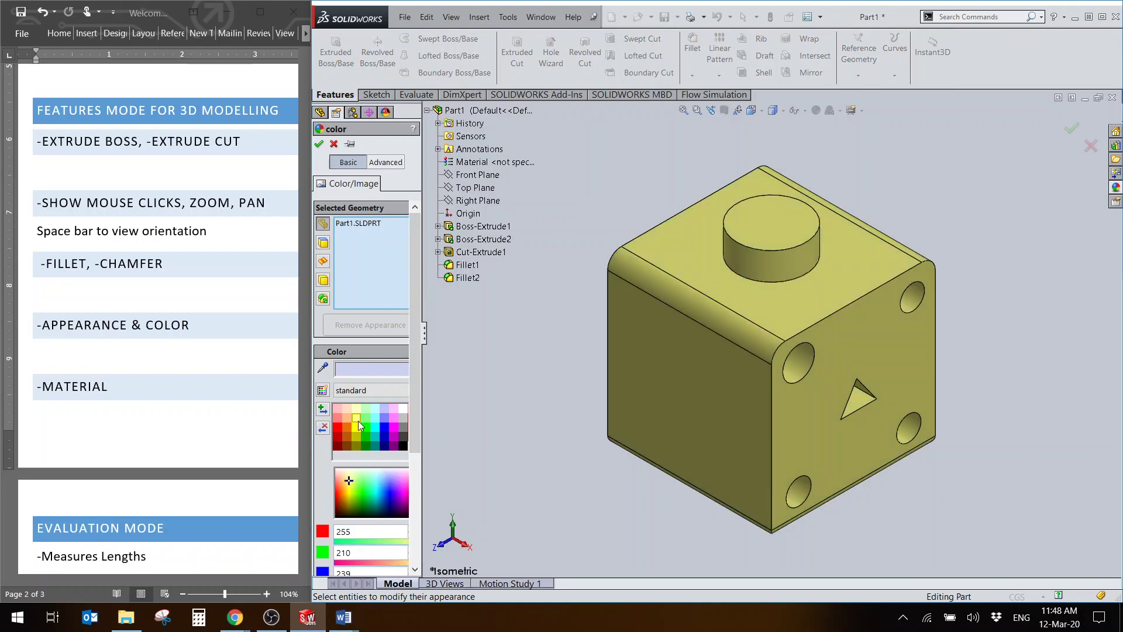
click(319, 144)
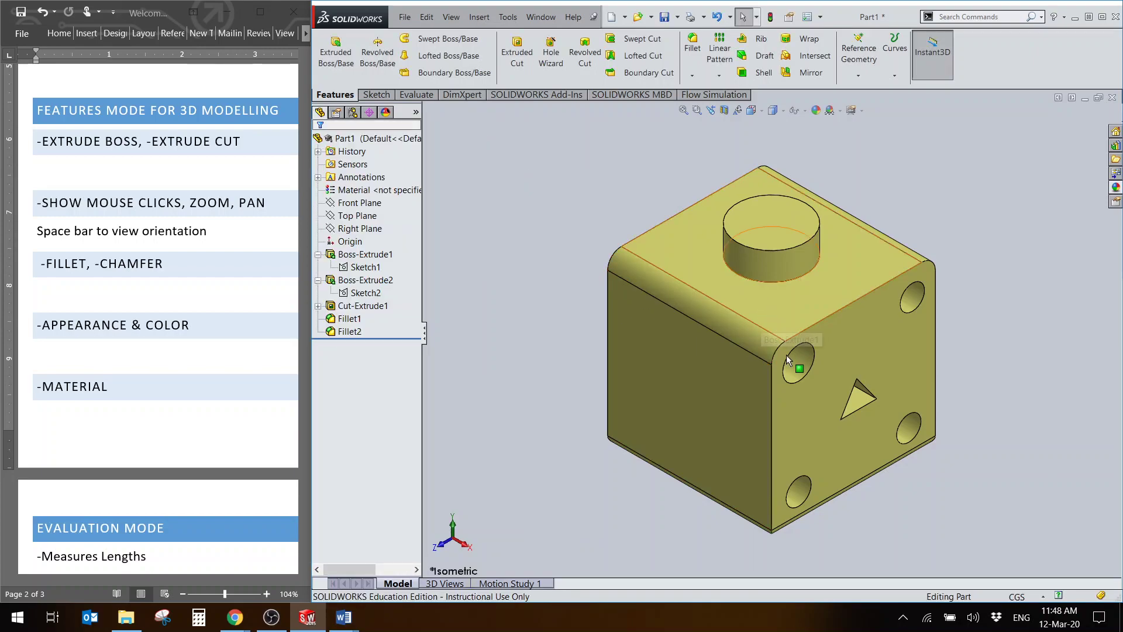
Step: Change the appearance colour of the boss's cylindrical side face to light cyan from the standard swatches
click(763, 218)
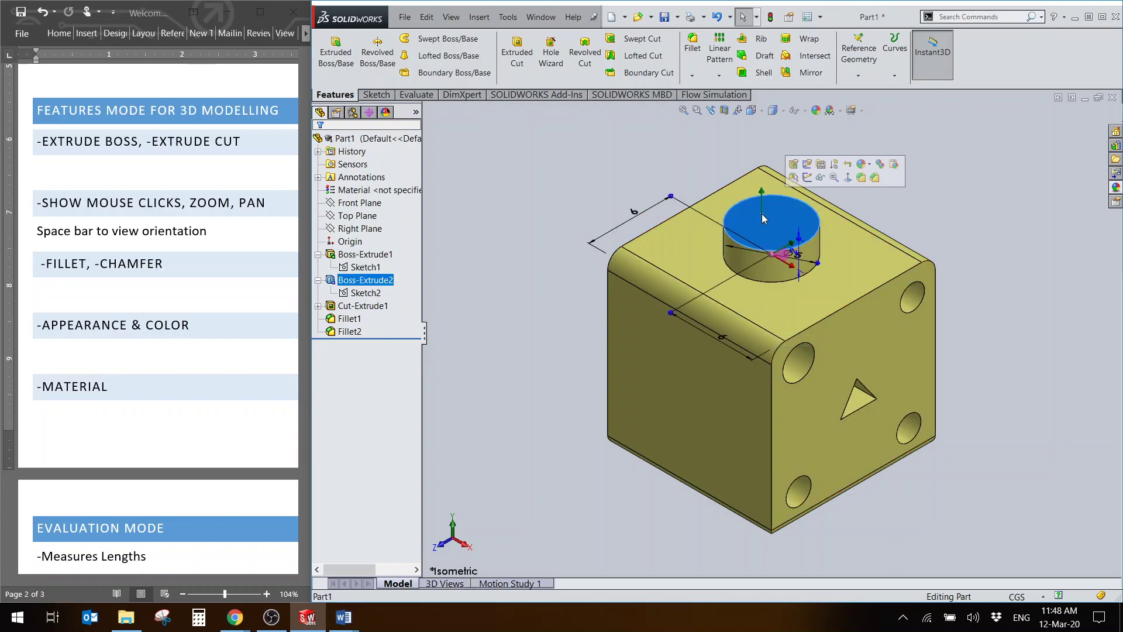
click(771, 267)
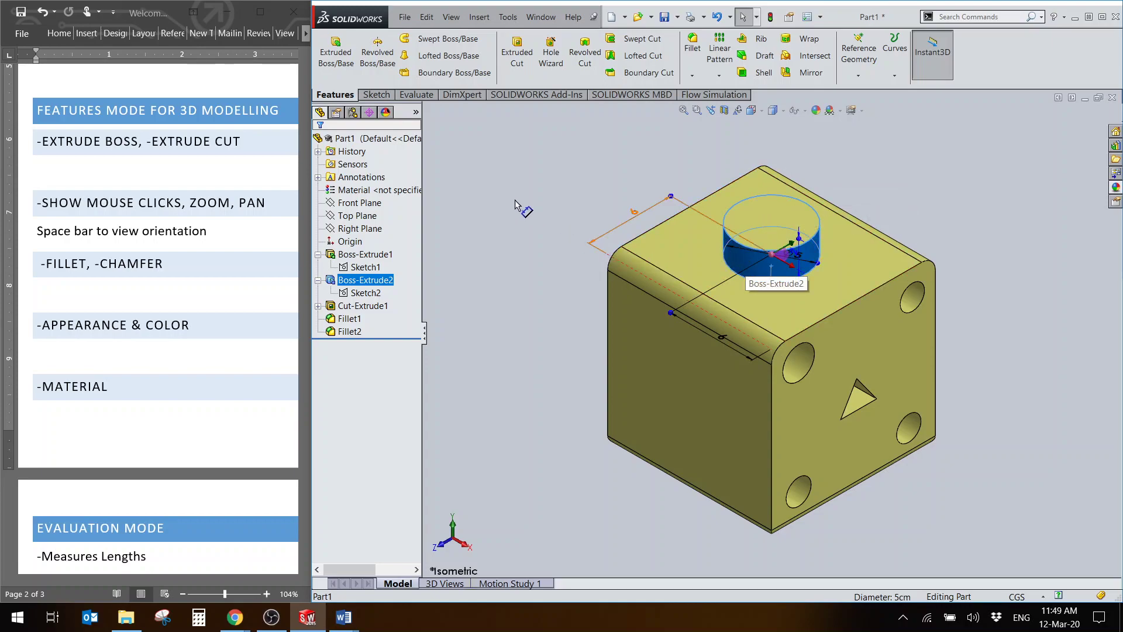
click(483, 181)
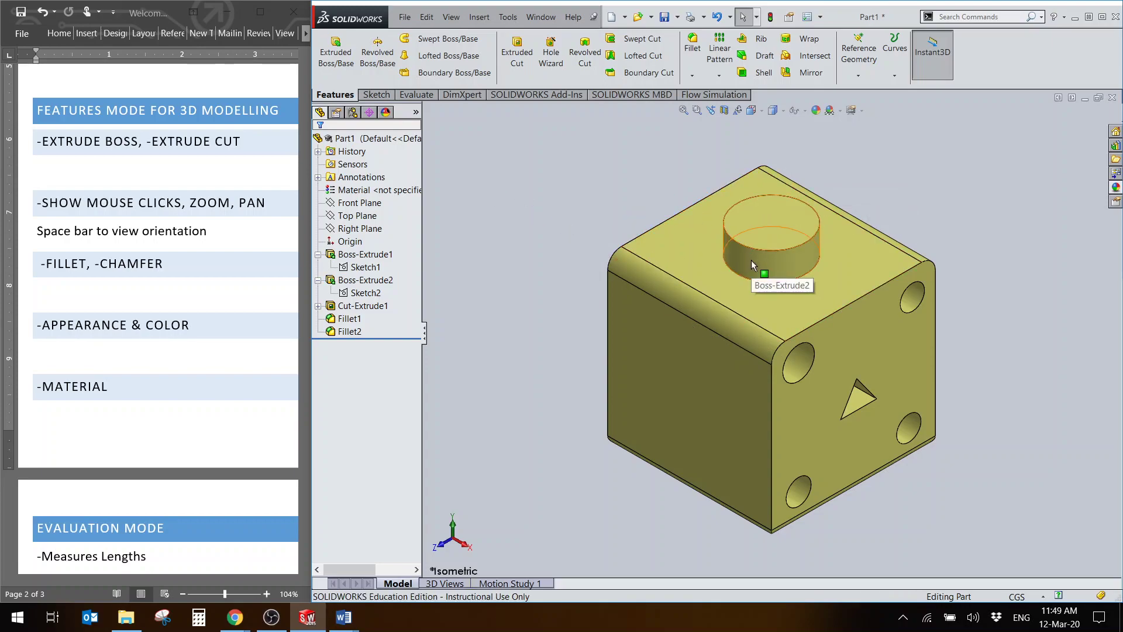
click(752, 262)
right_click(751, 262)
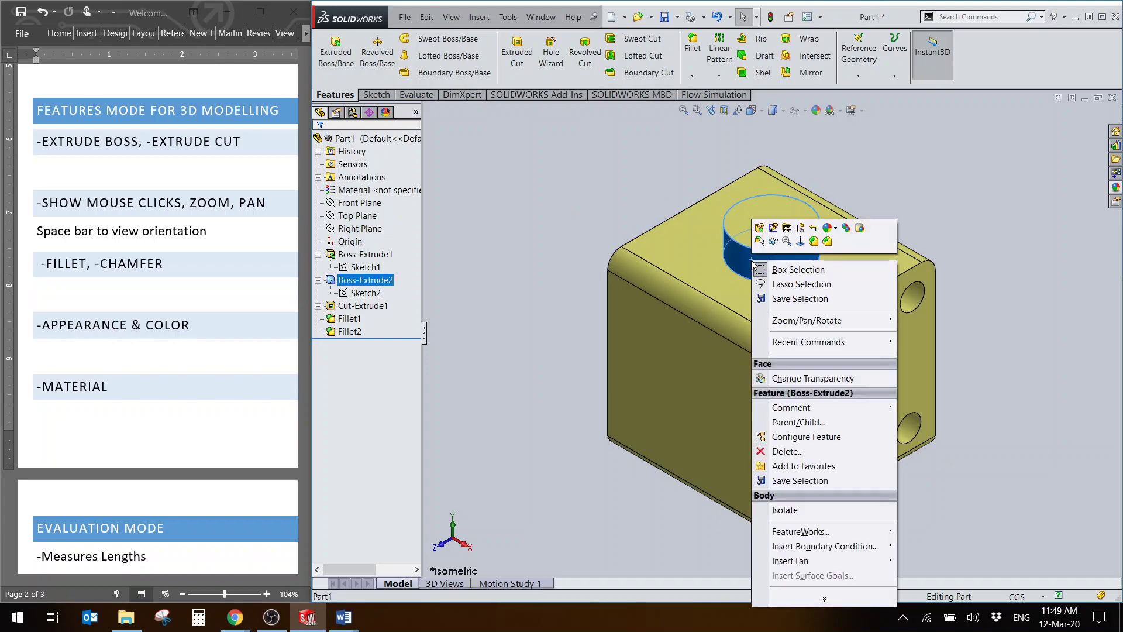
click(832, 229)
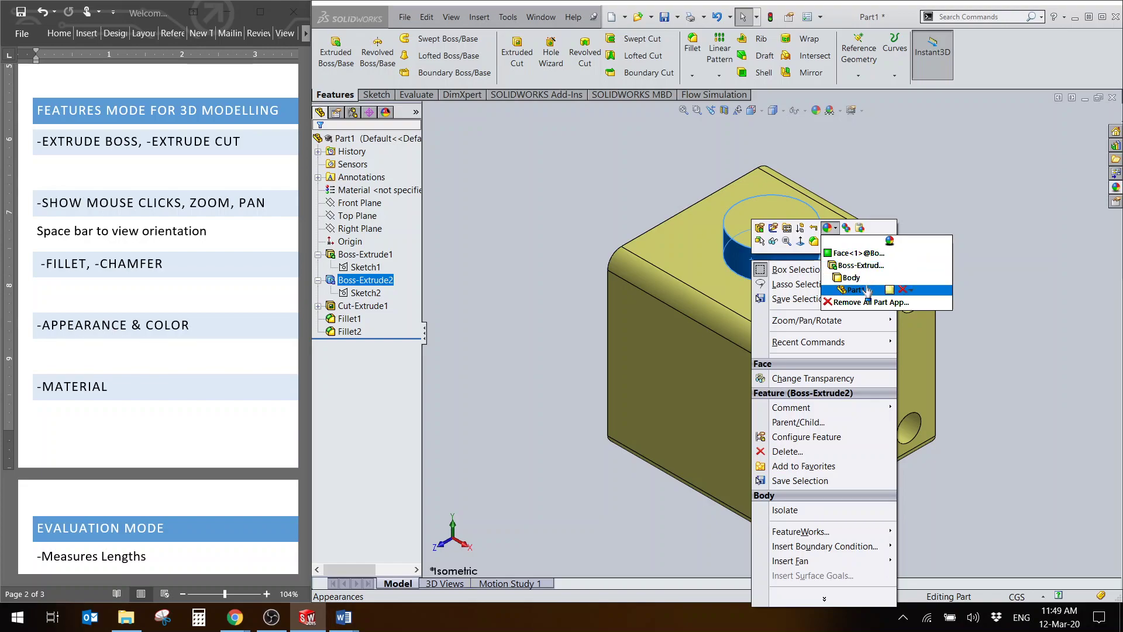
click(855, 265)
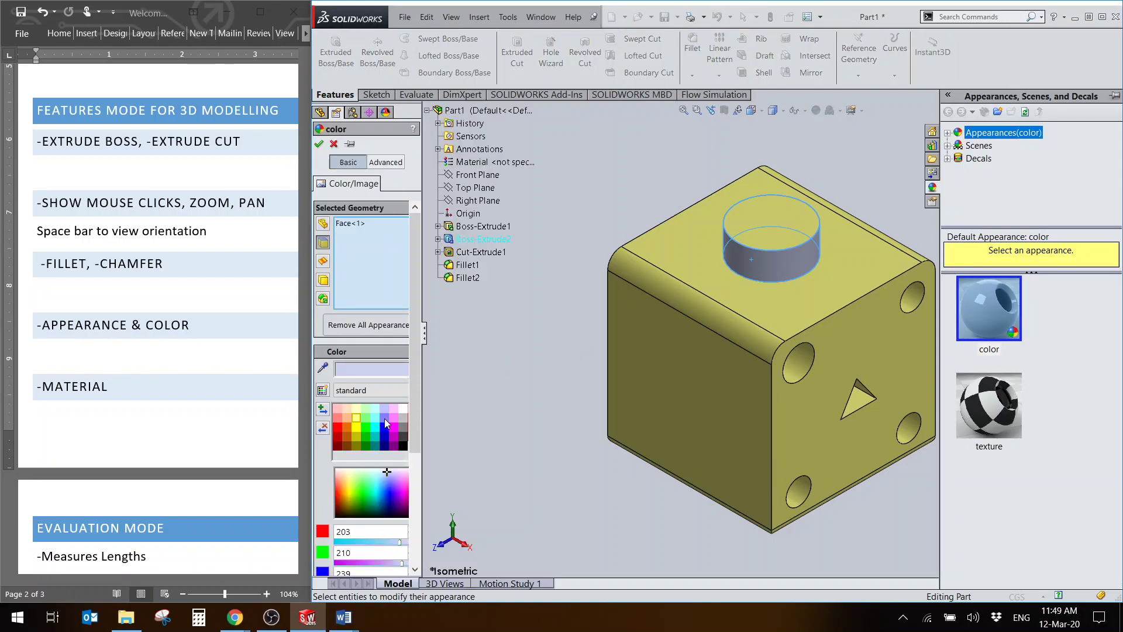
click(374, 417)
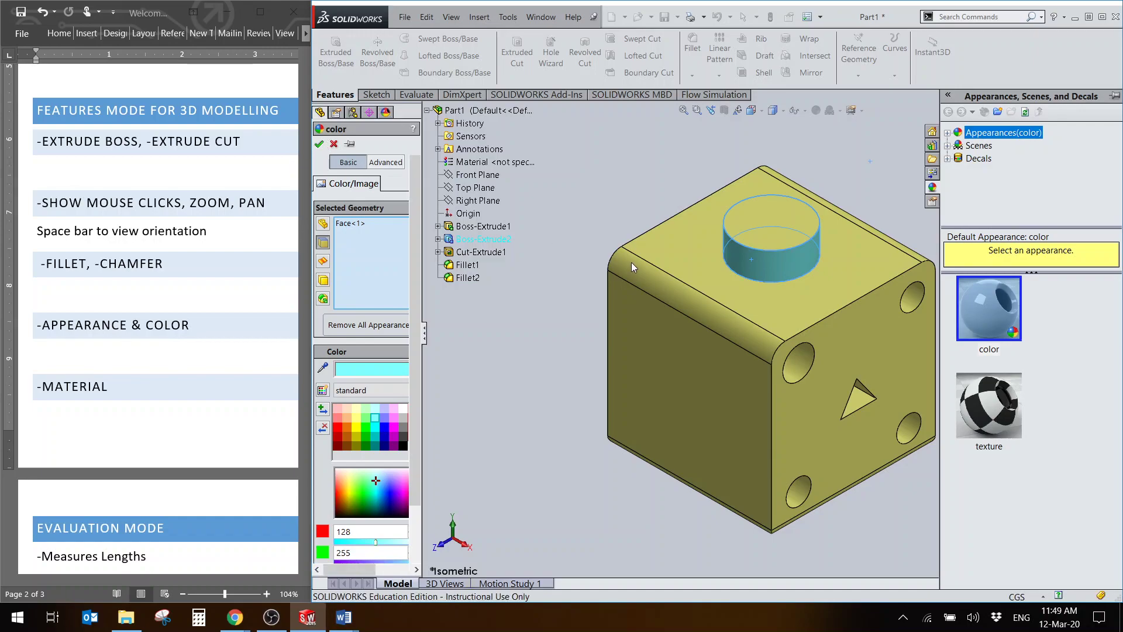
key(Return)
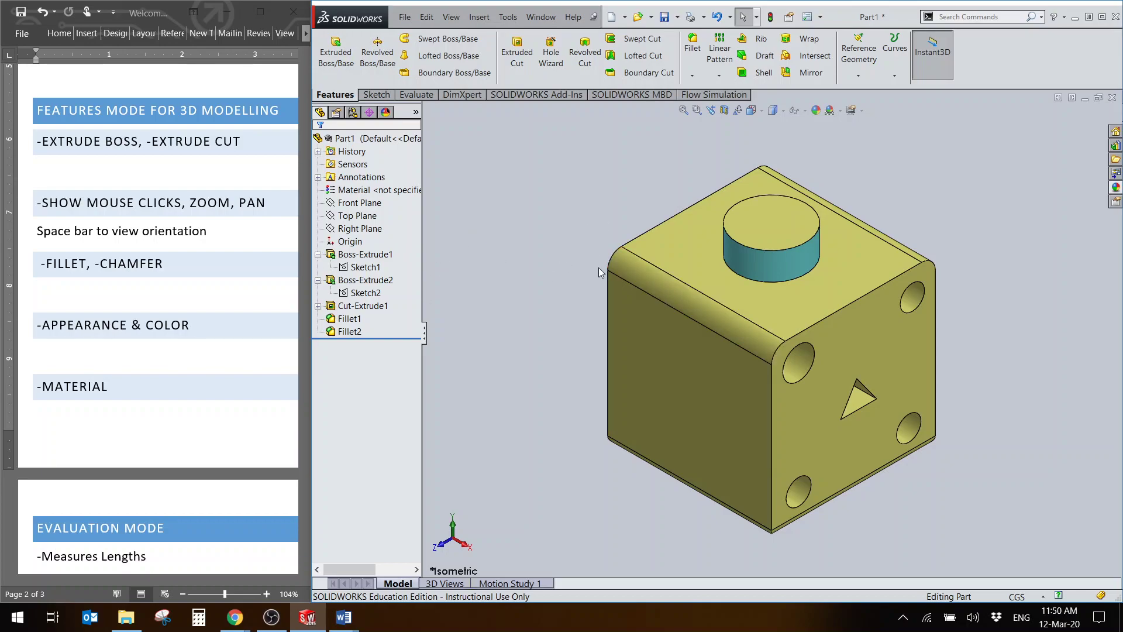
Step: Assign the material 1060 Alloy from the Aluminium Alloys category to the part
drag(423, 231, 438, 230)
click(412, 193)
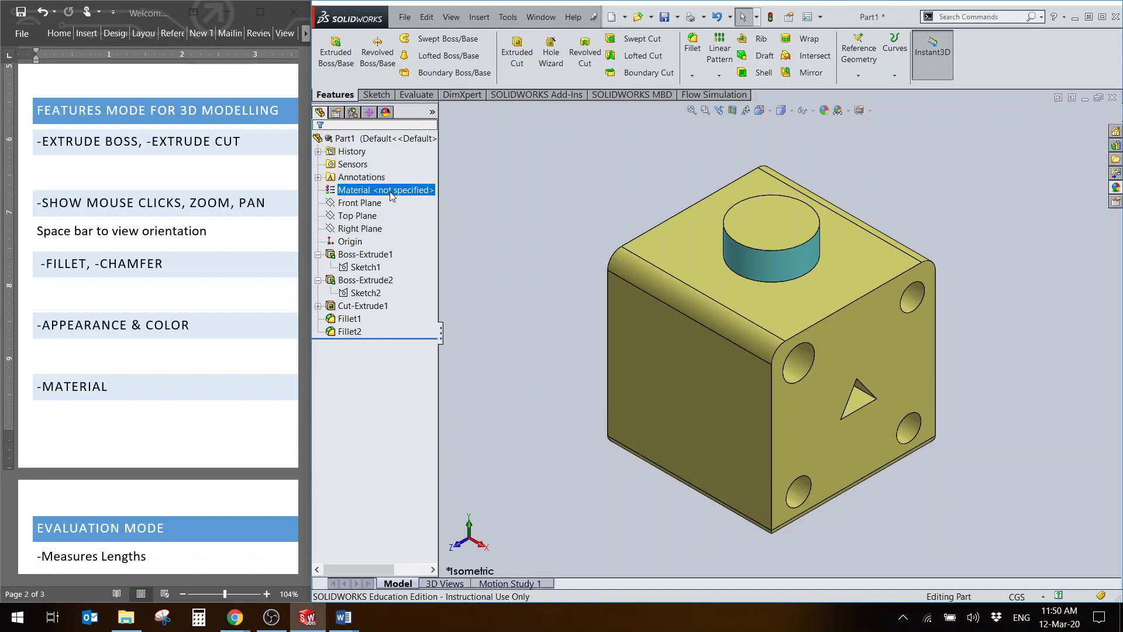
right_click(391, 193)
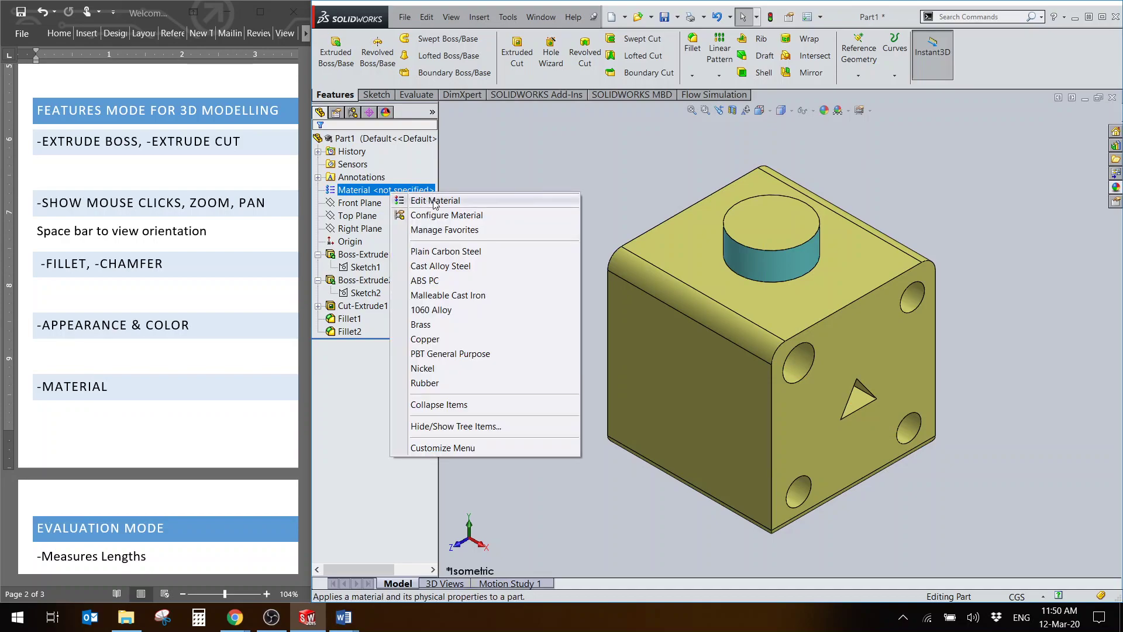
click(472, 201)
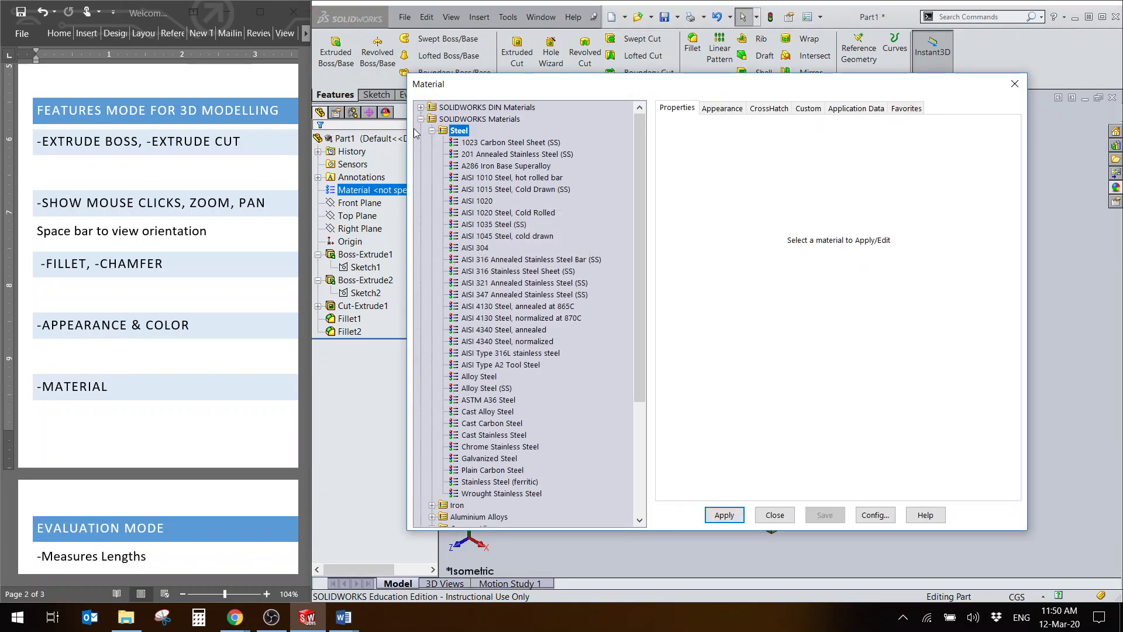
click(432, 131)
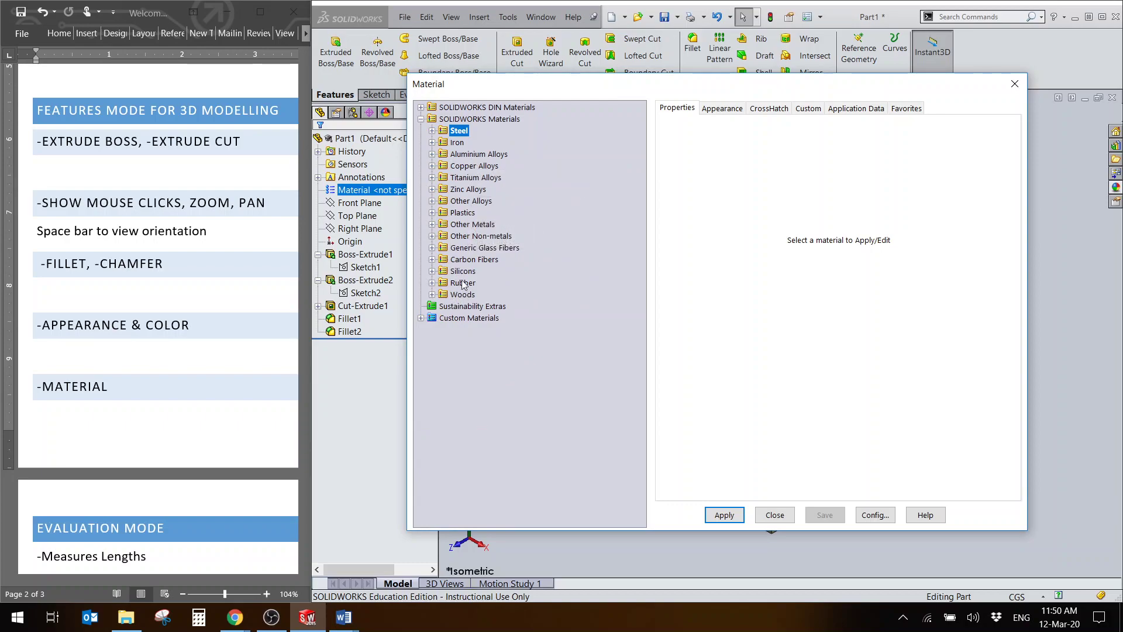
click(431, 154)
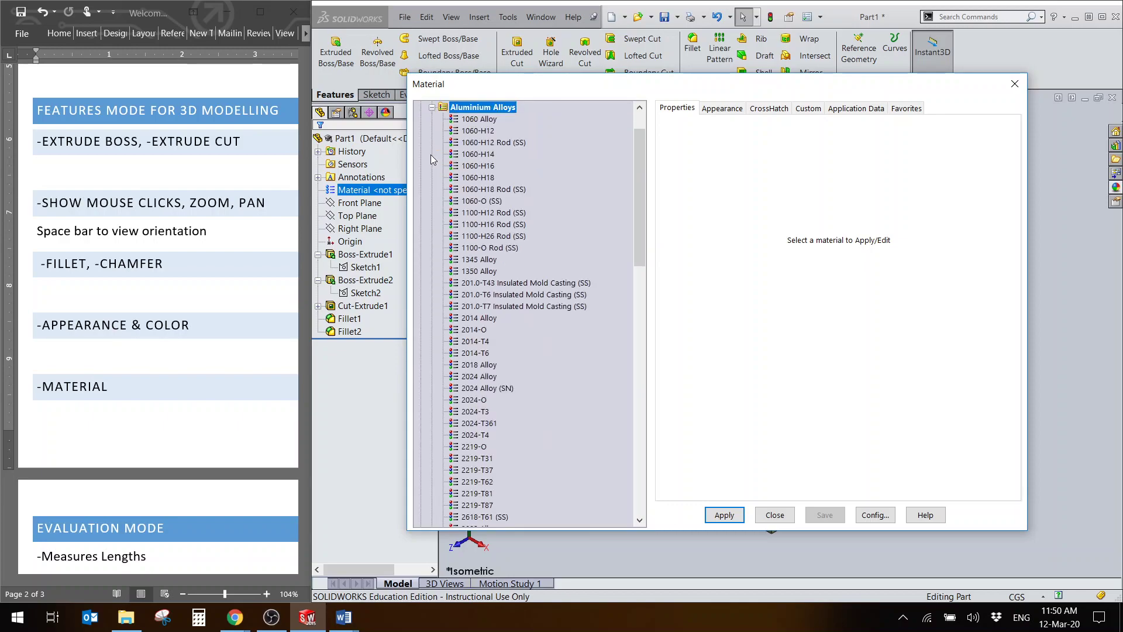
click(476, 120)
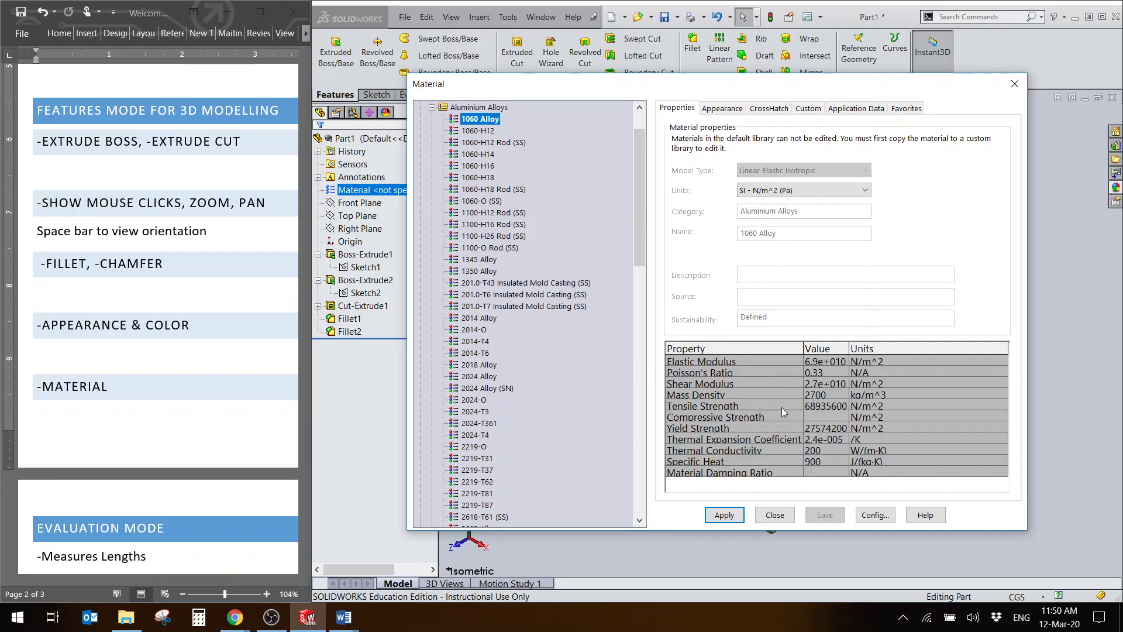
click(727, 516)
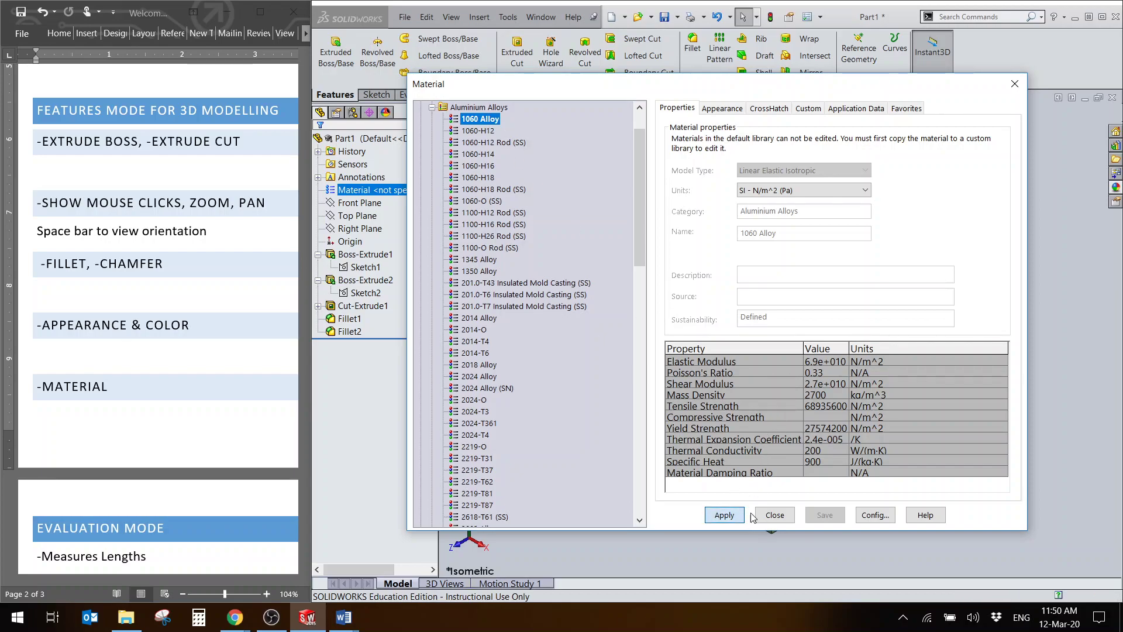
click(774, 515)
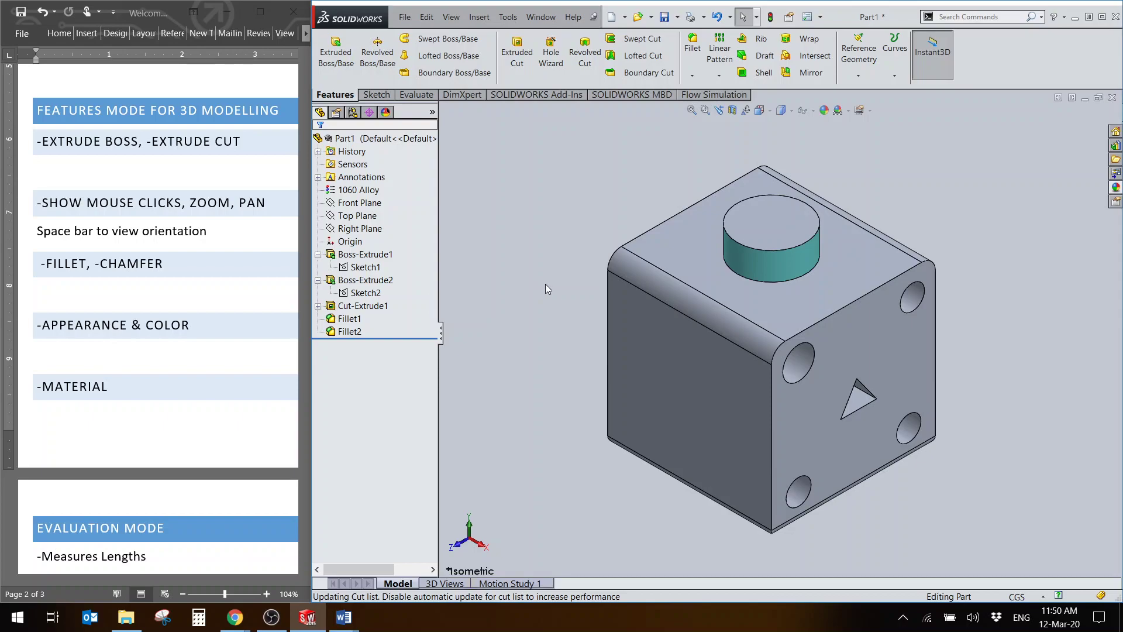
click(354, 192)
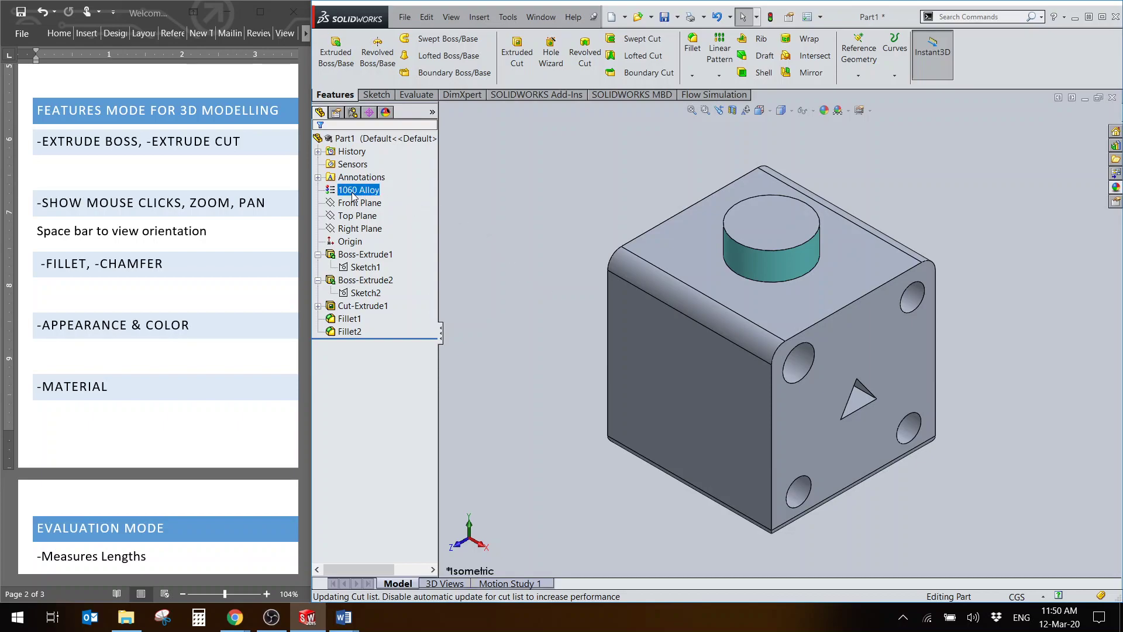
click(522, 236)
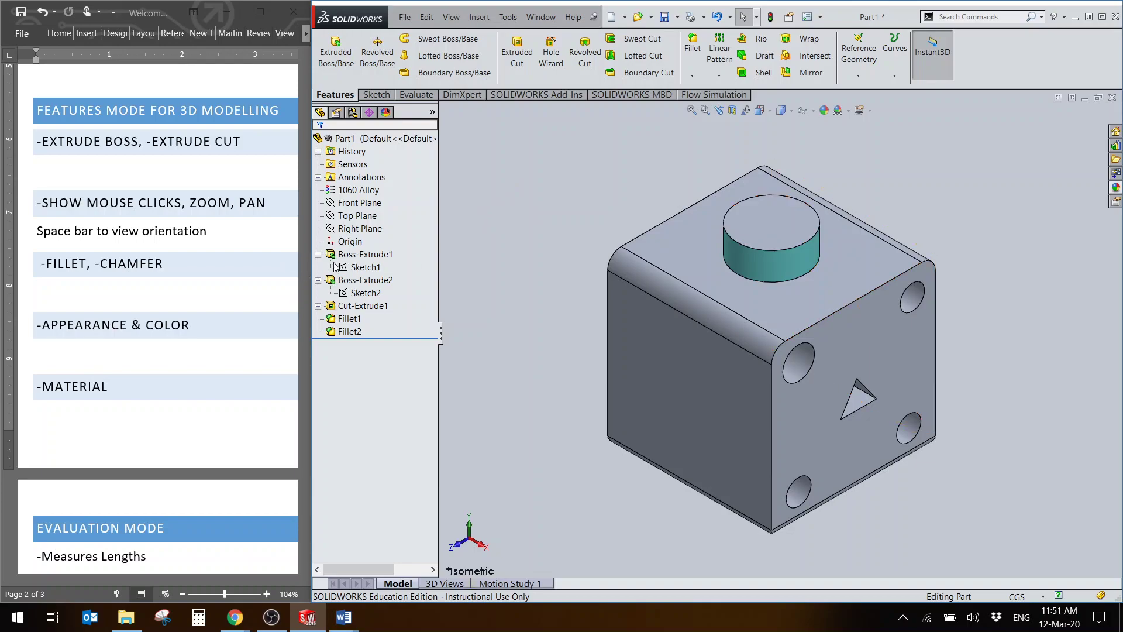
Step: Switch to the Word outline and review the Evaluation Mode topics on measuring lengths and mass properties
click(278, 305)
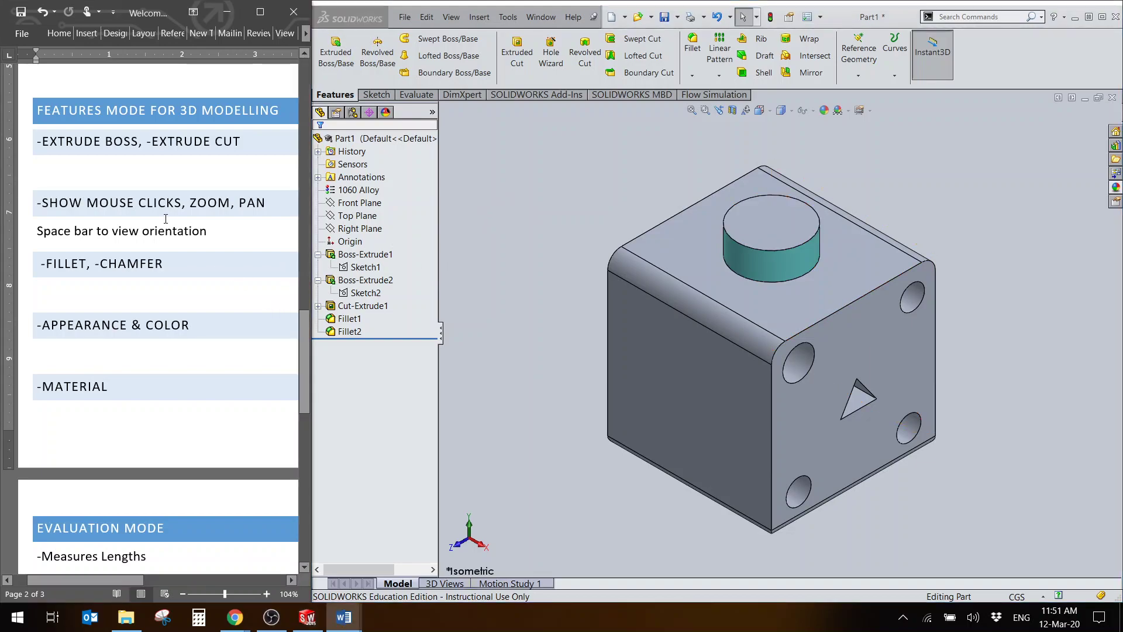
scroll(198, 230, down, 6)
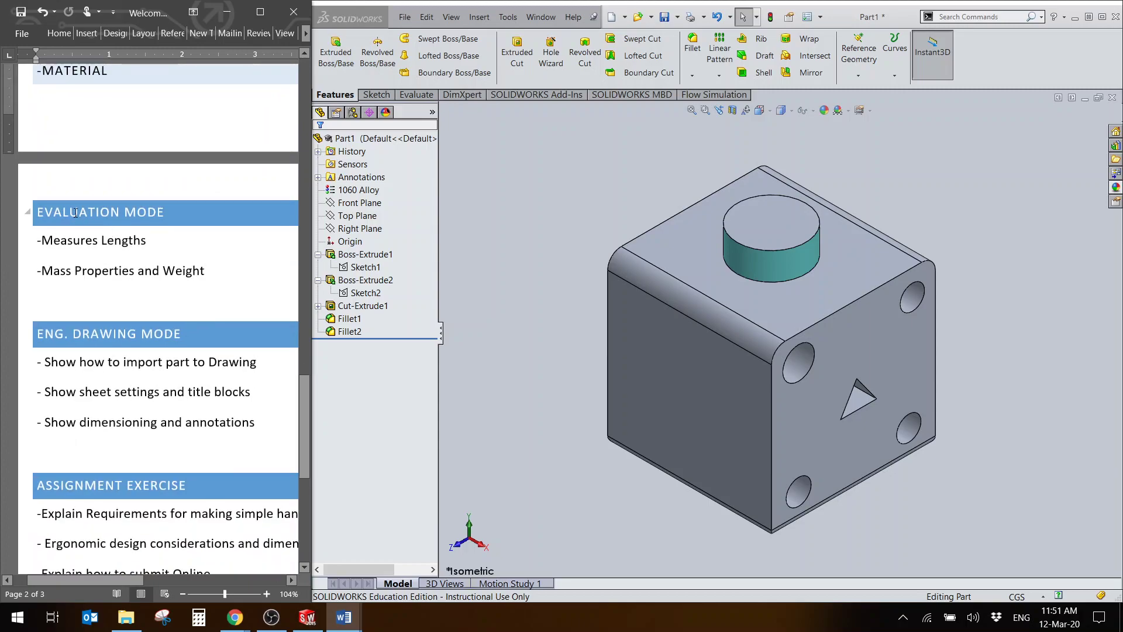
click(67, 240)
triple_click(143, 240)
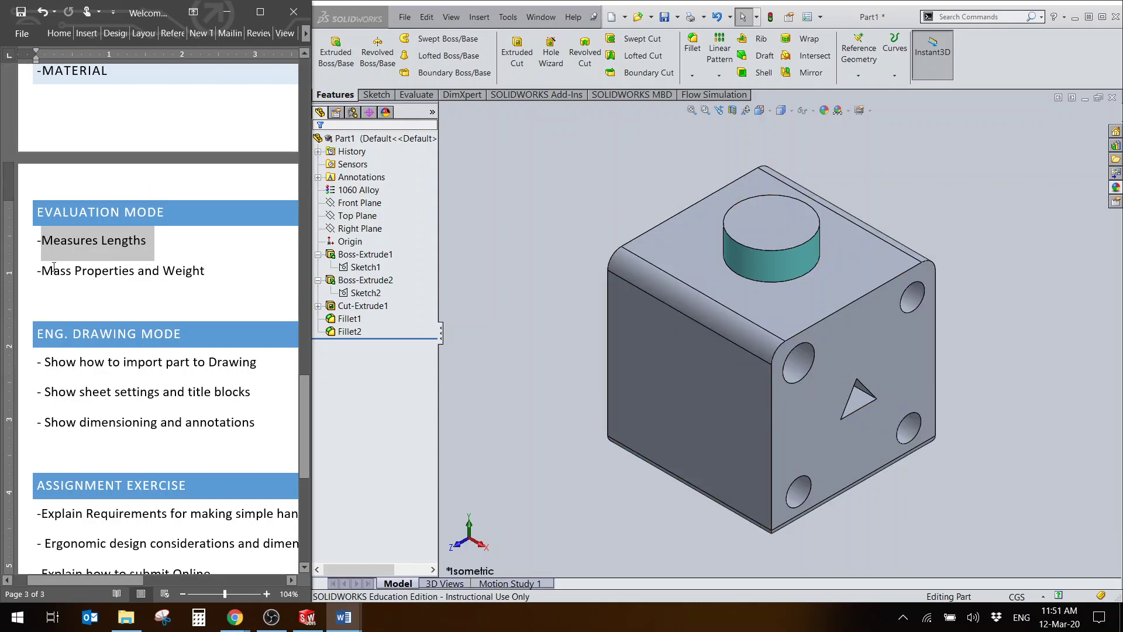
click(108, 269)
drag(108, 269, 138, 271)
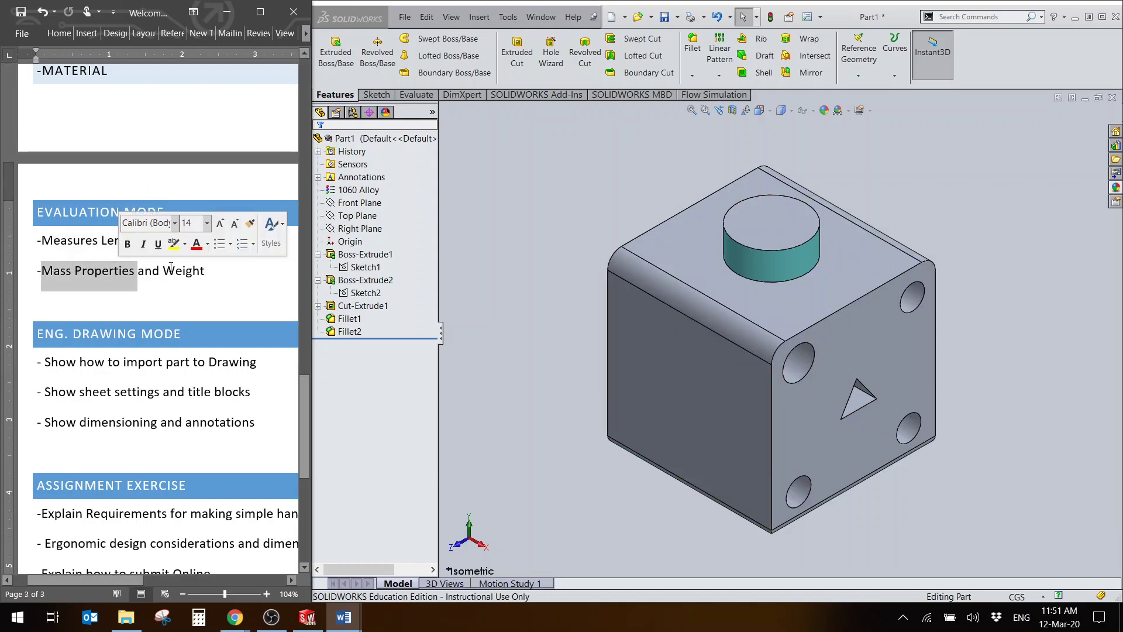
Step: Return to SOLIDWORKS, evaluate the part's mass properties, examine its mass and close the report
click(514, 284)
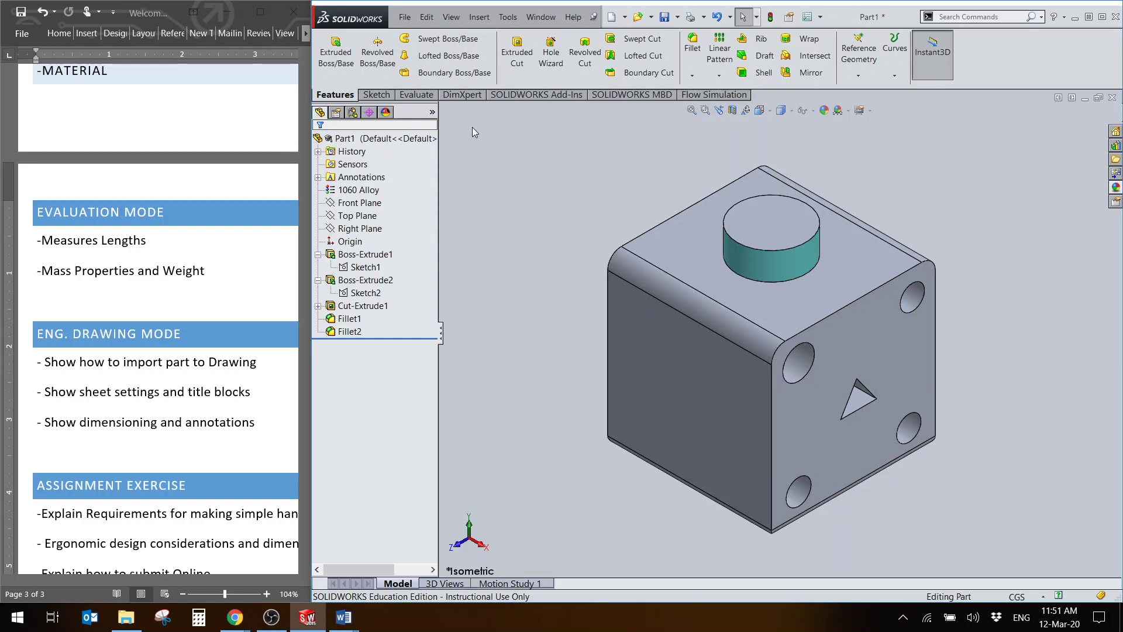
click(426, 97)
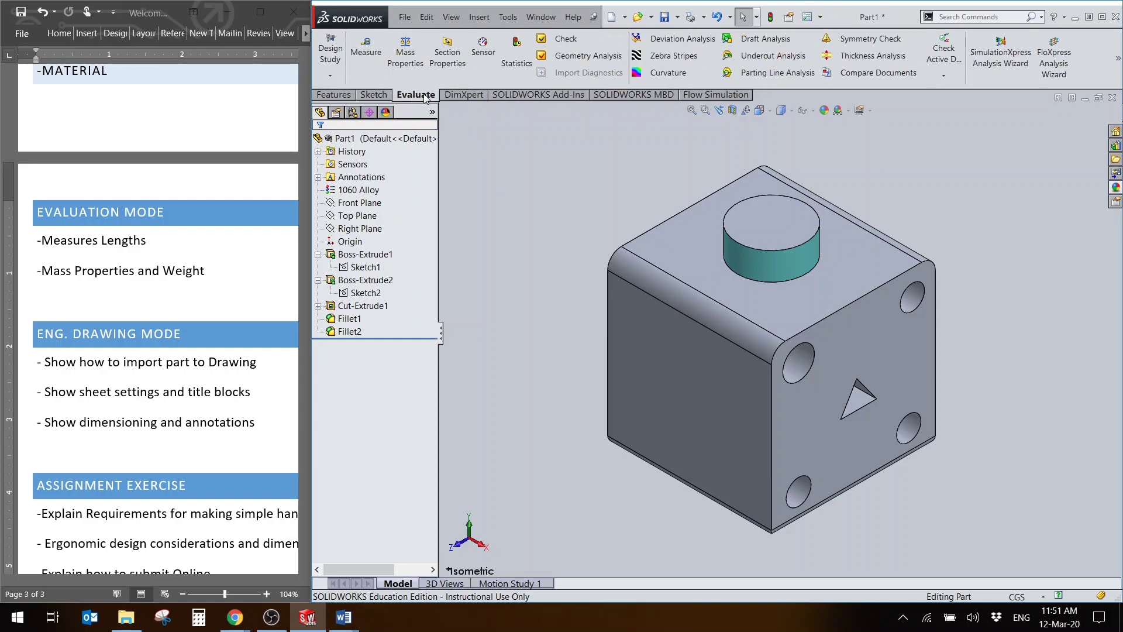
click(380, 97)
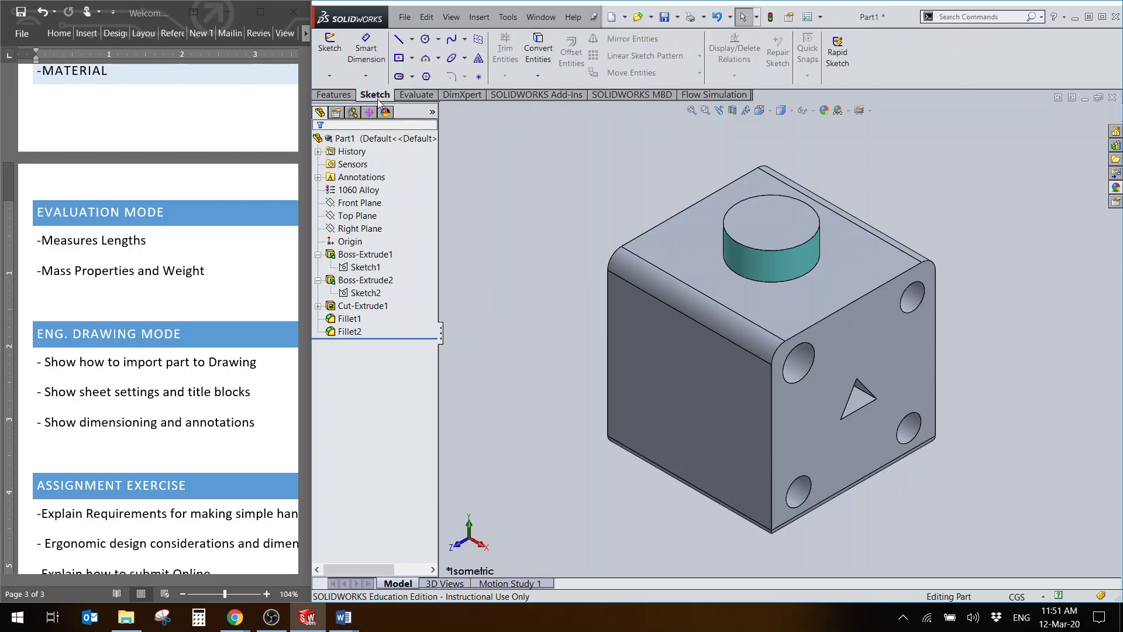
click(338, 93)
click(415, 95)
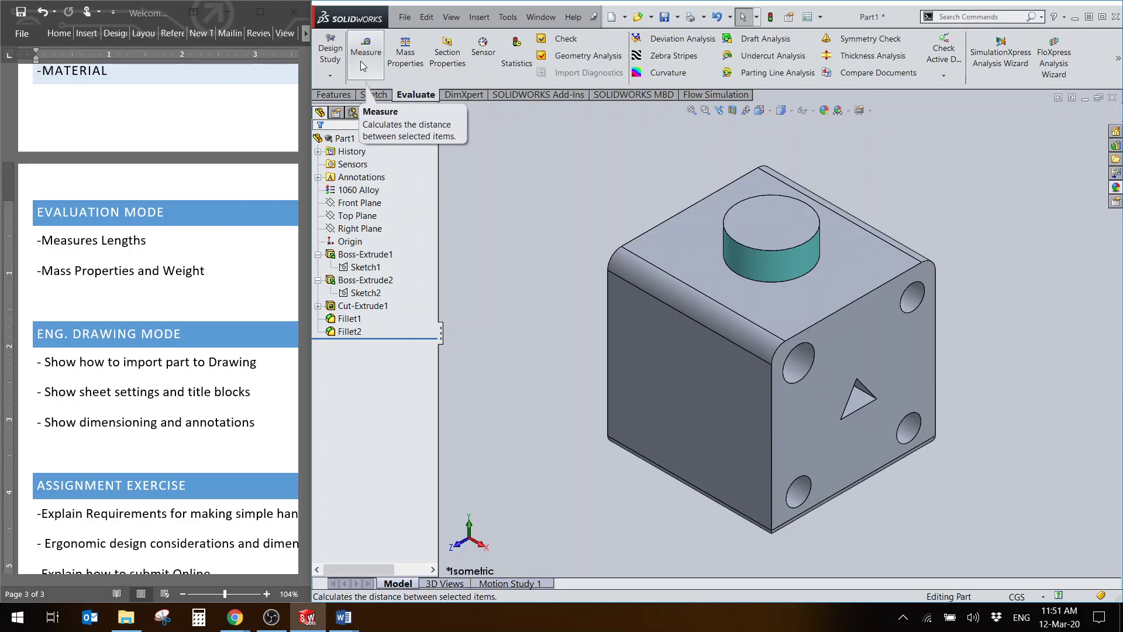
click(408, 66)
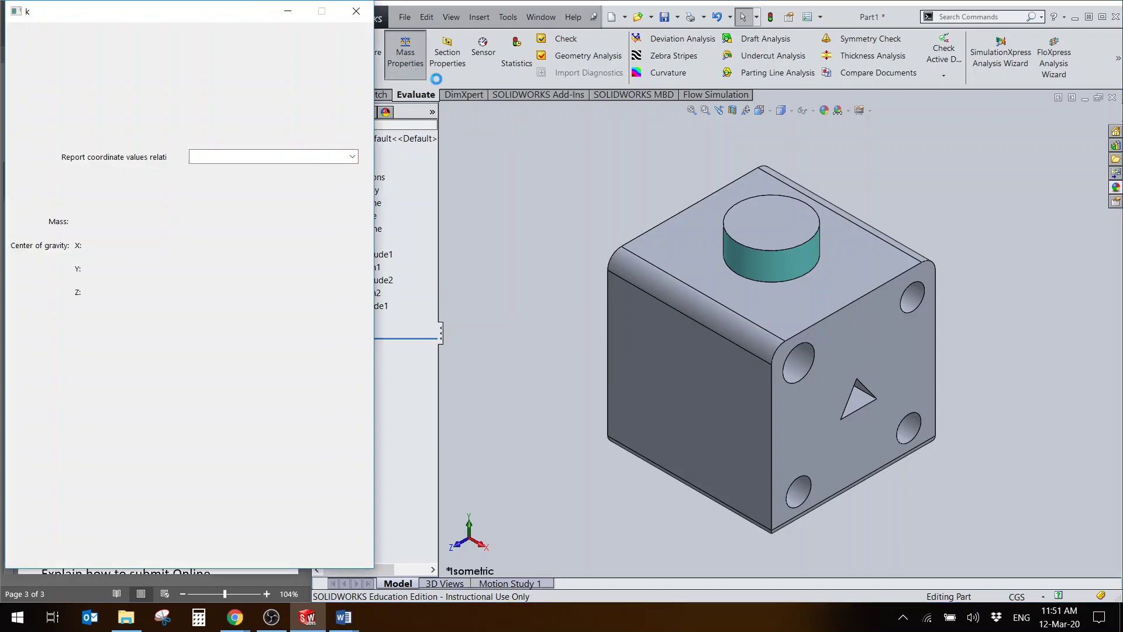
drag(241, 16, 501, 27)
drag(310, 244, 386, 244)
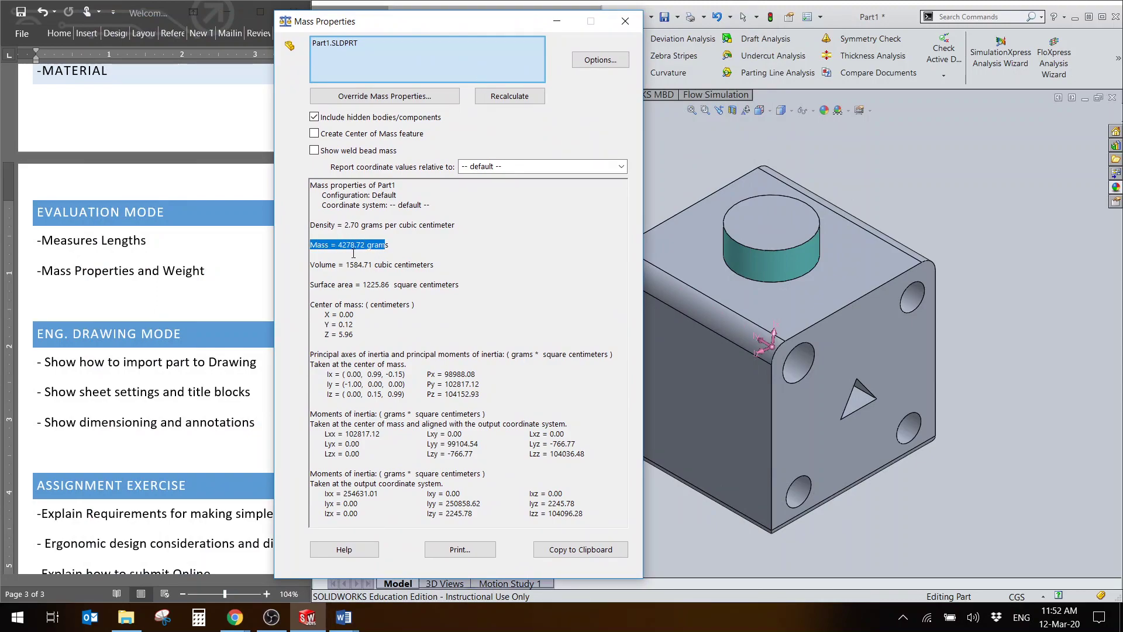
click(386, 244)
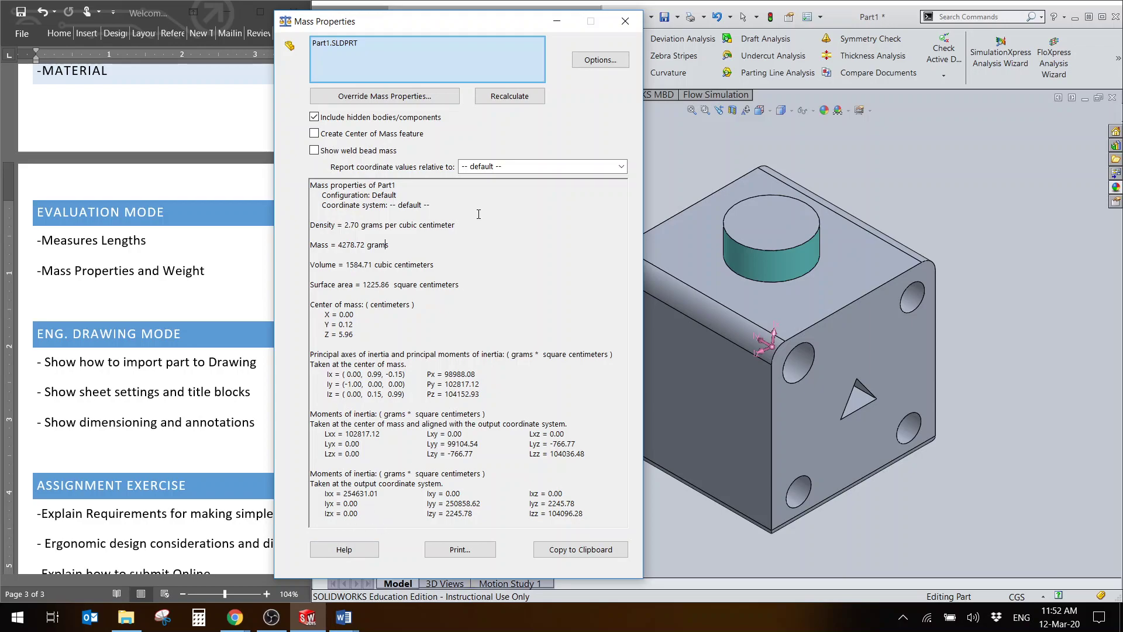
click(612, 26)
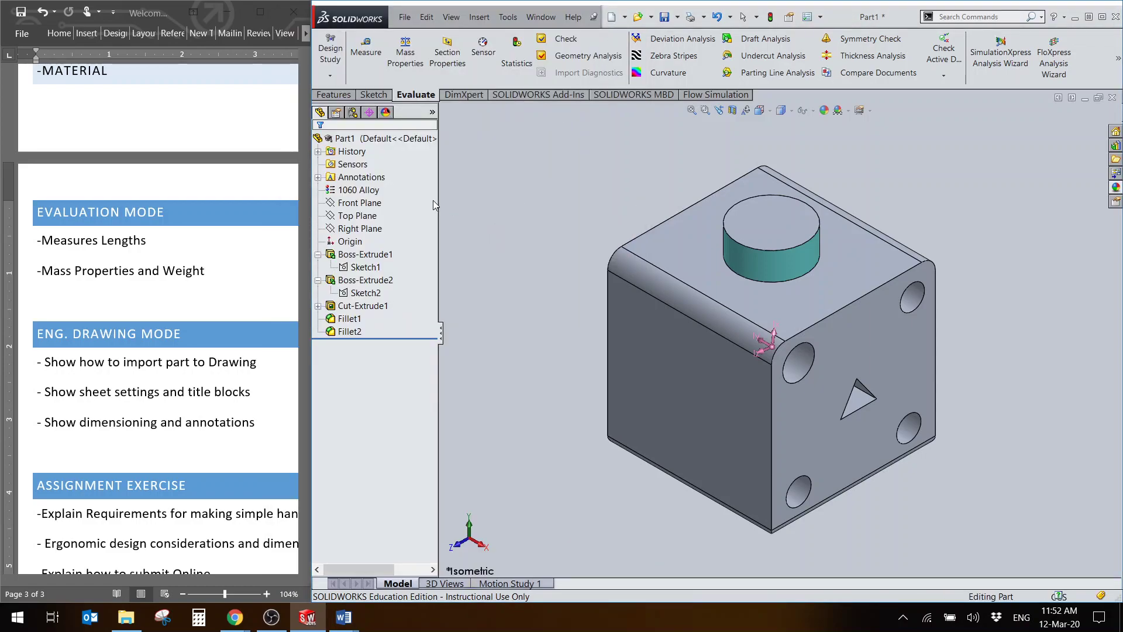
Step: Replace the part's material with Stainless Steel (ferritic) from the Steel category
click(369, 193)
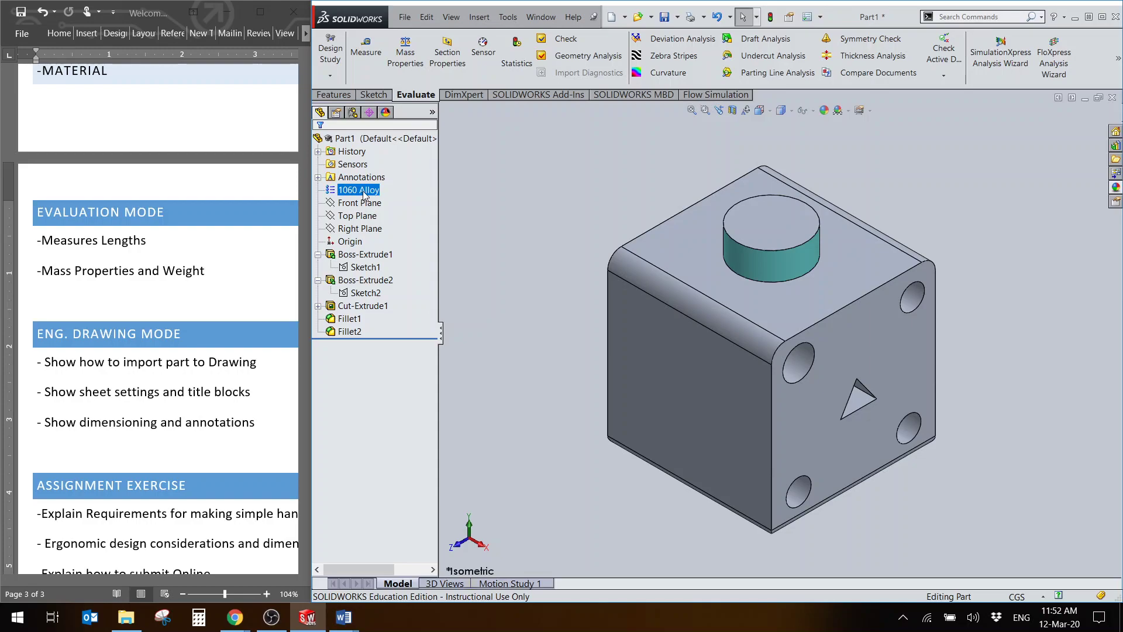
right_click(364, 195)
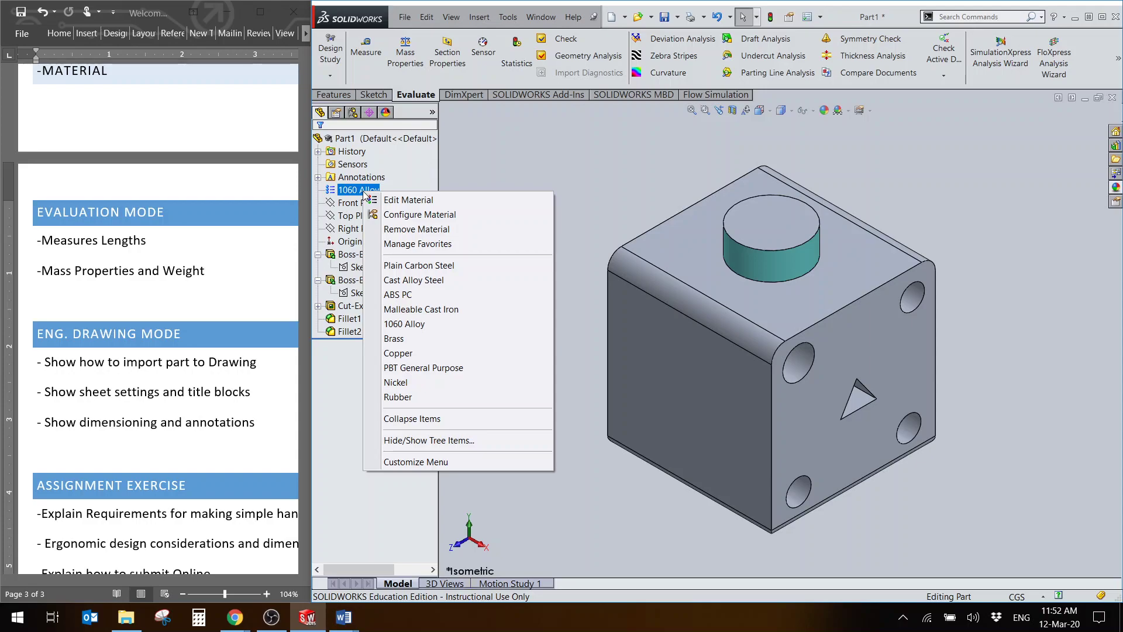
click(411, 201)
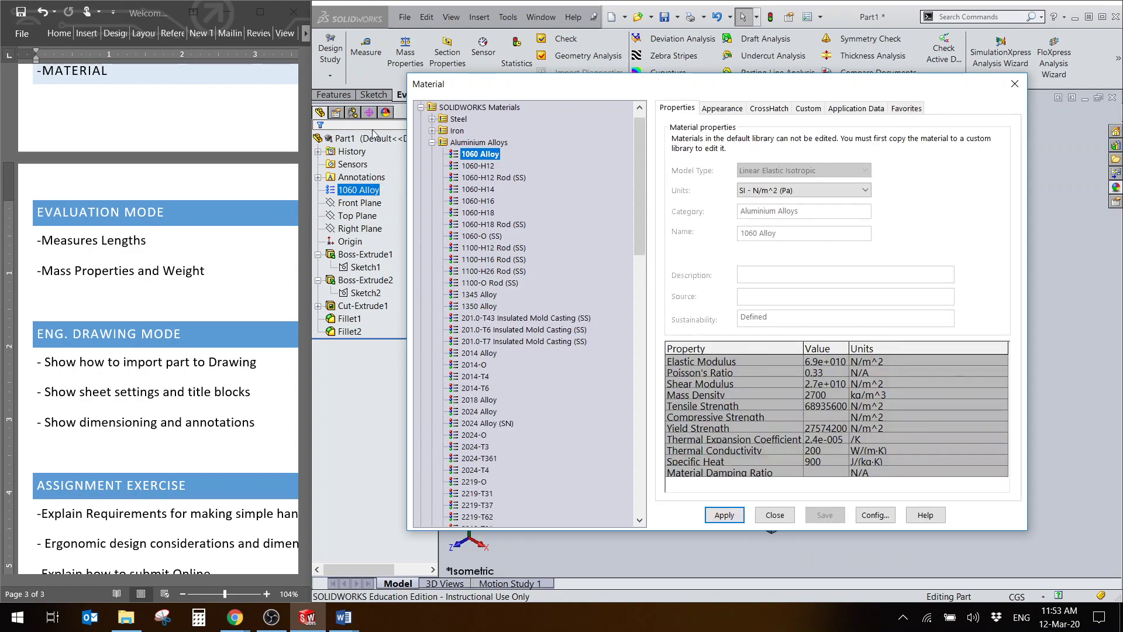
click(433, 143)
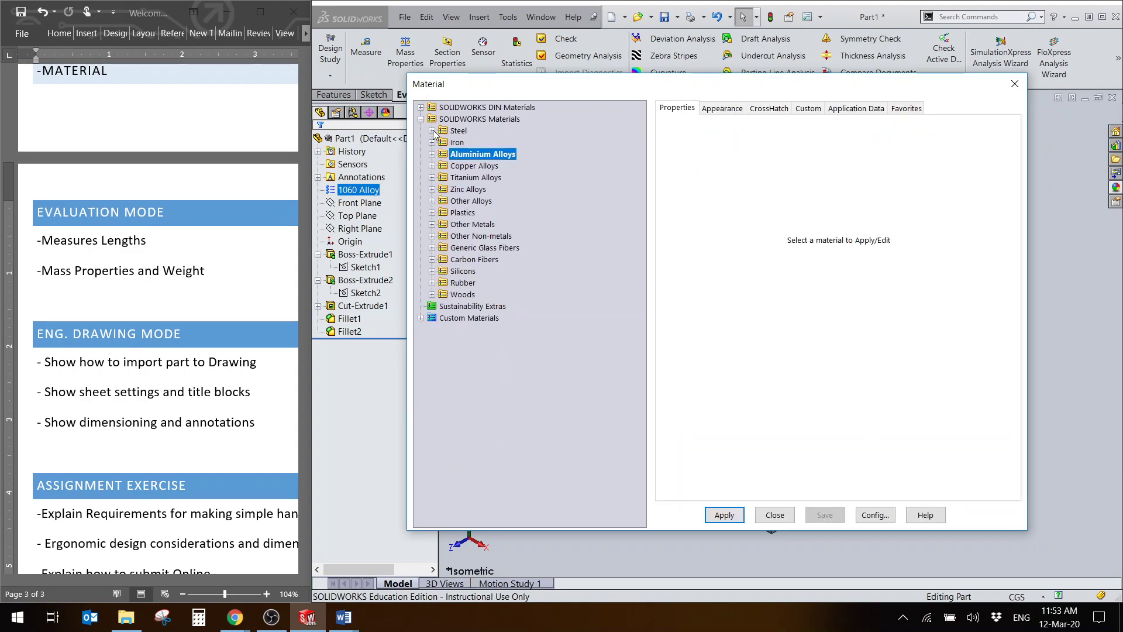
click(432, 131)
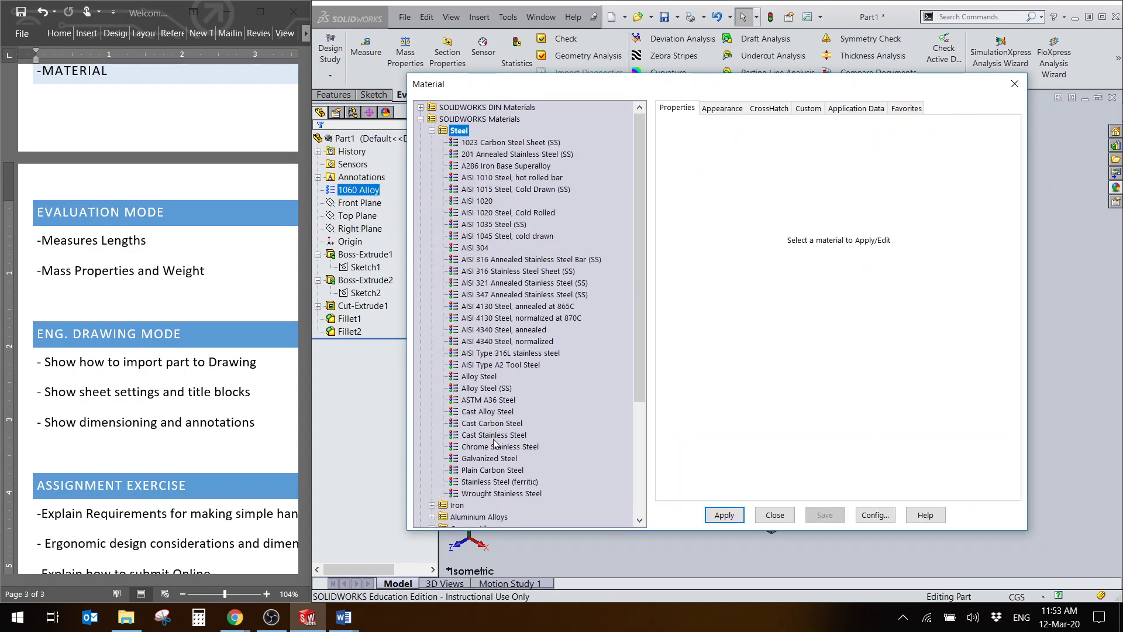
click(494, 483)
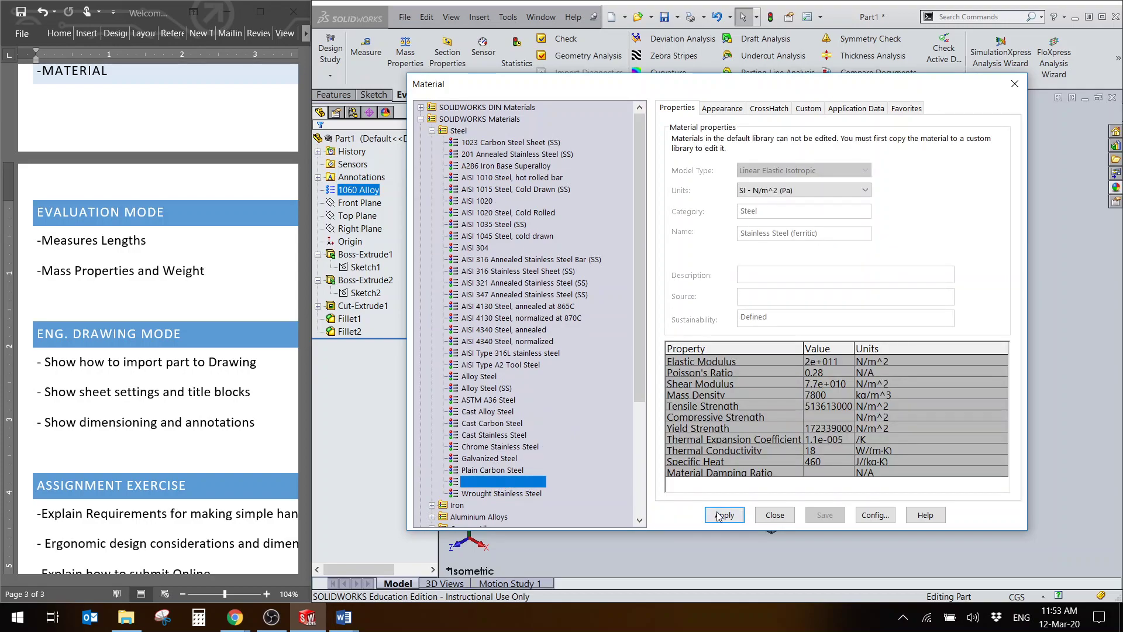
click(786, 518)
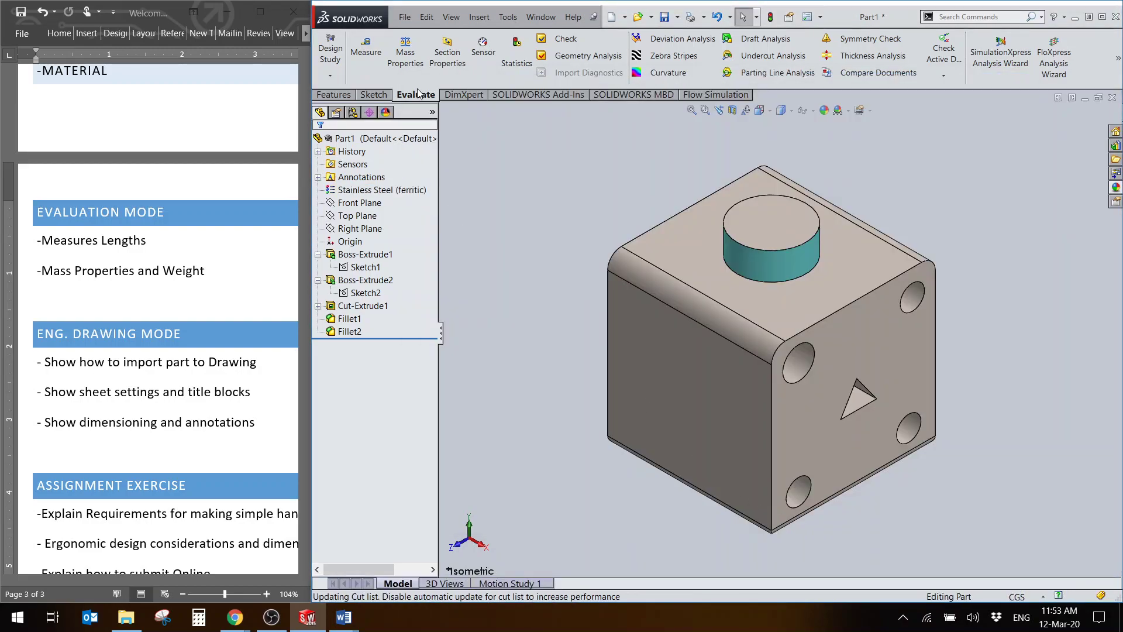
Step: Evaluate the mass properties of the stainless steel part, examine its mass and close the report
click(402, 61)
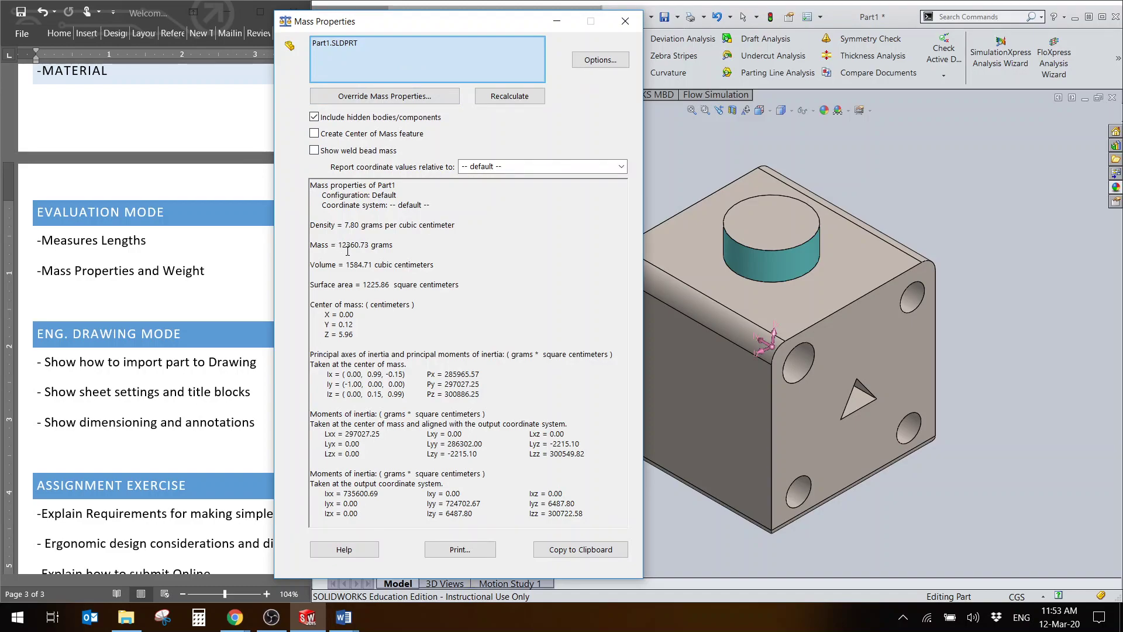
drag(396, 245, 316, 246)
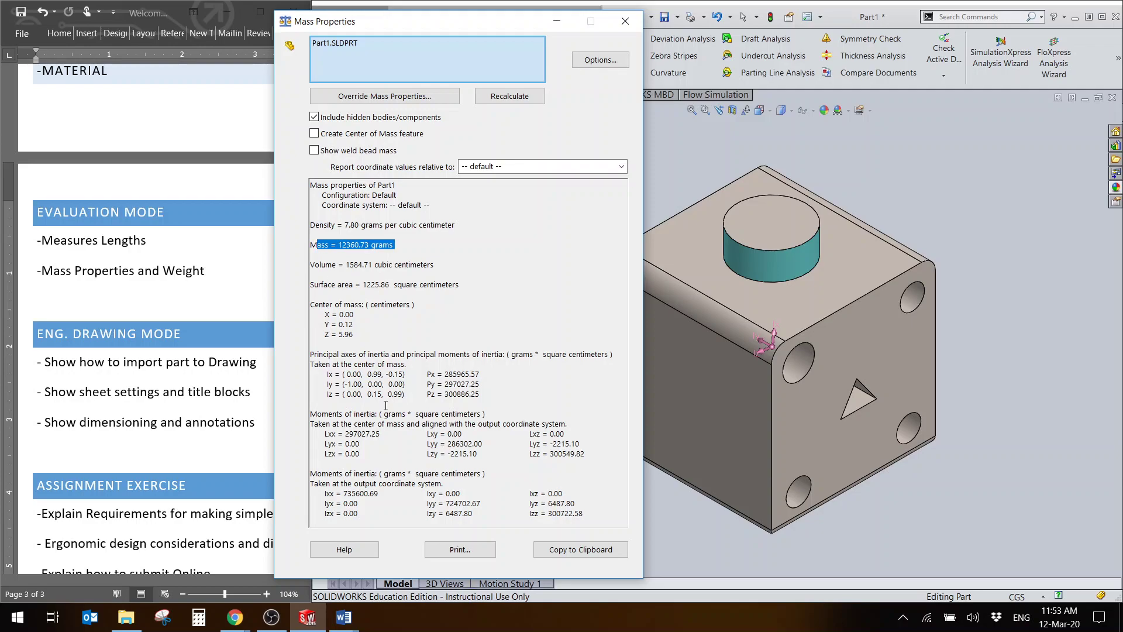
click(625, 21)
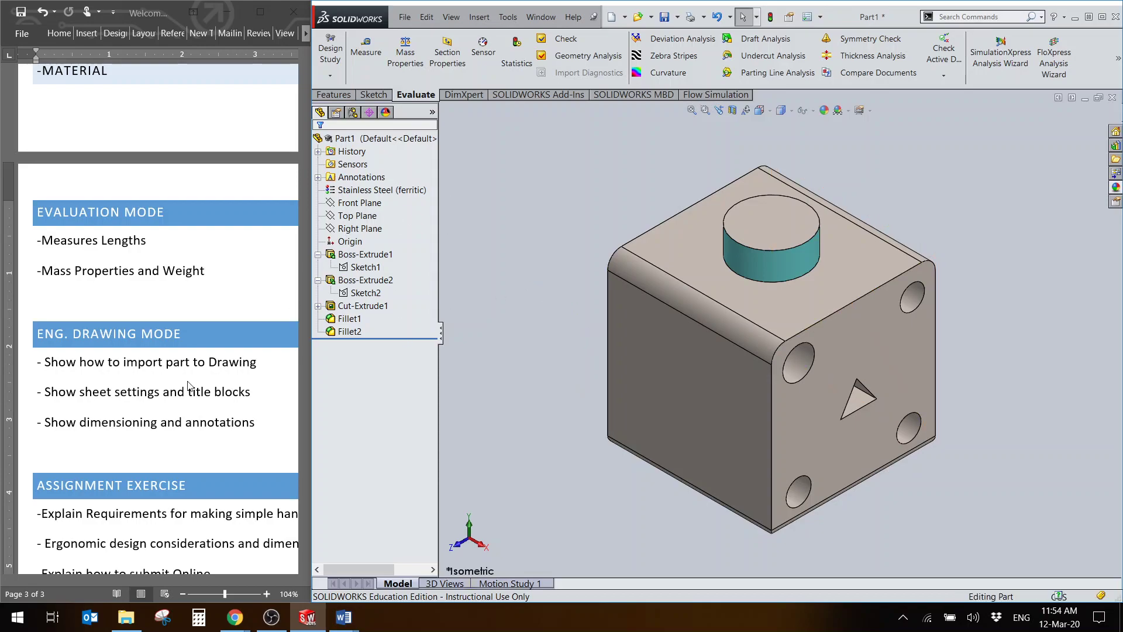
Step: Highlight the Mass Properties topic in the Word outline, review the topics below it and return to SOLIDWORKS
drag(41, 270, 137, 270)
scroll(140, 263, down, 1)
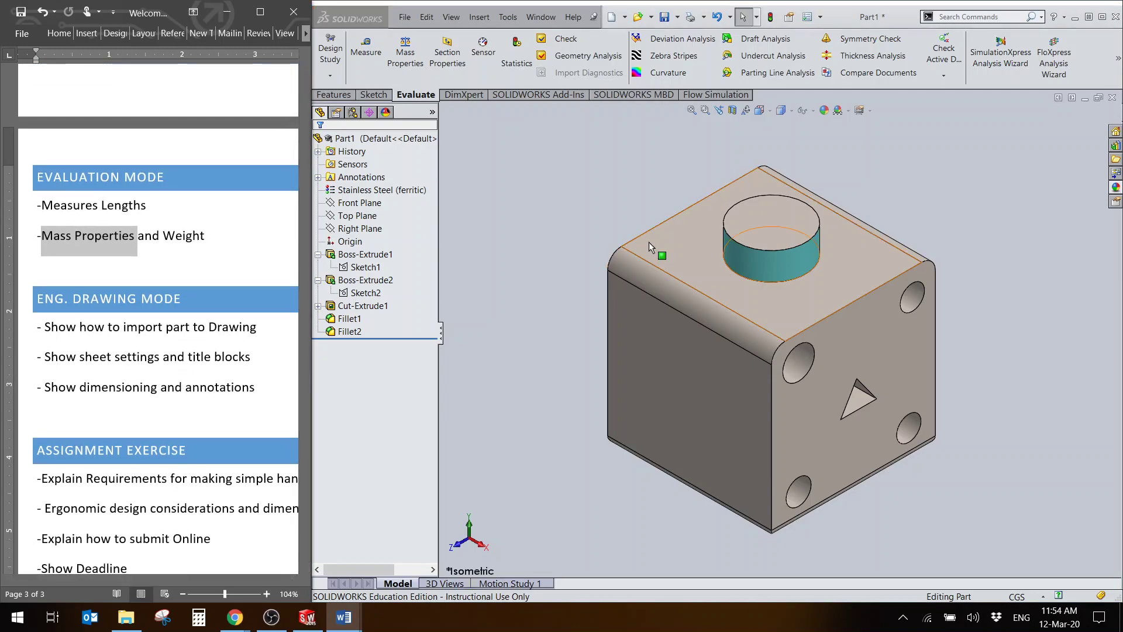
click(511, 187)
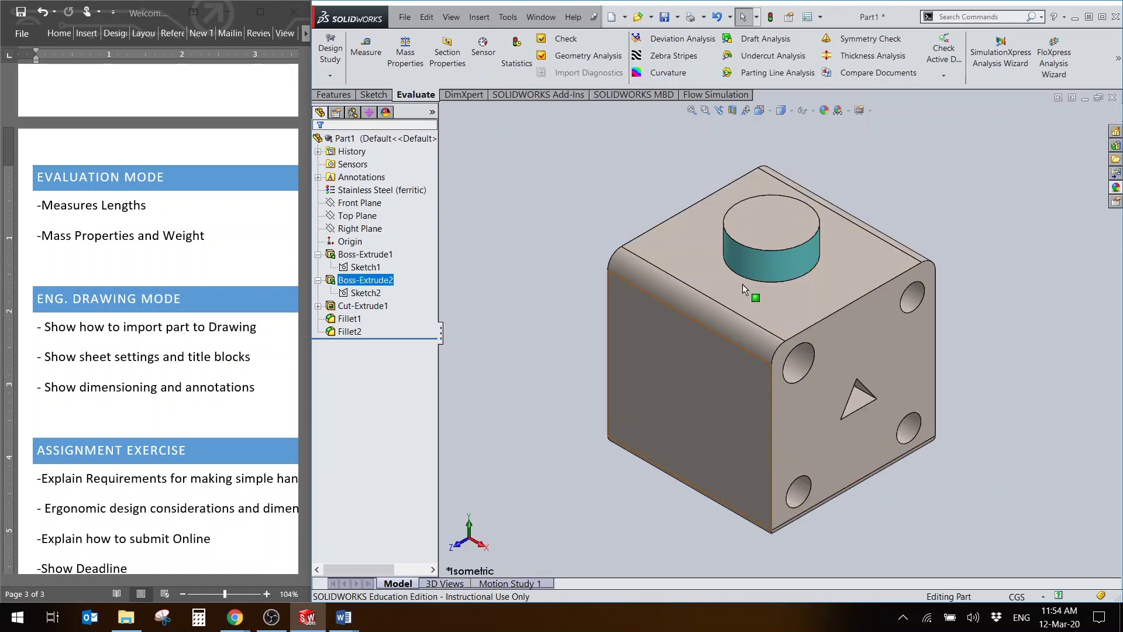
Step: Highlight the round boss, the cube and the cut feature in turn to examine the geometry and dimensions each controls
click(777, 265)
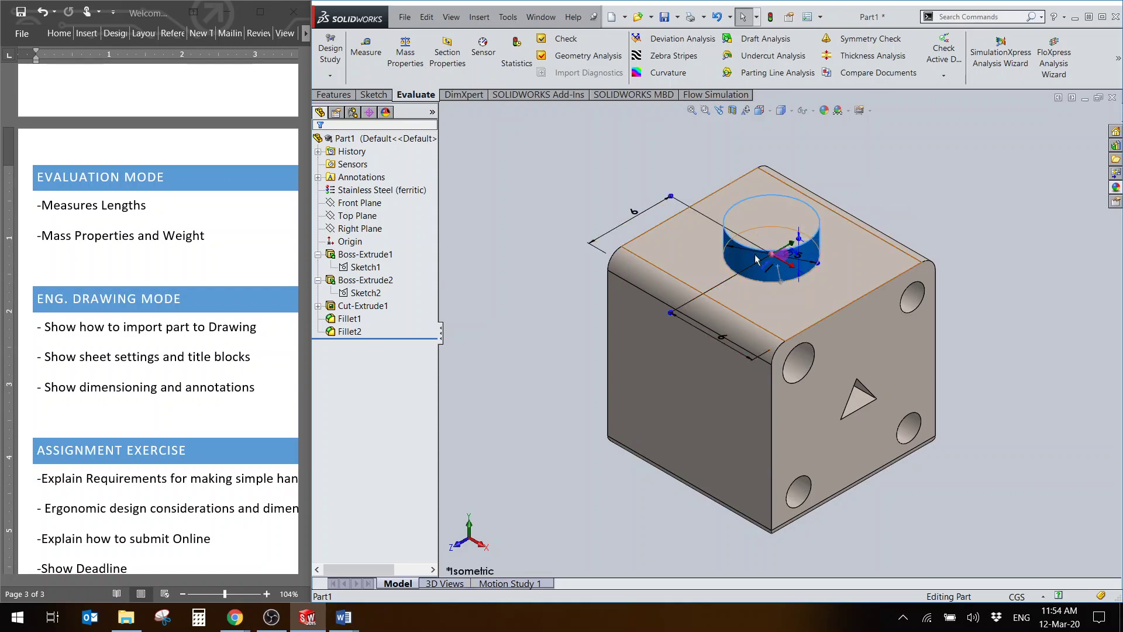
key(Escape)
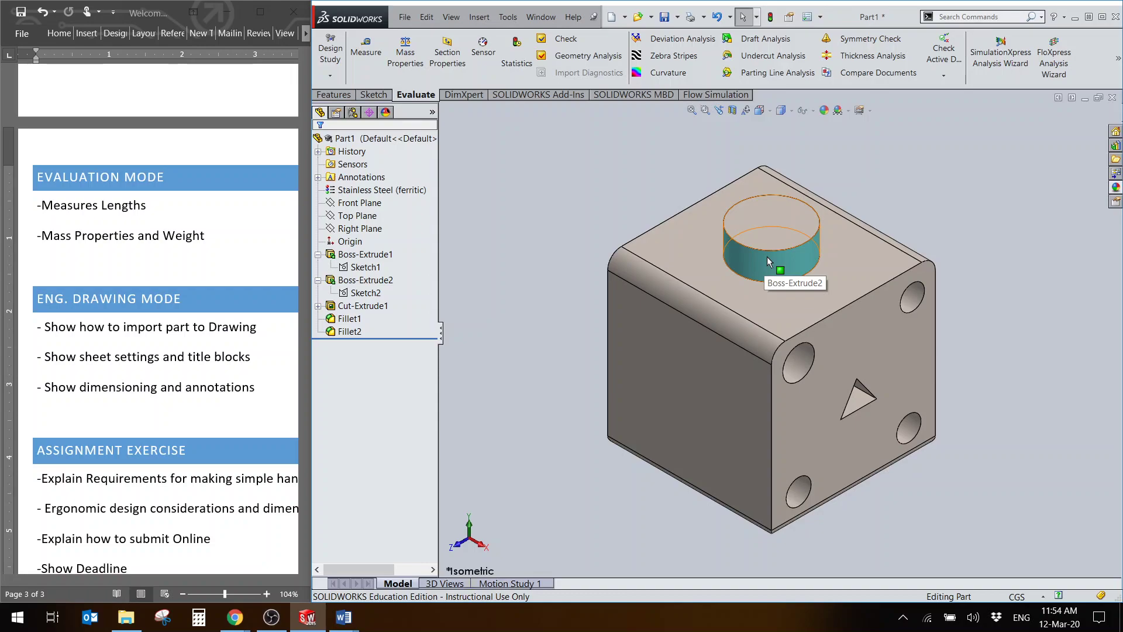
click(380, 281)
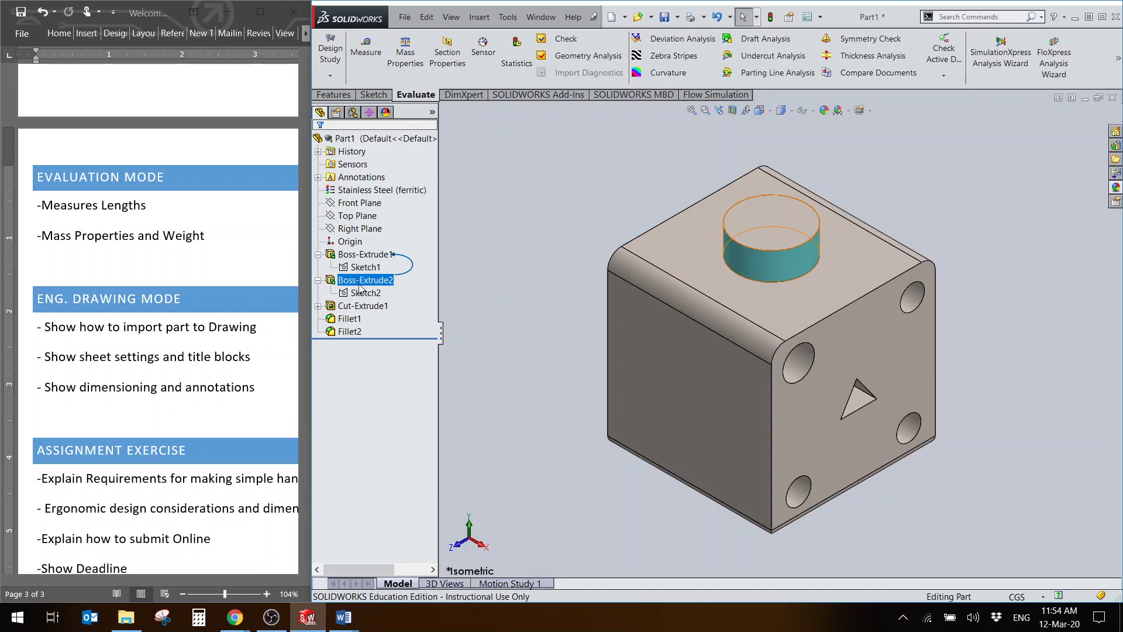
click(358, 282)
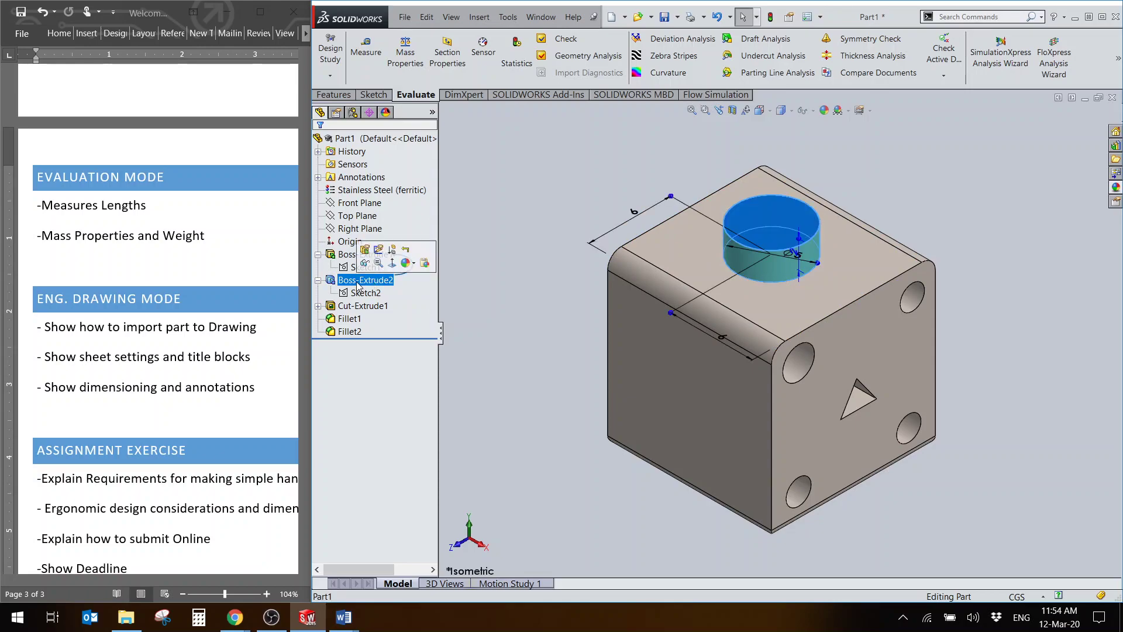
click(351, 256)
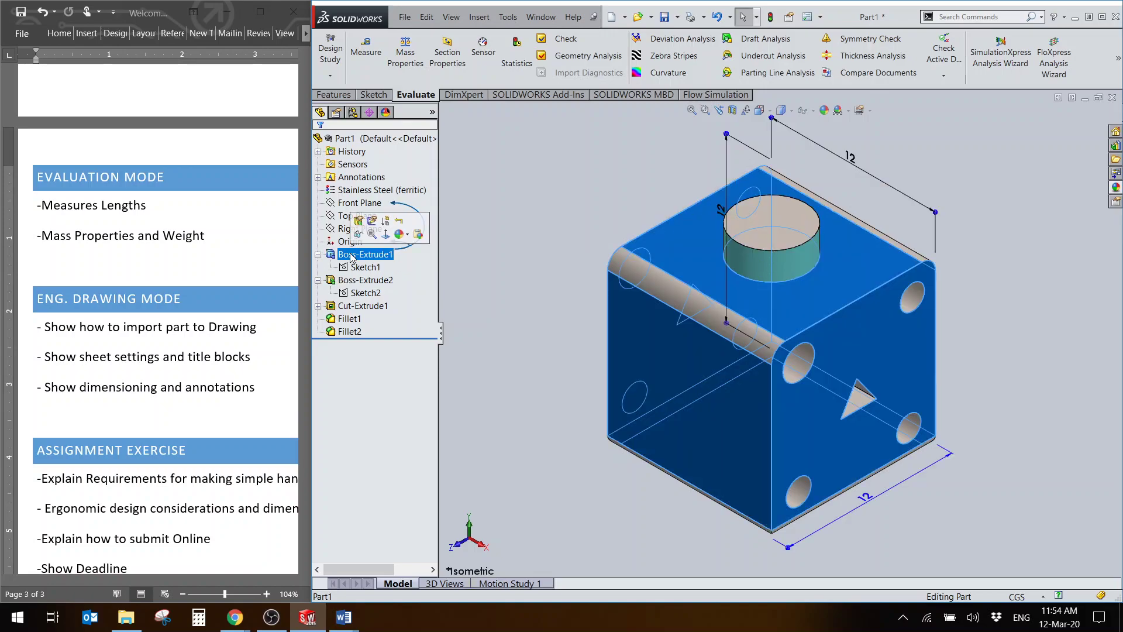
click(353, 308)
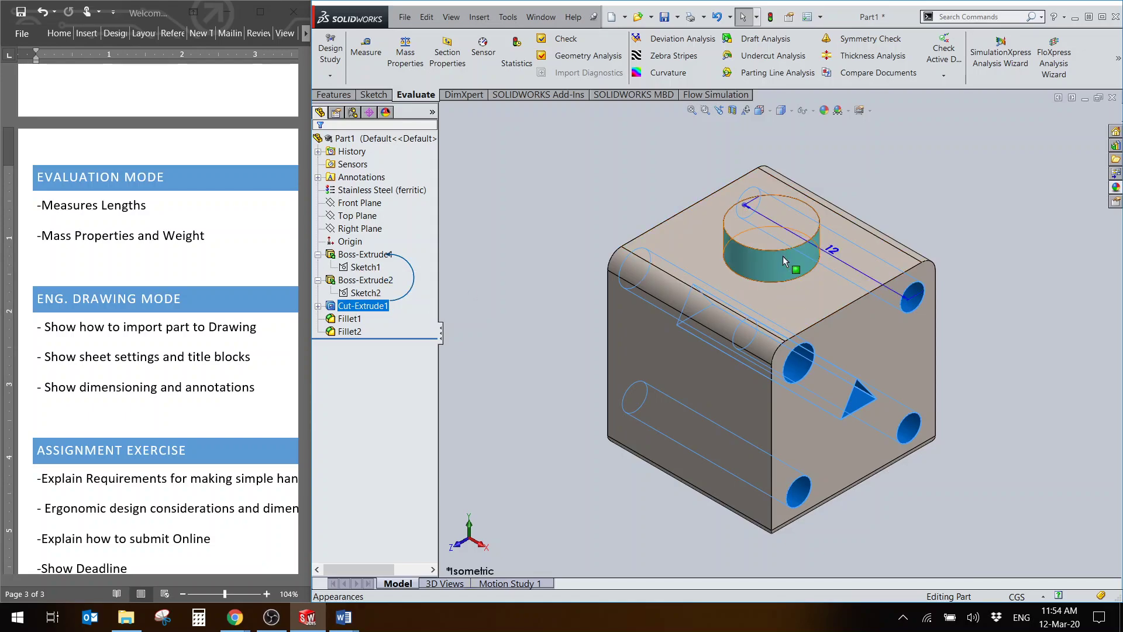
Step: Edit the round boss extrusion on top of the cube and set its blind depth to 4 cm
click(365, 281)
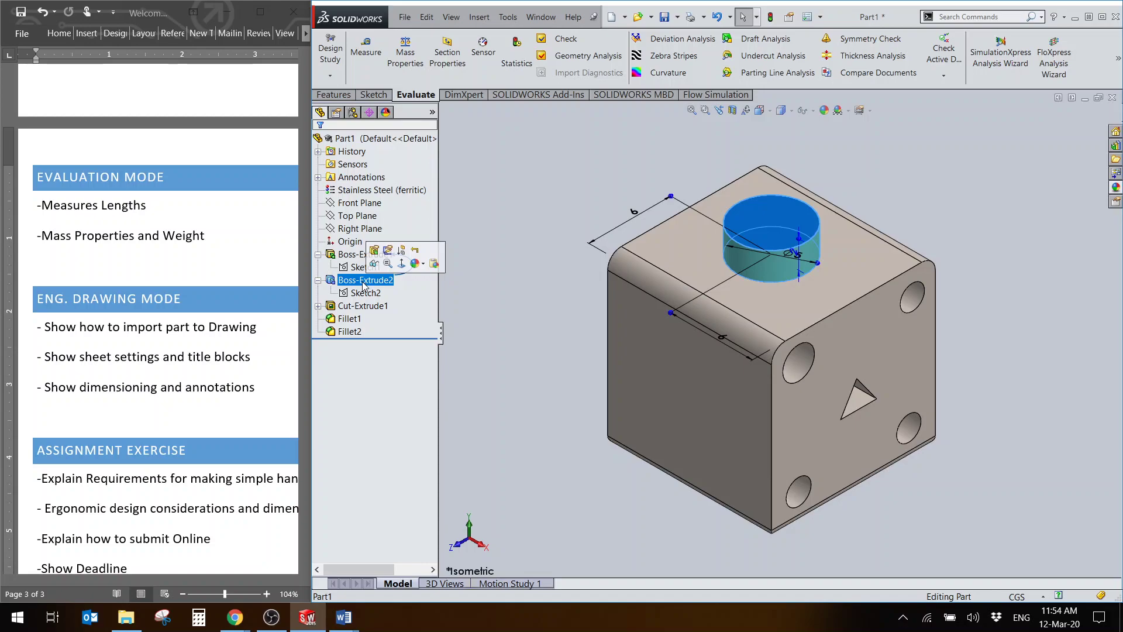
right_click(364, 286)
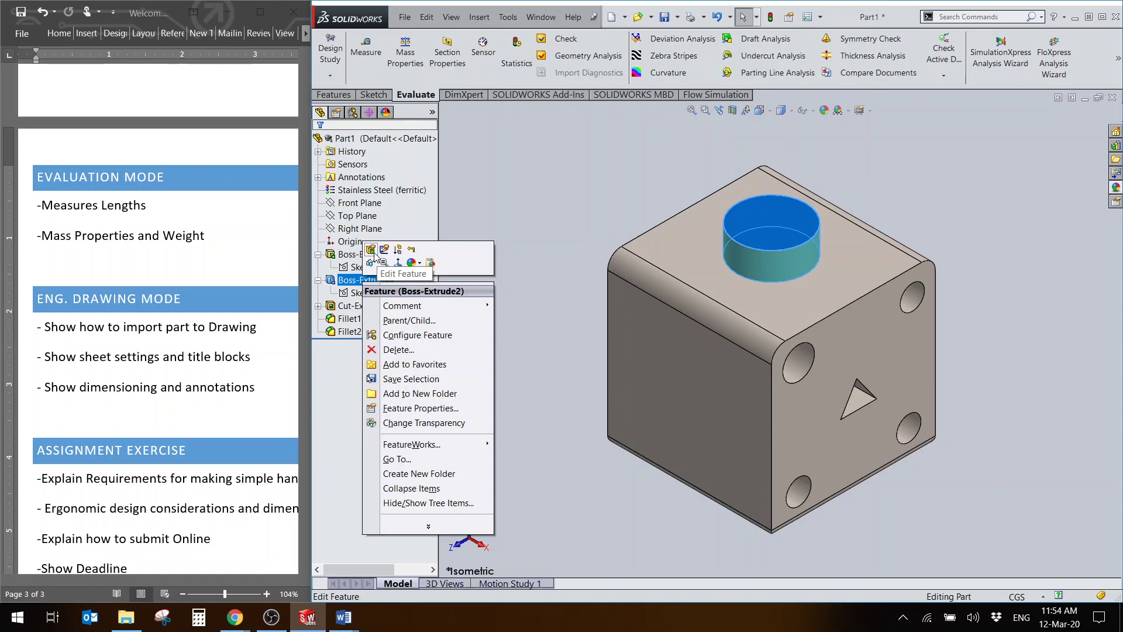
click(372, 251)
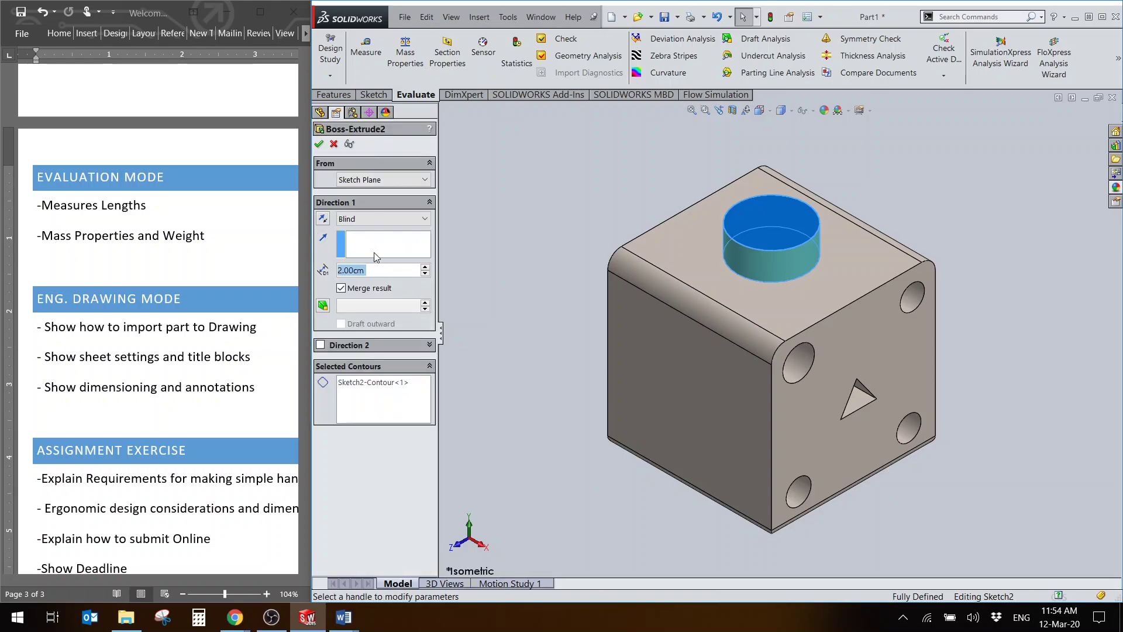
click(426, 267)
click(426, 266)
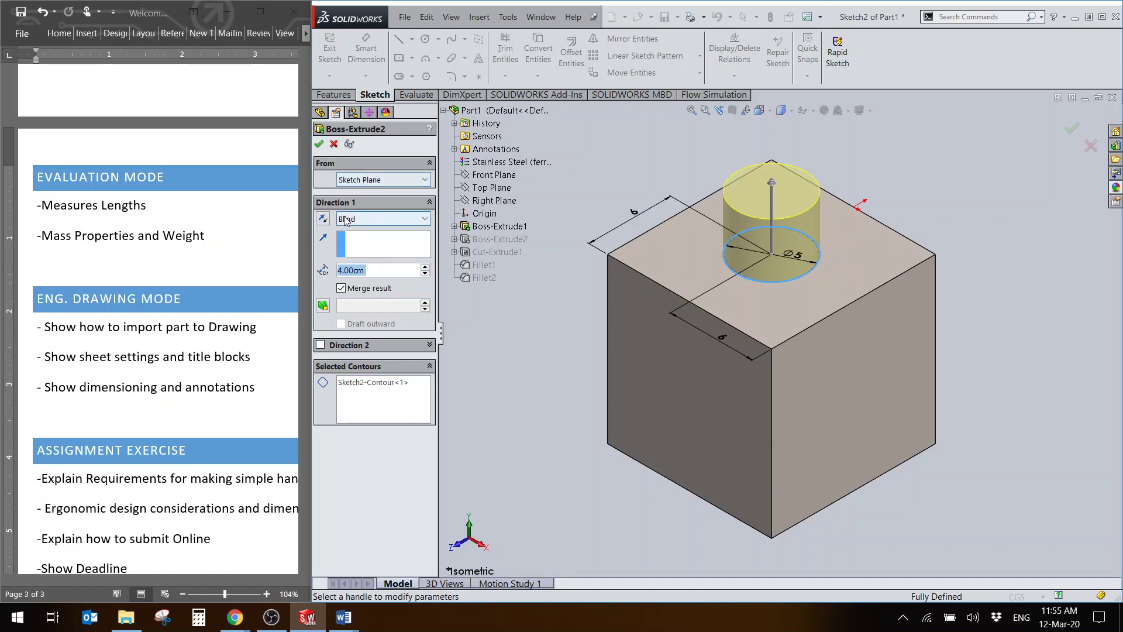
click(318, 144)
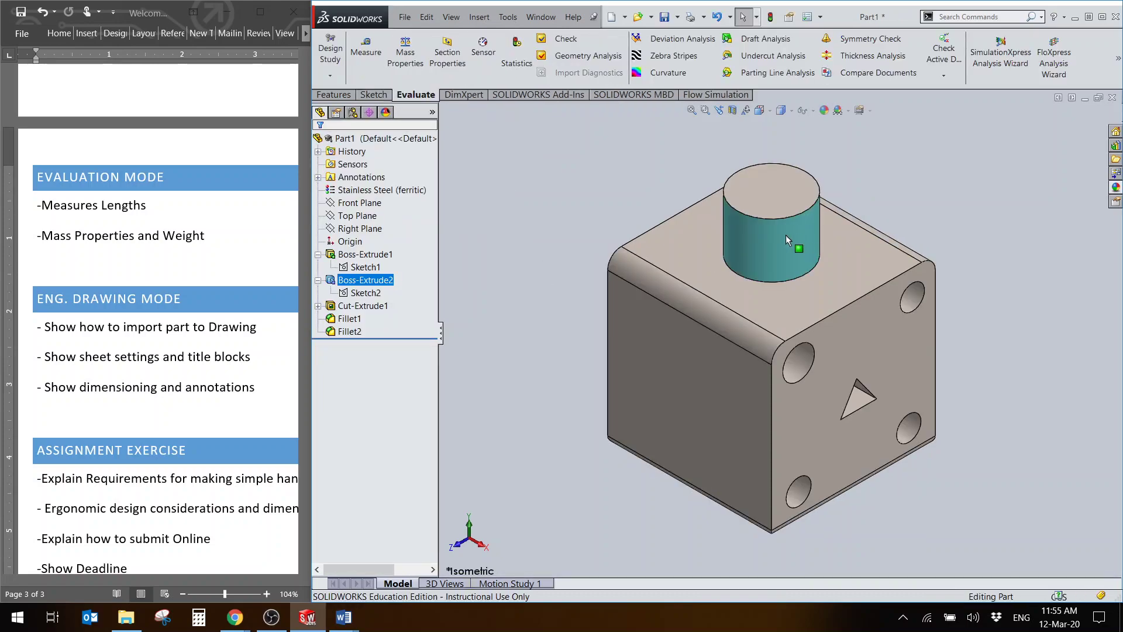
click(889, 212)
Step: Open the circle sketch of the round boss for editing
middle_drag(899, 205, 922, 220)
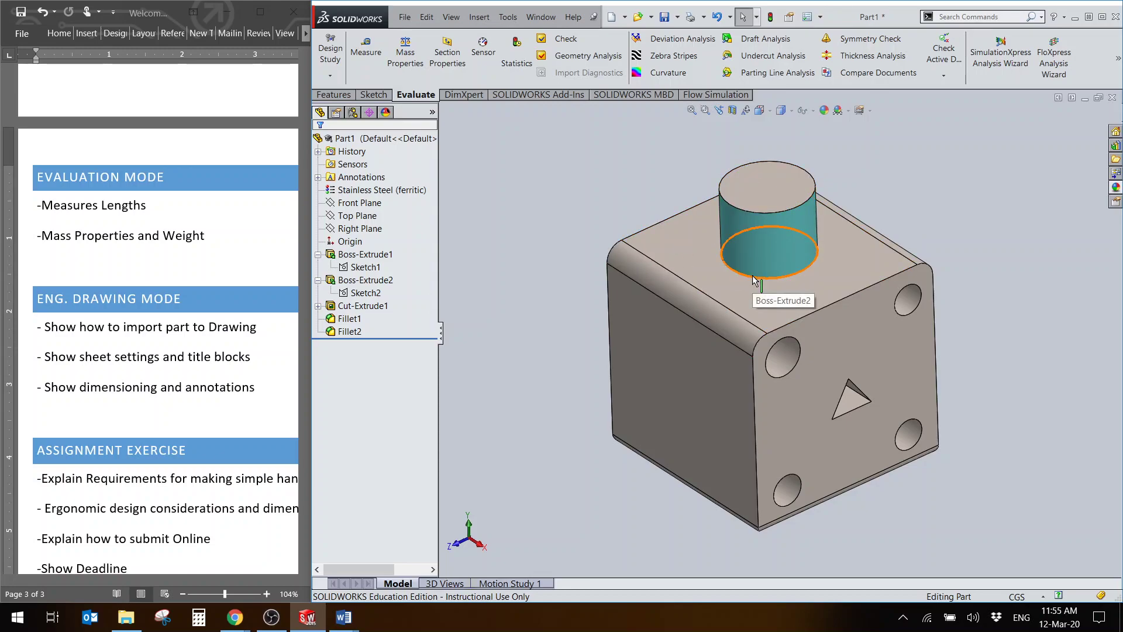
click(367, 281)
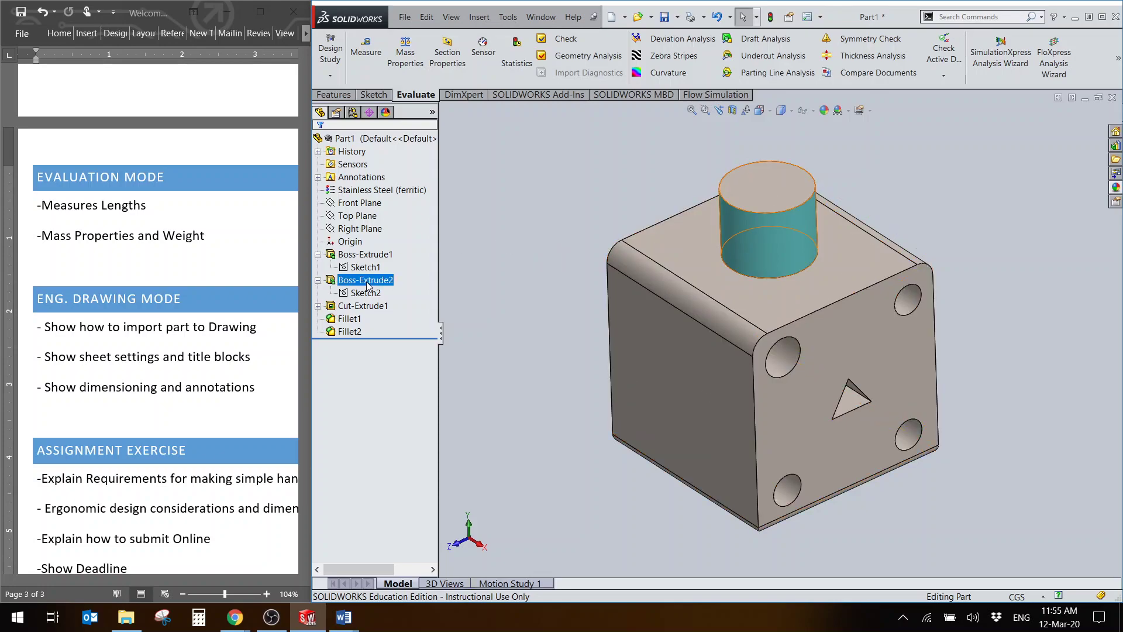
click(362, 280)
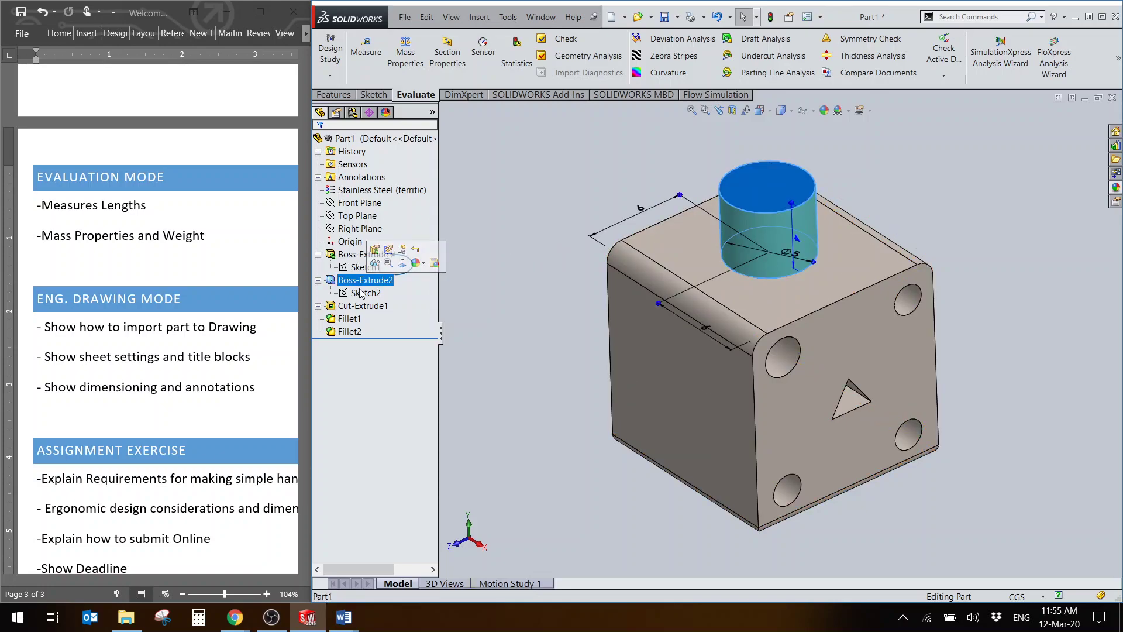
click(362, 293)
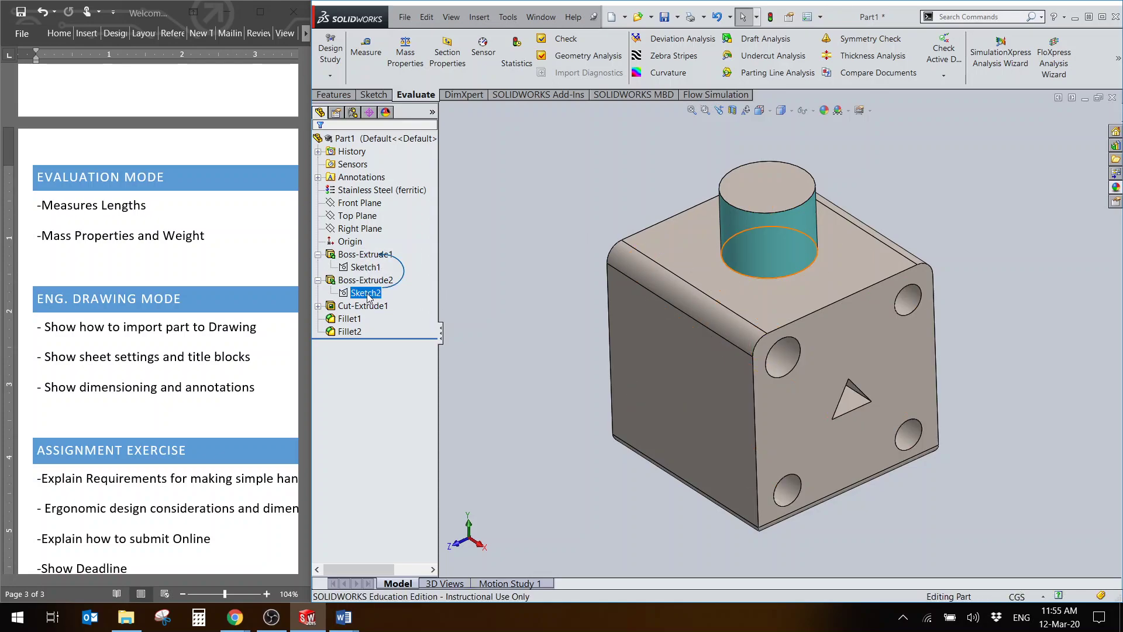
right_click(369, 295)
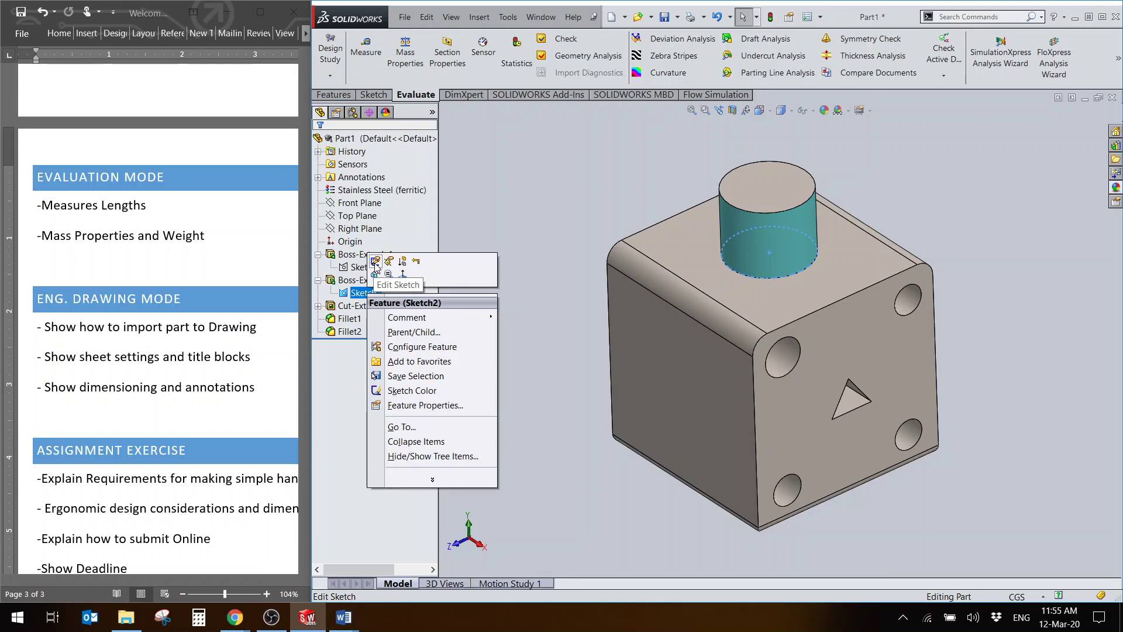
click(375, 261)
click(377, 268)
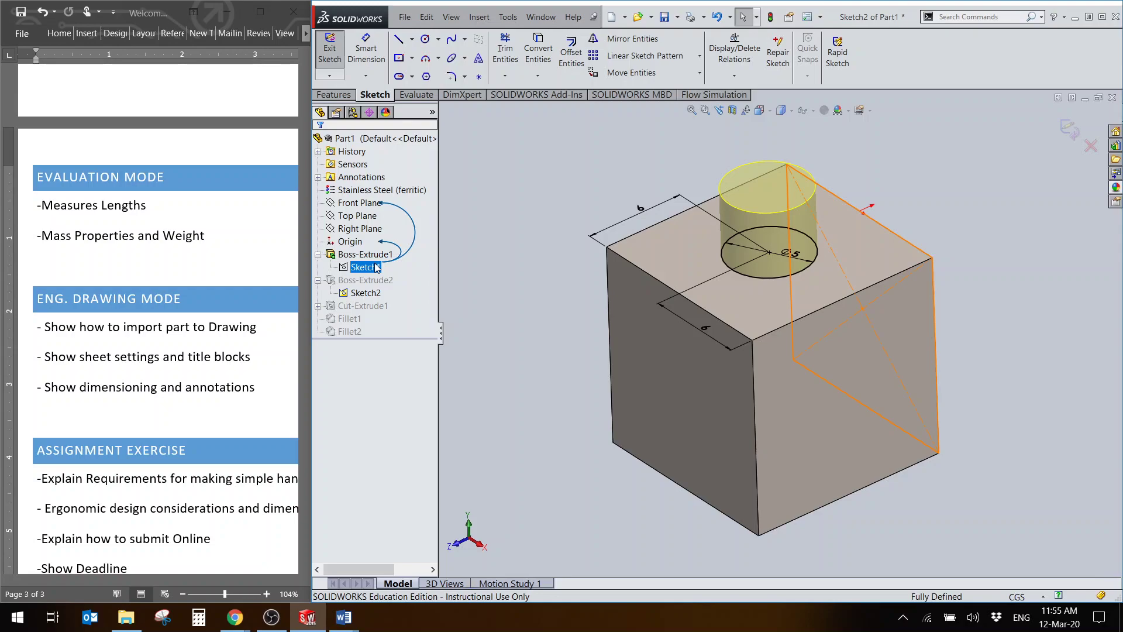
key(Escape)
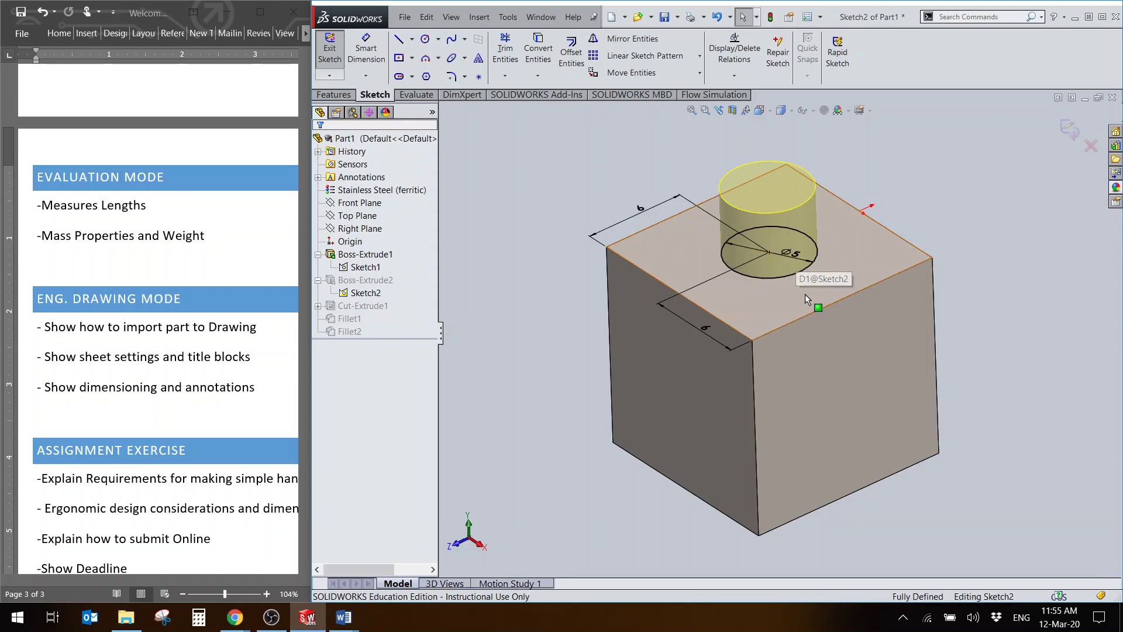
Step: Set the diameter of the boss's sketch circle to 7 cm
middle_drag(793, 261, 794, 270)
scroll(793, 269, down, 2)
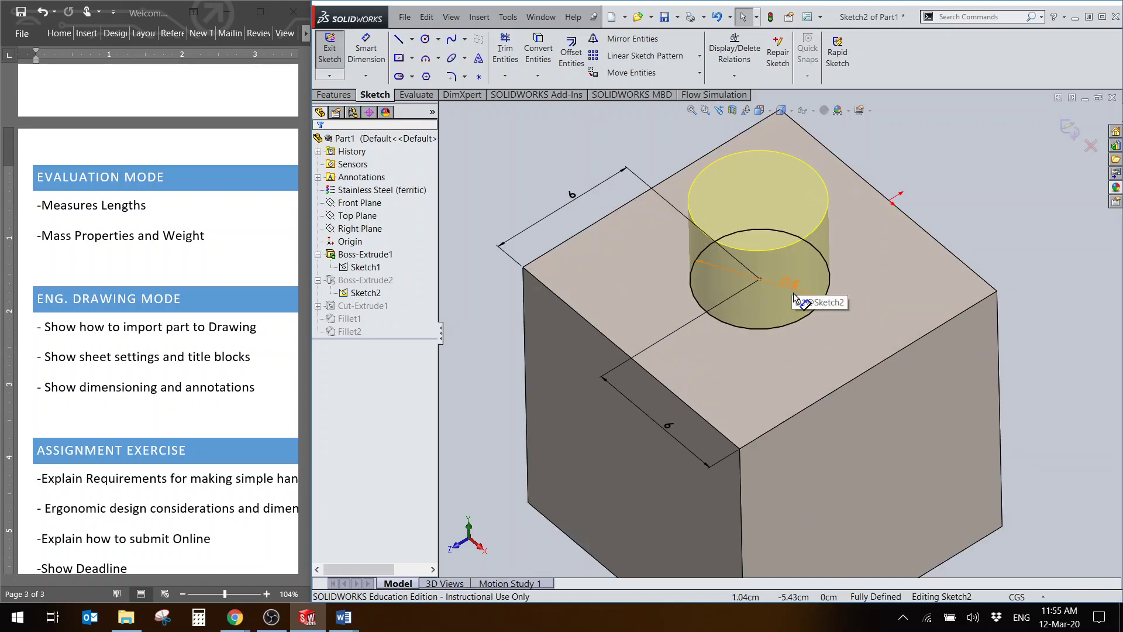
click(797, 295)
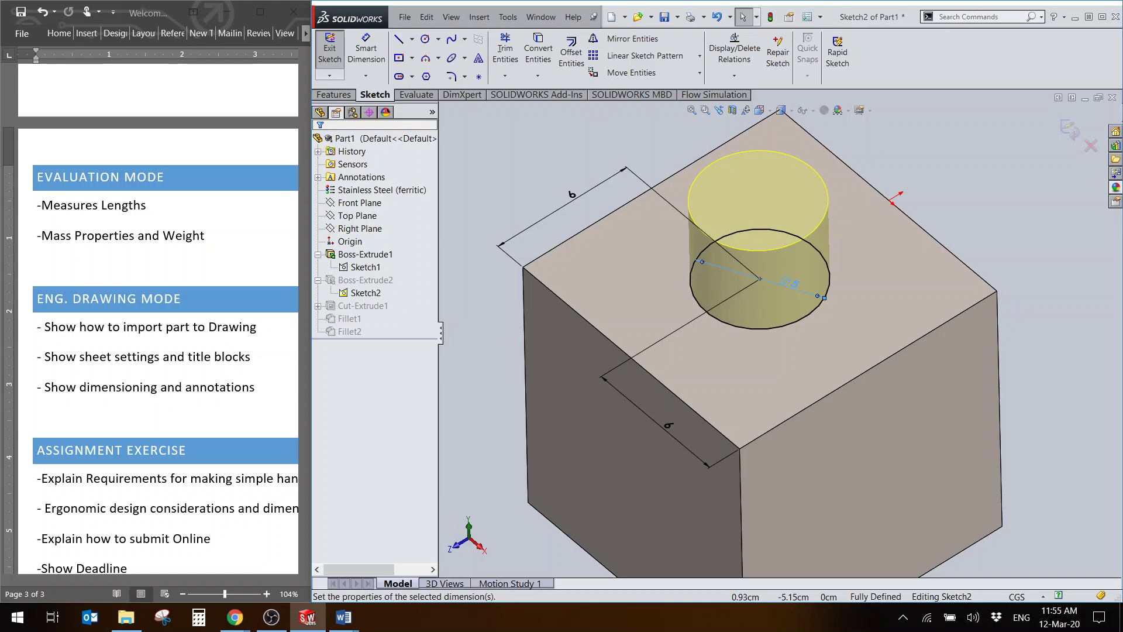
double_click(794, 281)
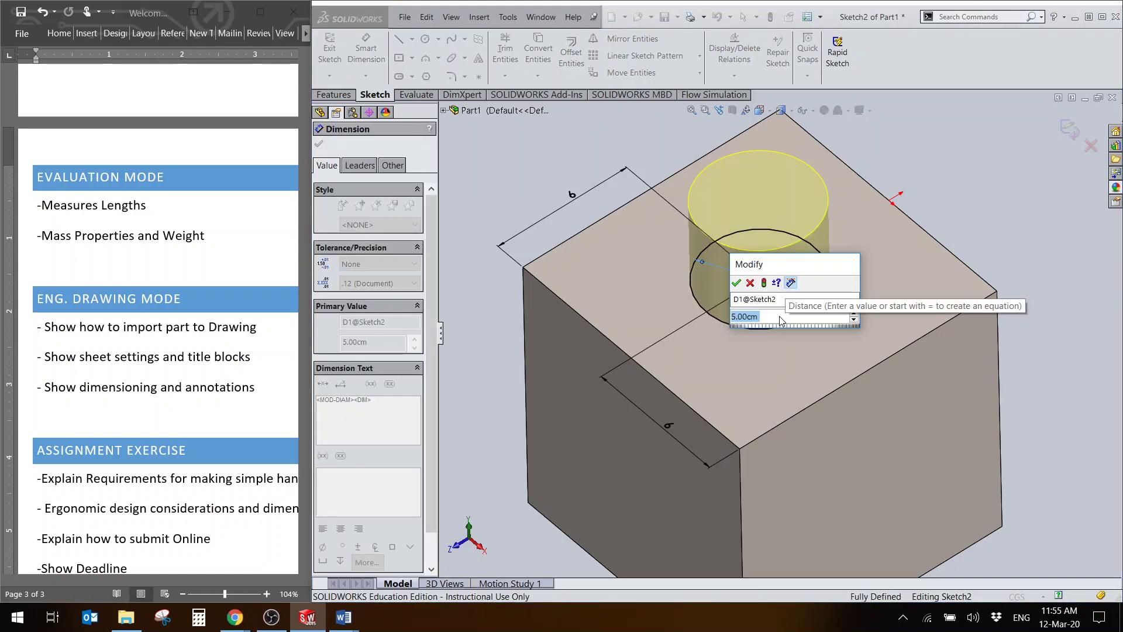
text(7)
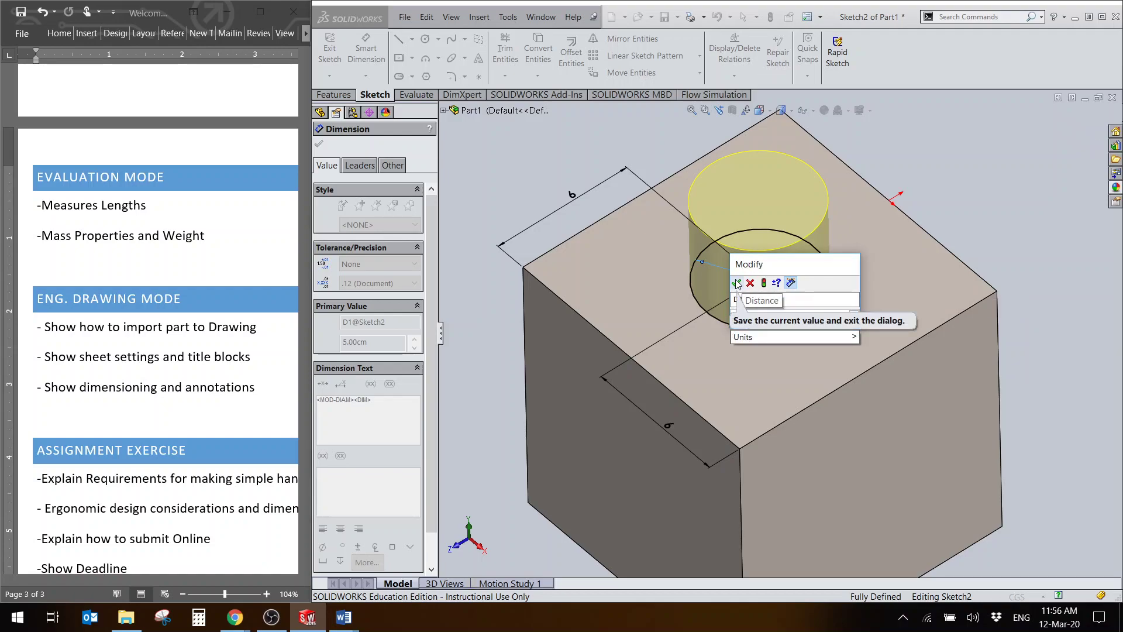
click(737, 284)
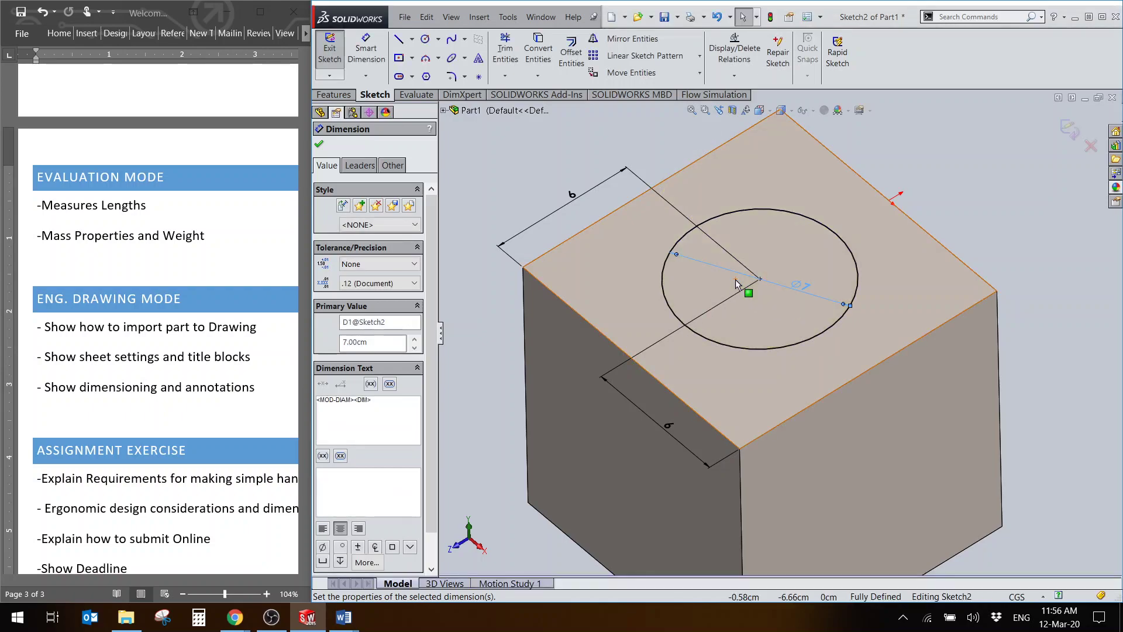
Step: Exit the circle sketch to rebuild the round boss on the cube
click(1066, 128)
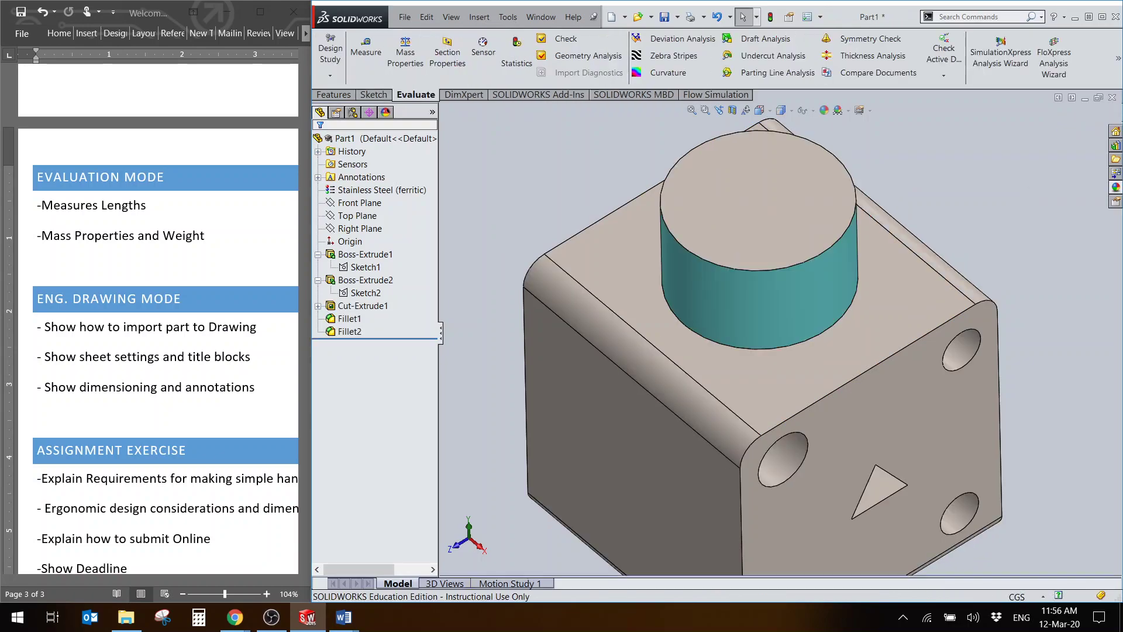
click(234, 617)
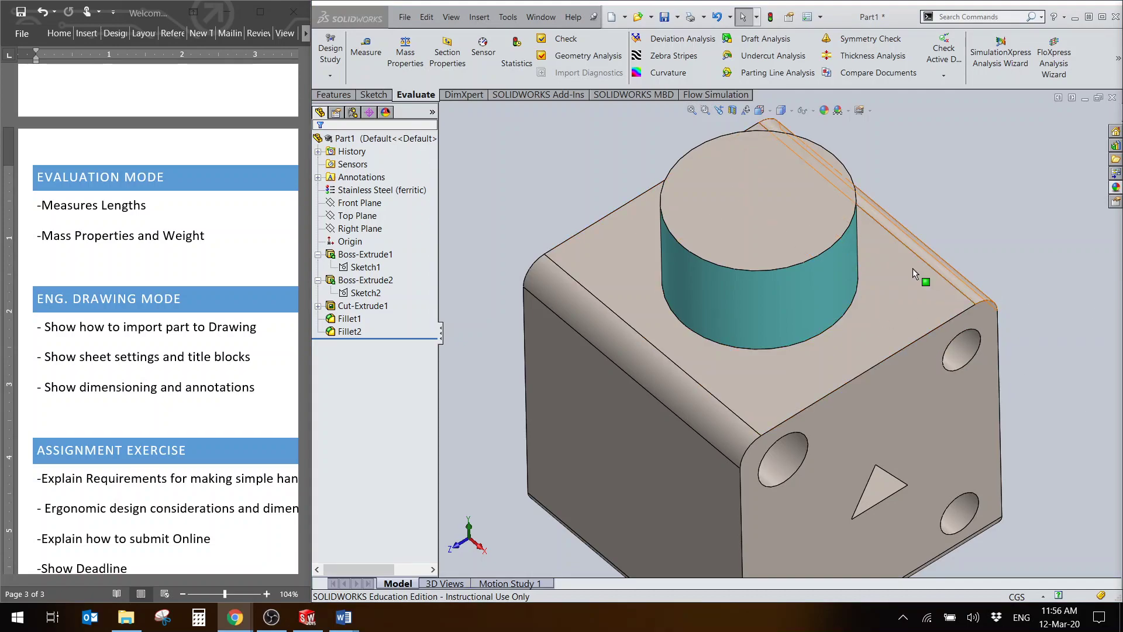
mouse_move(786, 288)
middle_down()
mouse_move(797, 245)
mouse_move(777, 229)
mouse_move(800, 300)
middle_up()
scroll(799, 300, up, 3)
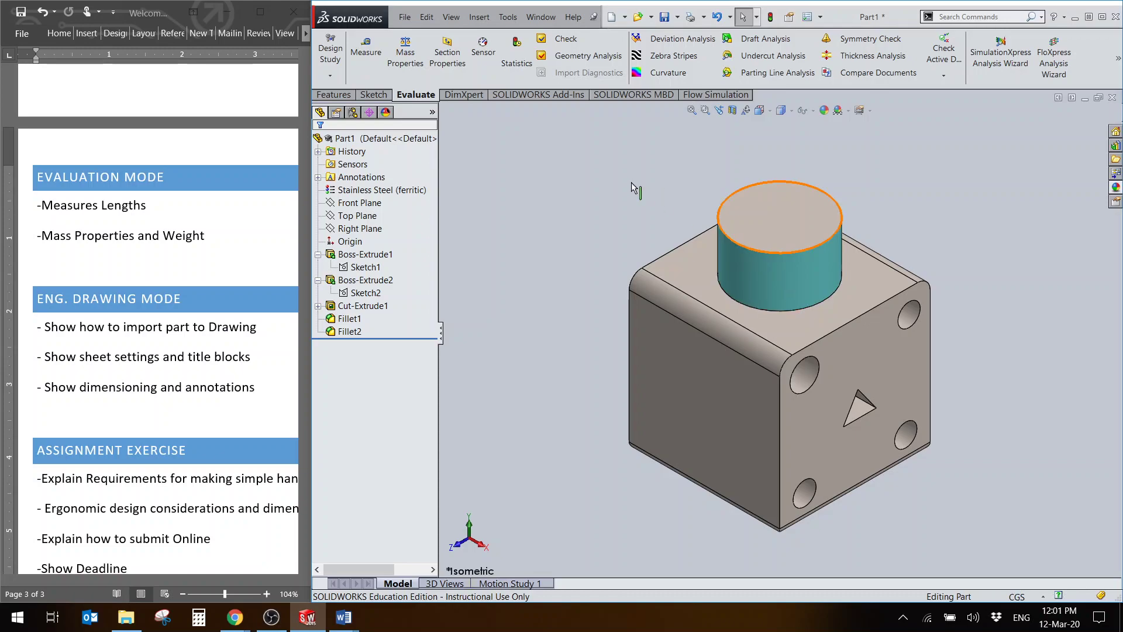
Step: Start saving the part under a new name and create a folder named SWLab1_Practice on the Desktop
click(335, 94)
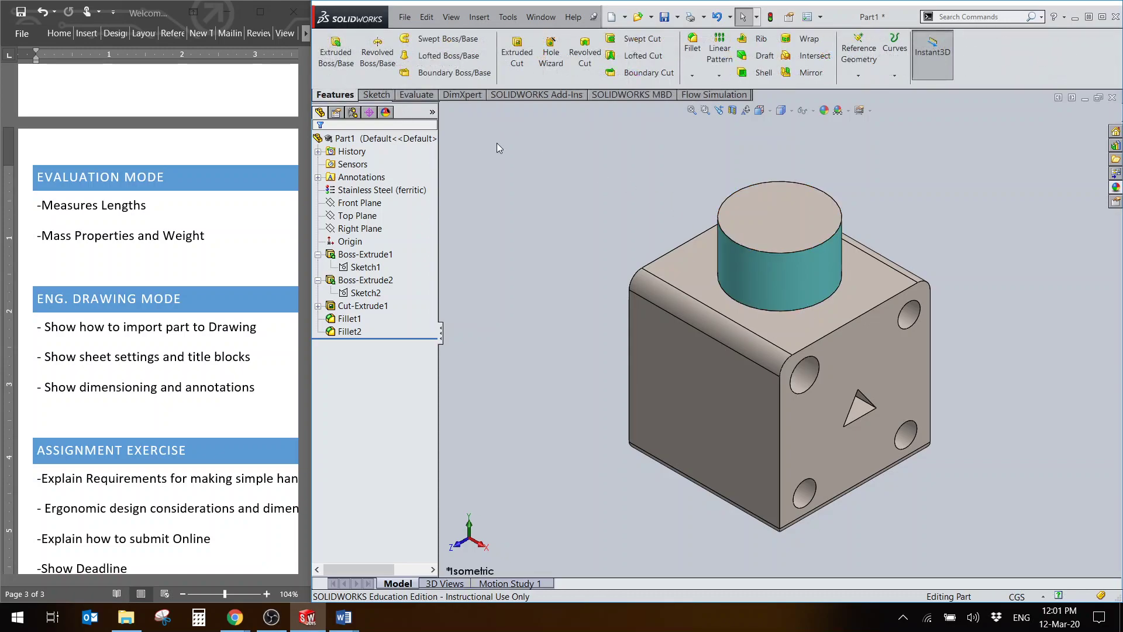
click(398, 17)
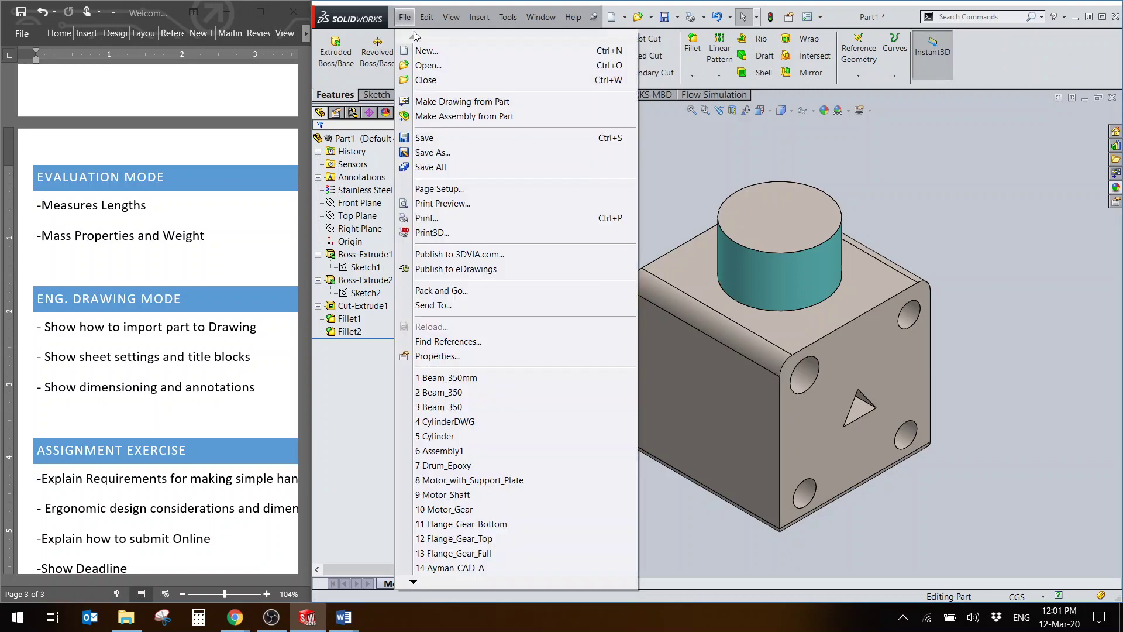
click(442, 151)
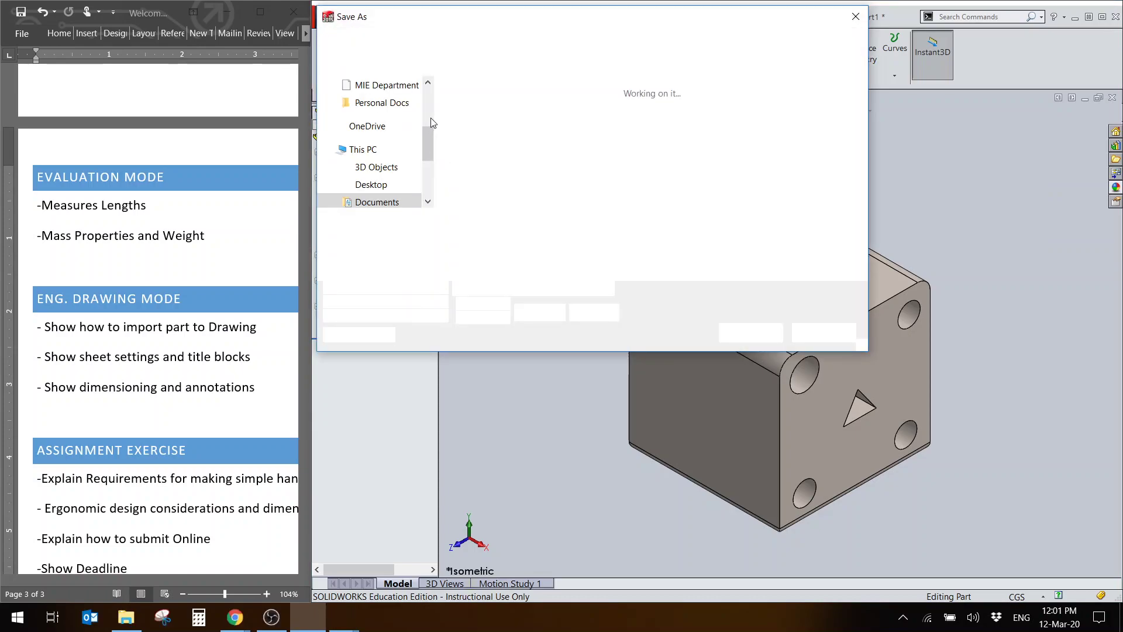
scroll(431, 114, up, 2)
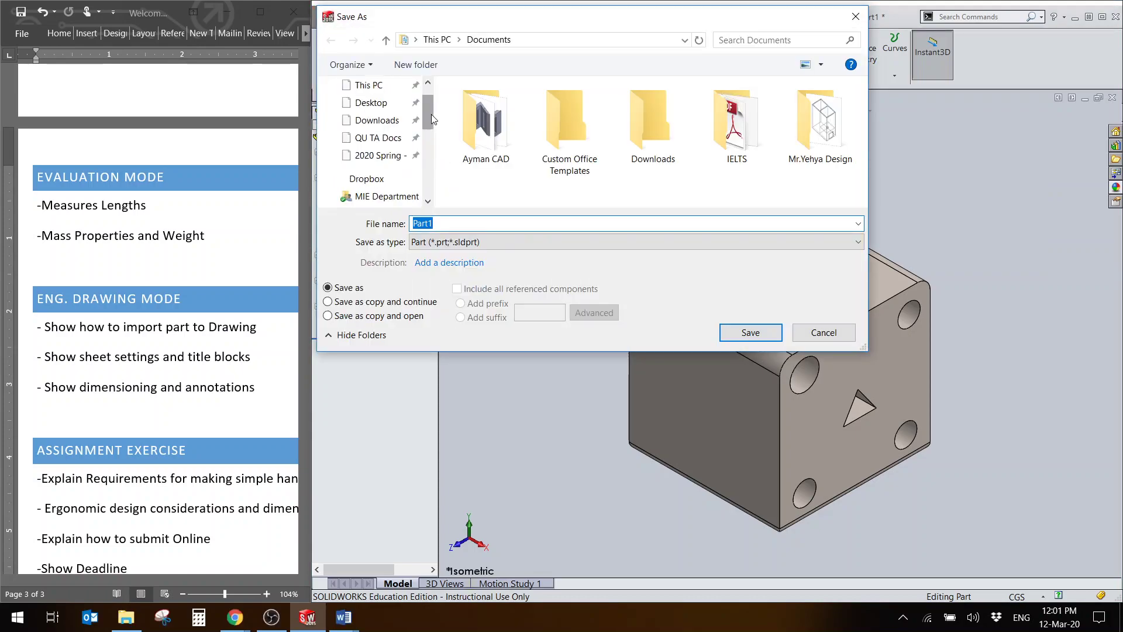
click(401, 107)
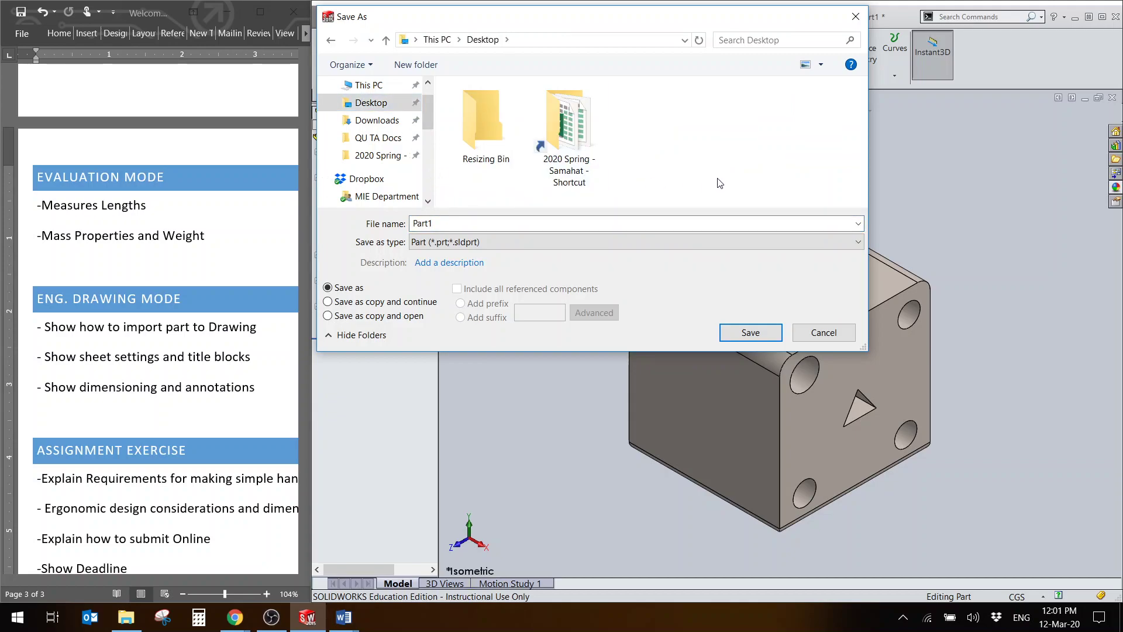
key(ctrl+shift+n)
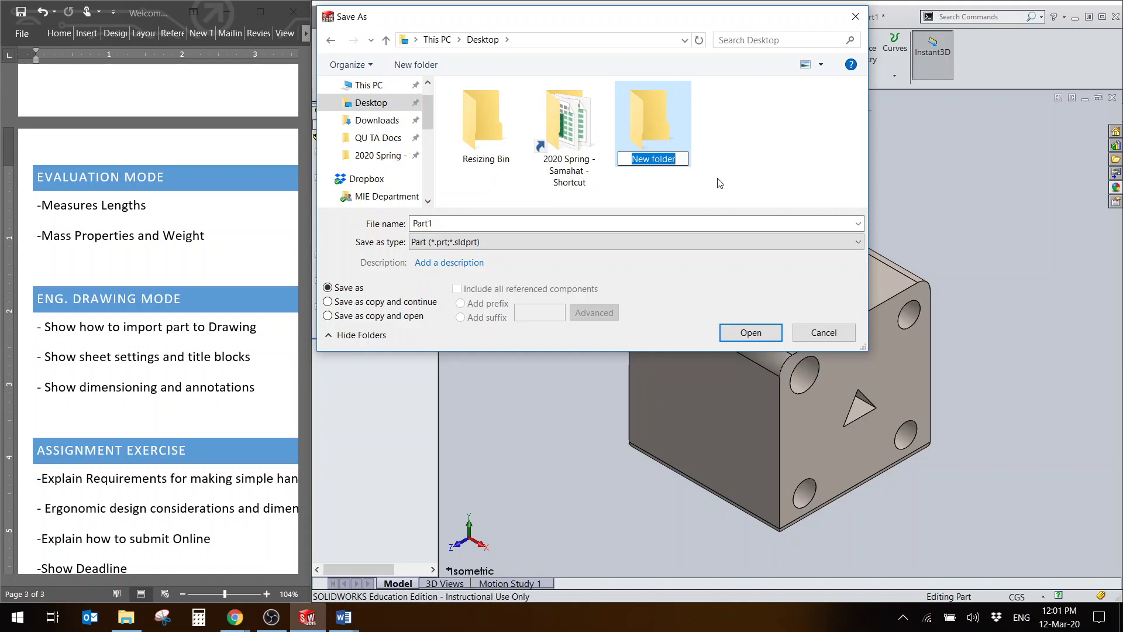
text(SWLab)
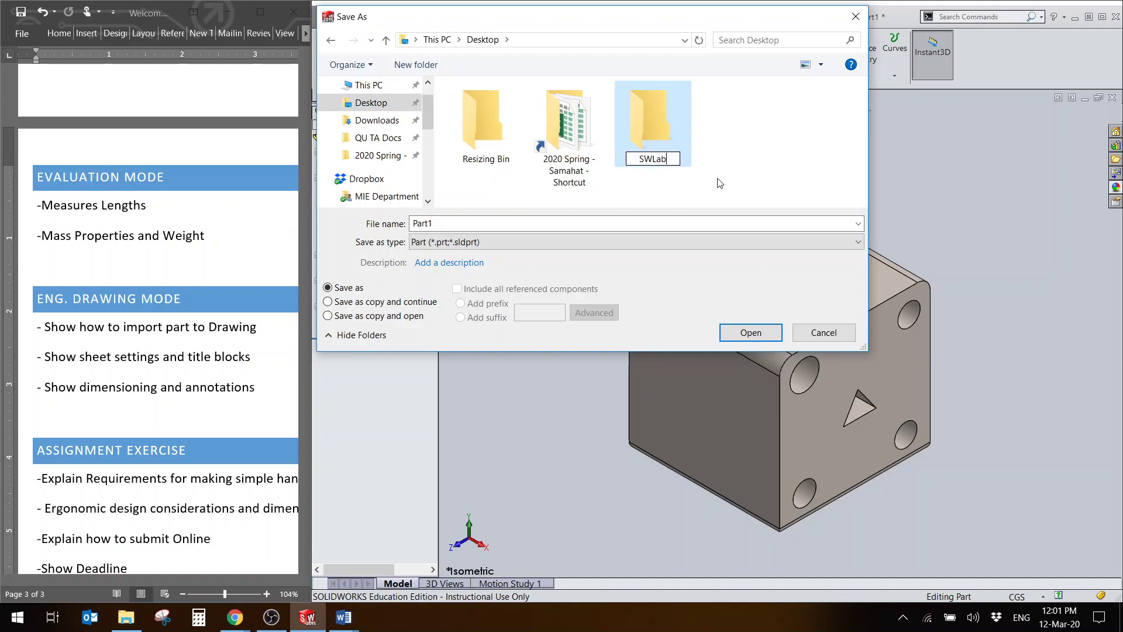
text(1_Practice)
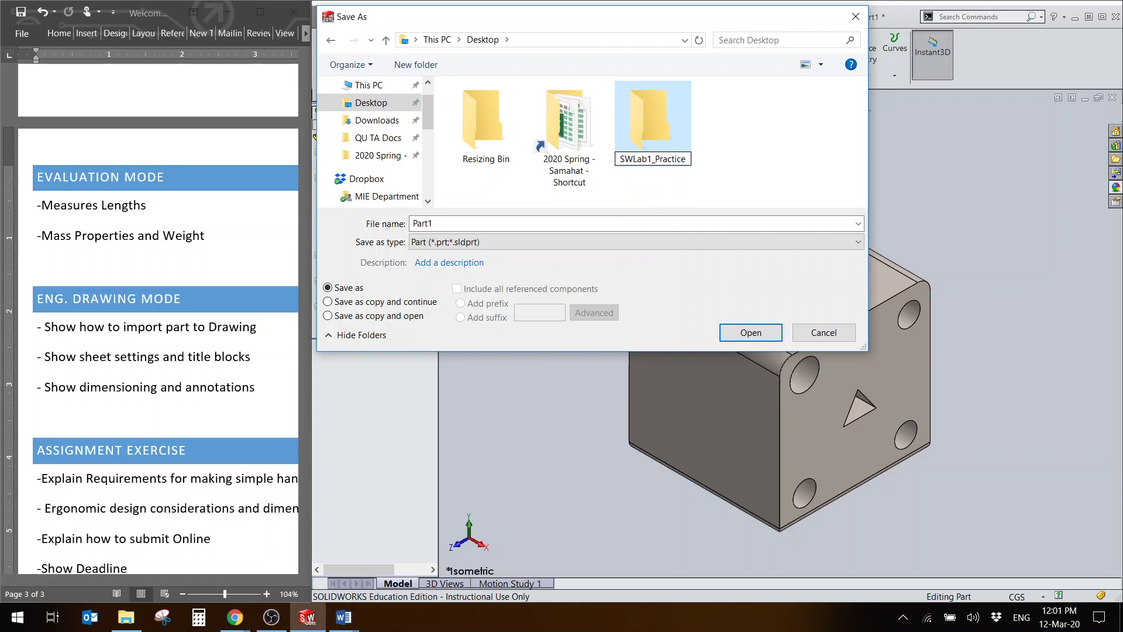
key(Return)
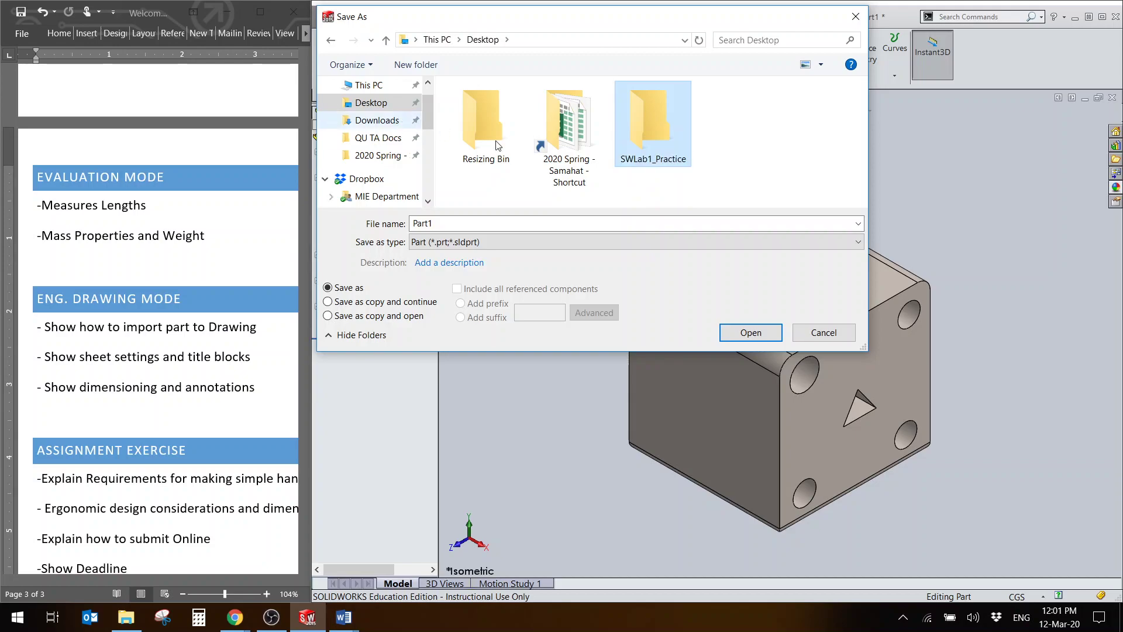
Step: Save the part as Practice_Box inside the SWLab1_Practice folder
double_click(620, 137)
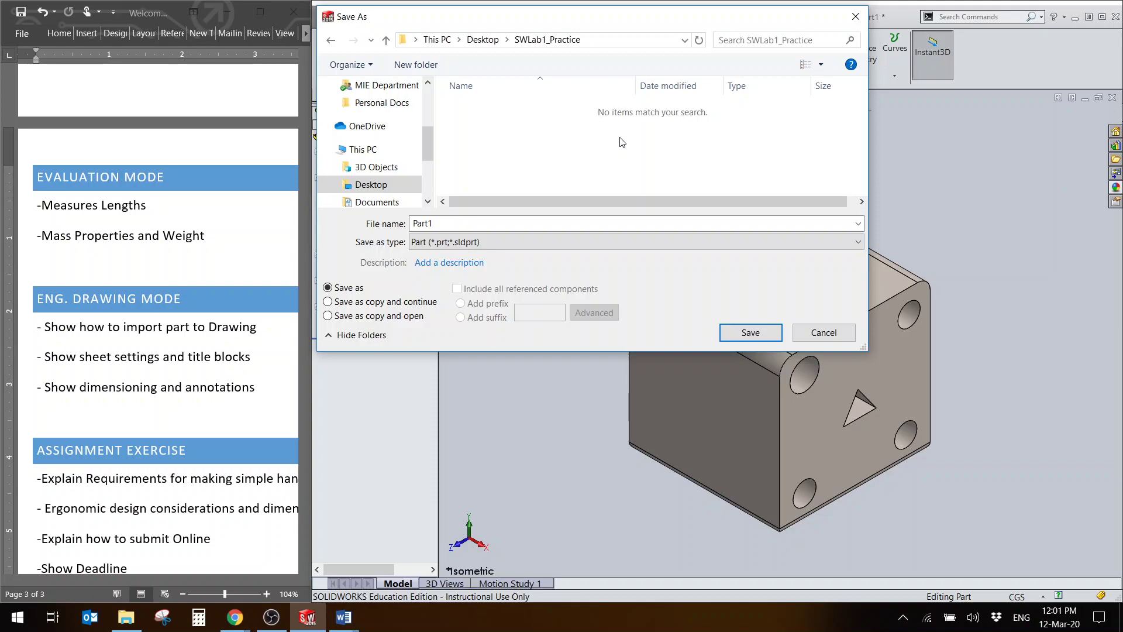
double_click(582, 223)
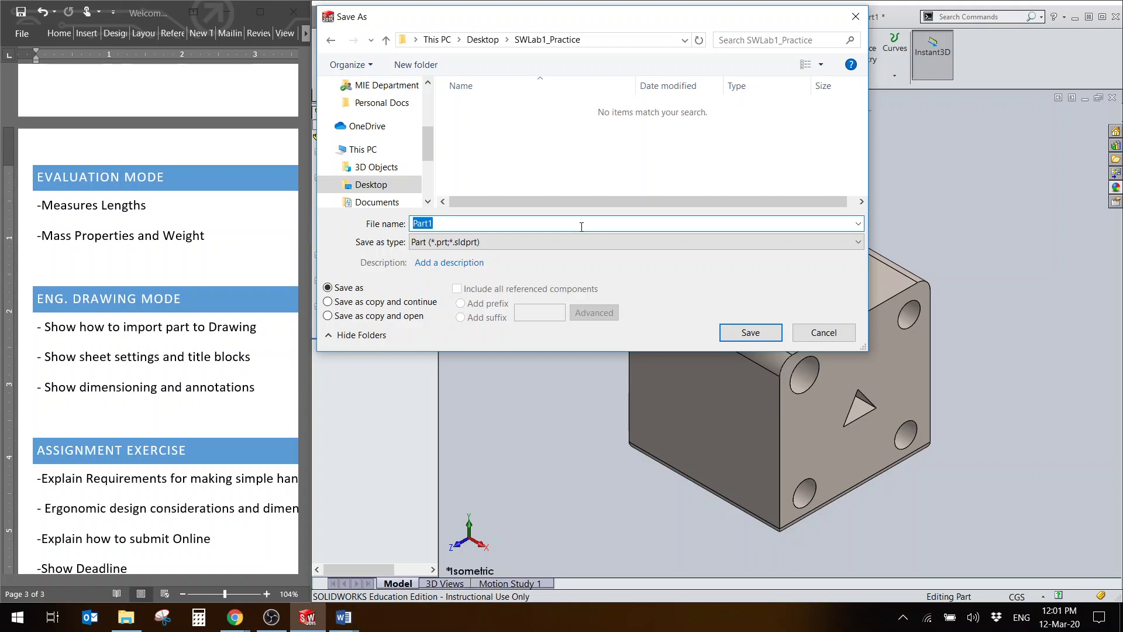
text(Practice_Box)
click(750, 331)
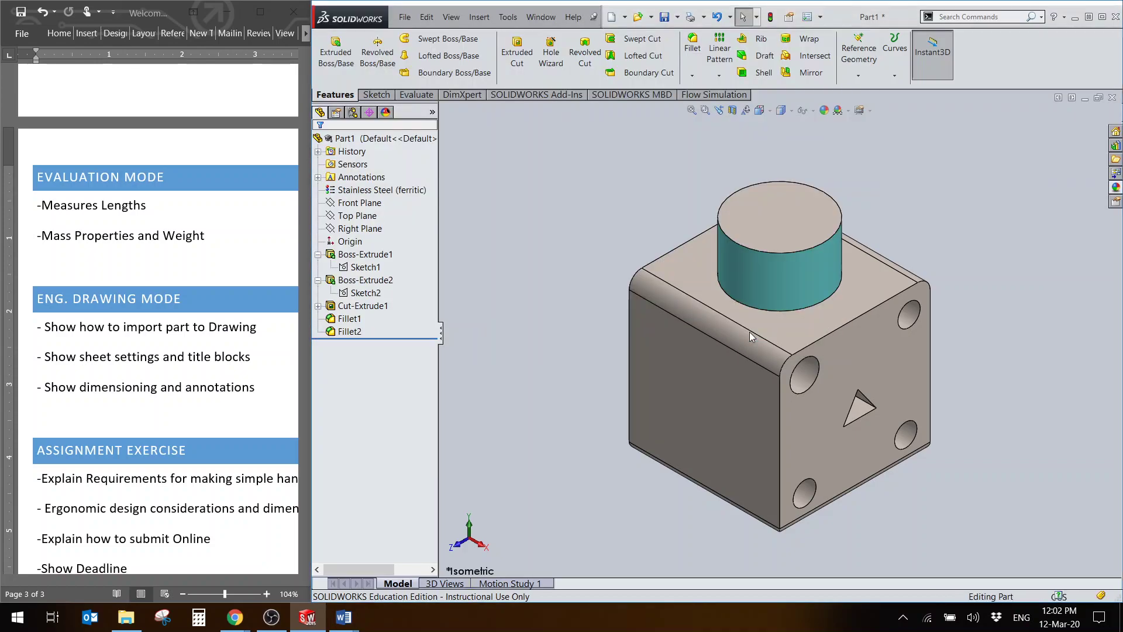
Step: Open the SWLab1_Practice folder from the desktop to check for the saved part file, and close it again
click(223, 14)
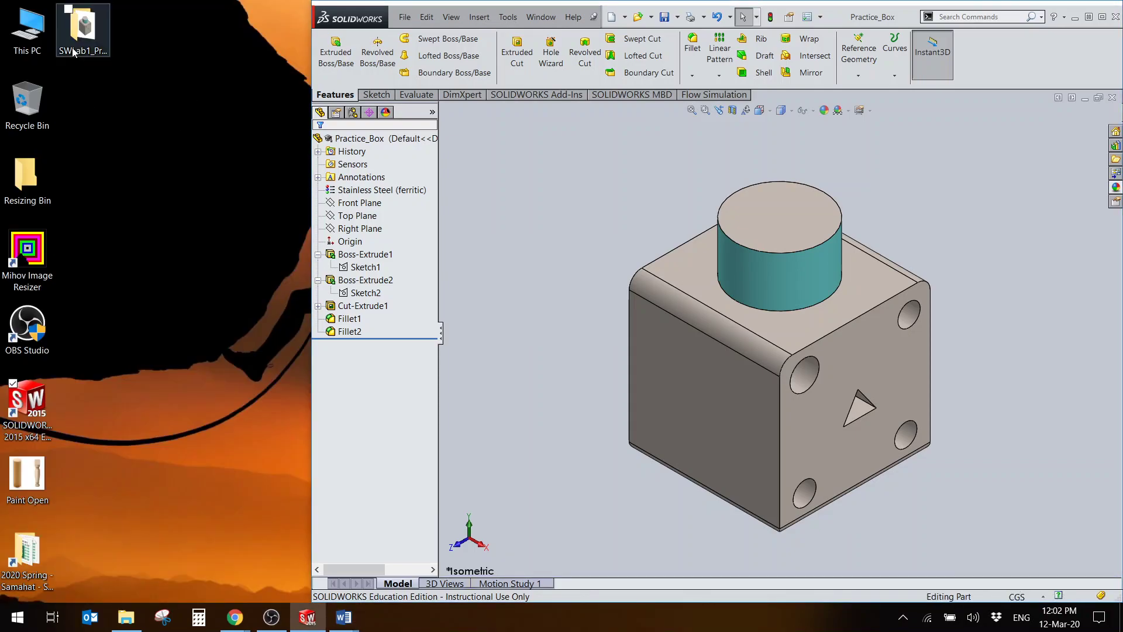
click(92, 54)
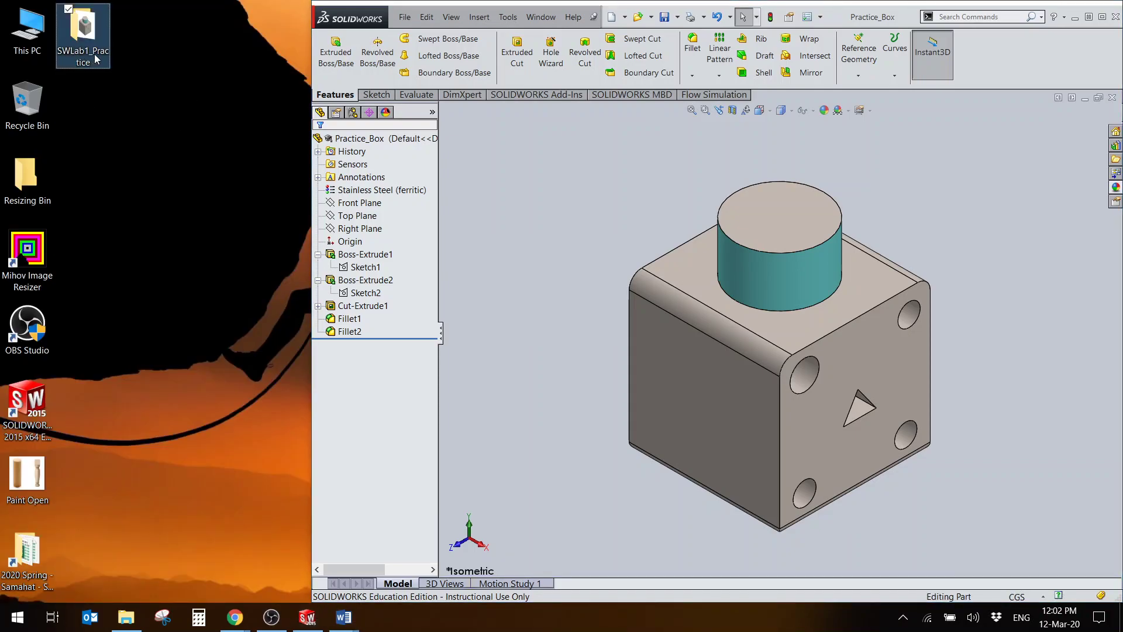
double_click(93, 51)
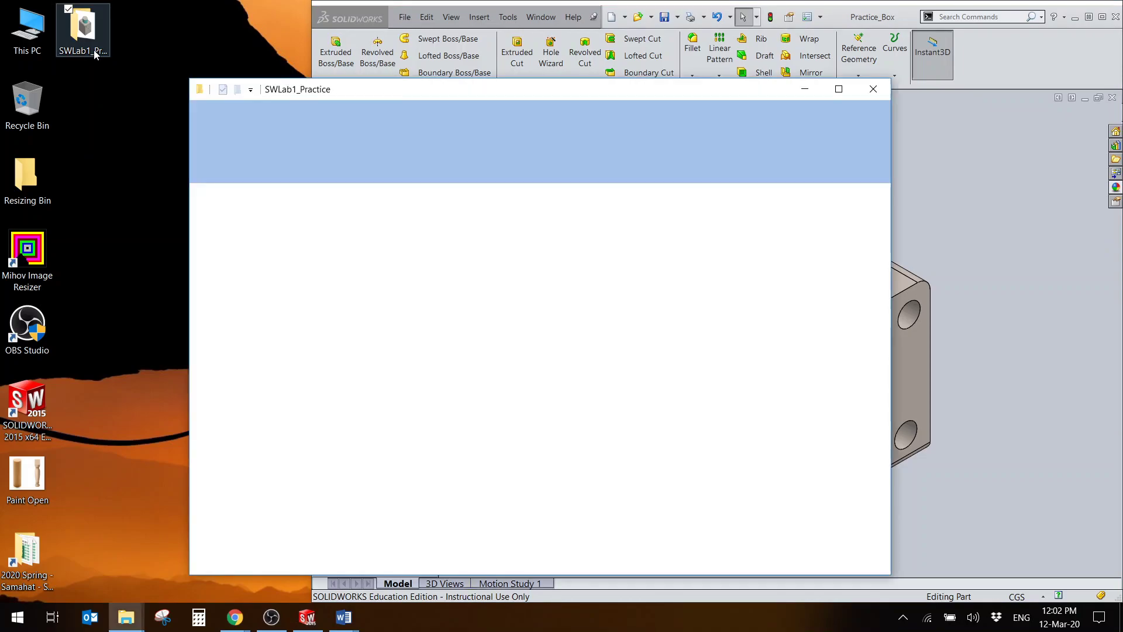
key(super+Left)
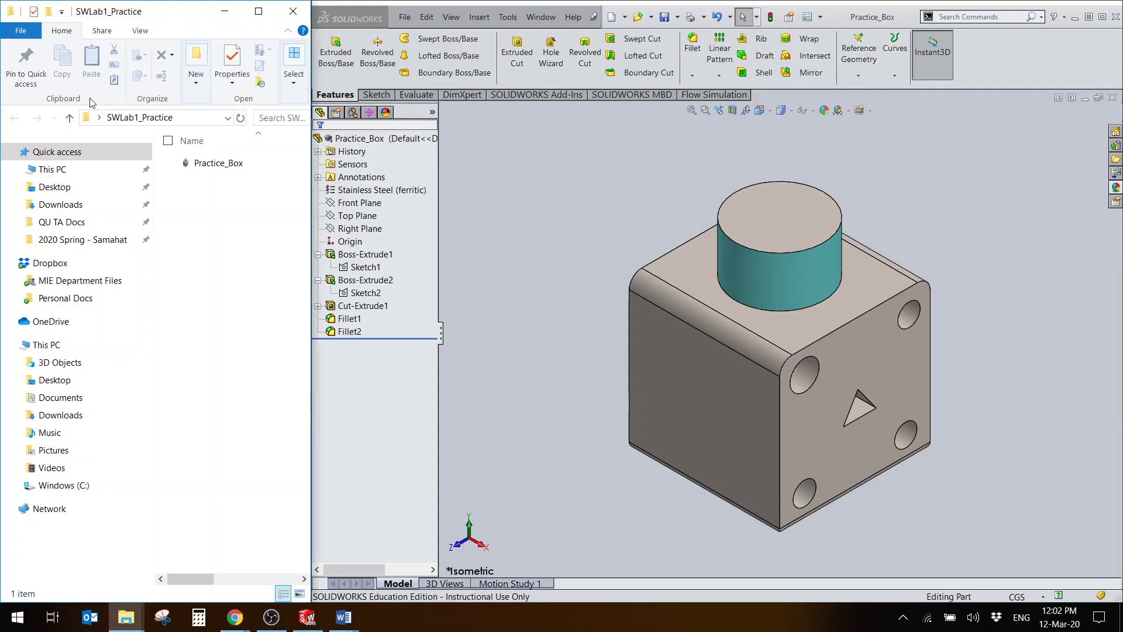
click(293, 11)
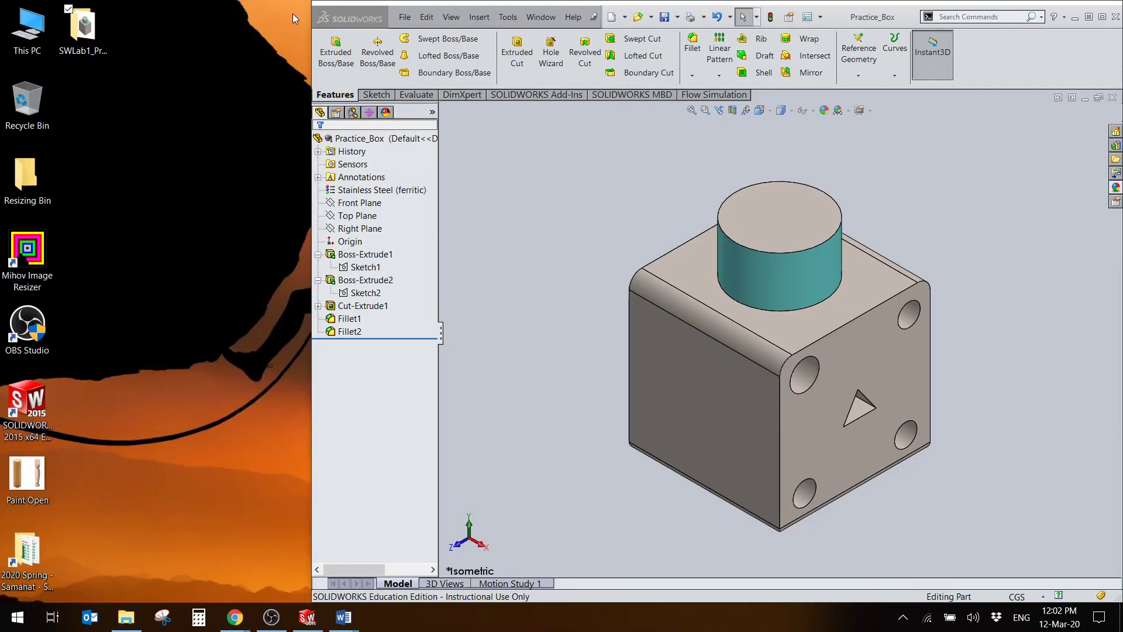
Step: Switch to the Word lab outline and review the engineering drawing topics
mouse_move(335, 620)
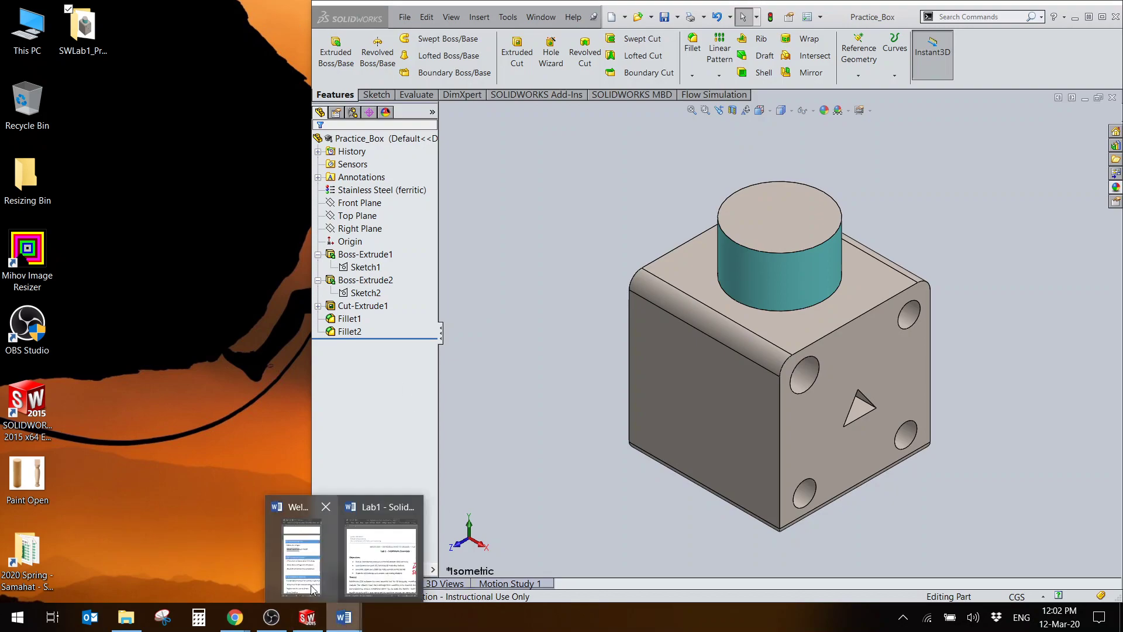
click(288, 544)
scroll(144, 385, down, 3)
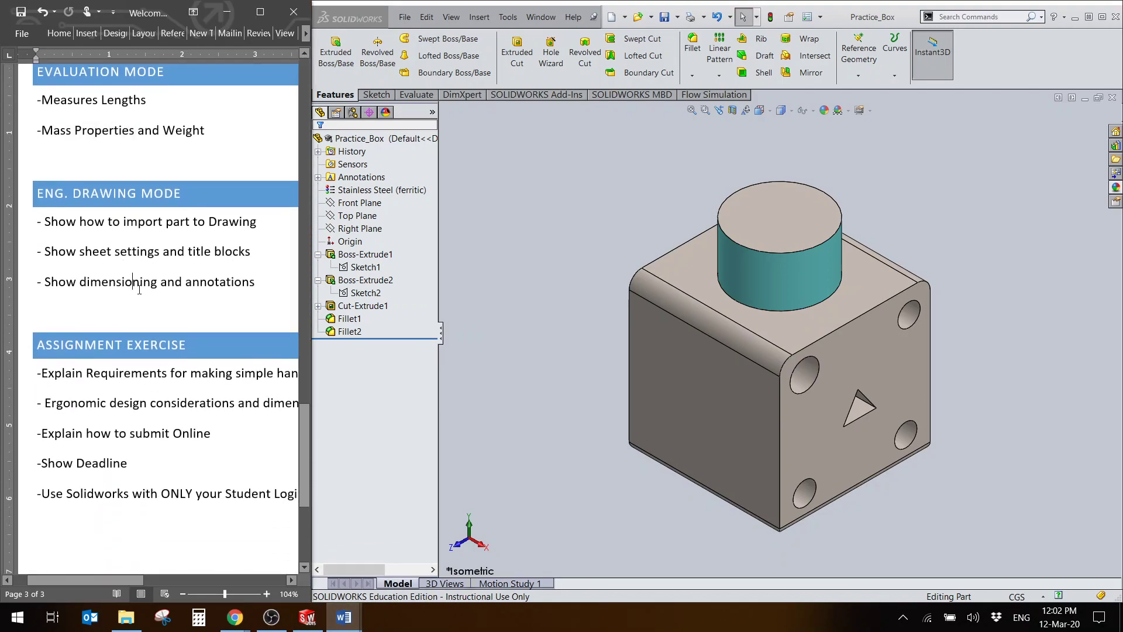
scroll(145, 385, up, 2)
click(475, 303)
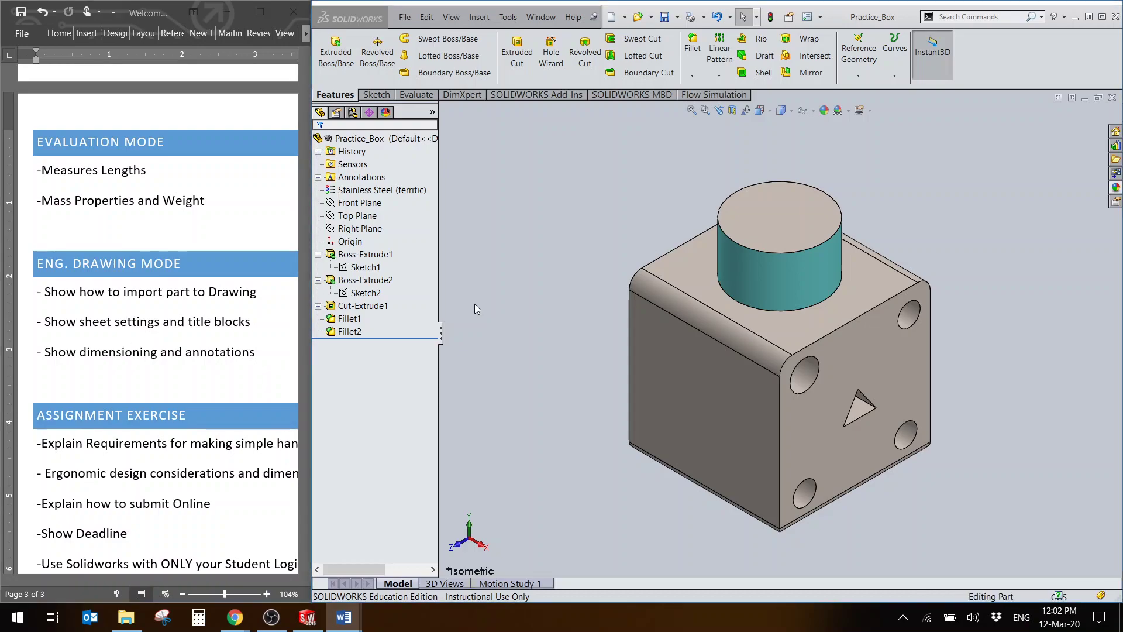
Step: Make a drawing from the Practice_Box part using the standard A4 (ISO) sheet format
click(403, 17)
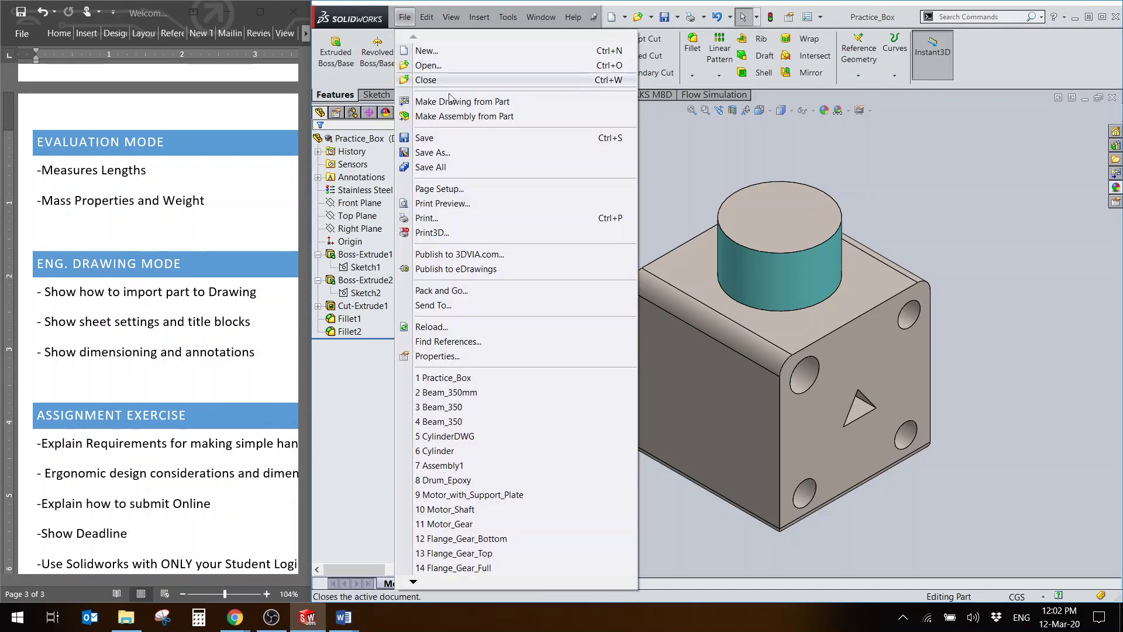
click(517, 107)
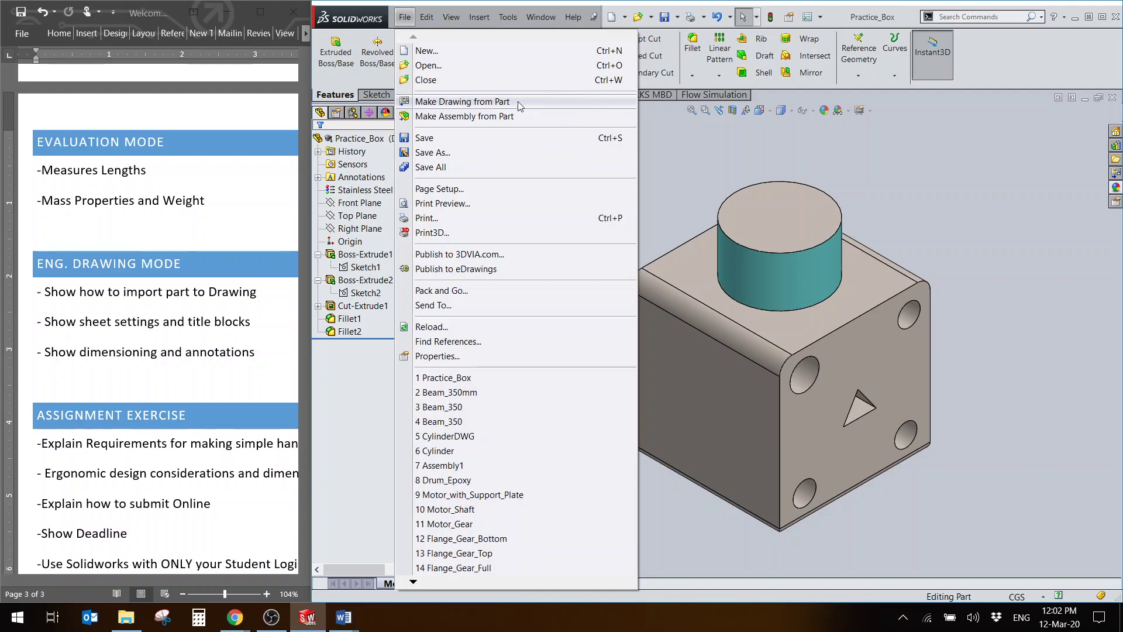
click(518, 104)
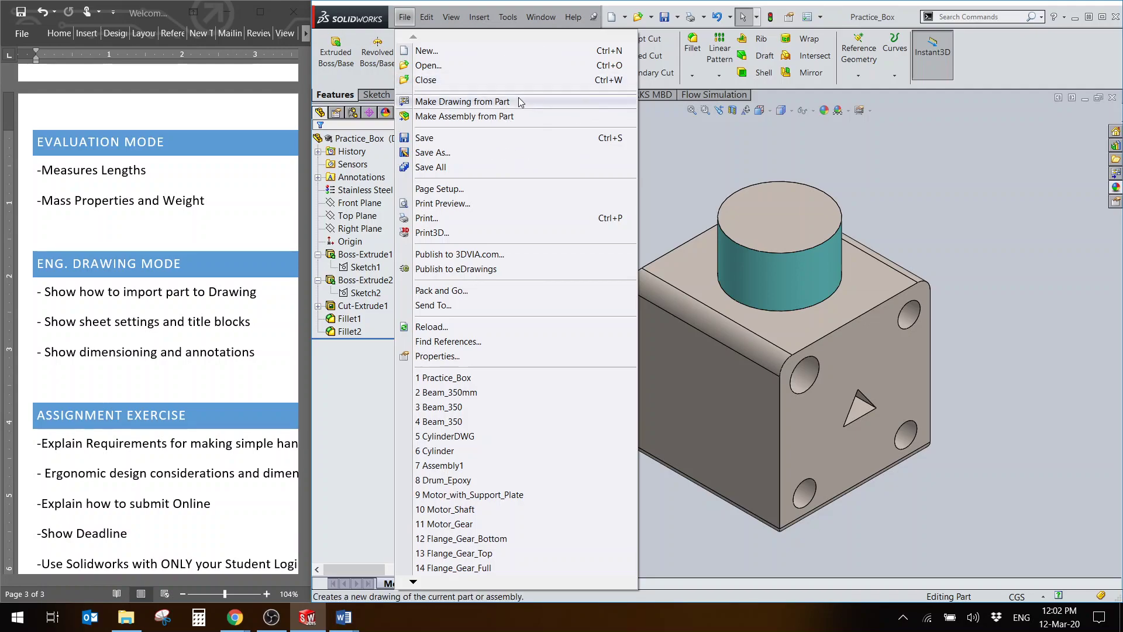
click(520, 102)
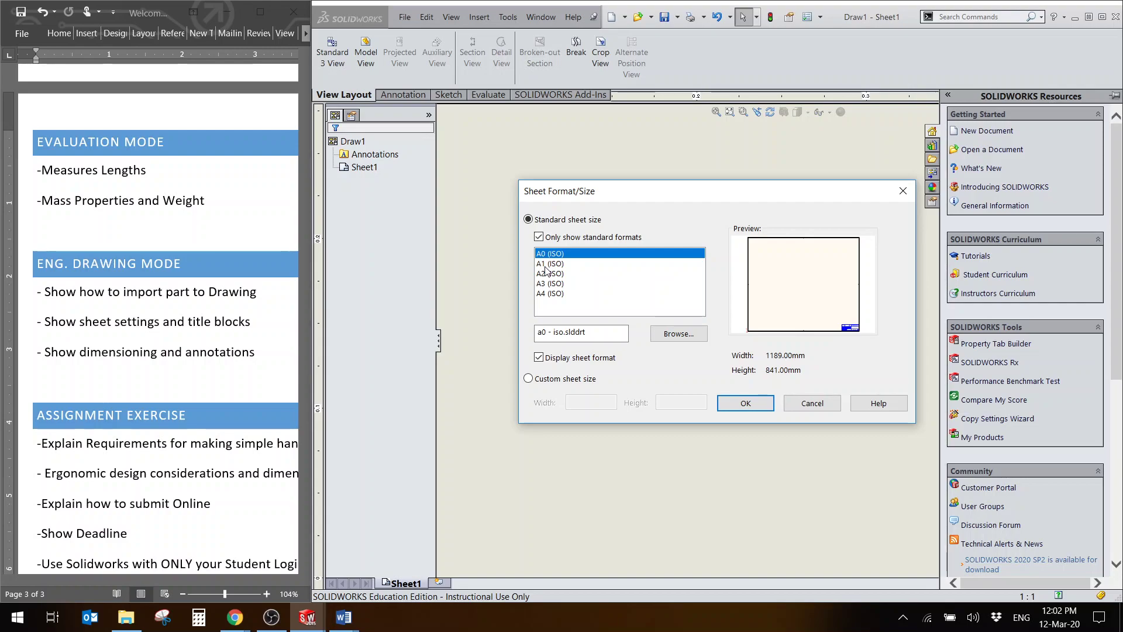
click(550, 284)
click(555, 294)
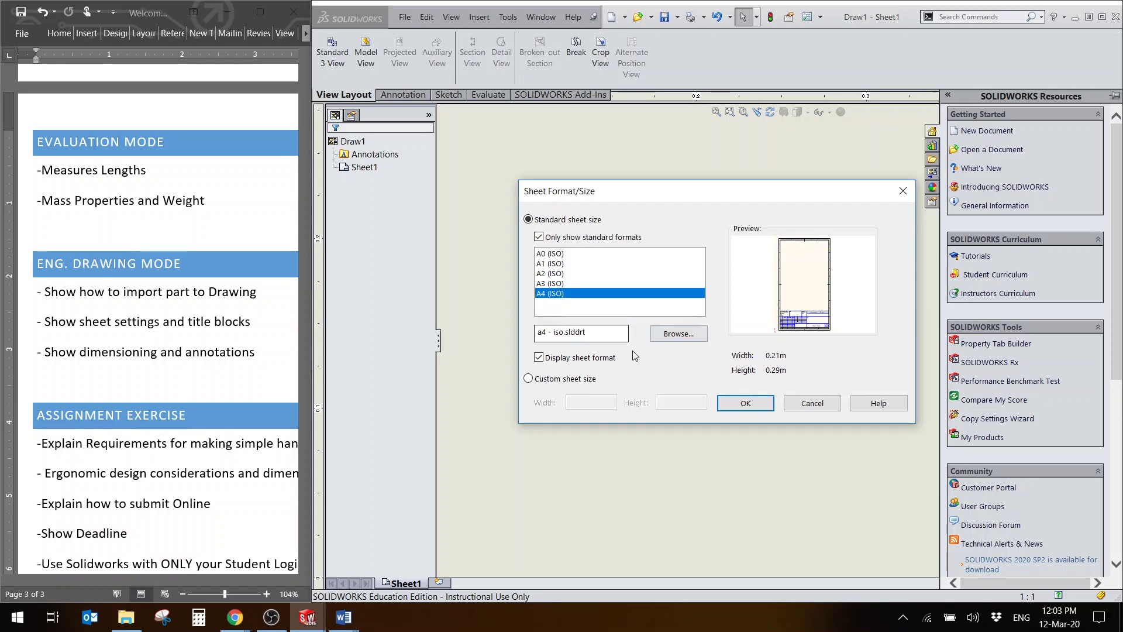
click(750, 403)
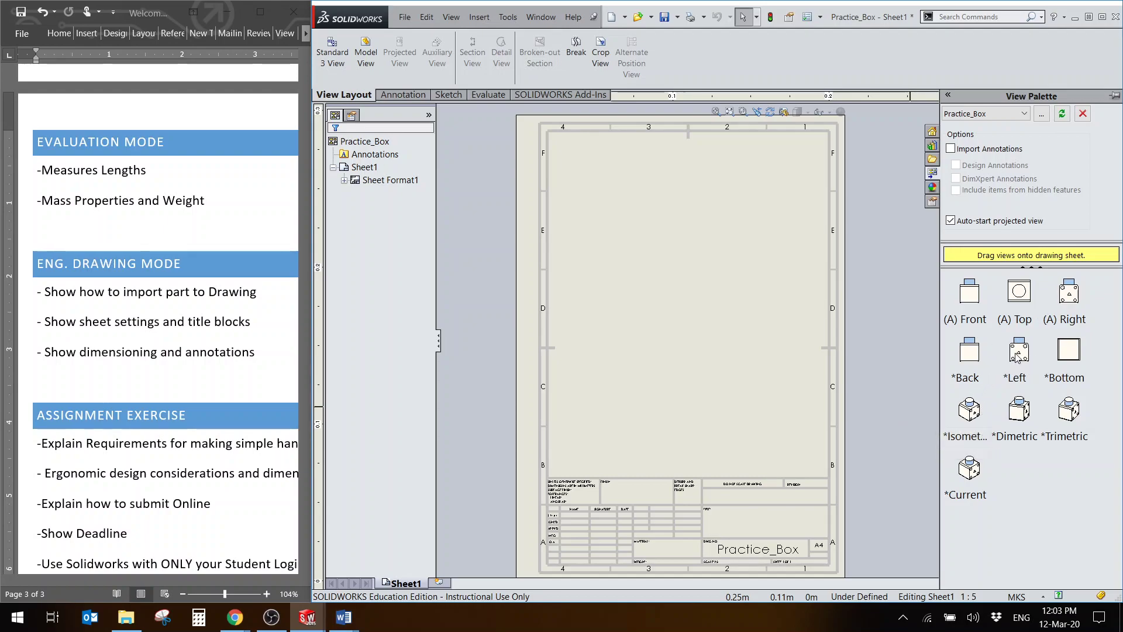
Step: Place an isometric view of Practice_Box in the upper-right corner of the drawing sheet
drag(974, 416, 782, 174)
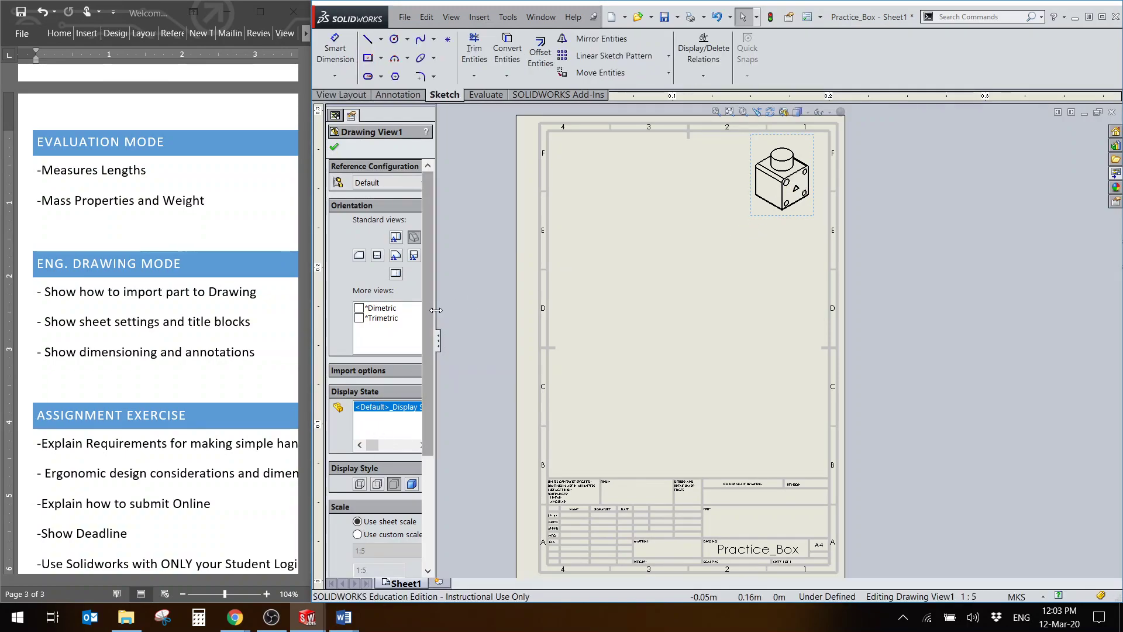
drag(438, 311, 458, 309)
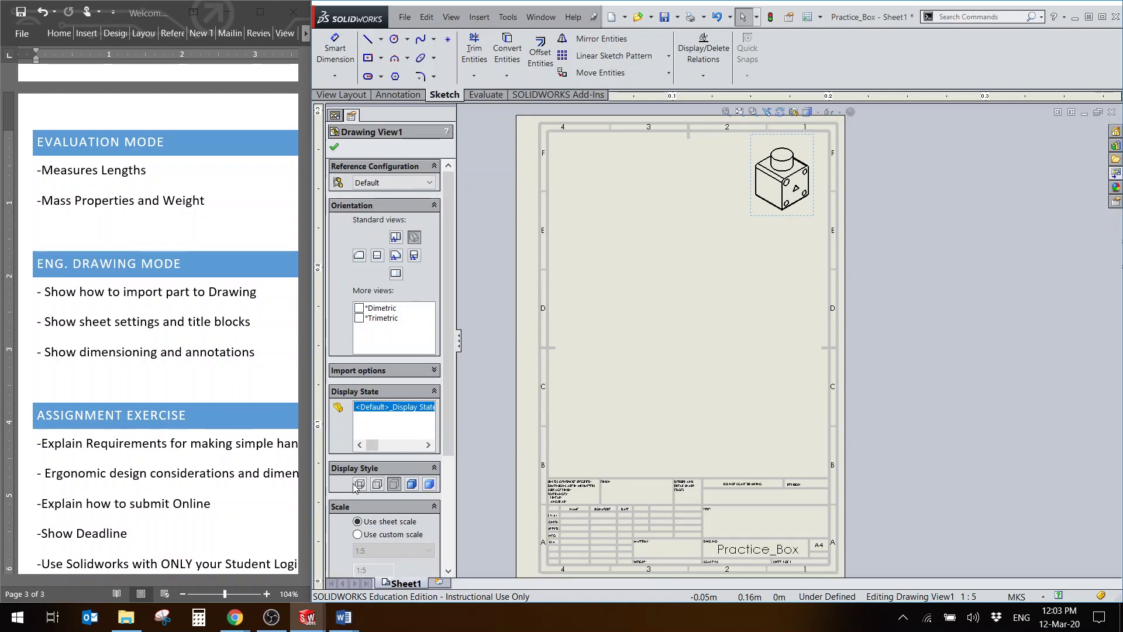
scroll(360, 485, down, 3)
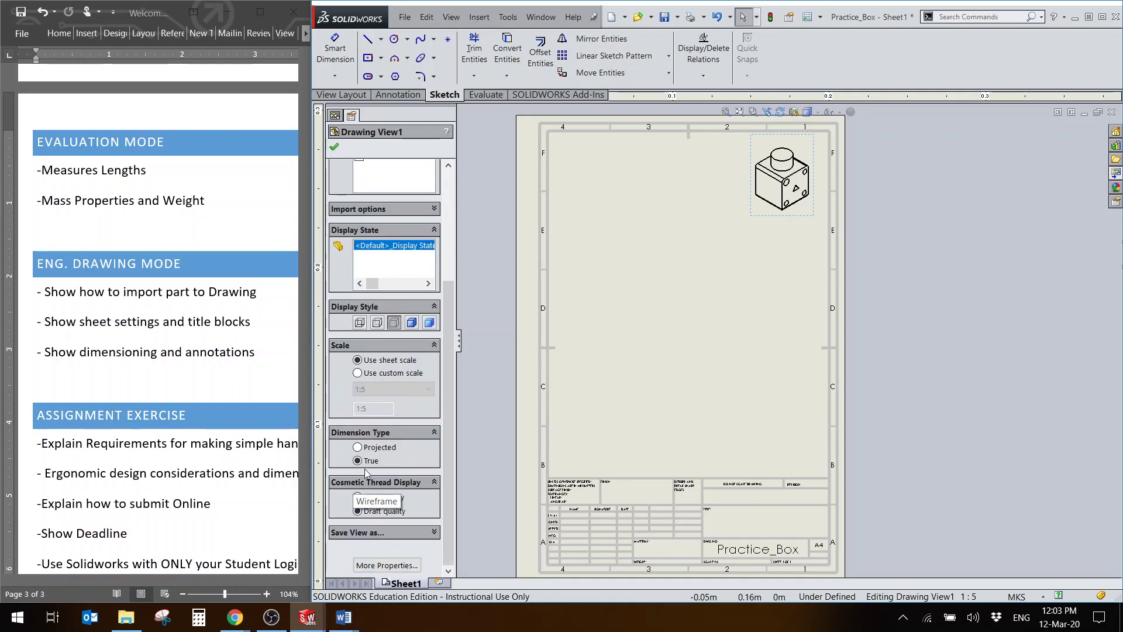
scroll(392, 363, up, 2)
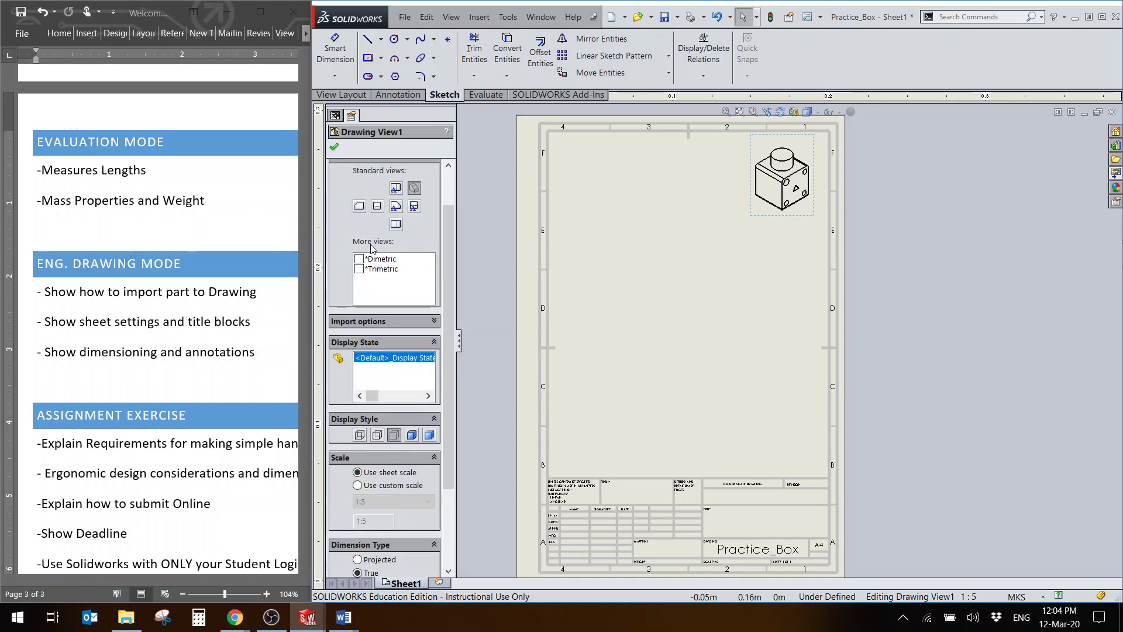
click(335, 149)
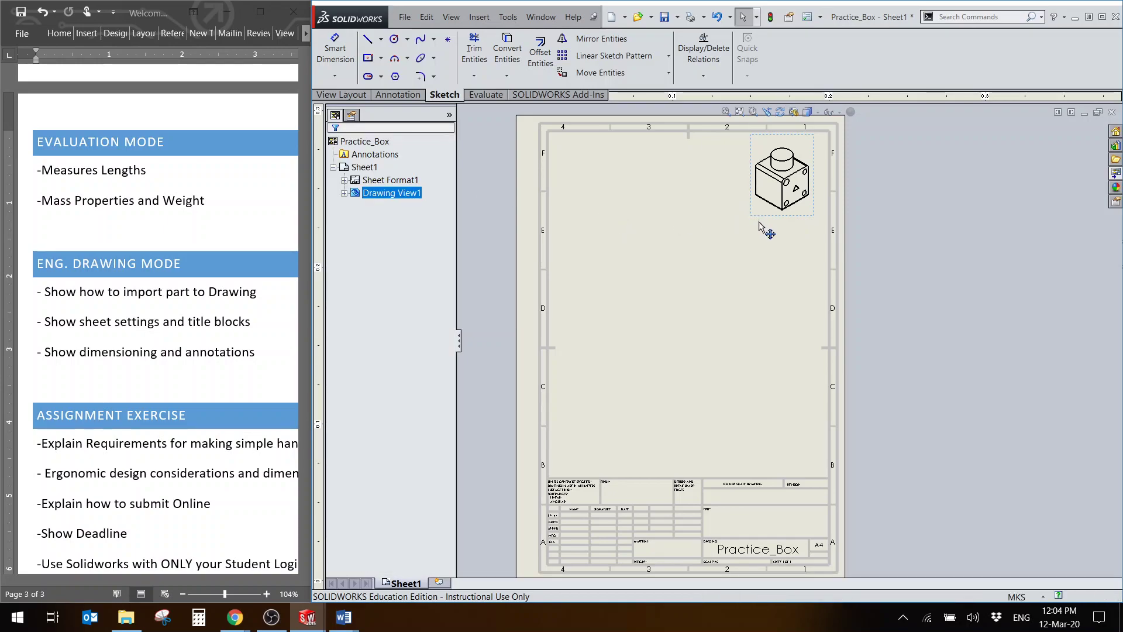
drag(769, 217, 781, 220)
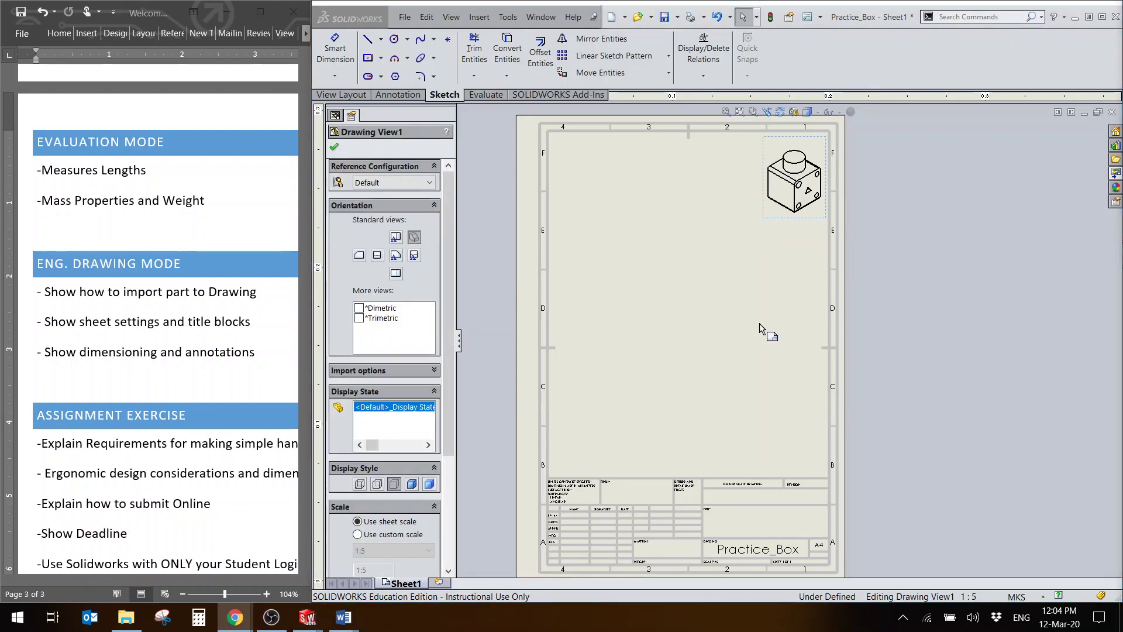
Step: Accept the isometric view's settings and open Sheet Format1 of Sheet1 for editing
click(336, 148)
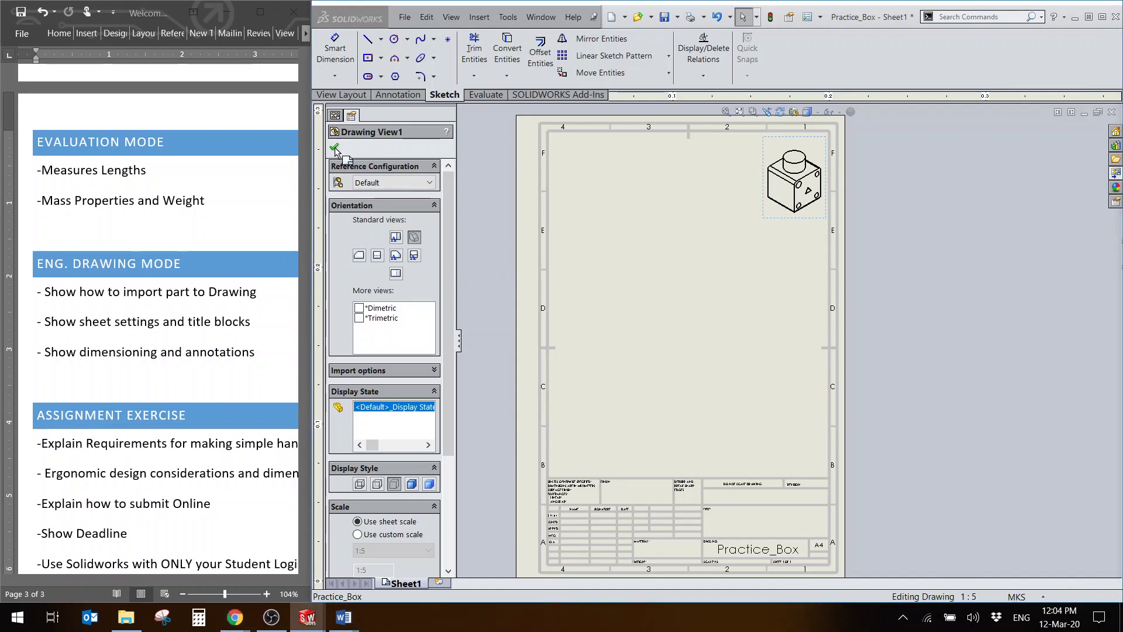
click(336, 148)
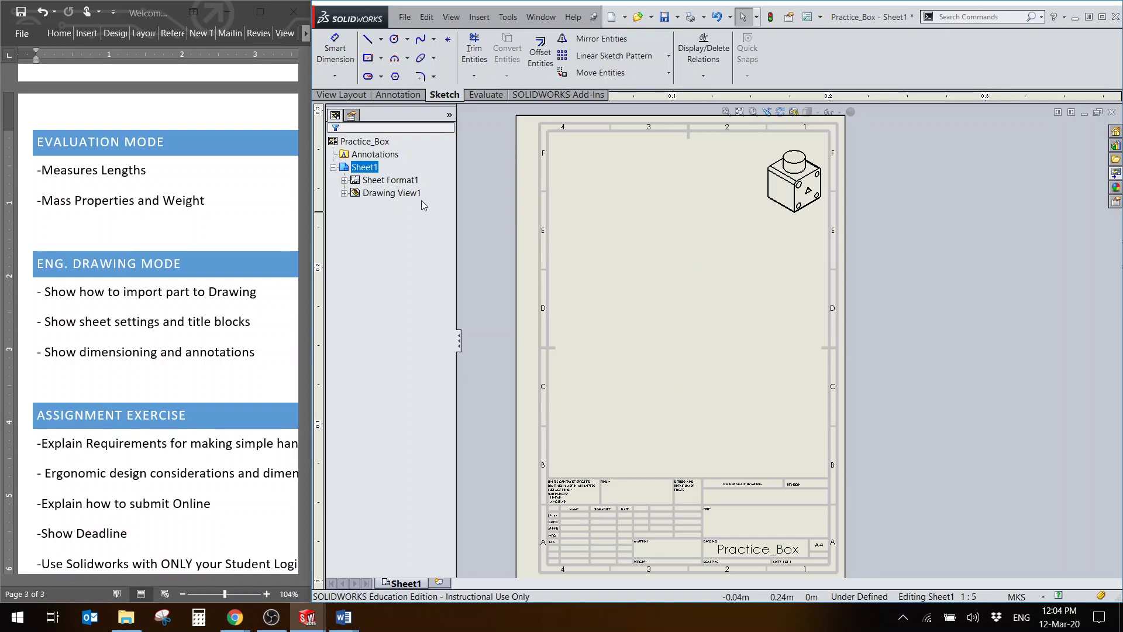
click(391, 194)
click(377, 182)
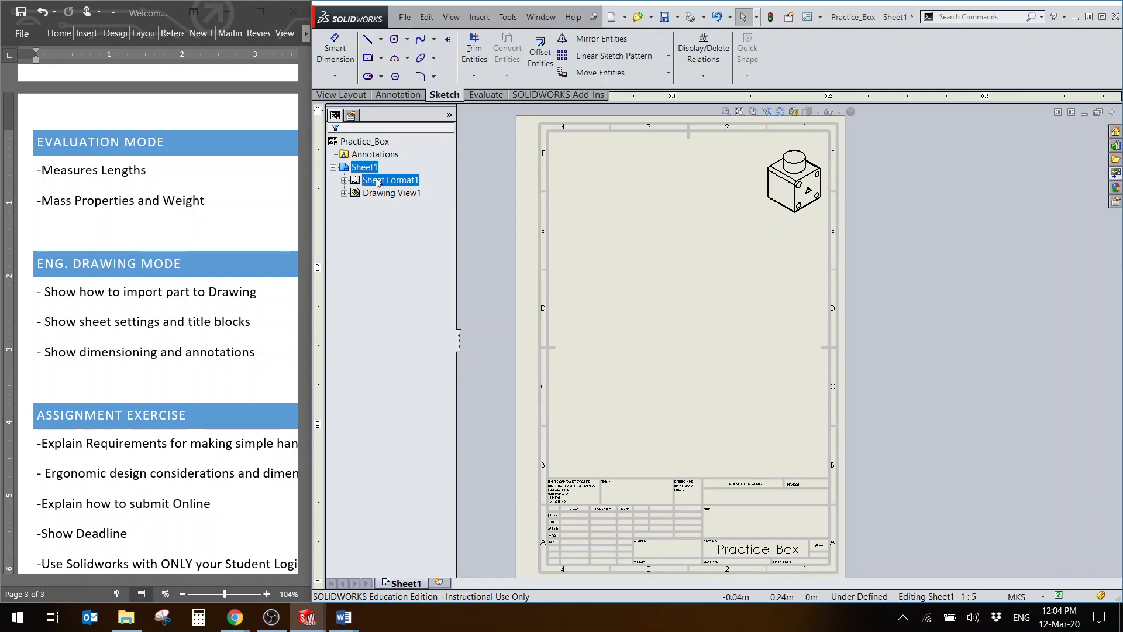
click(346, 184)
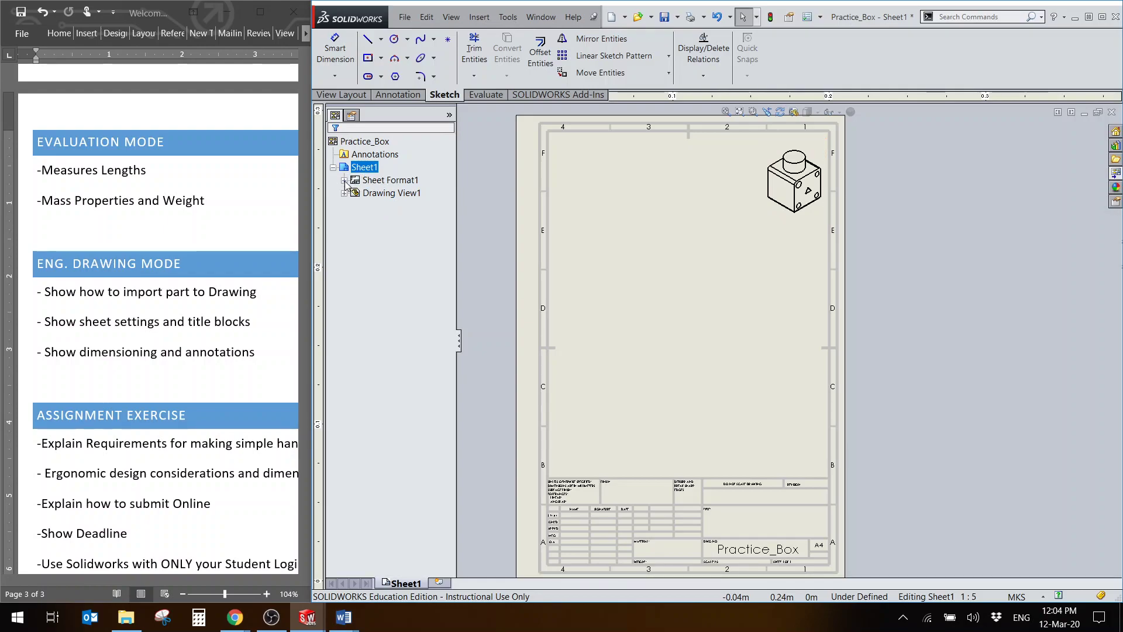
click(345, 182)
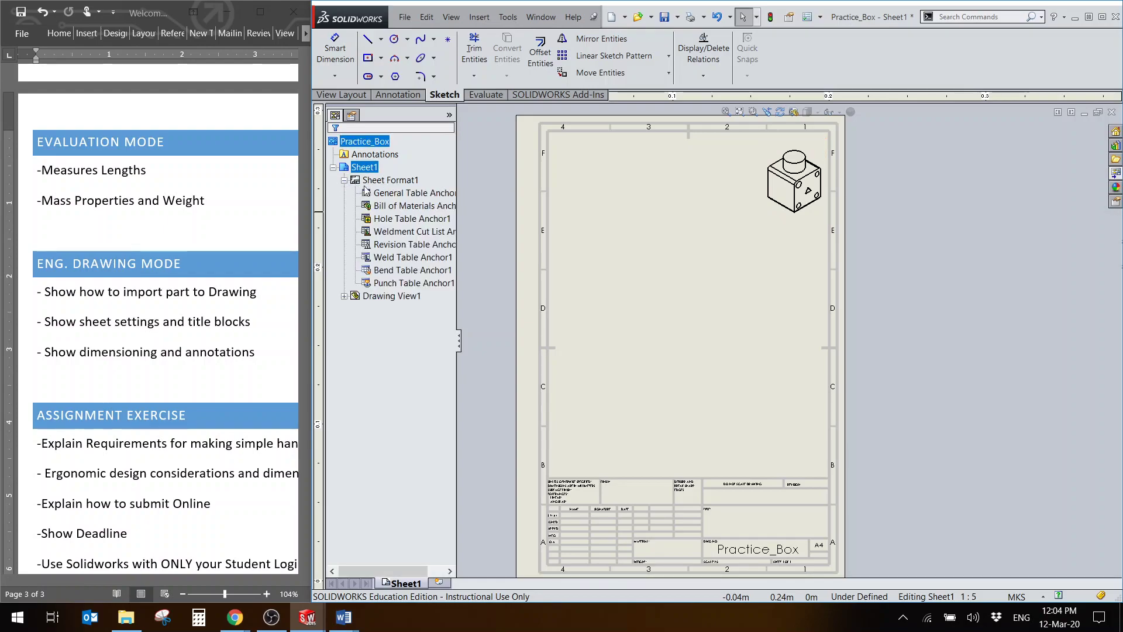
click(381, 185)
right_click(384, 185)
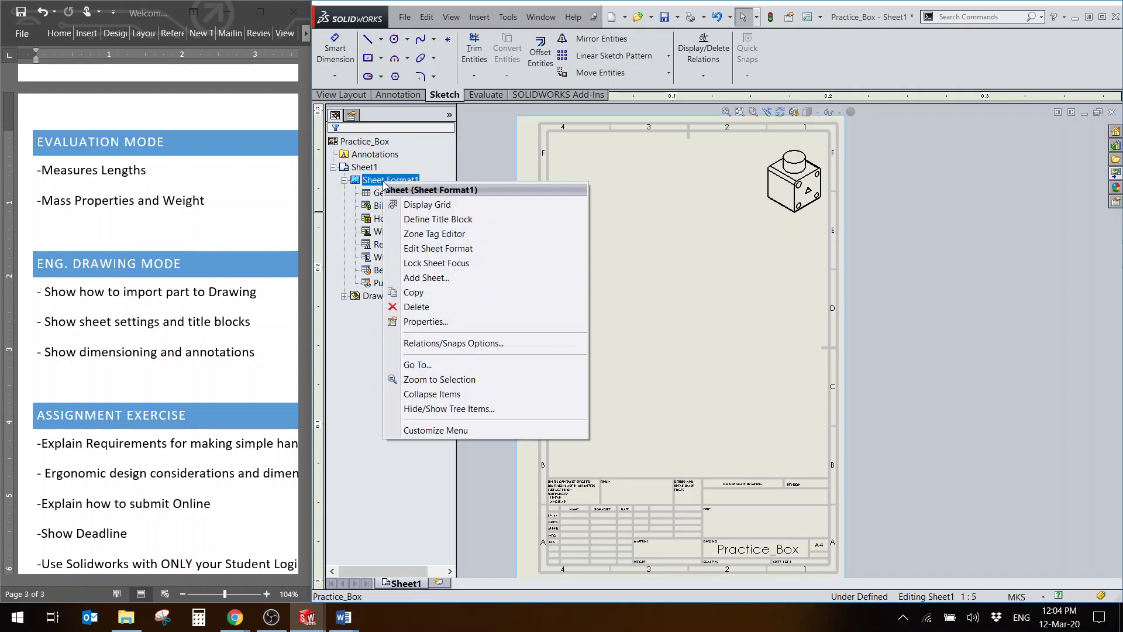
click(438, 248)
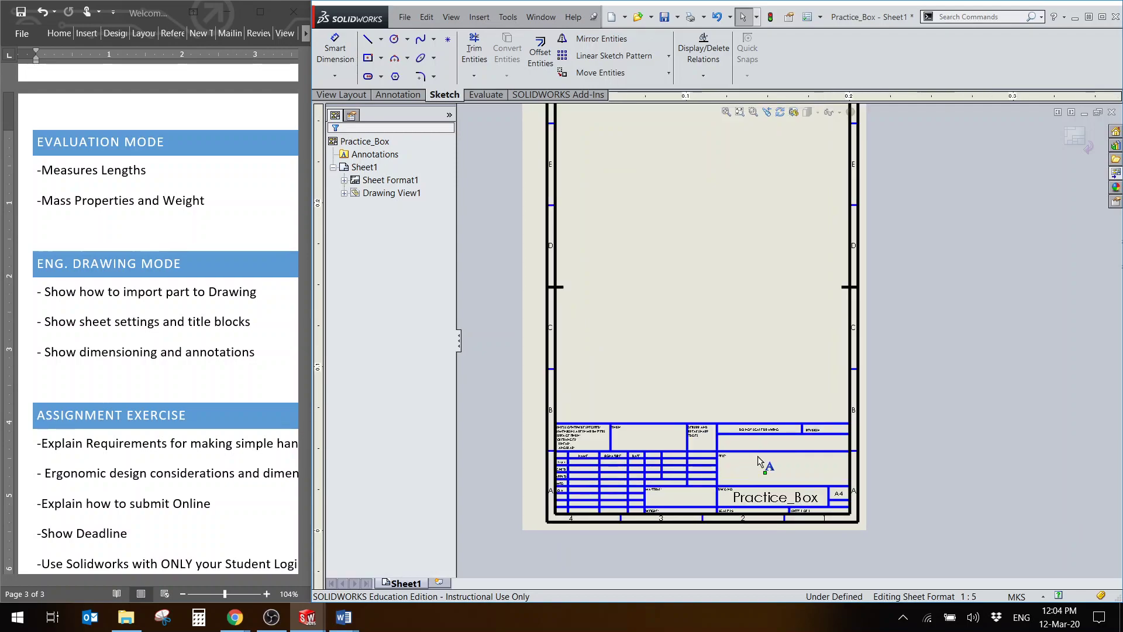
Step: Replace the DWG NO. text in the title block with 123
scroll(757, 455, up, 2)
scroll(791, 480, up, 4)
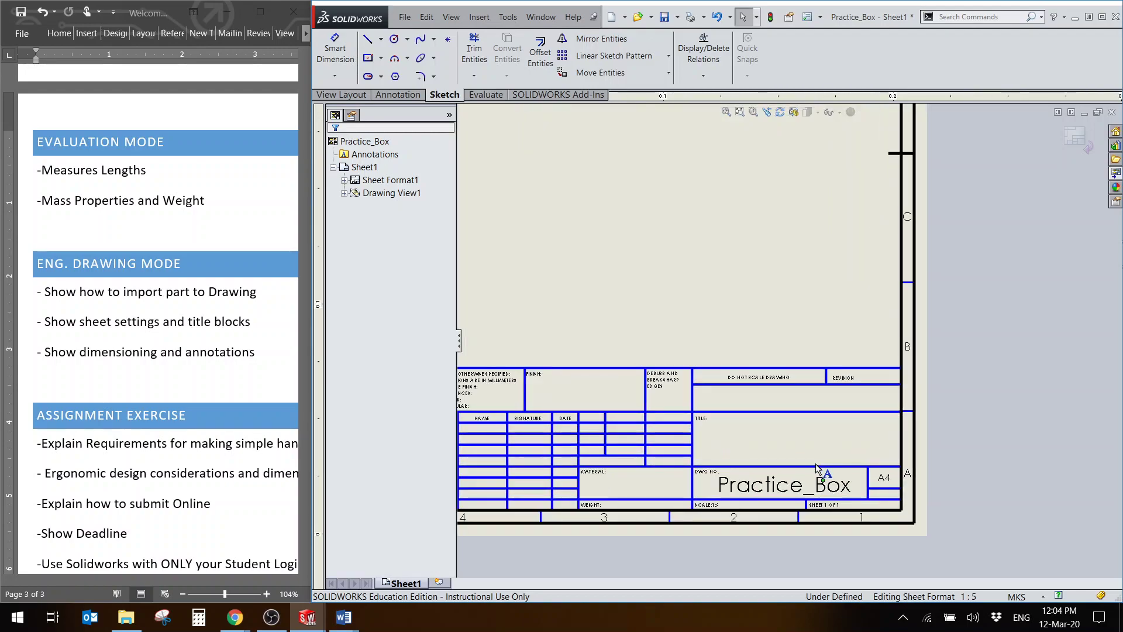
scroll(805, 461, up, 2)
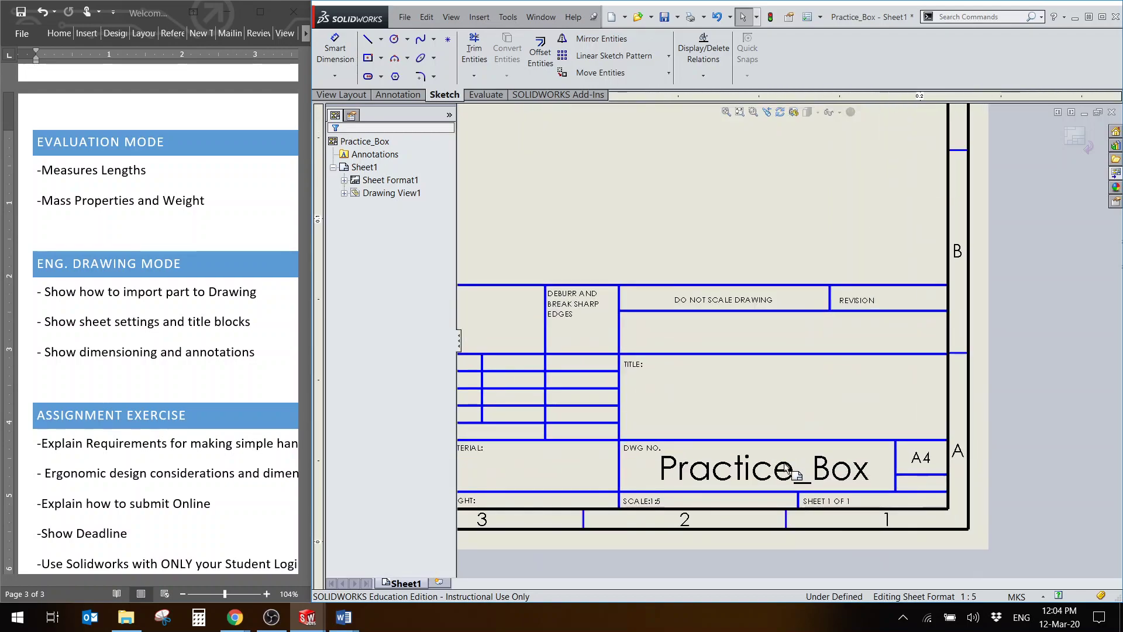
click(751, 470)
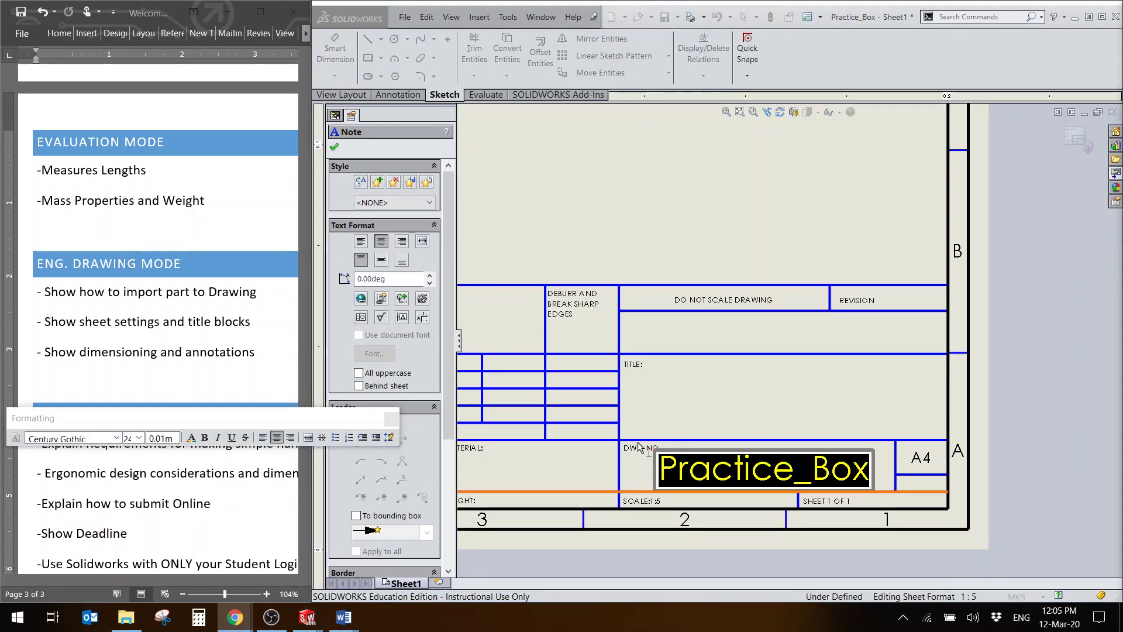
key(End)
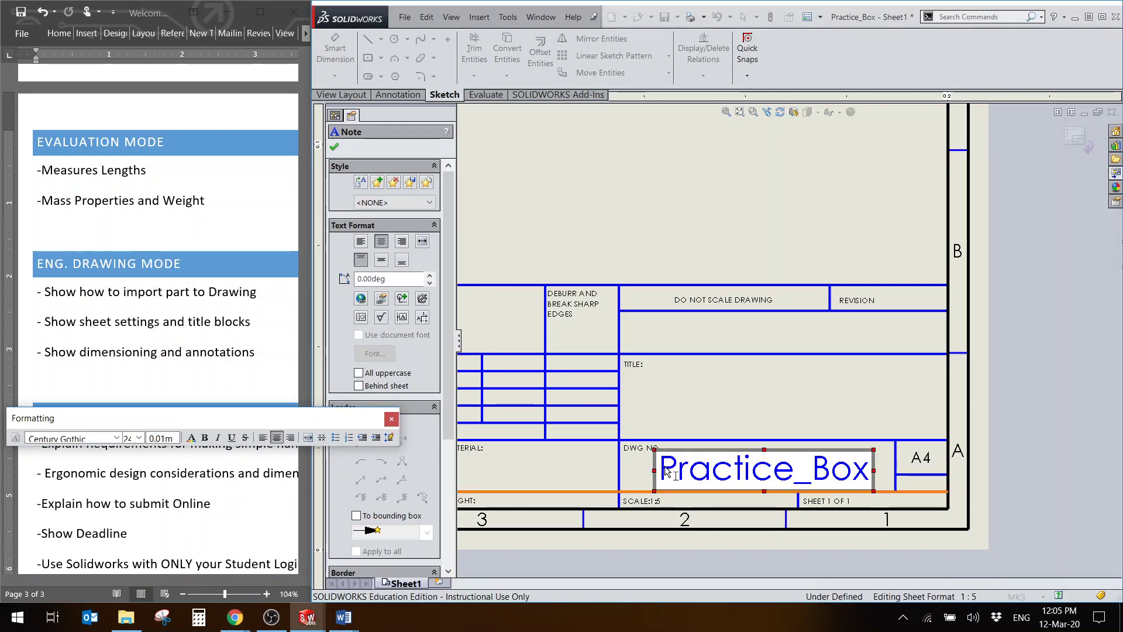
key(ctrl+a)
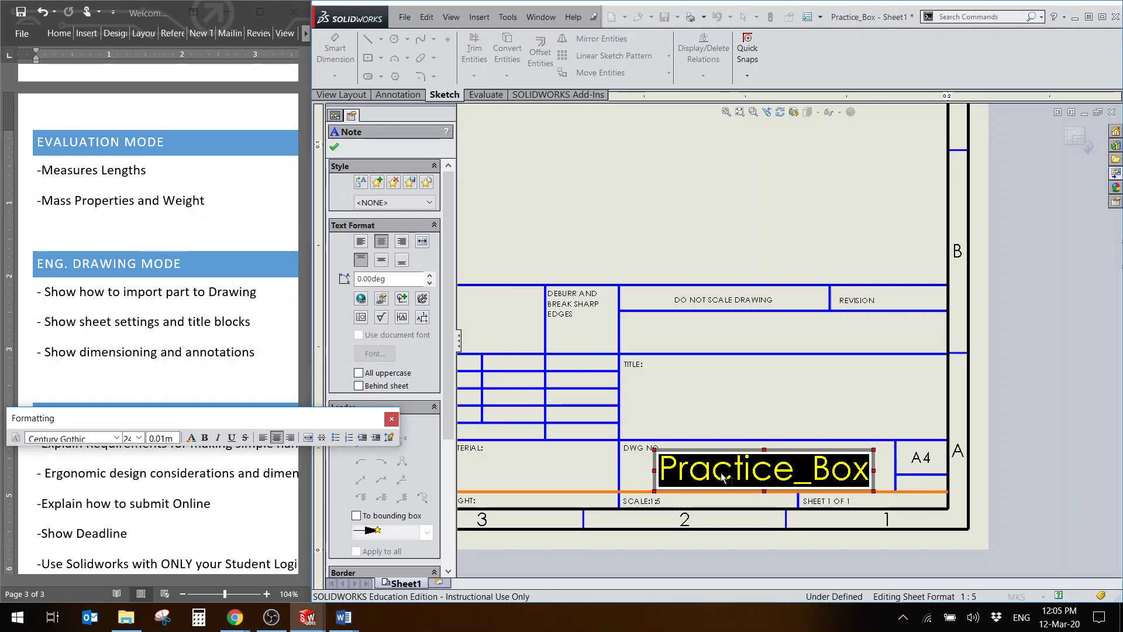
text(123)
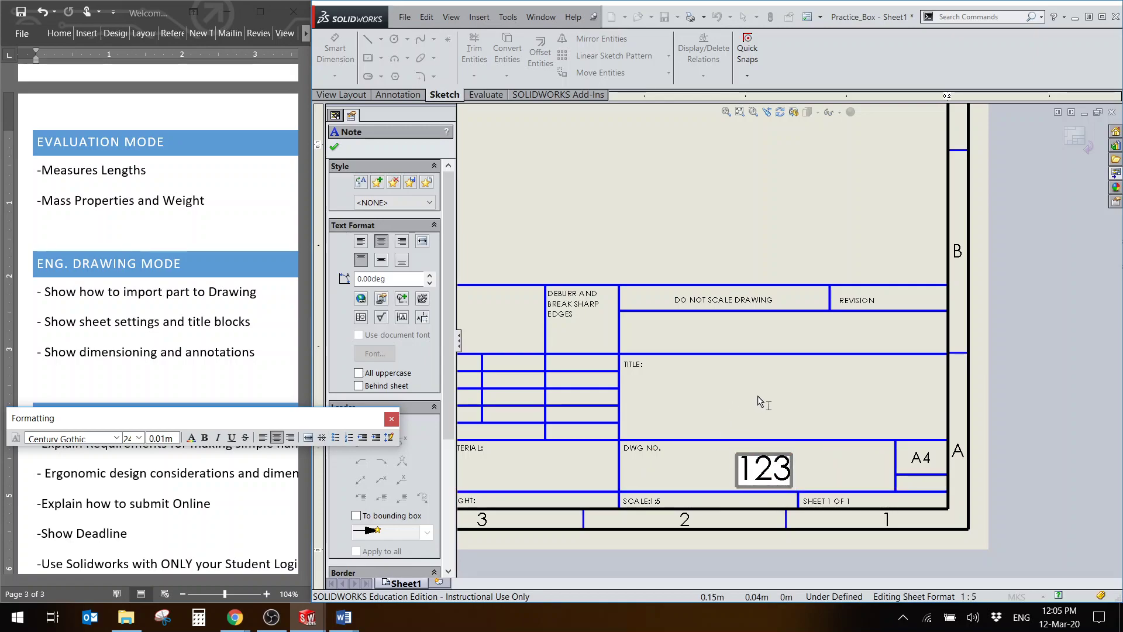
key(Escape)
Step: Fill in the empty TITLE field of the title block with Practice Box
click(785, 402)
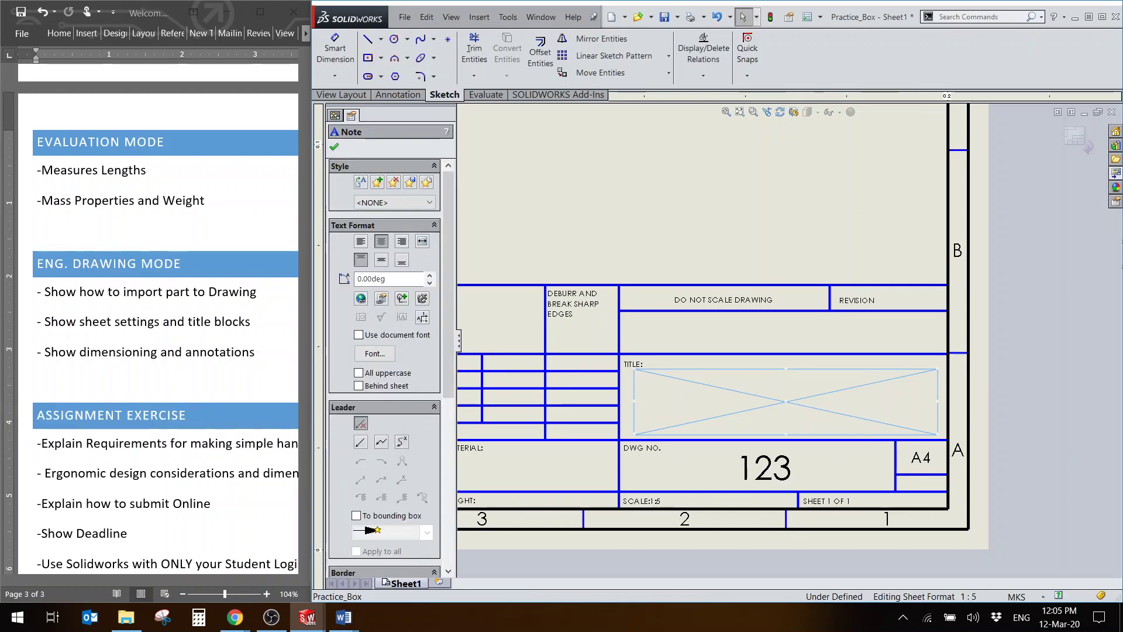
click(793, 404)
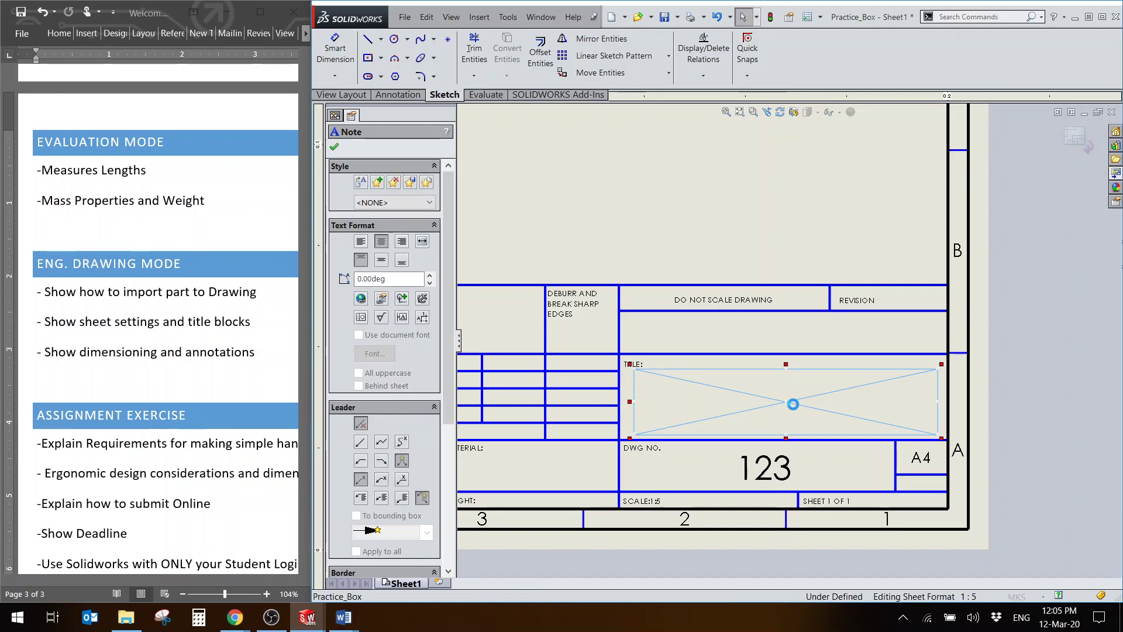
double_click(795, 410)
text(Practice)
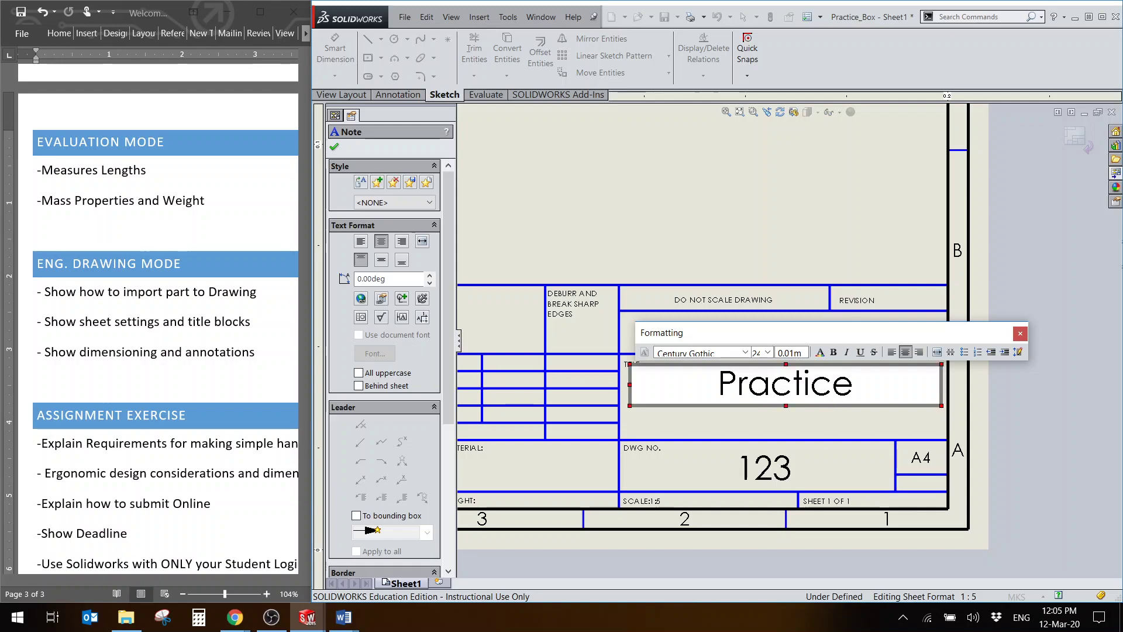
text( Box)
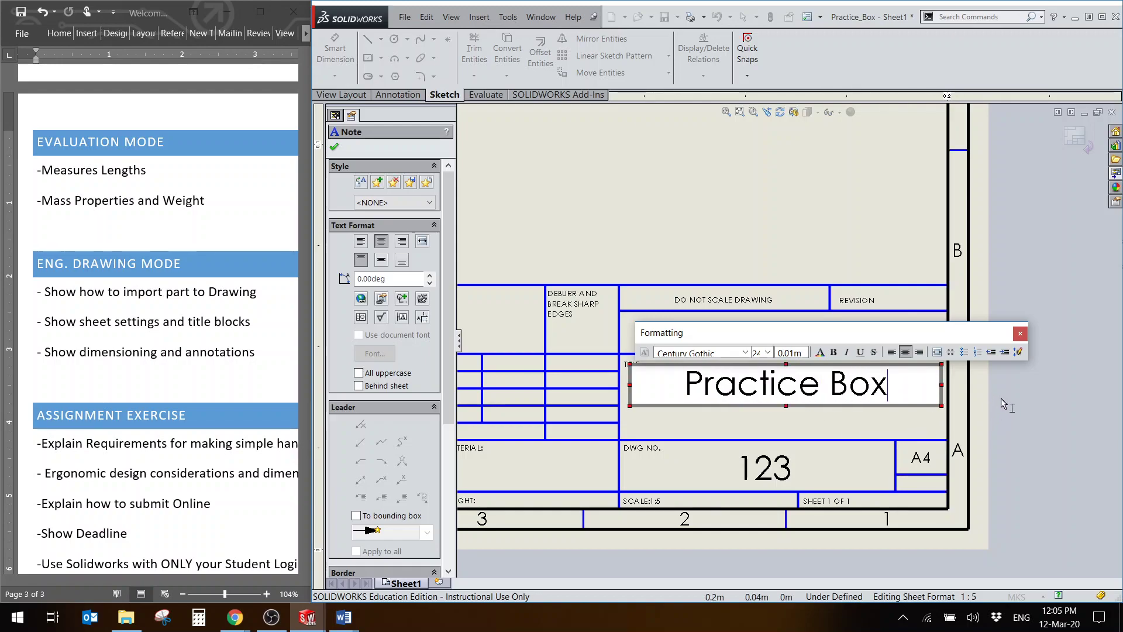
click(335, 149)
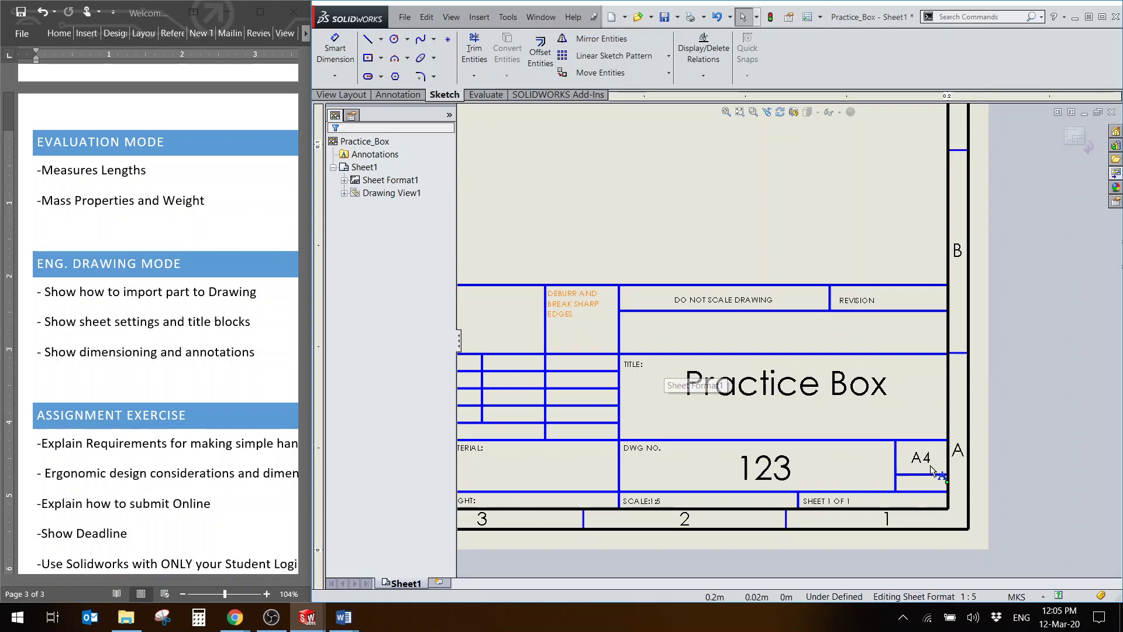
Step: Examine the title block's name, signature, date, material and scale fields up close
scroll(930, 465, up, 1)
scroll(602, 370, up, 1)
scroll(557, 367, up, 1)
scroll(527, 366, down, 1)
scroll(506, 372, down, 1)
scroll(499, 377, down, 1)
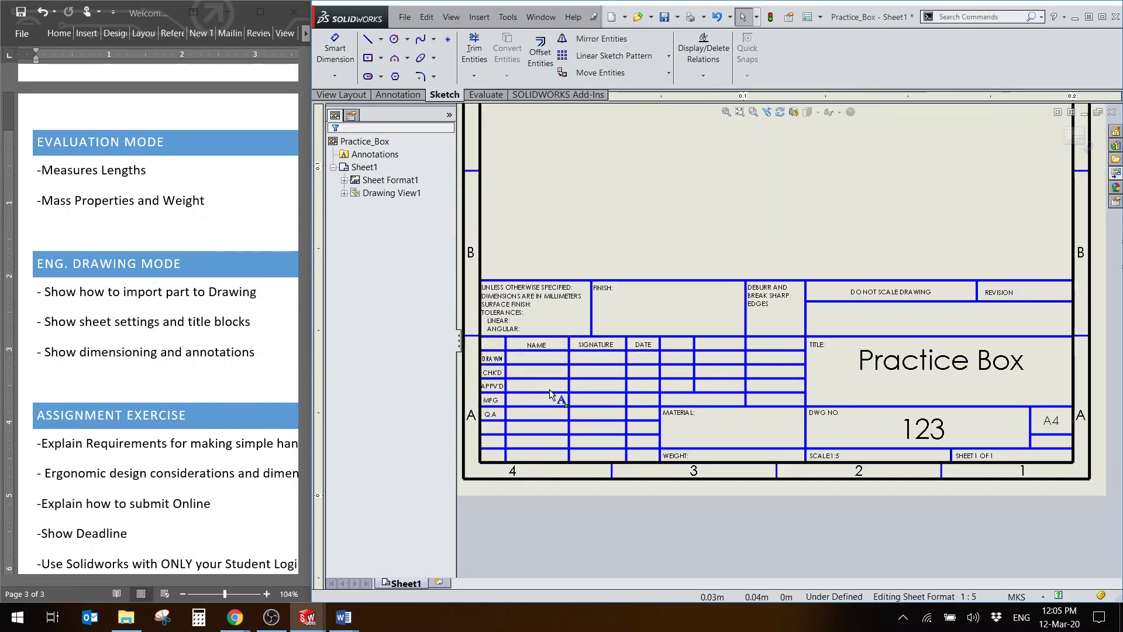
scroll(526, 374, down, 1)
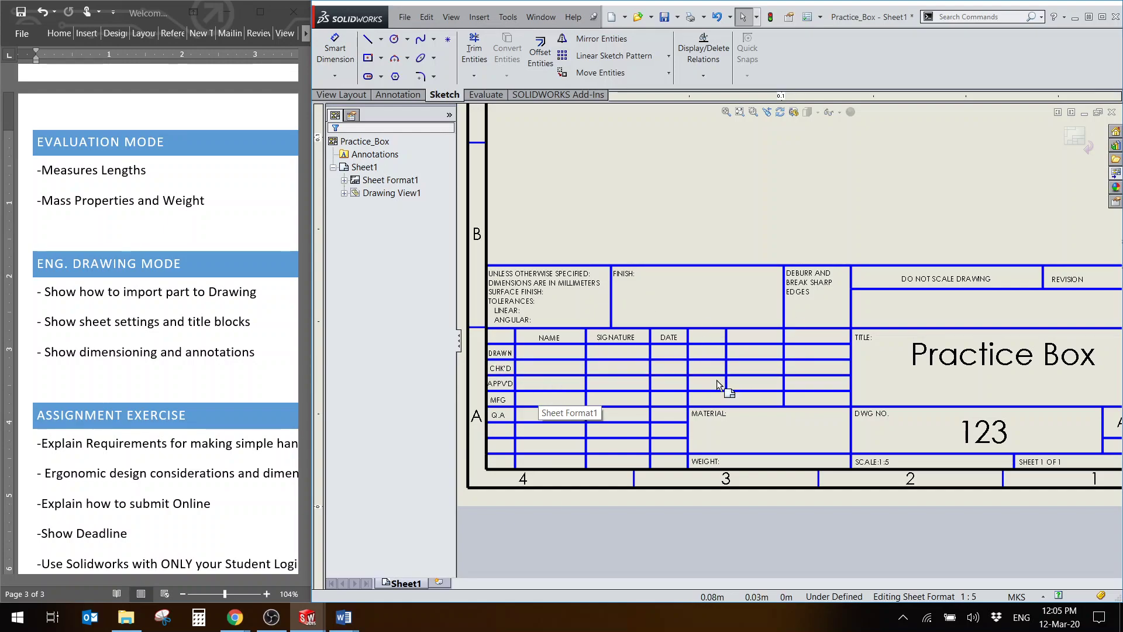
scroll(717, 381, up, 2)
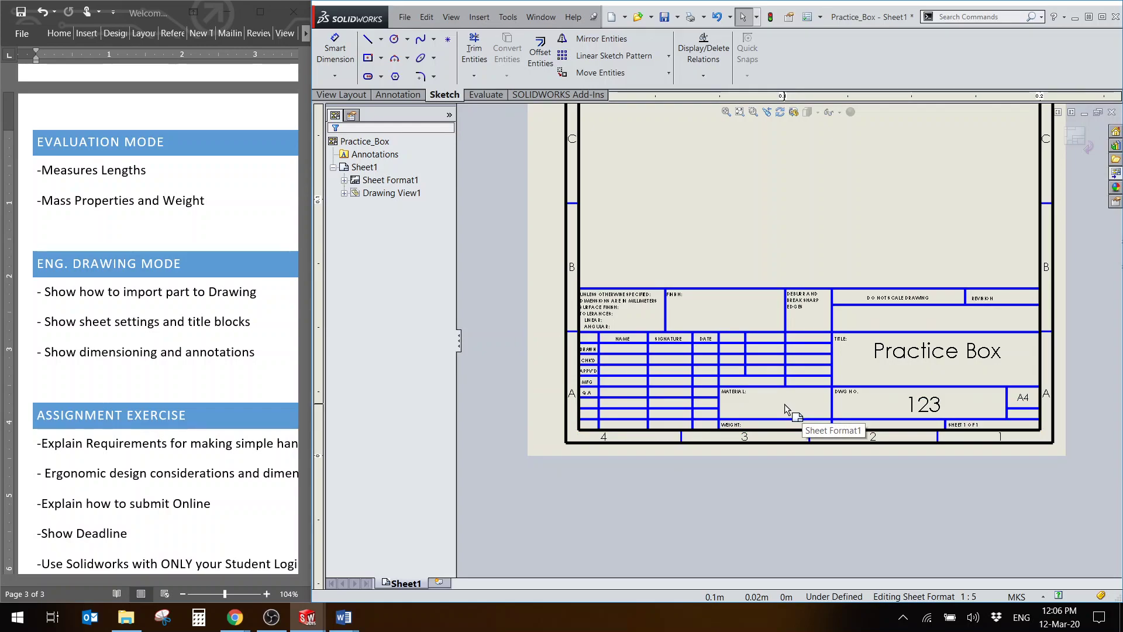
scroll(788, 399, up, 4)
scroll(843, 269, down, 1)
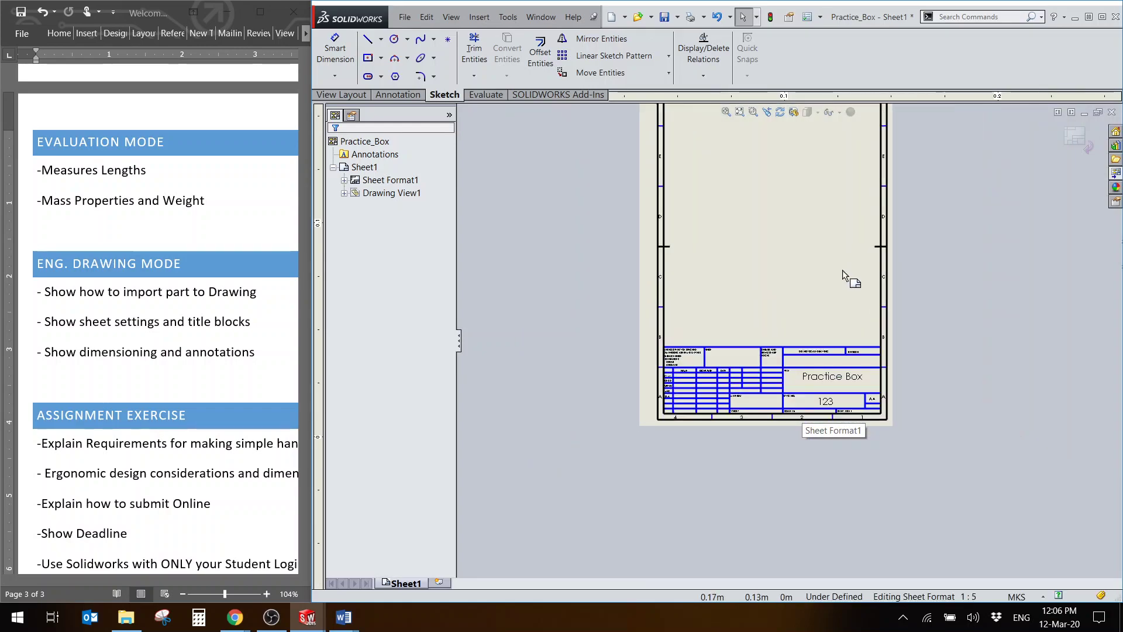
scroll(794, 263, down, 1)
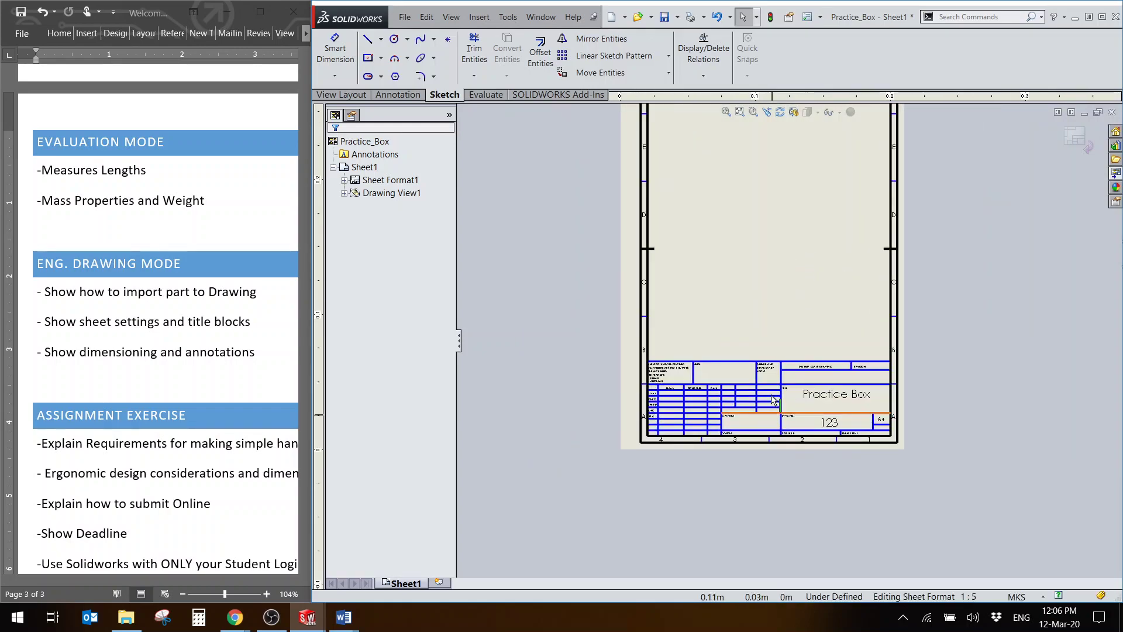
Step: Fit the whole sheet in view and leave sheet format editing to return to the drawing sheet
key(space)
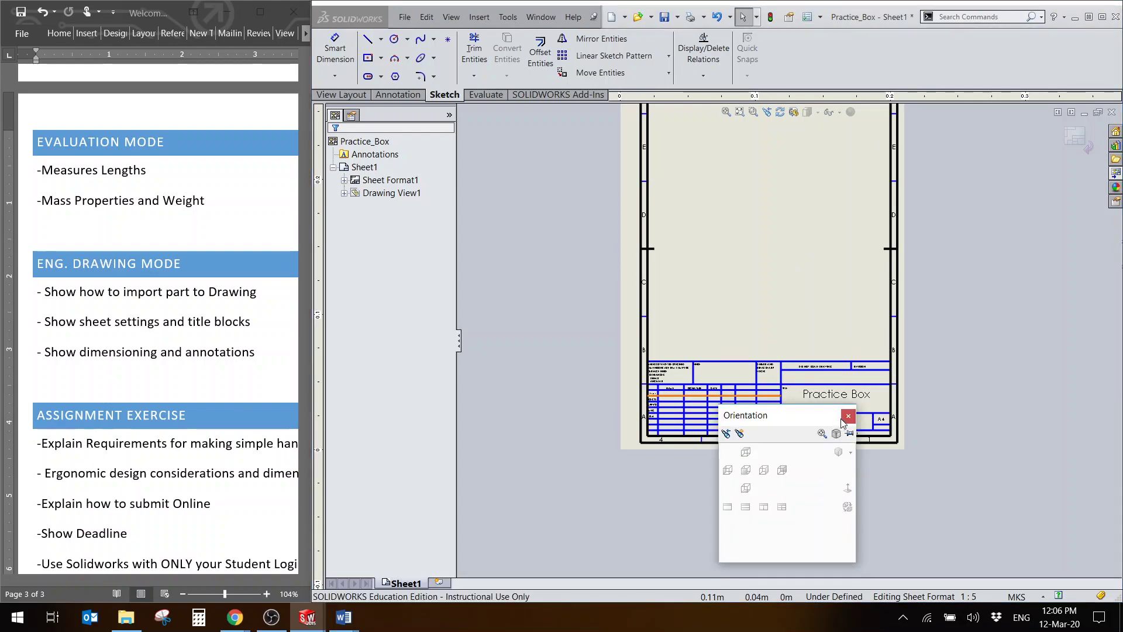
key(Escape)
key(f)
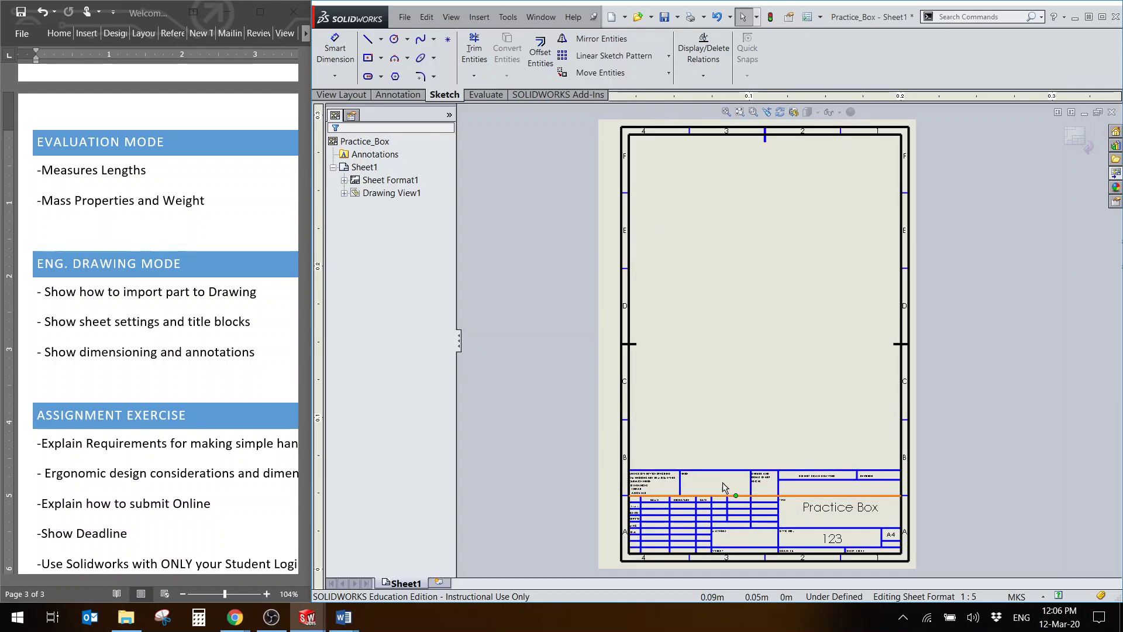
click(367, 168)
key(Escape)
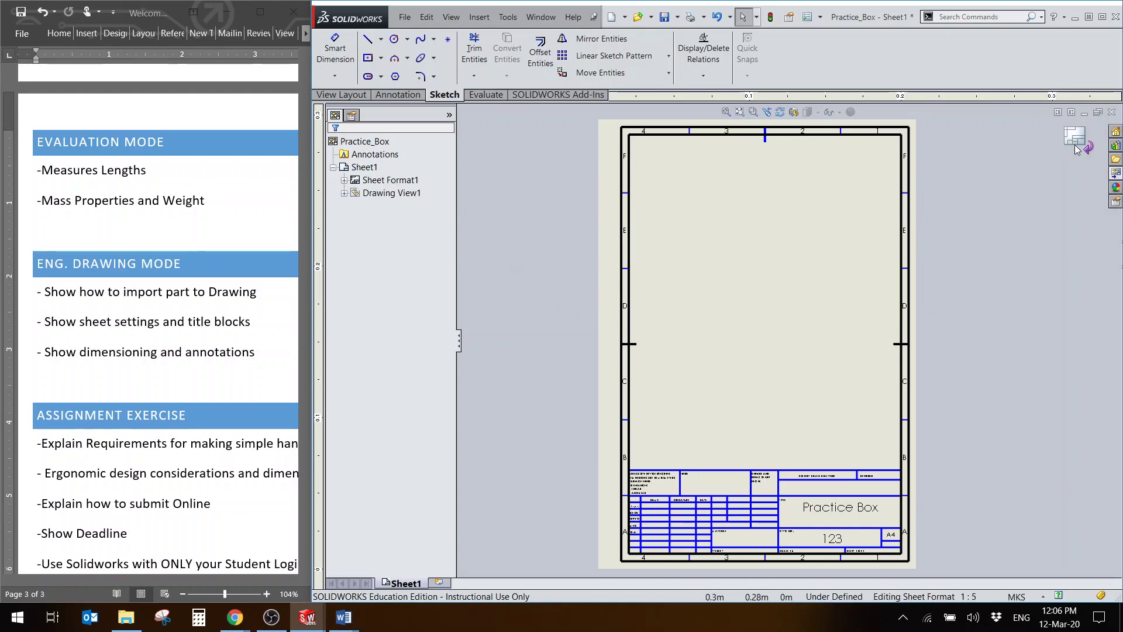
click(1077, 150)
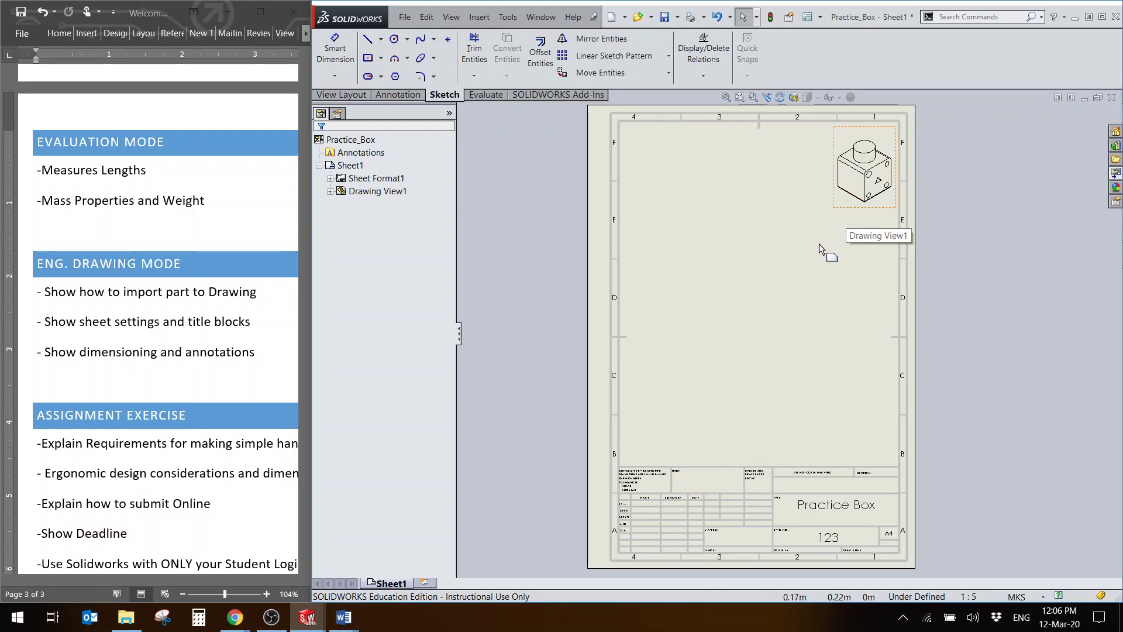
Step: Insert the standard three views of the Practice_Box part on the sheet
click(764, 236)
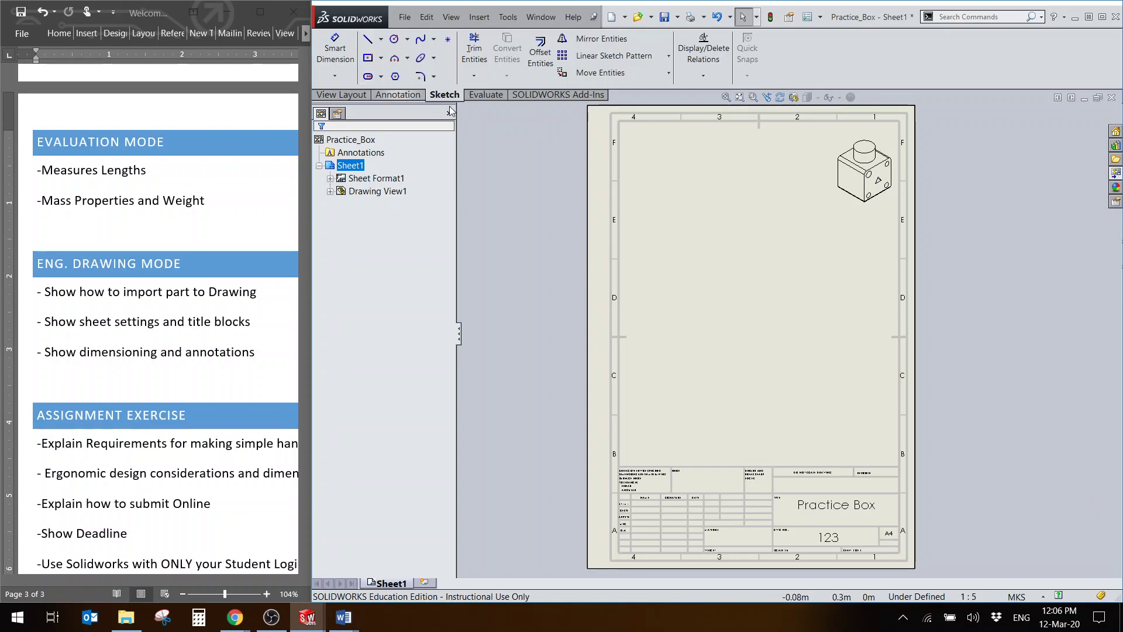
click(359, 96)
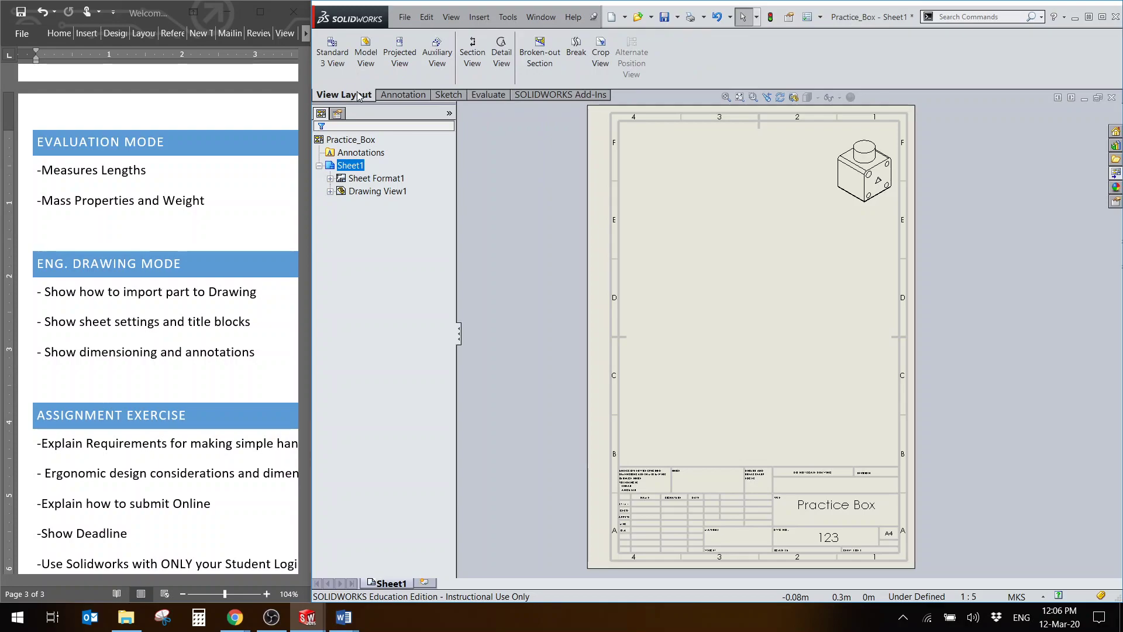
click(331, 71)
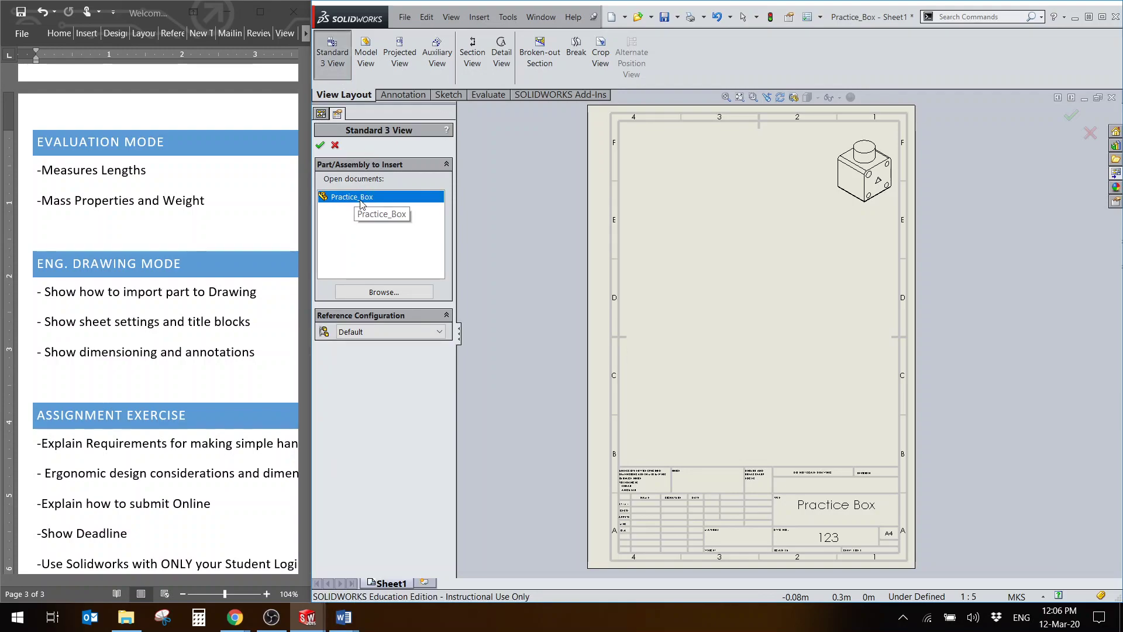
click(322, 148)
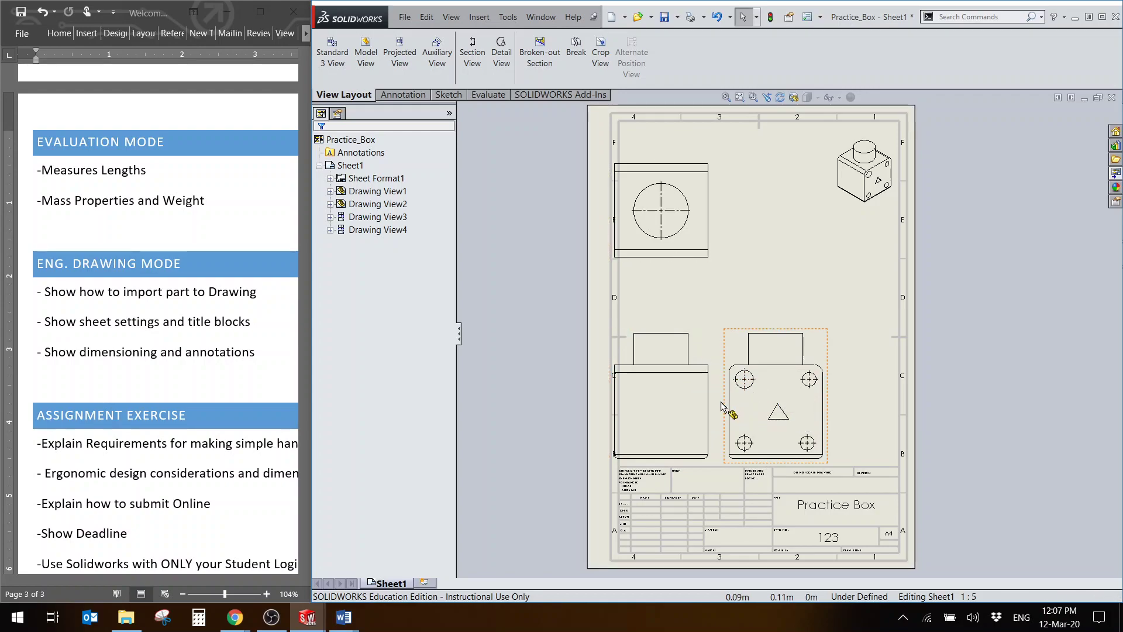
Step: Move the front view inward and up from the sheet border, and shift the right-side view sideways to clear it
mouse_move(711, 402)
mouse_down()
mouse_move(735, 406)
mouse_move(756, 384)
mouse_up()
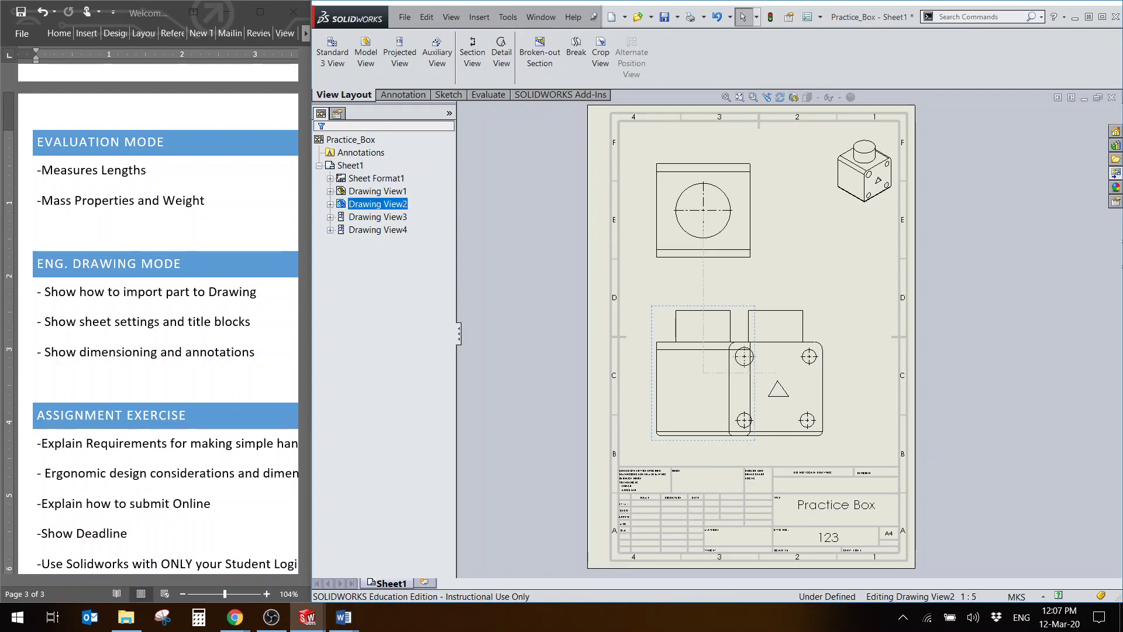
click(749, 450)
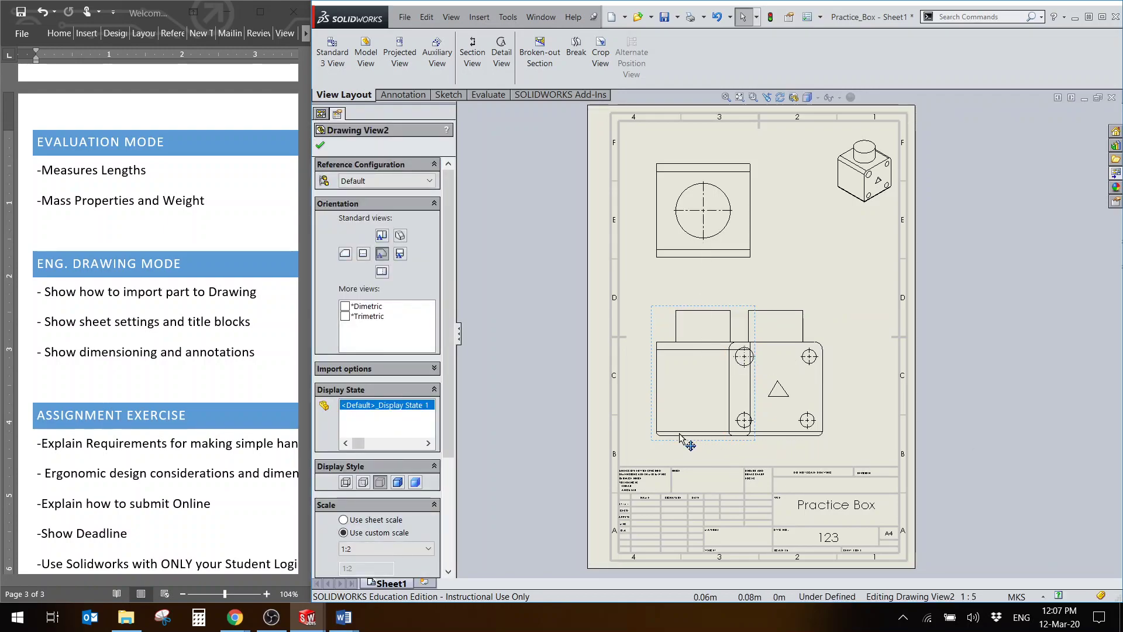
drag(829, 384, 879, 379)
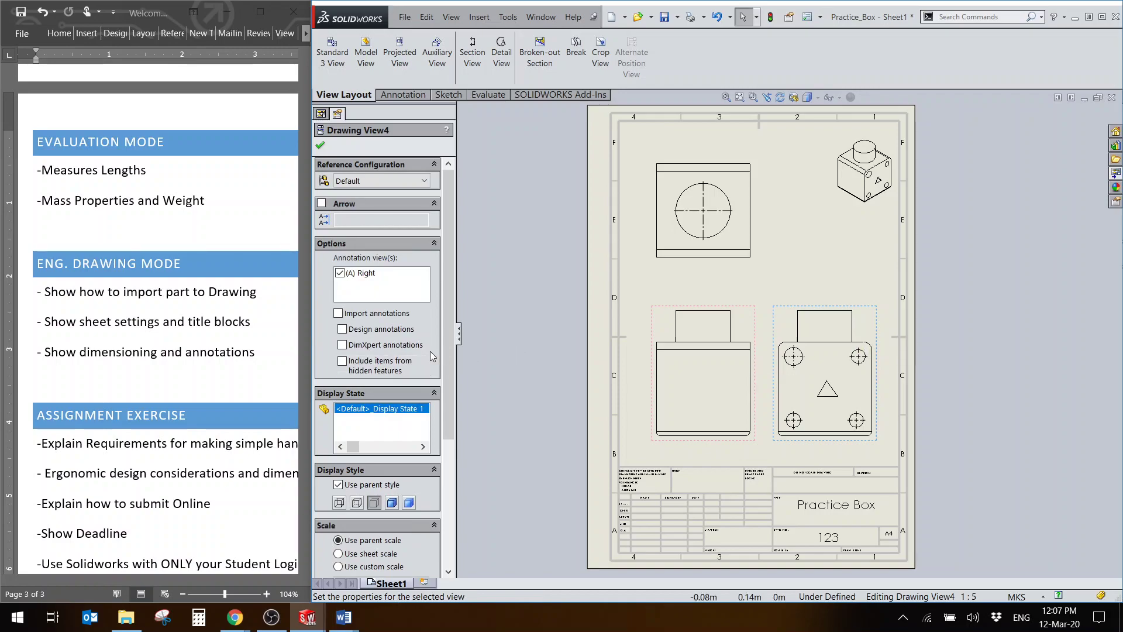
scroll(347, 408, down, 5)
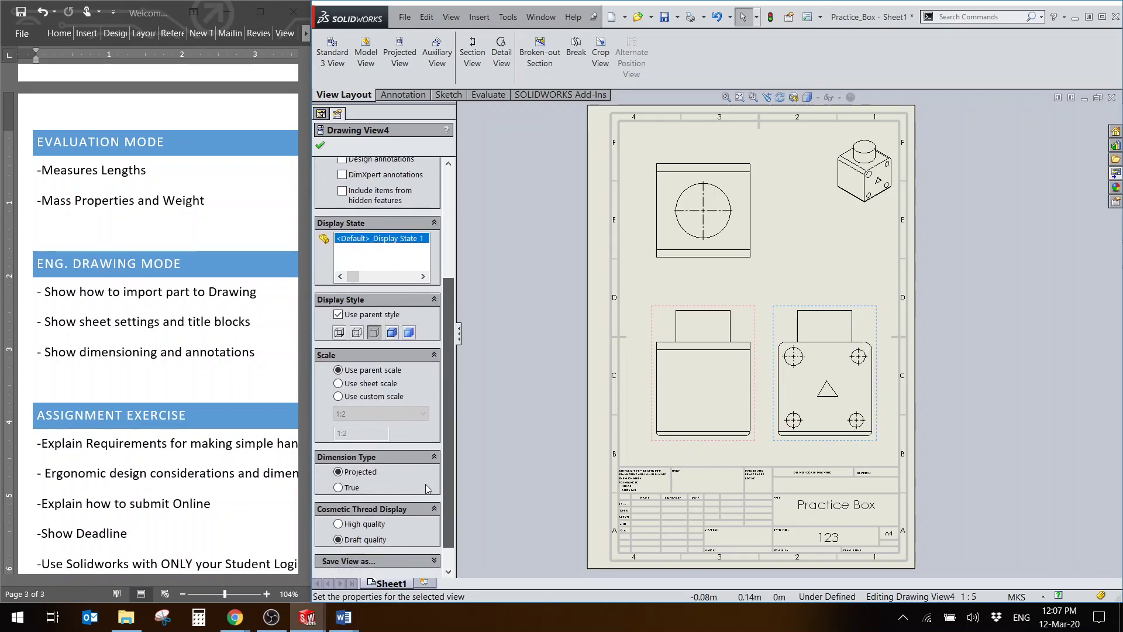
Step: Try a custom 1:1 scale and the sheet scale on the right-side view, and restore its parent scale
click(339, 397)
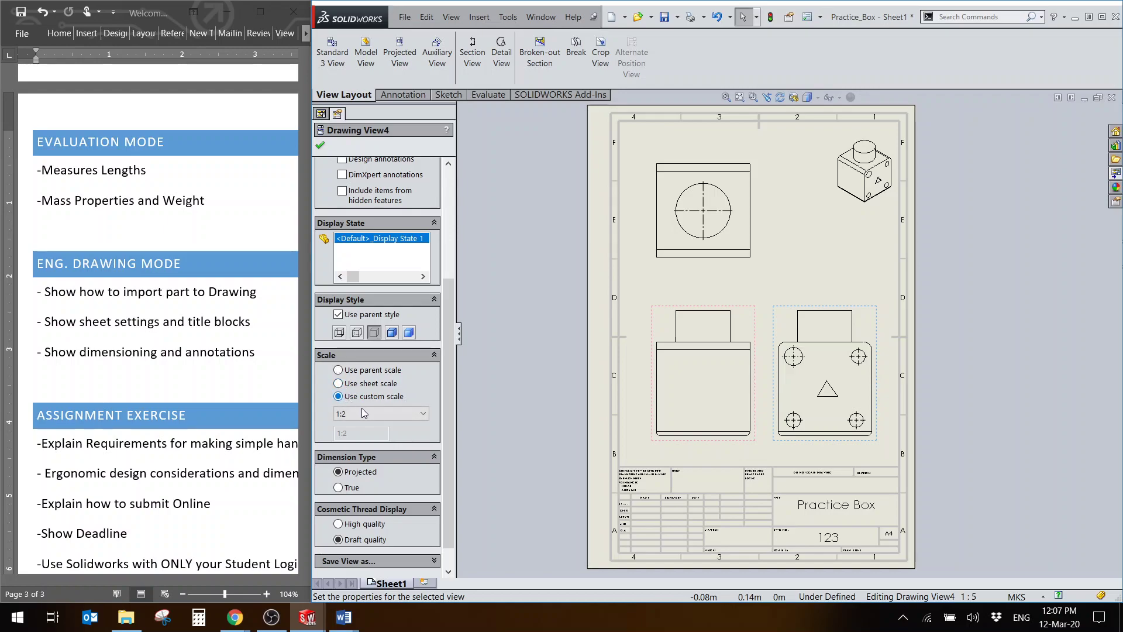
click(380, 414)
click(363, 437)
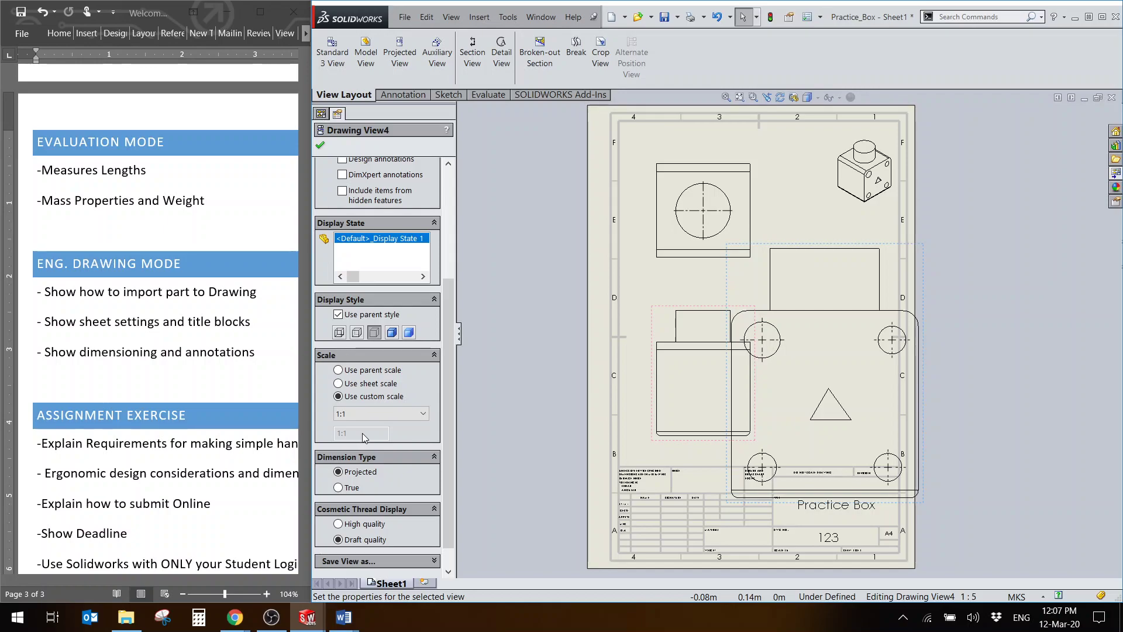
click(376, 386)
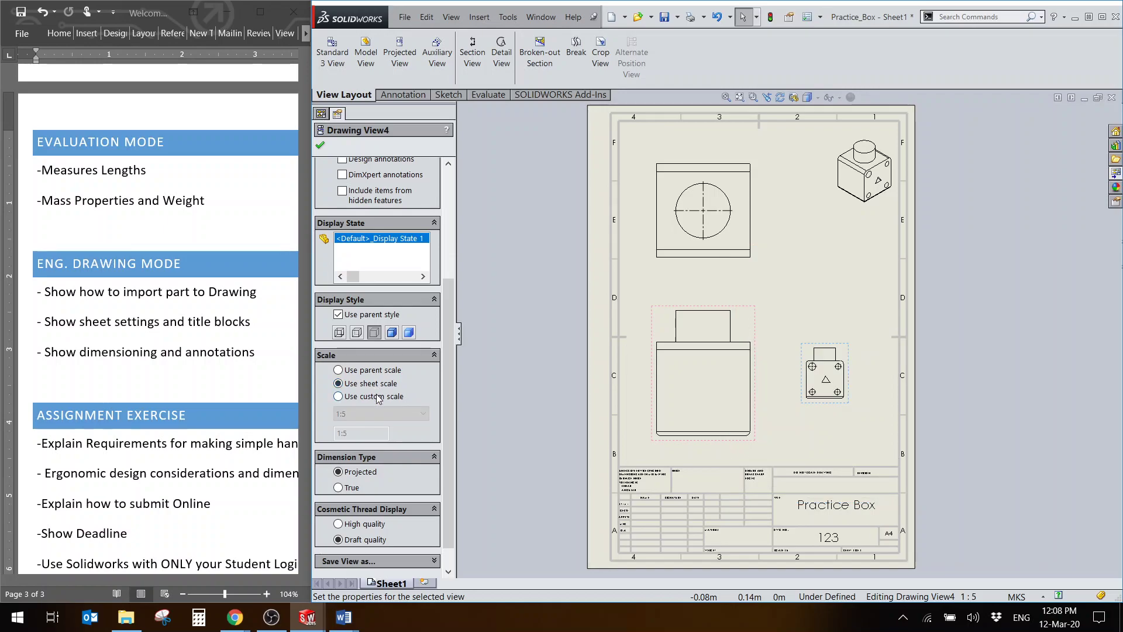
click(378, 397)
click(362, 371)
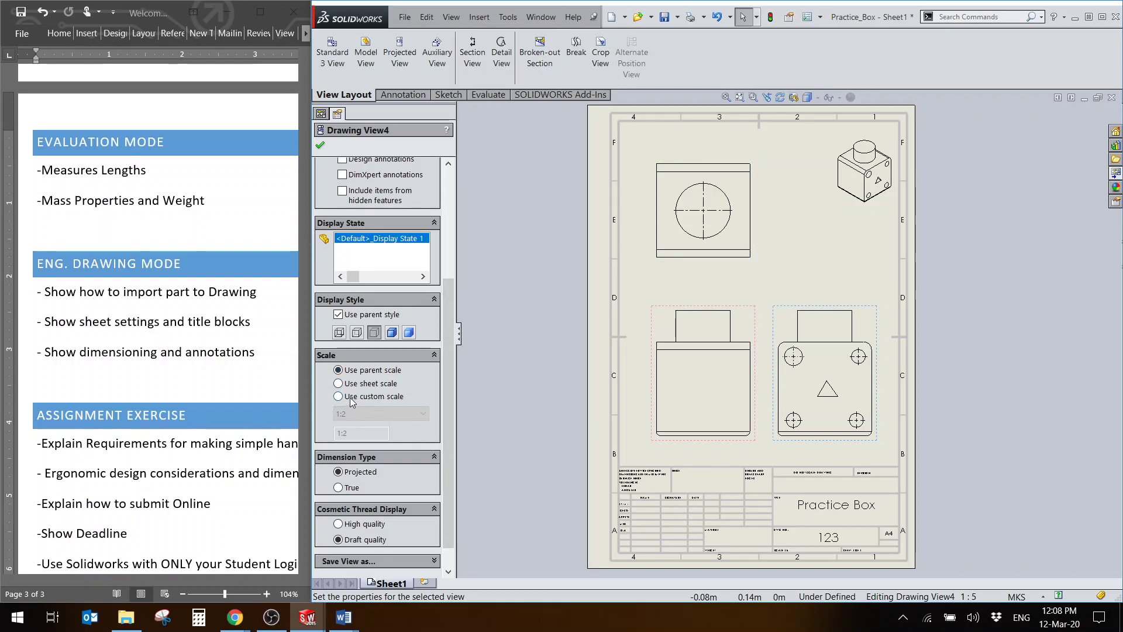
click(321, 144)
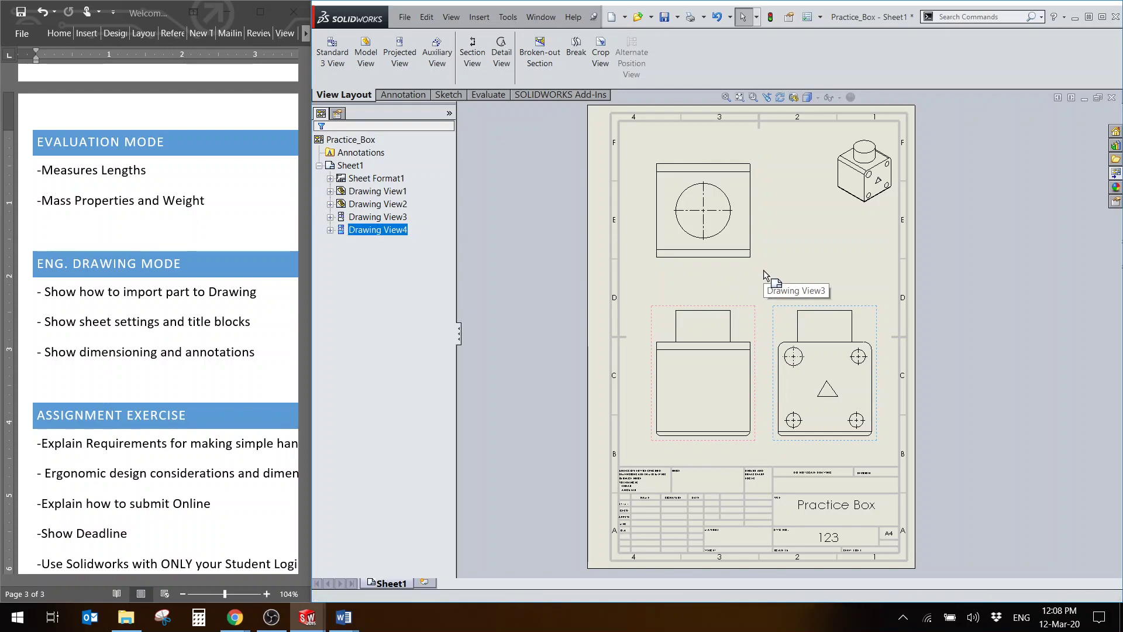
Step: Dimension the front view's overall height from the boss's top edge to the box's bottom edge, placing it beside the view
click(518, 143)
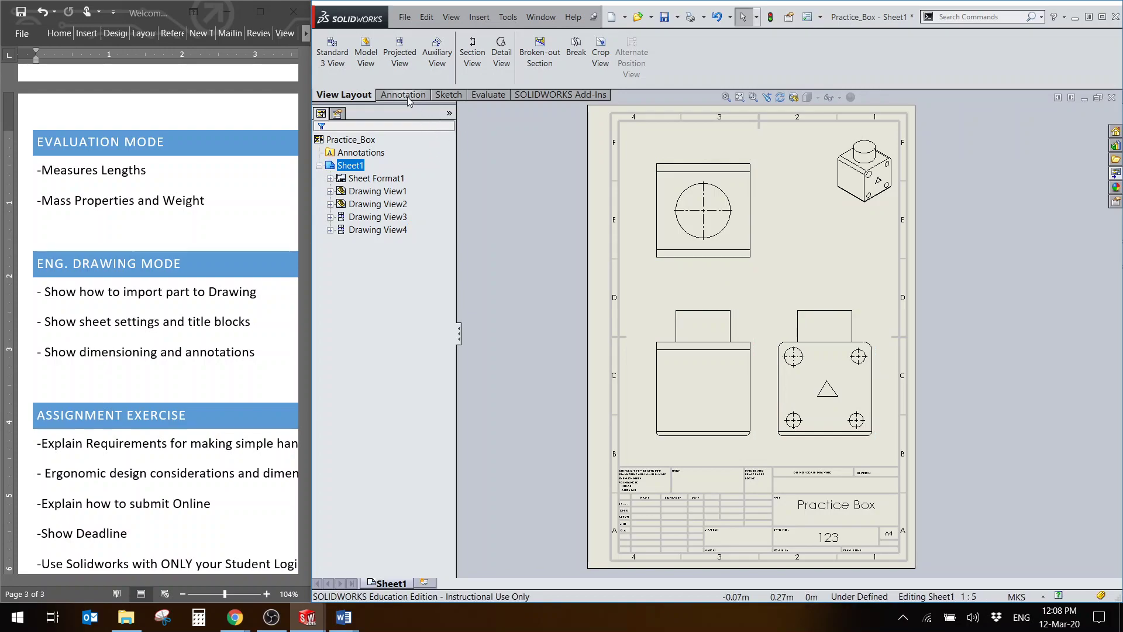
click(408, 98)
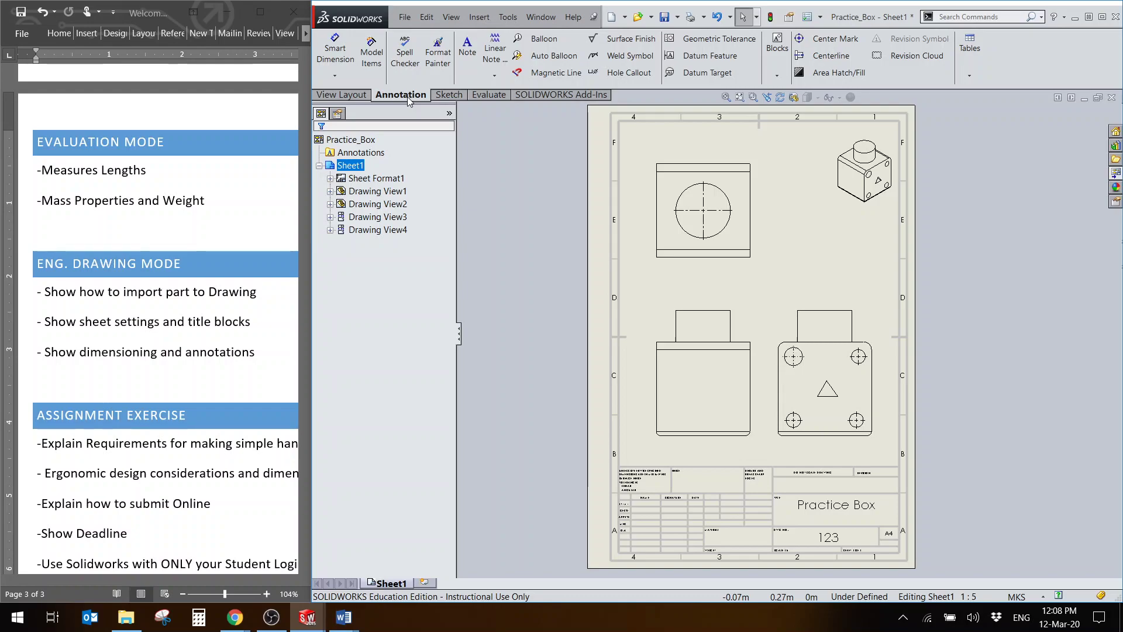
click(344, 61)
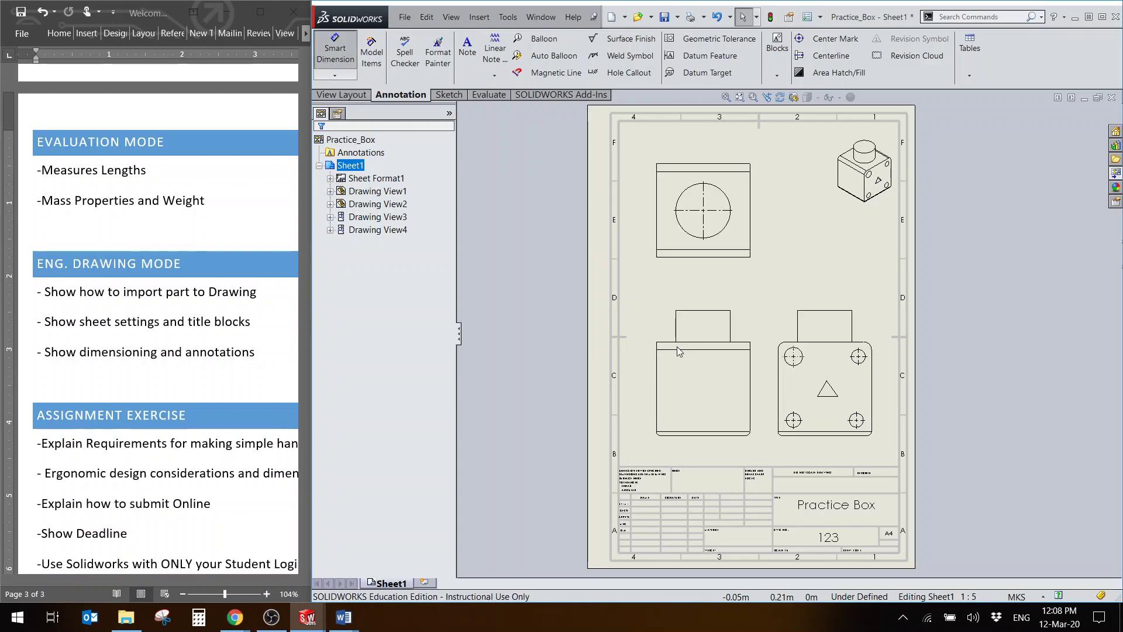
click(692, 312)
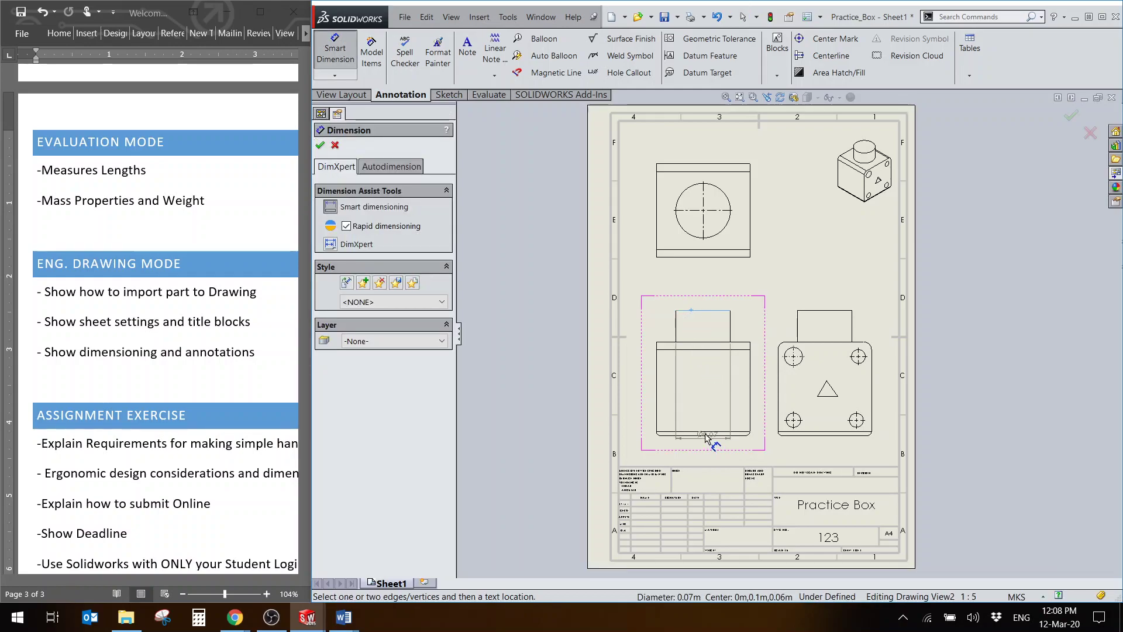
click(706, 436)
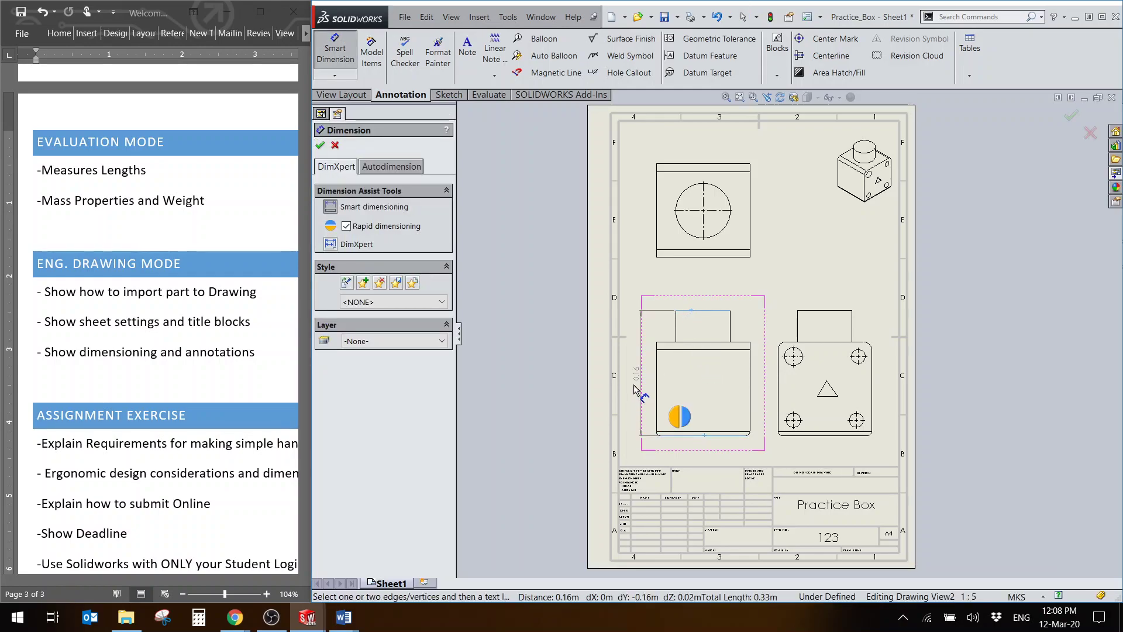
click(648, 373)
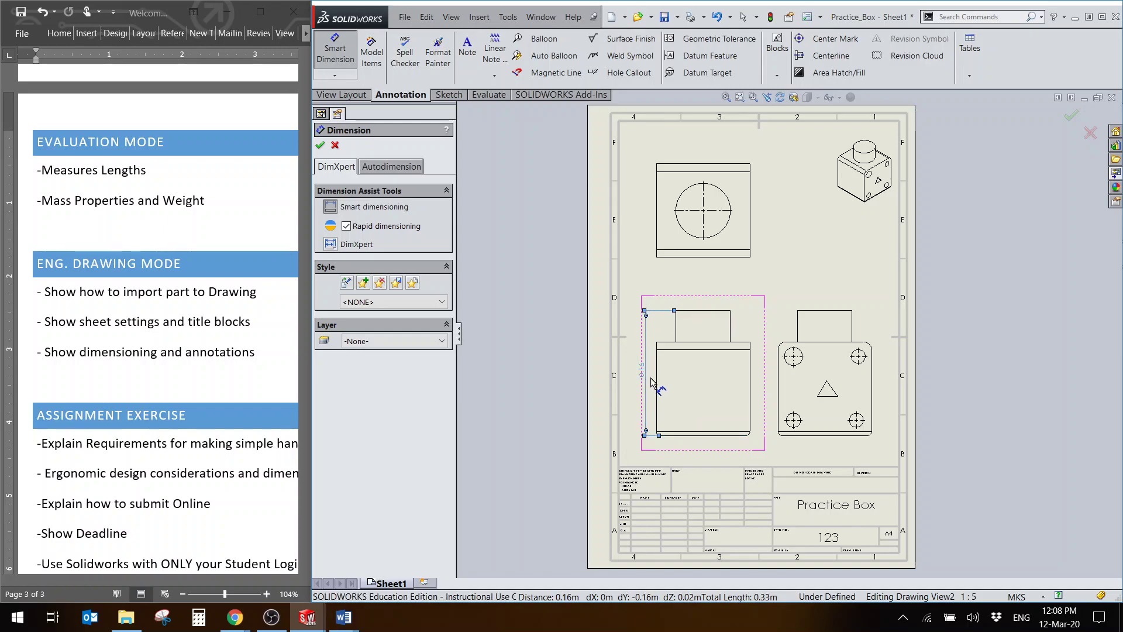
click(321, 146)
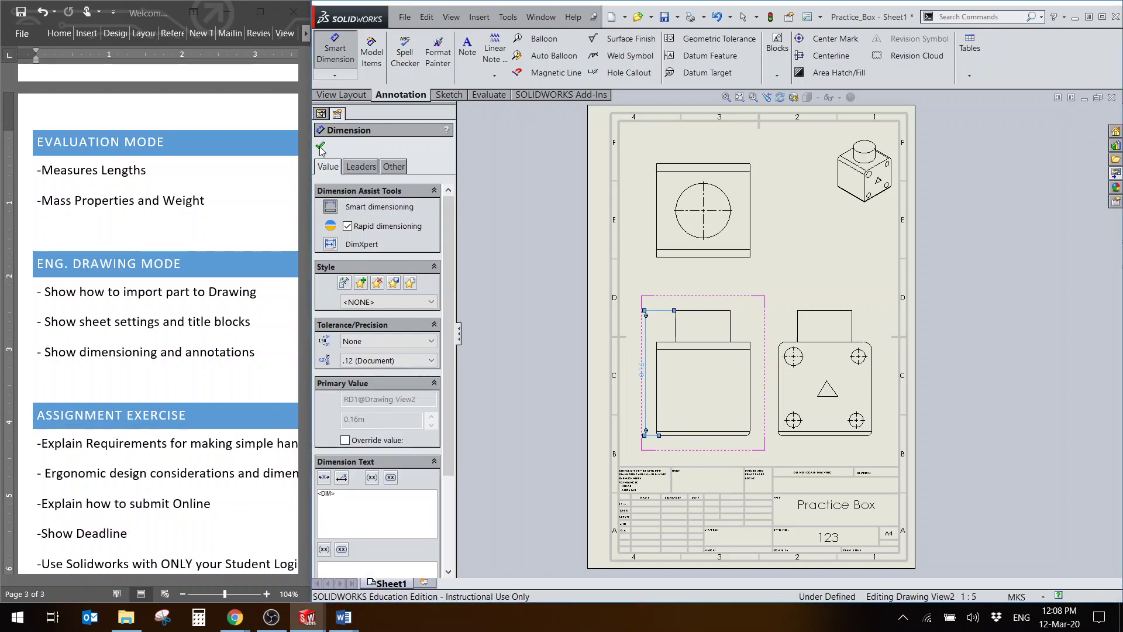
click(321, 148)
key(Escape)
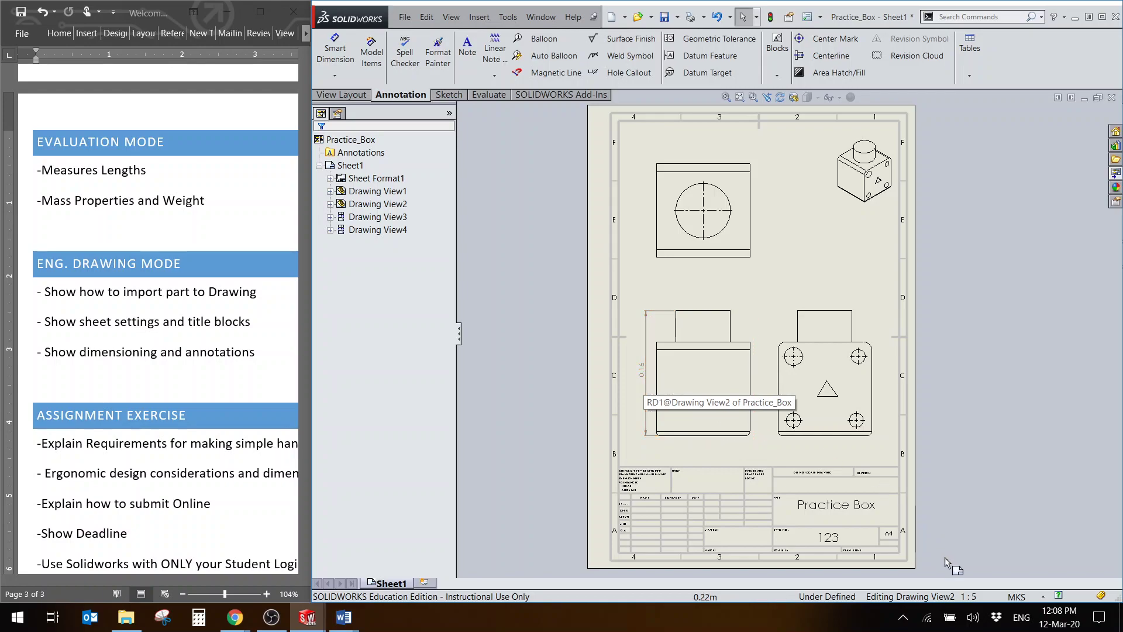
Step: Change the drawing's unit system to MMGS (millimeter, gram, second)
click(1028, 600)
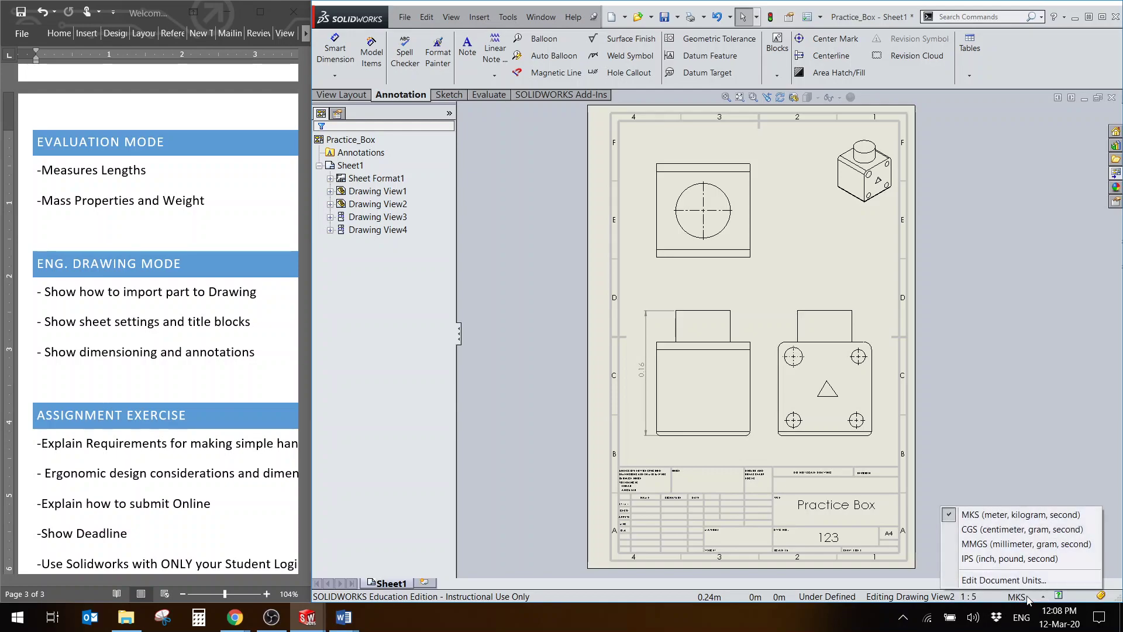
click(1002, 544)
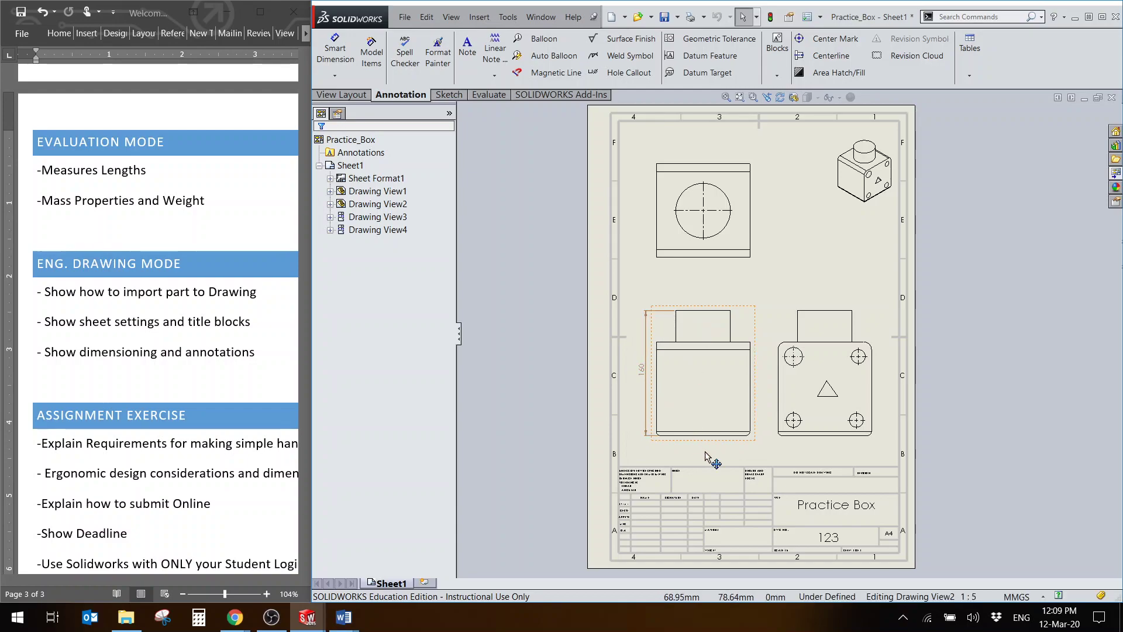
click(728, 453)
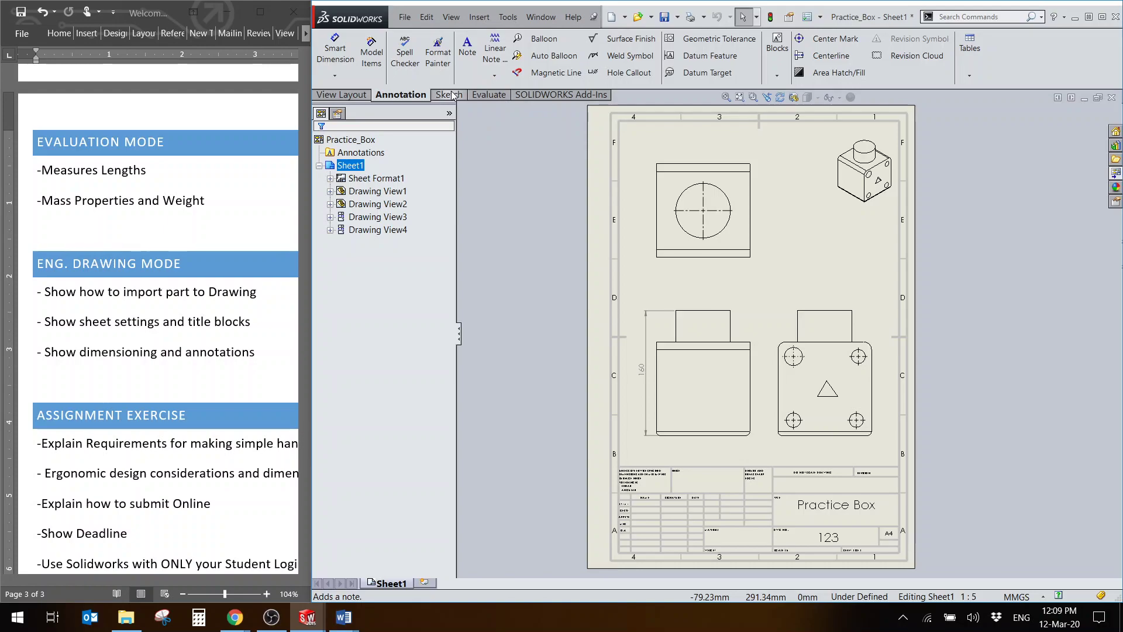
click(335, 76)
click(348, 79)
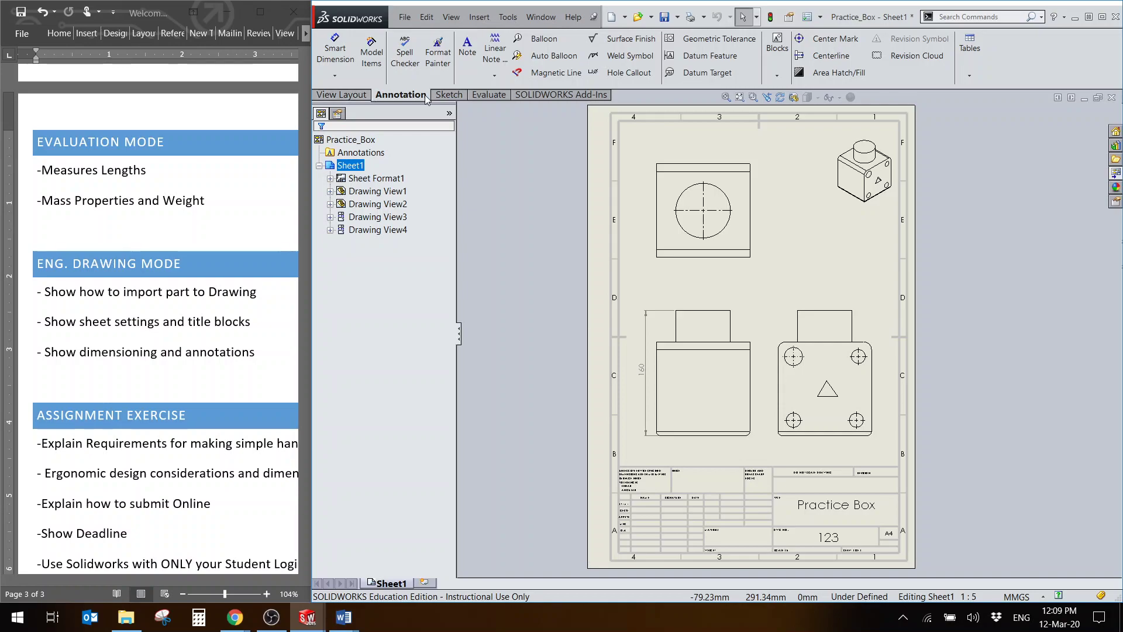
click(359, 98)
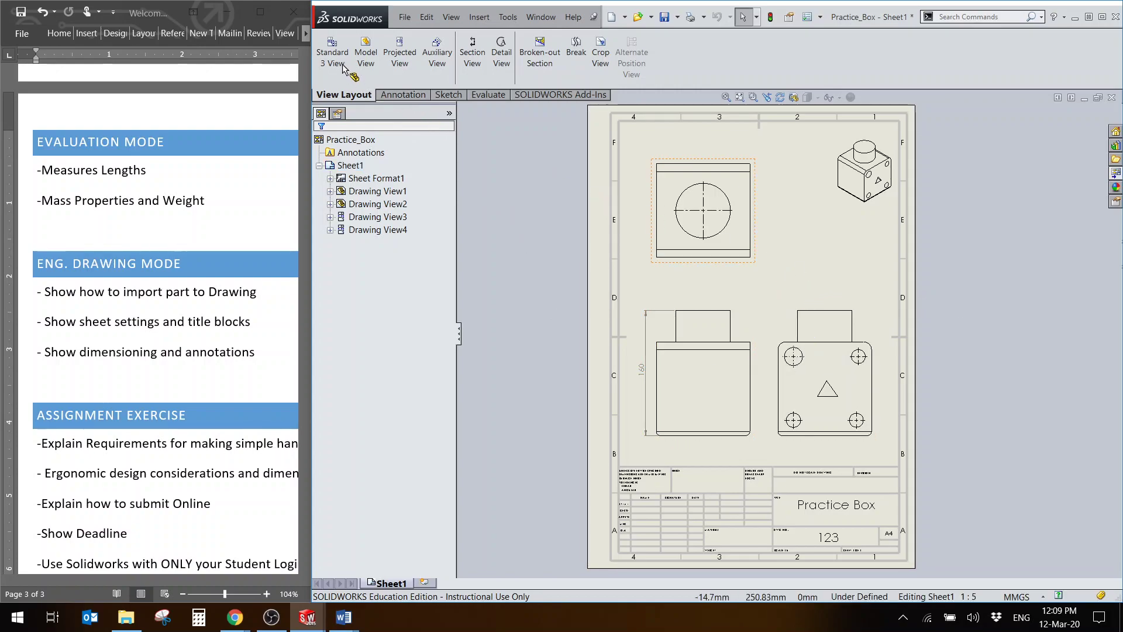
Step: Save the drawing as DWG_Practice_Box in the SWLab1_Practice folder on the Desktop, using the Drawing file type
click(406, 19)
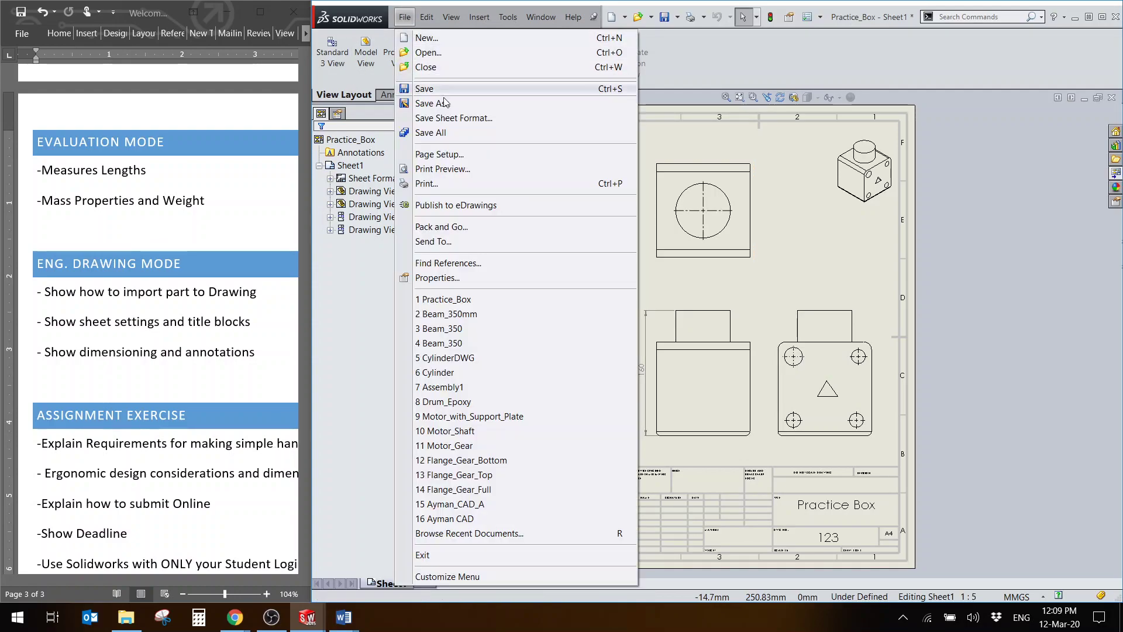
click(433, 103)
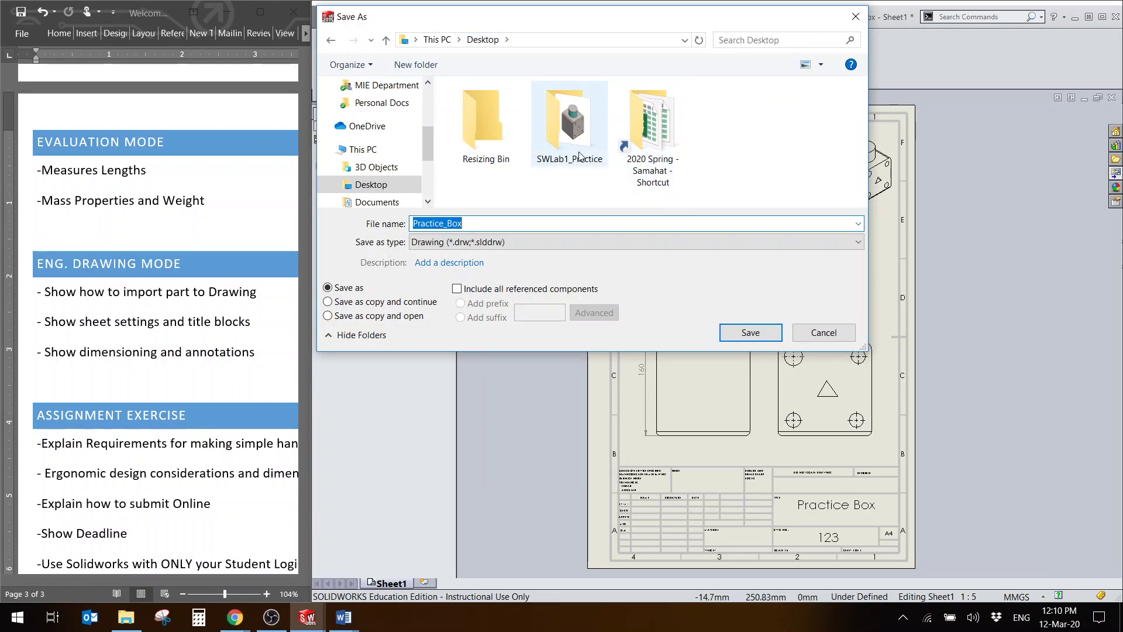
click(582, 162)
double_click(579, 157)
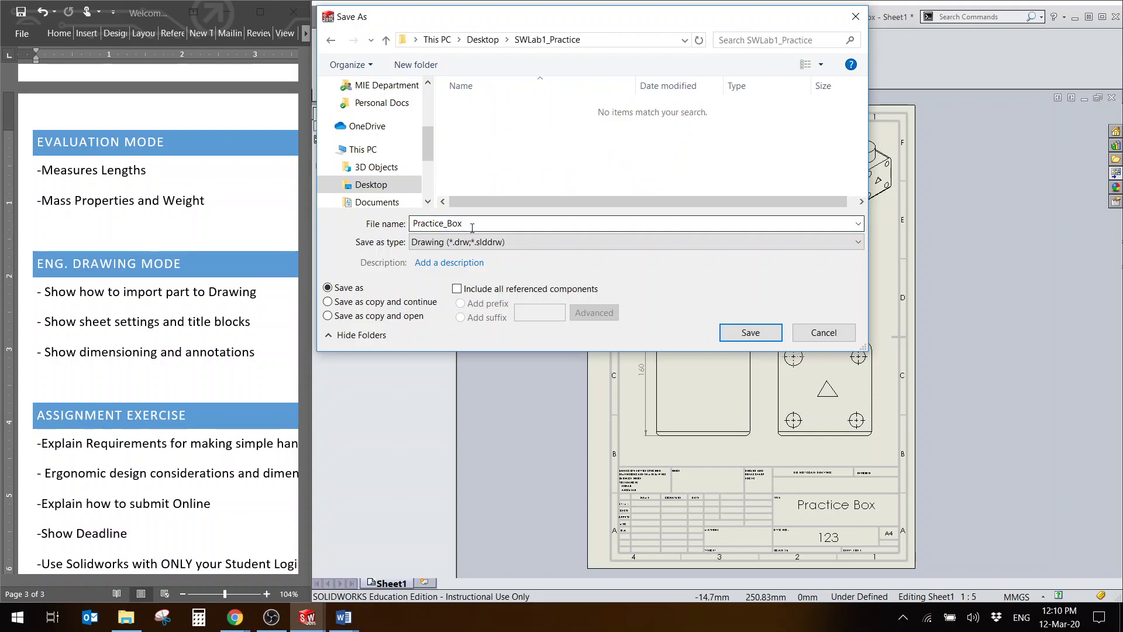
click(490, 224)
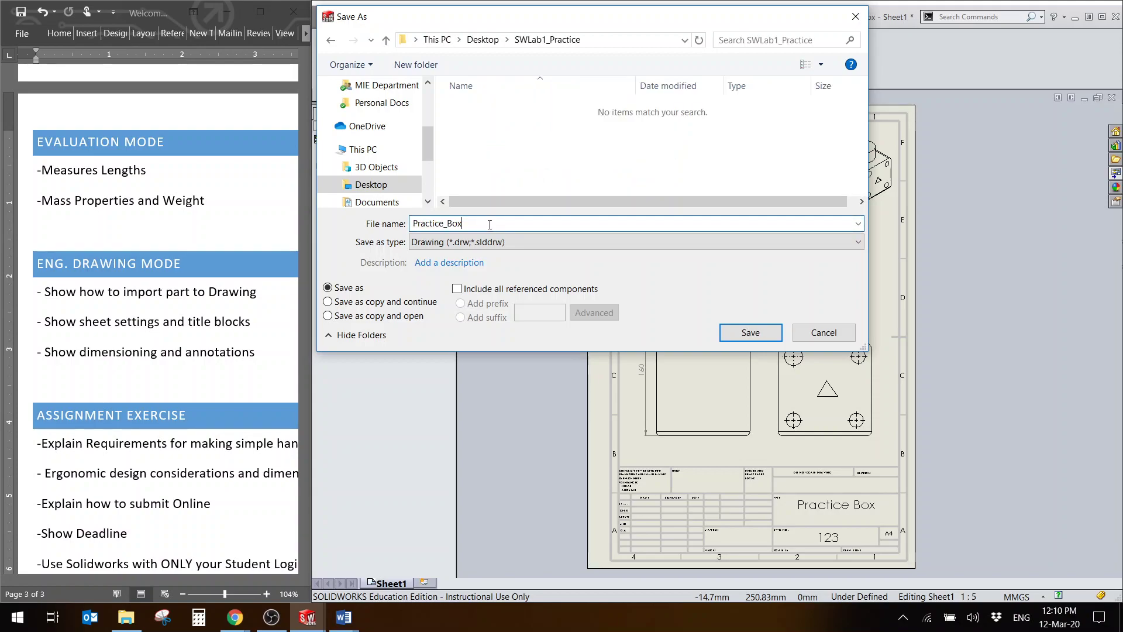
click(415, 223)
text(DWG_)
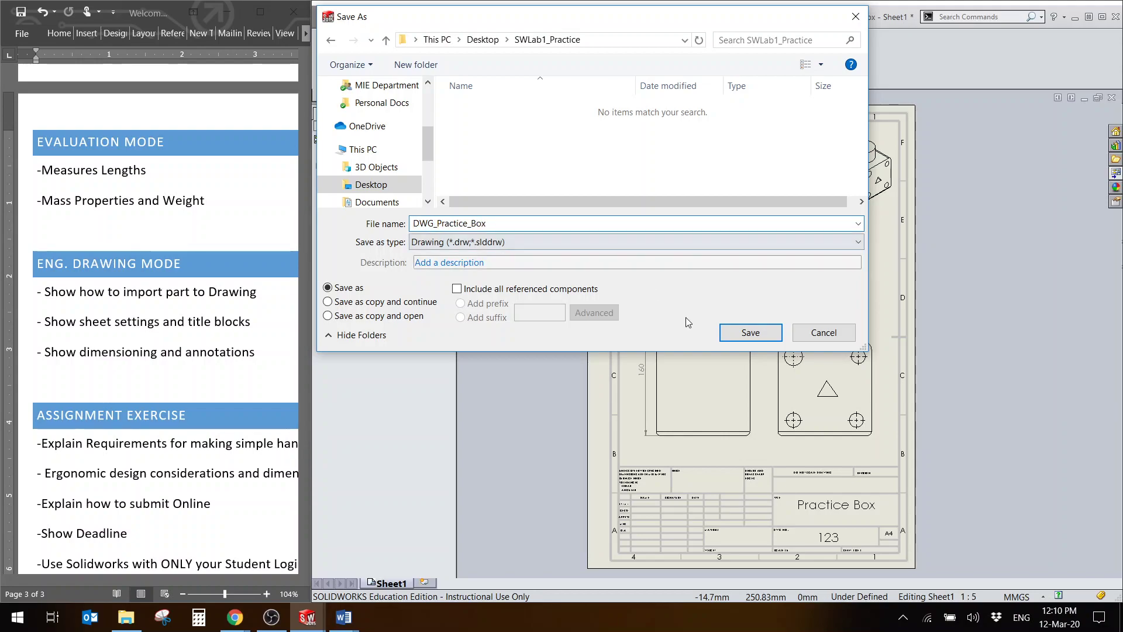
click(751, 332)
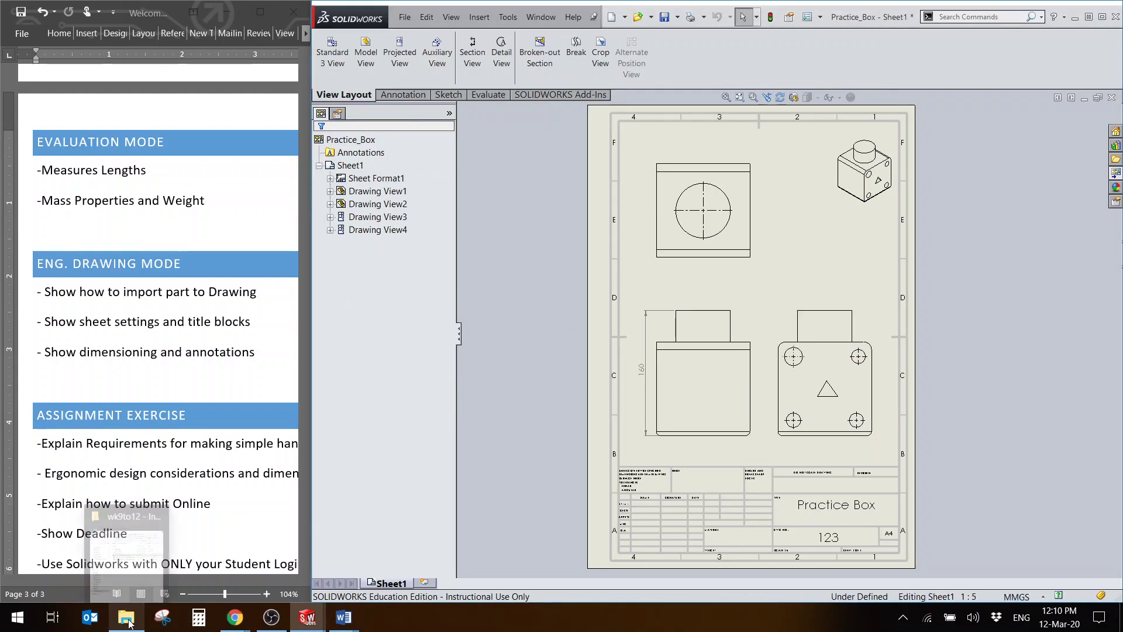
Step: Open the SWLab1_Practice folder from the desktop, check the types of the saved drawing and part files, and close the folder
click(227, 12)
click(80, 41)
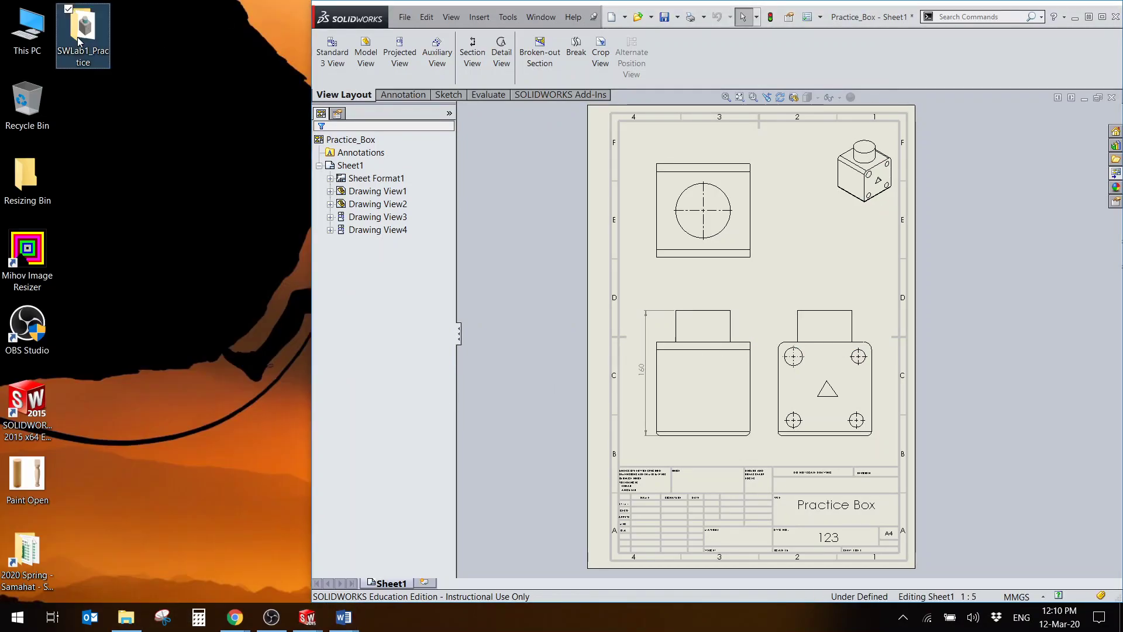
double_click(80, 41)
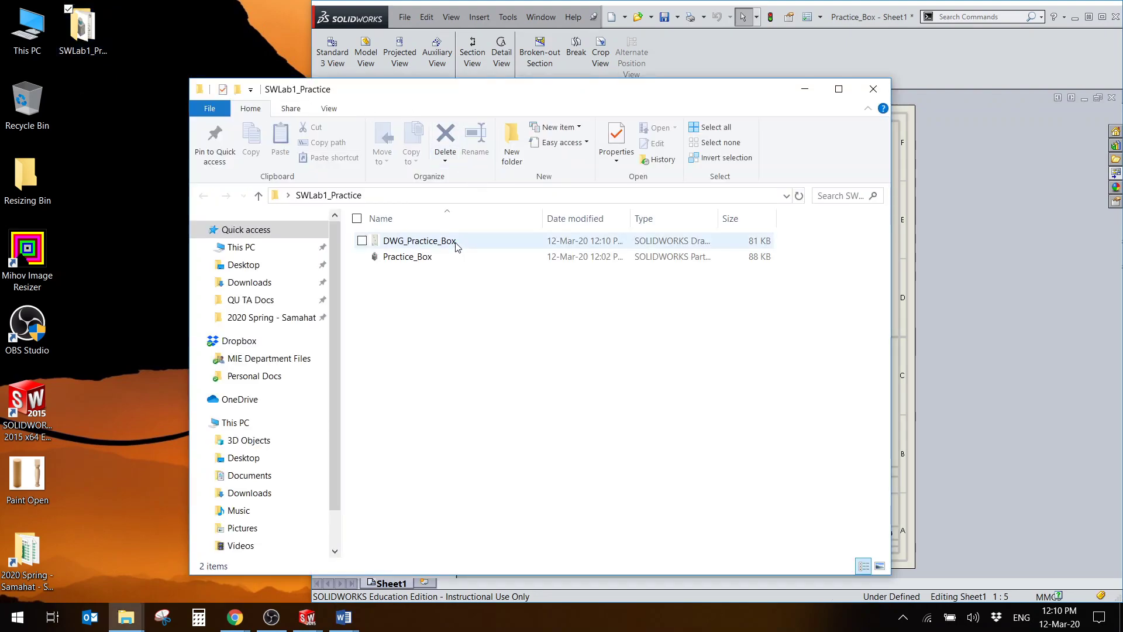
click(445, 241)
click(448, 256)
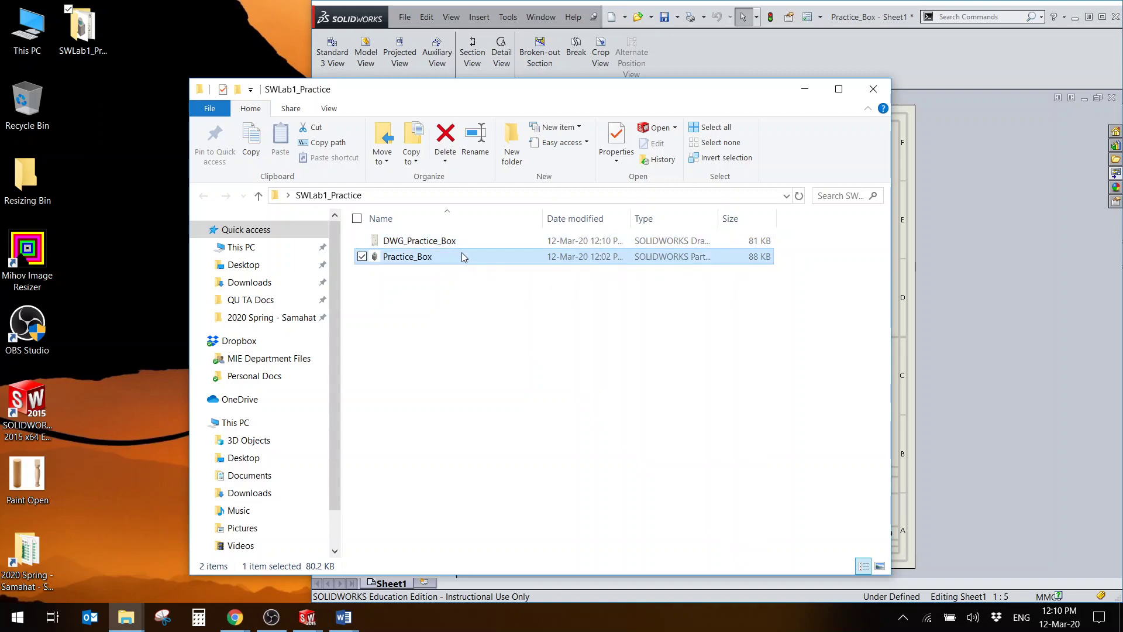
click(493, 243)
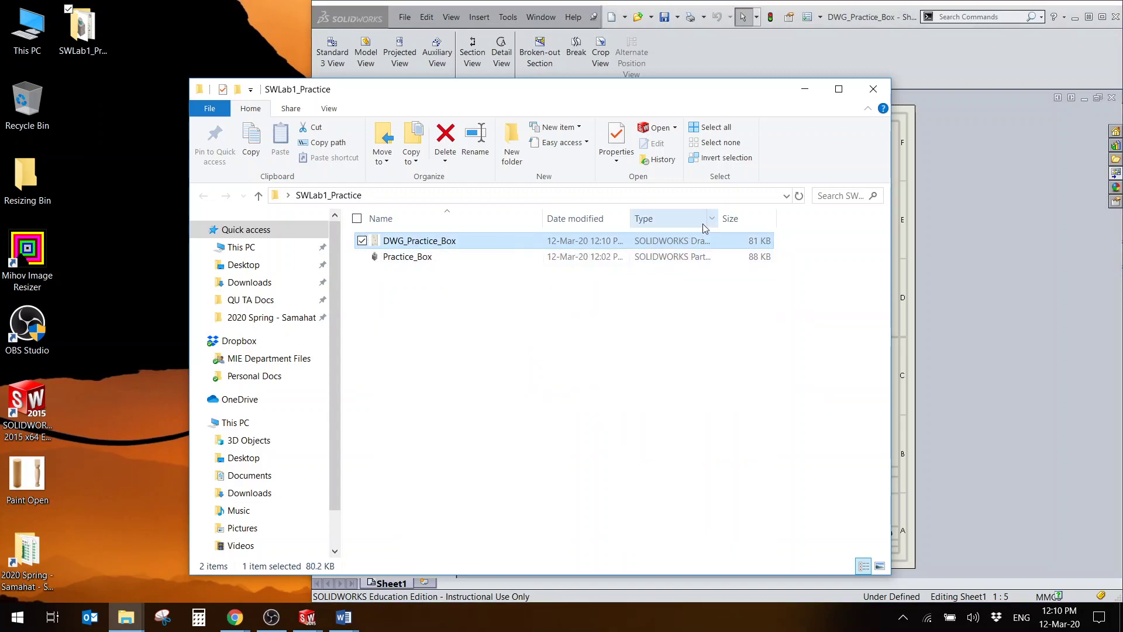
drag(722, 216, 782, 216)
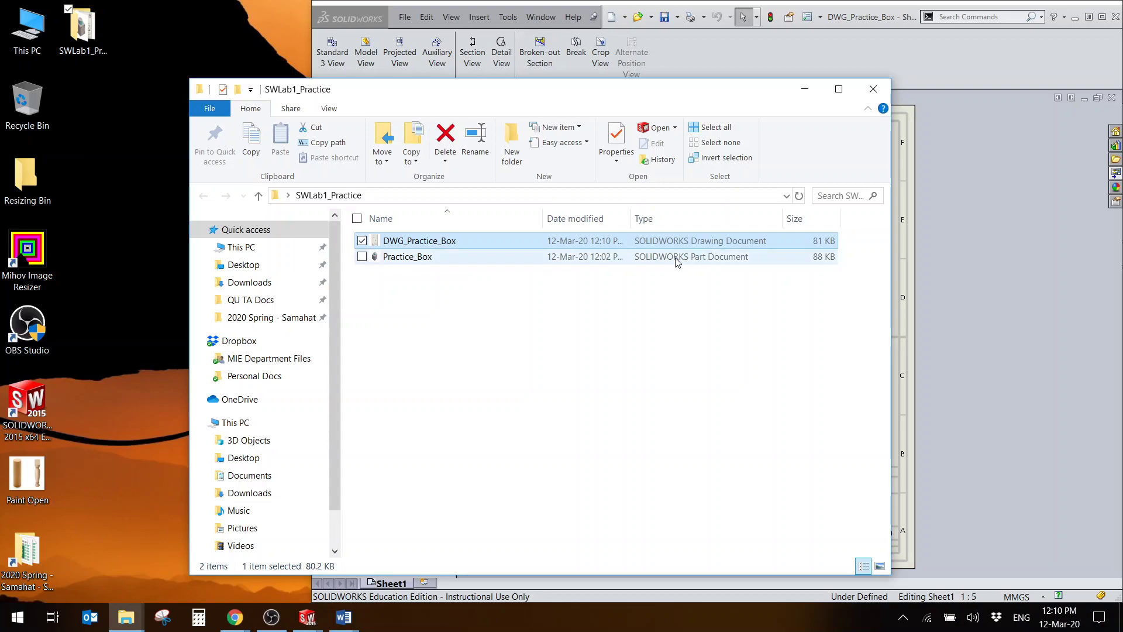
click(695, 274)
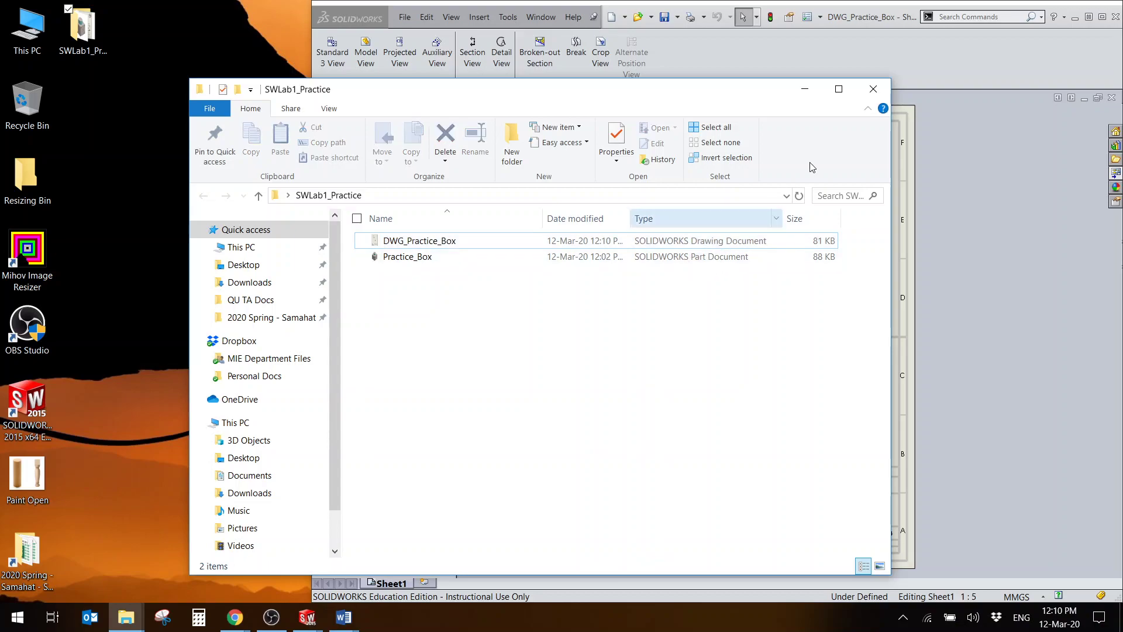
click(881, 97)
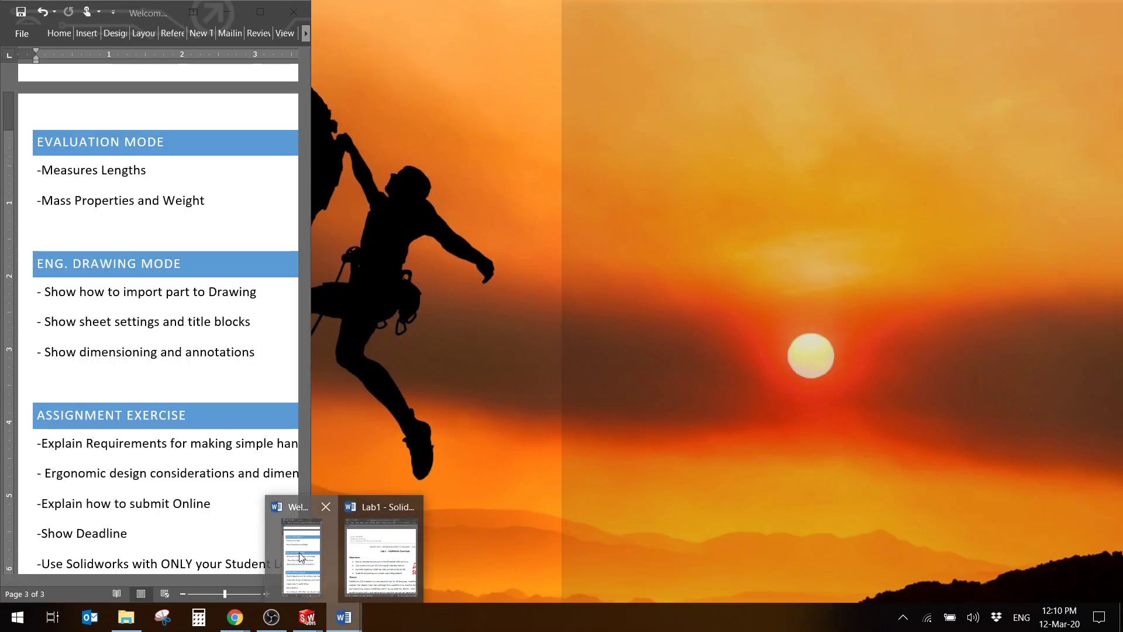
Step: Switch back to the Welcome document in Word and view its Assignment Exercise section
click(301, 553)
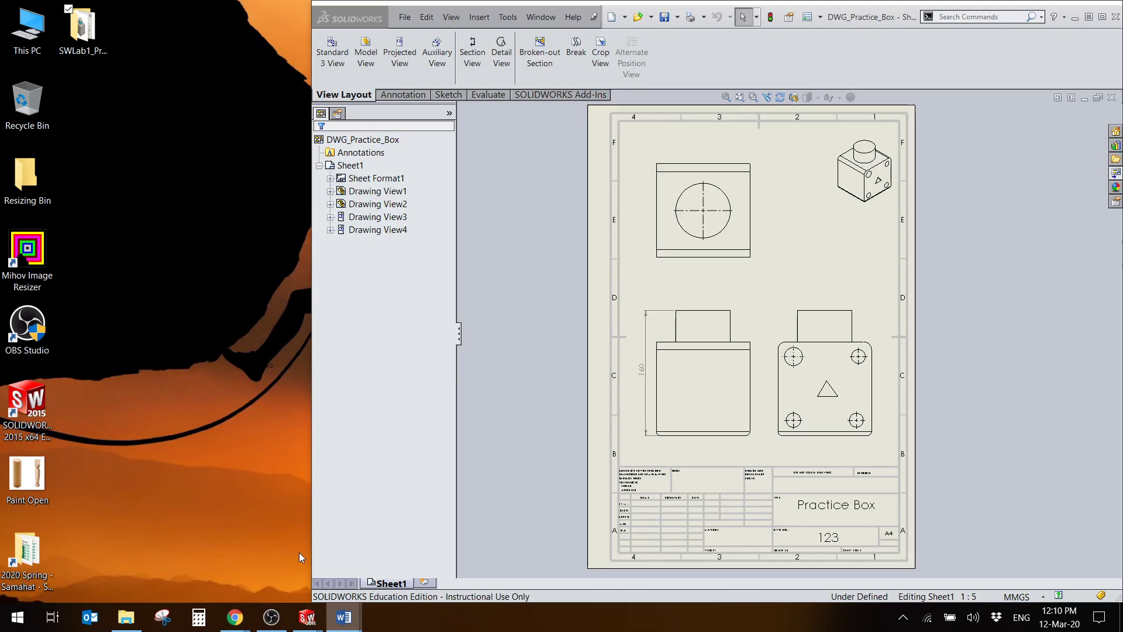
scroll(208, 415, down, 3)
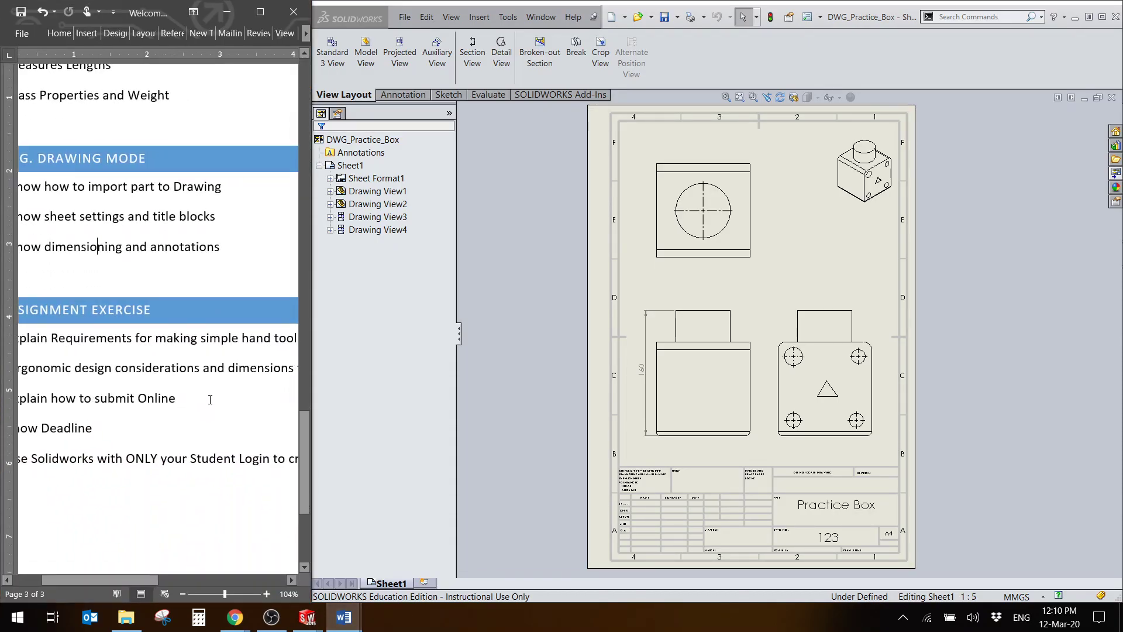